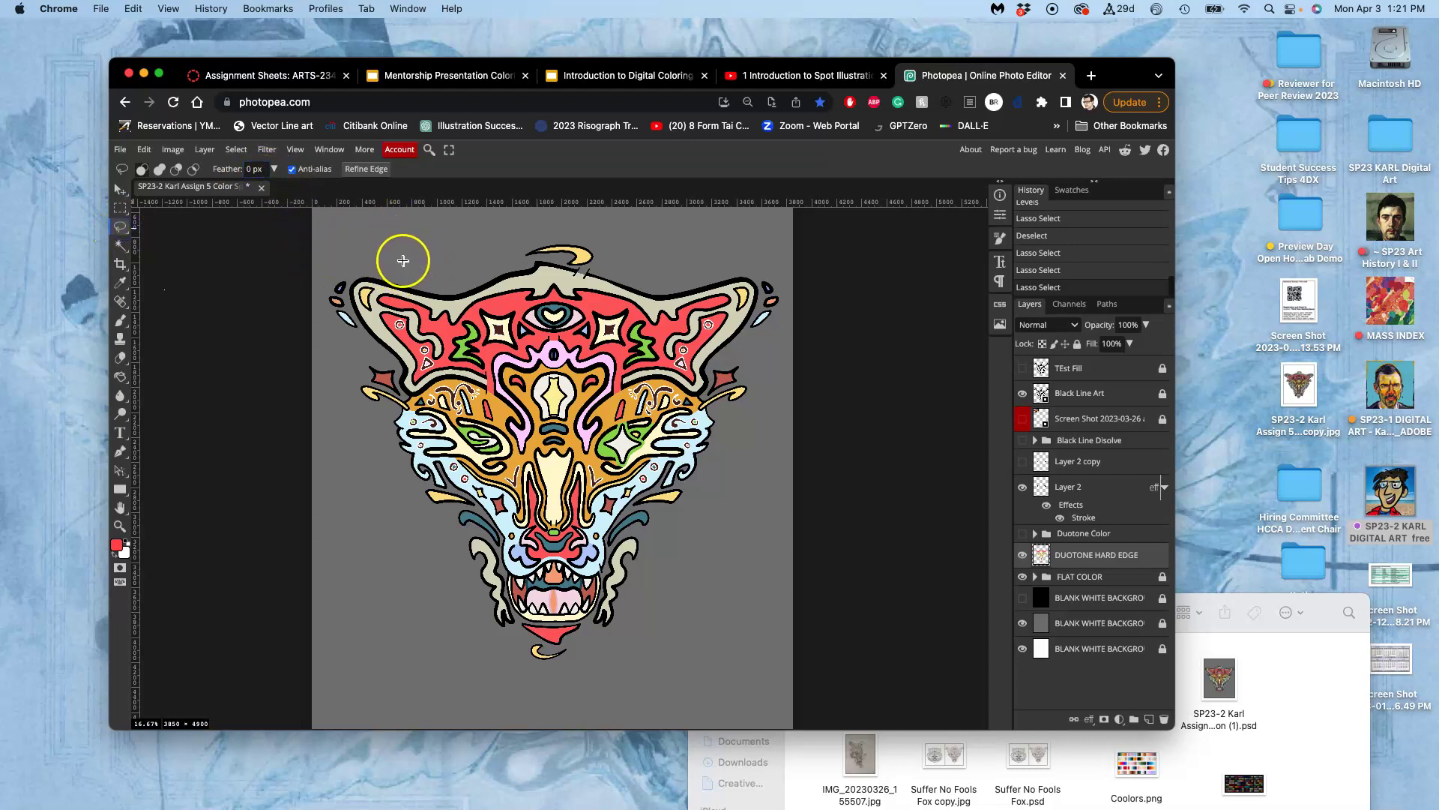
# Lasso-select the top of the upper blue crescent above the nose bridge and add the upper and side edges of the cream nose bridge
pyautogui.press('super+equal')
pyautogui.press('super+equal')
pyautogui.press('super+equal')
pyautogui.press('super+equal')
pyautogui.moveTo(514, 305)
pyautogui.mouseDown()
pyautogui.moveTo(483, 315)
pyautogui.moveTo(636, 315)
pyautogui.moveTo(600, 289)
pyautogui.mouseUp()
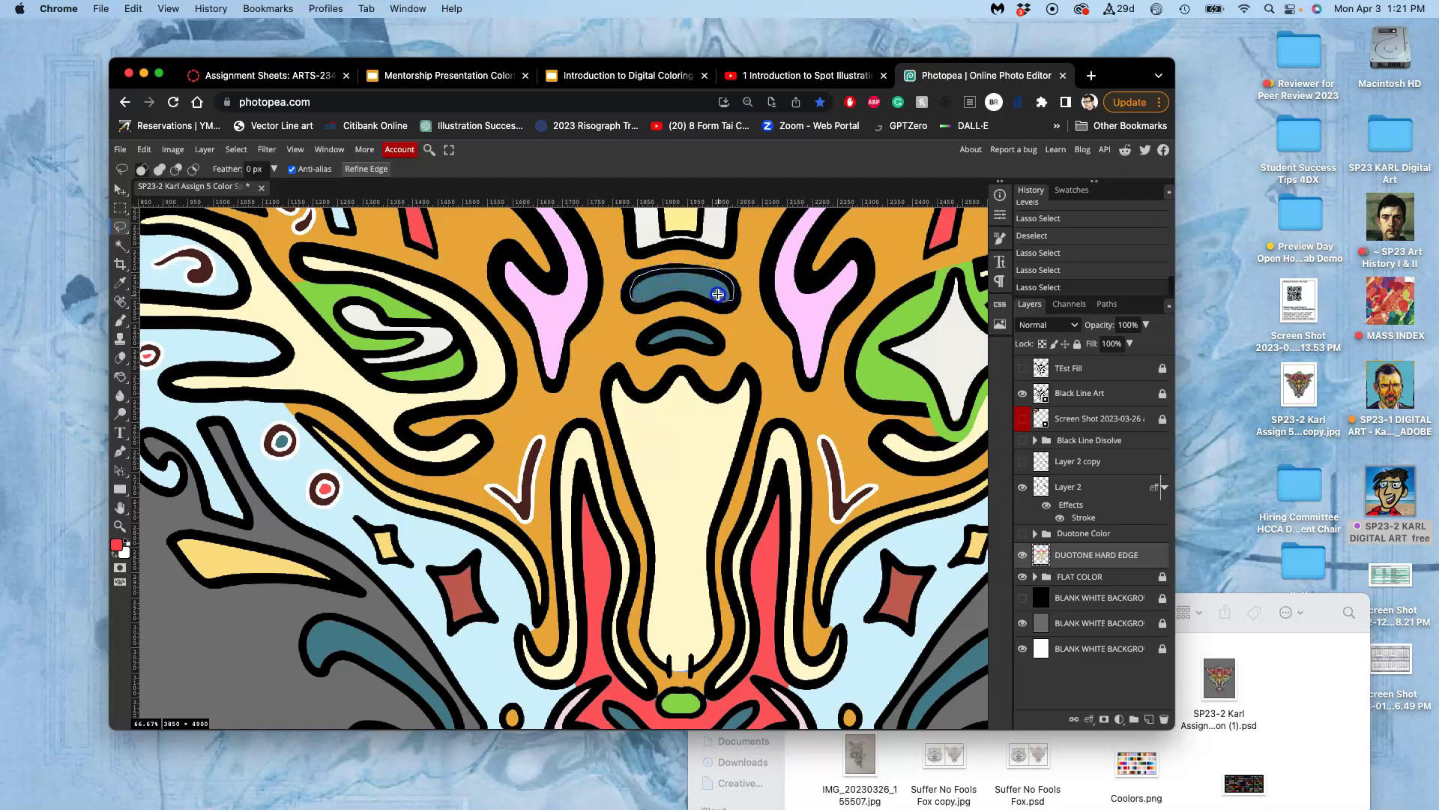
pyautogui.moveTo(680, 282); pyautogui.dragTo(684, 285)
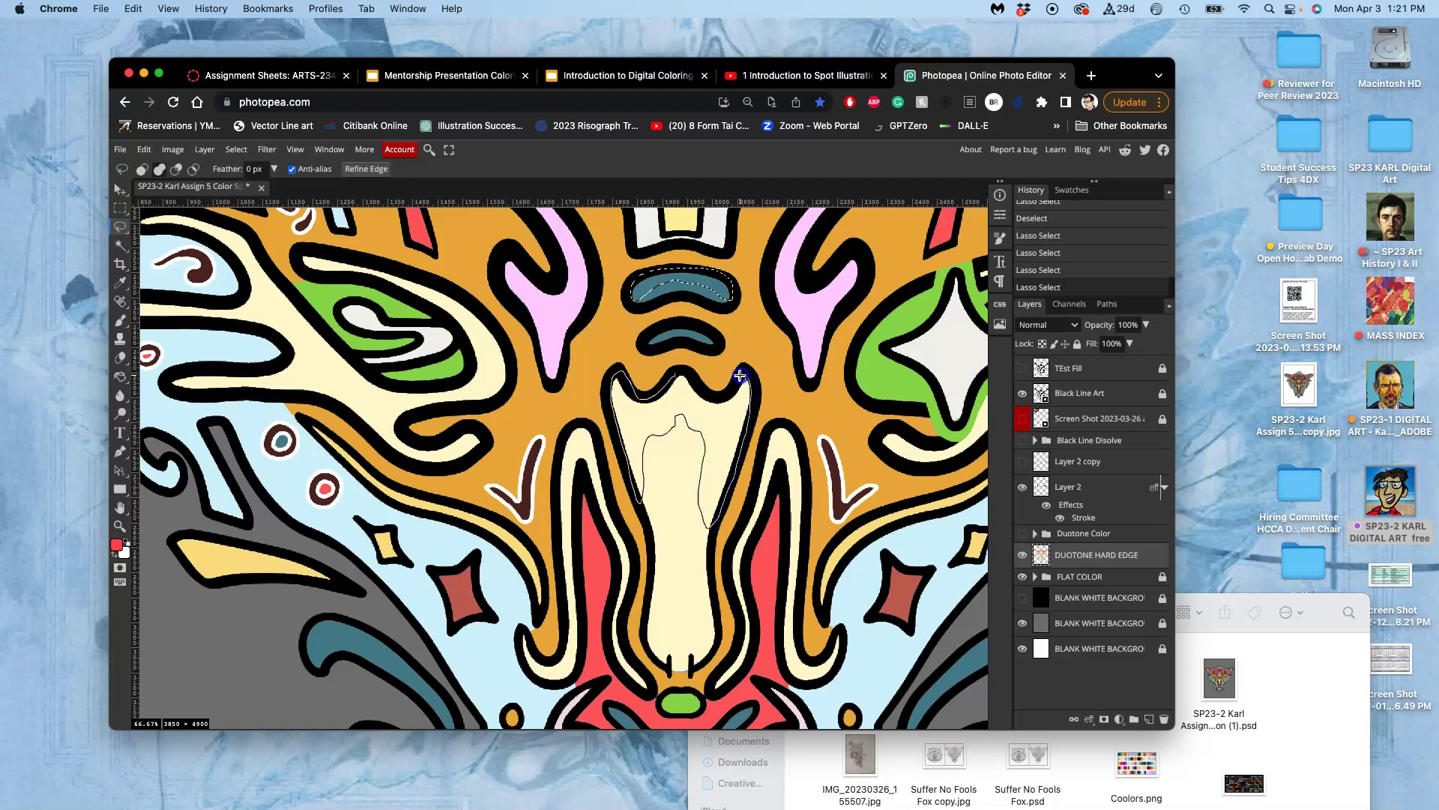
pyautogui.moveTo(708, 393); pyautogui.dragTo(679, 375)
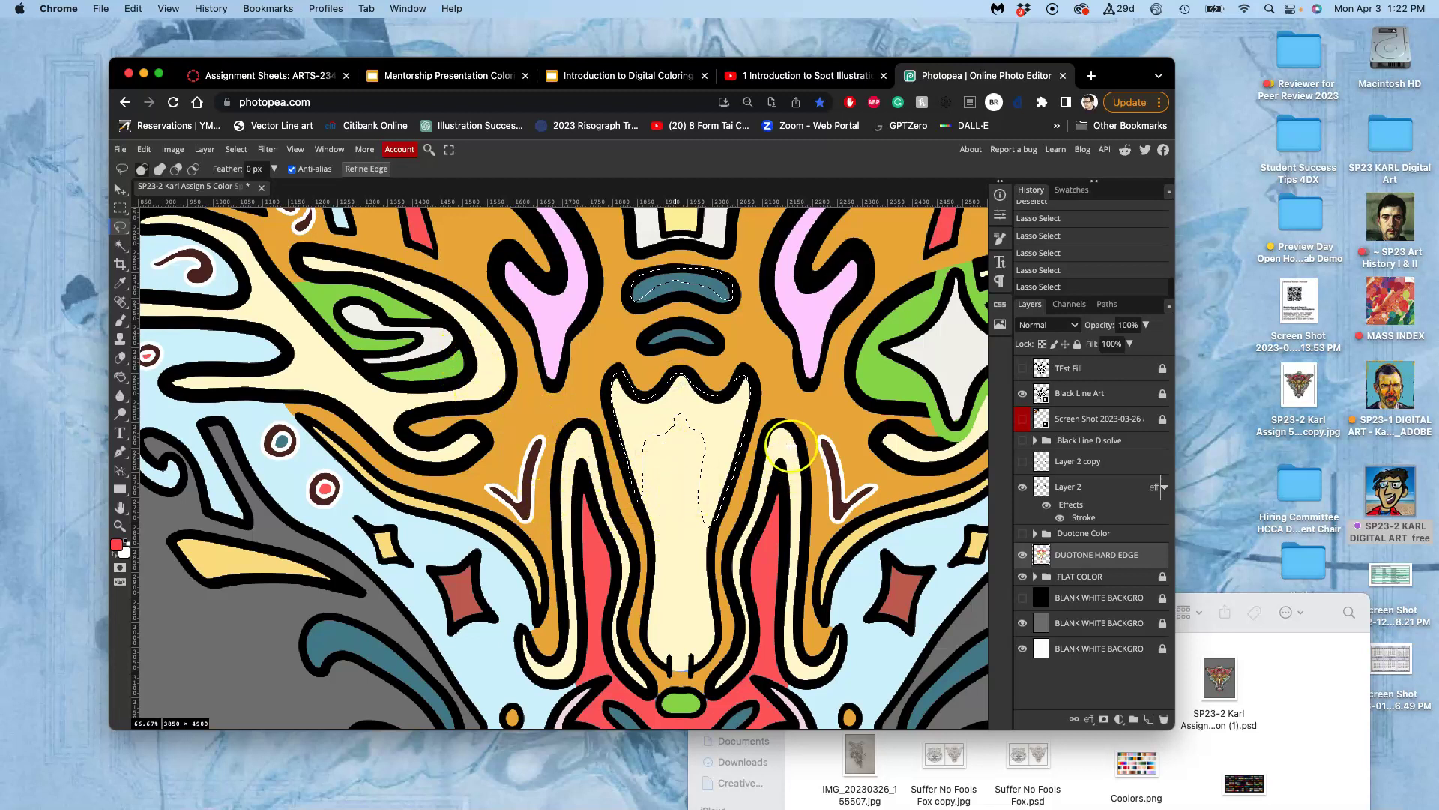
# Add lasso areas over the left ear and upper forehead edge, the yellow curl above the head, and an orange patch beside the left pink shape
pyautogui.press('super+minus')
pyautogui.press('super+minus')
pyautogui.press('super+minus')
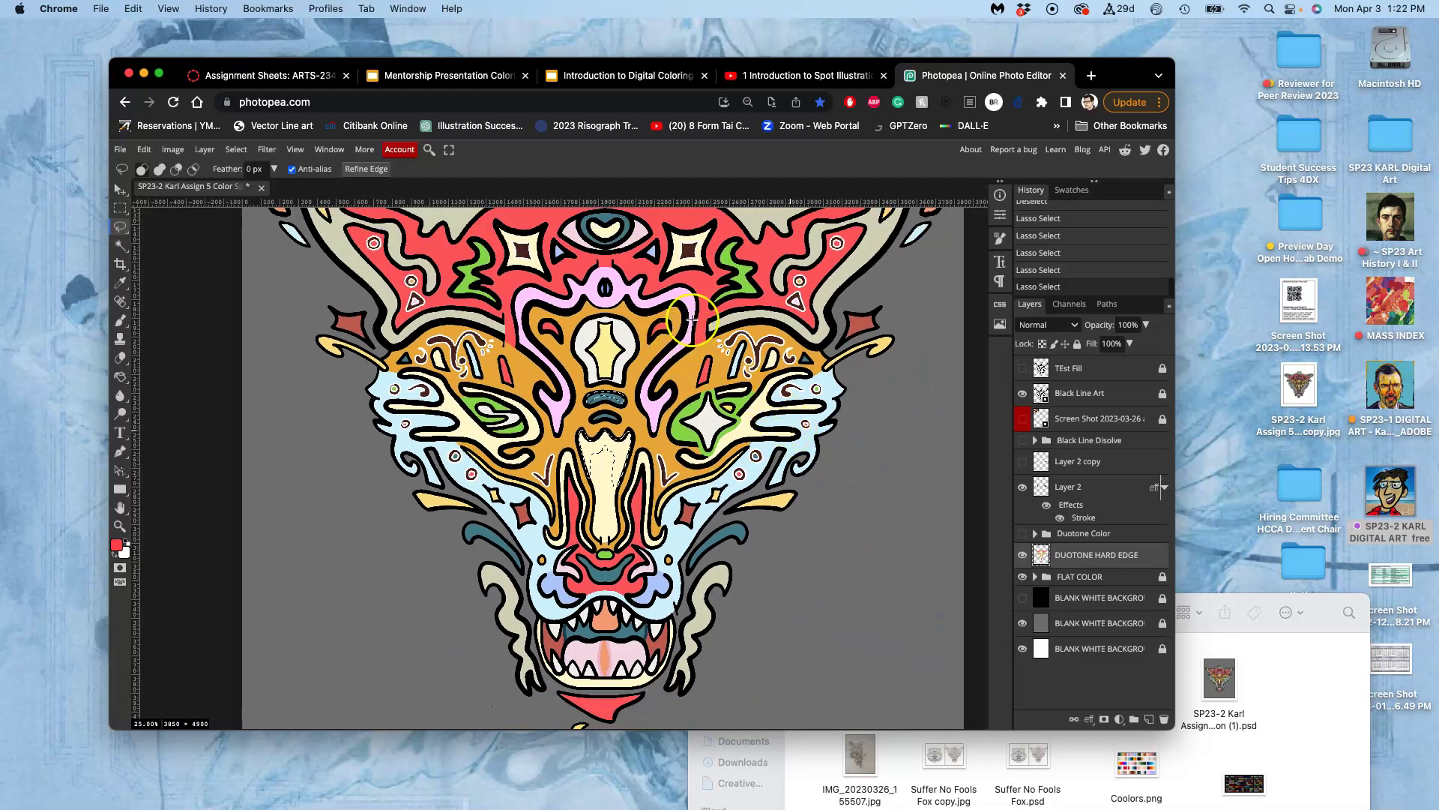
pyautogui.scroll(3, 663, 251)
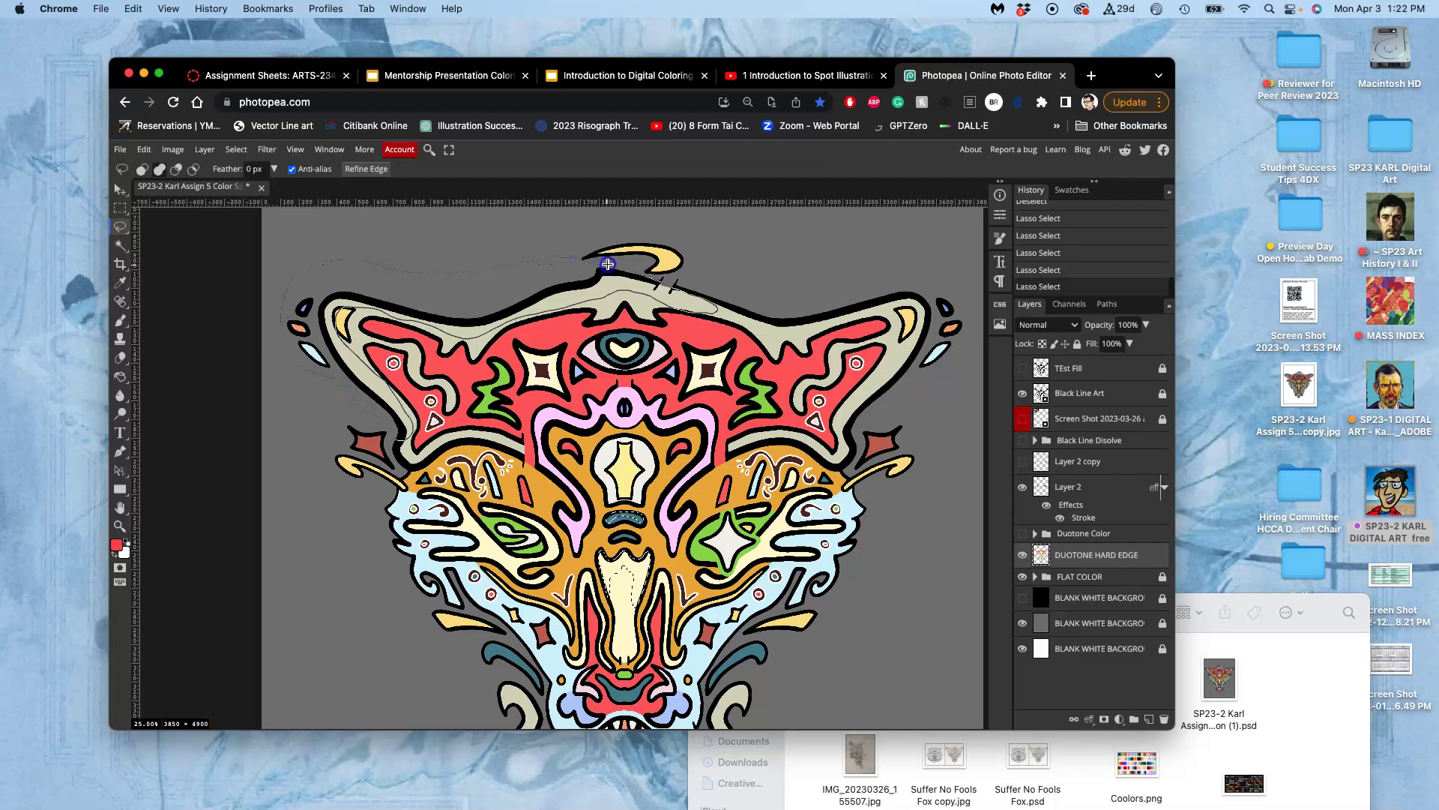
pyautogui.moveTo(638, 268)
pyautogui.mouseDown()
pyautogui.moveTo(632, 237)
pyautogui.moveTo(611, 249)
pyautogui.mouseUp()
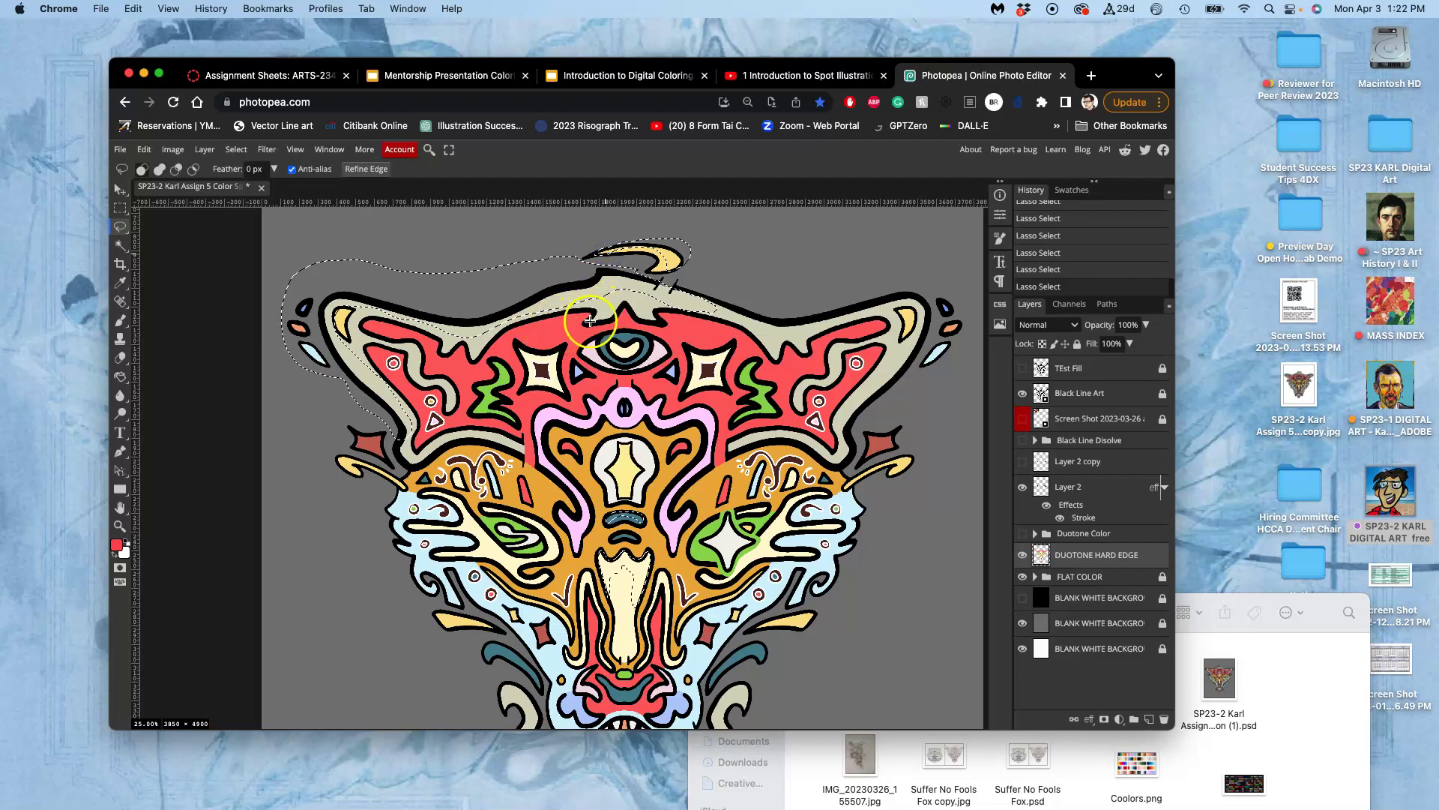
pyautogui.click(556, 489)
pyautogui.moveTo(532, 467); pyautogui.dragTo(559, 452)
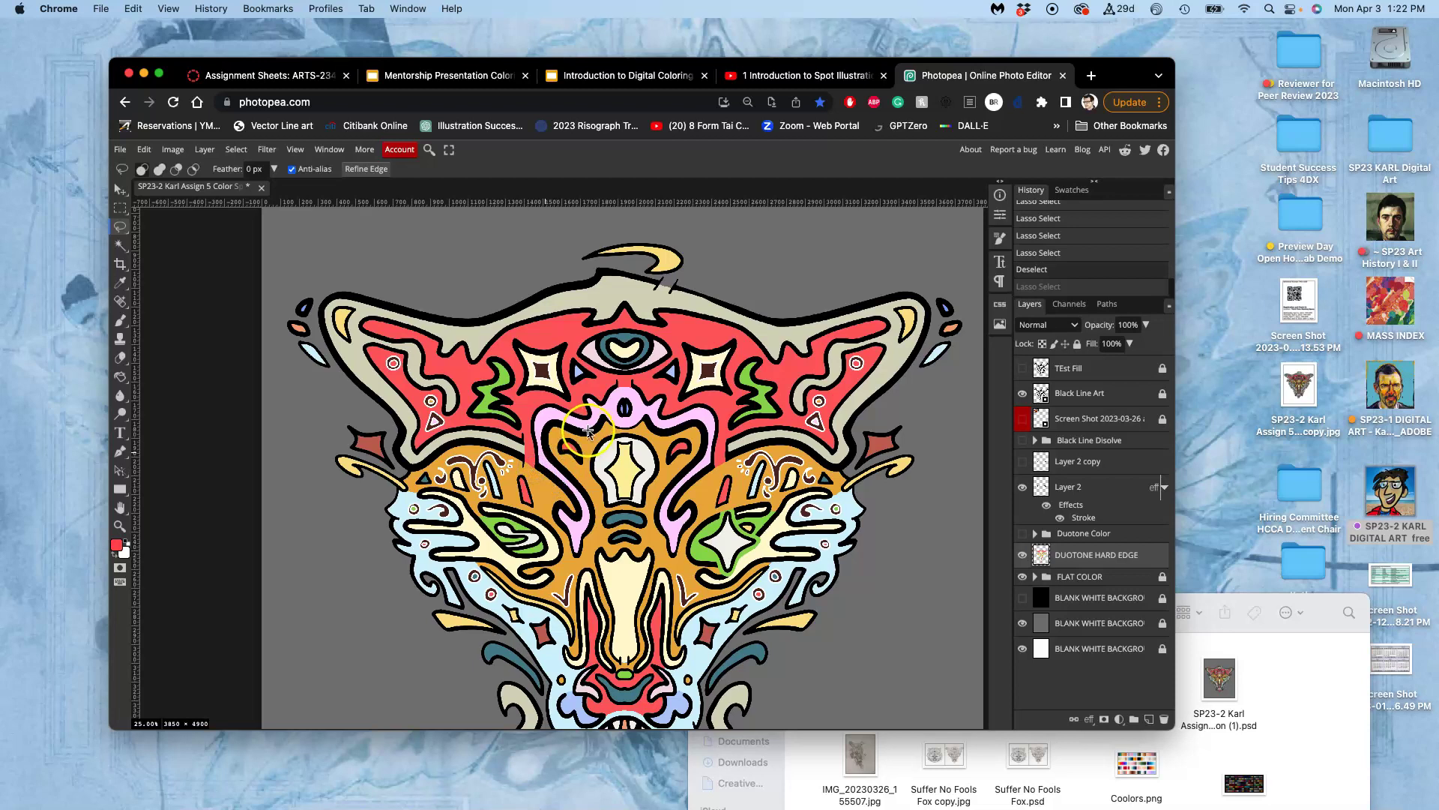
pyautogui.press('super+z')
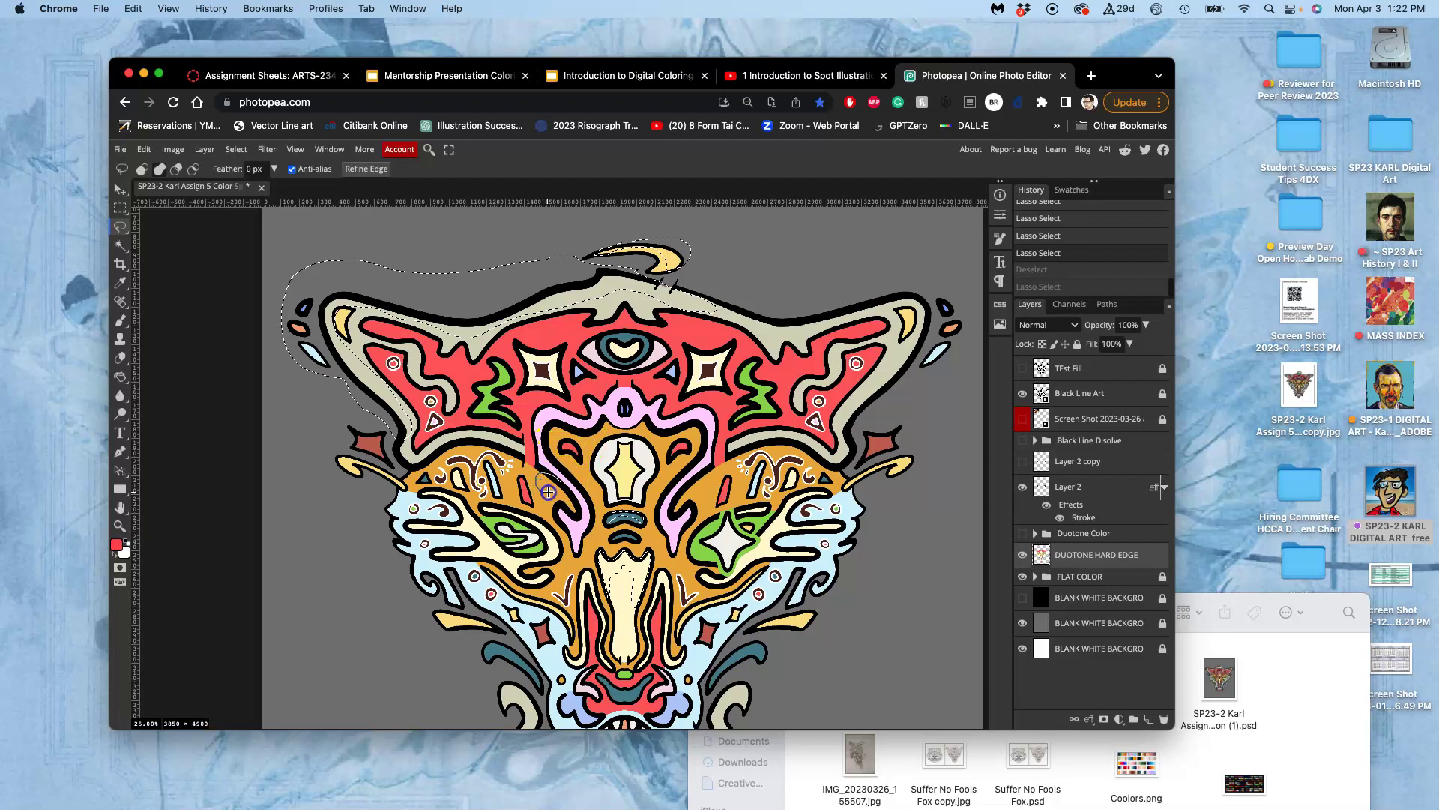
pyautogui.moveTo(575, 514); pyautogui.dragTo(574, 511)
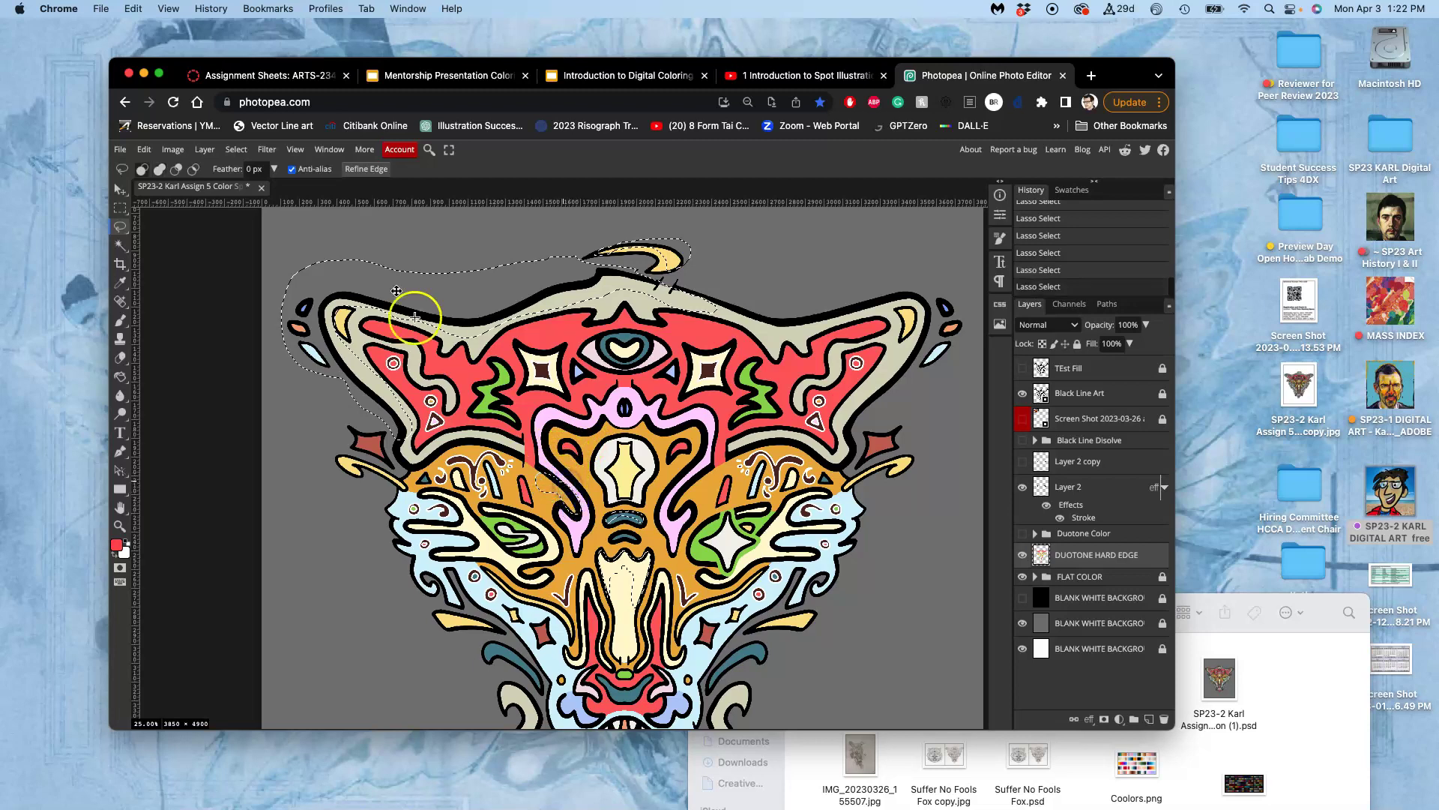
pyautogui.click(173, 150)
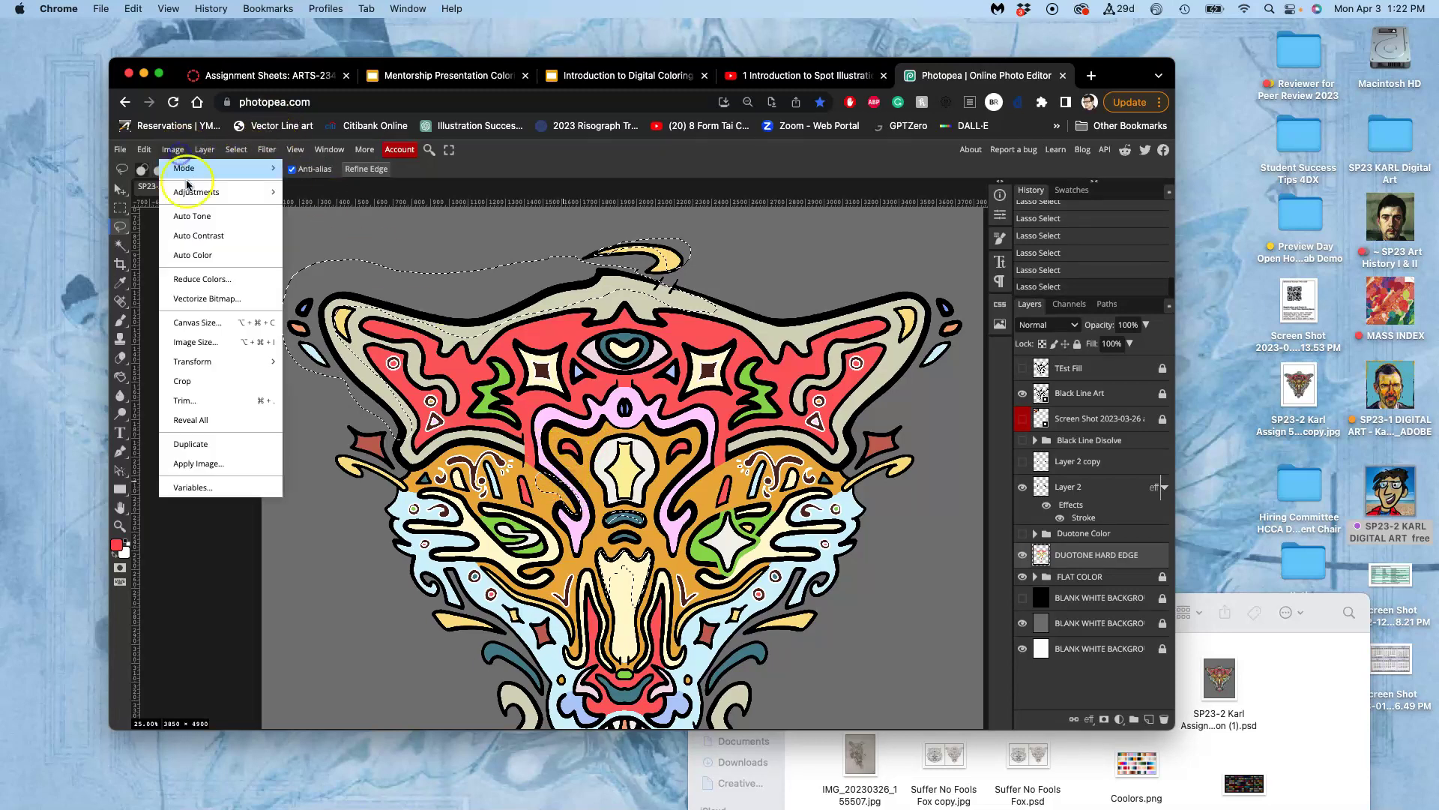
pyautogui.moveTo(196, 192)
pyautogui.click(311, 211)
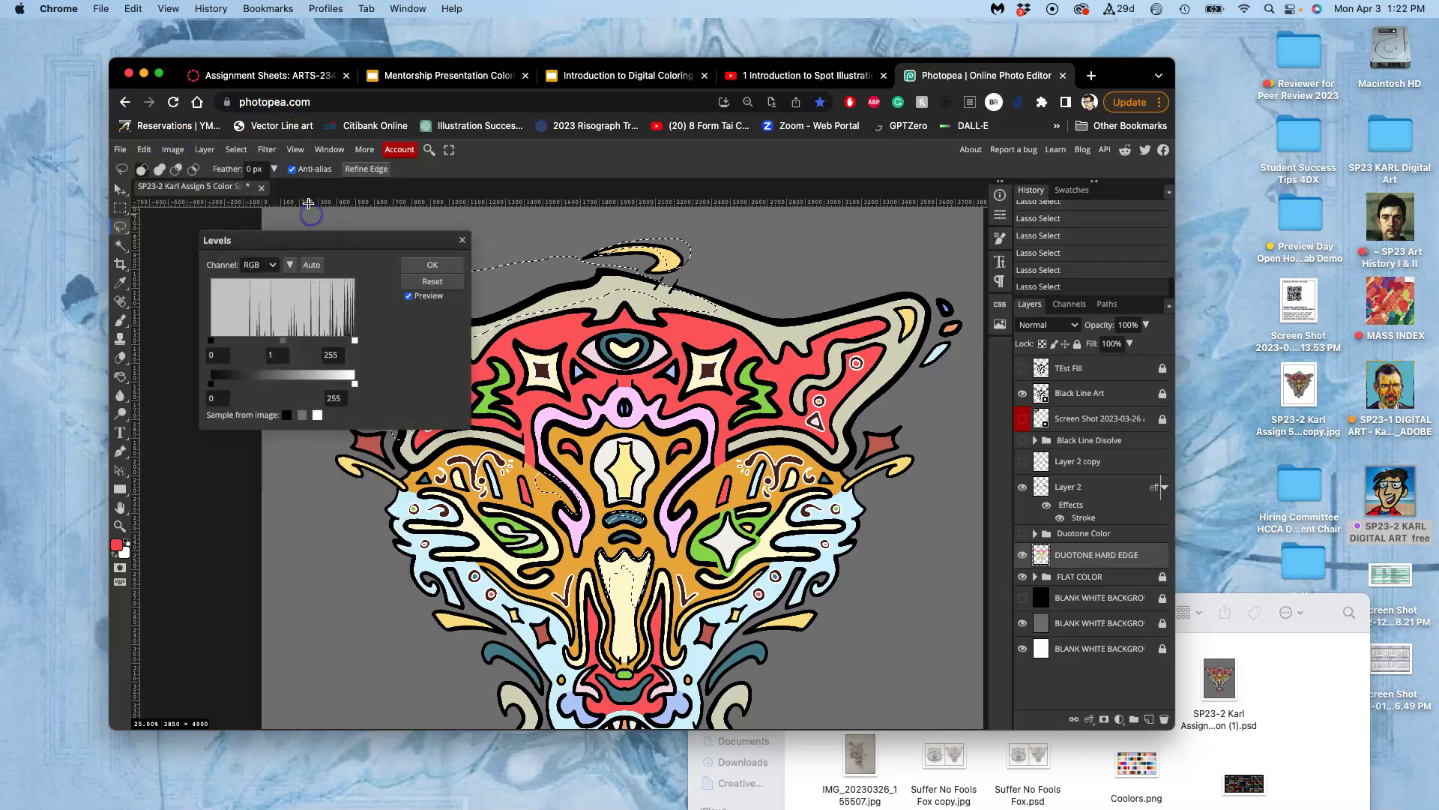
pyautogui.moveTo(282, 345)
pyautogui.mouseDown()
pyautogui.moveTo(249, 342)
pyautogui.moveTo(294, 341)
pyautogui.moveTo(248, 341)
pyautogui.moveTo(334, 339)
pyautogui.moveTo(283, 341)
pyautogui.mouseUp()
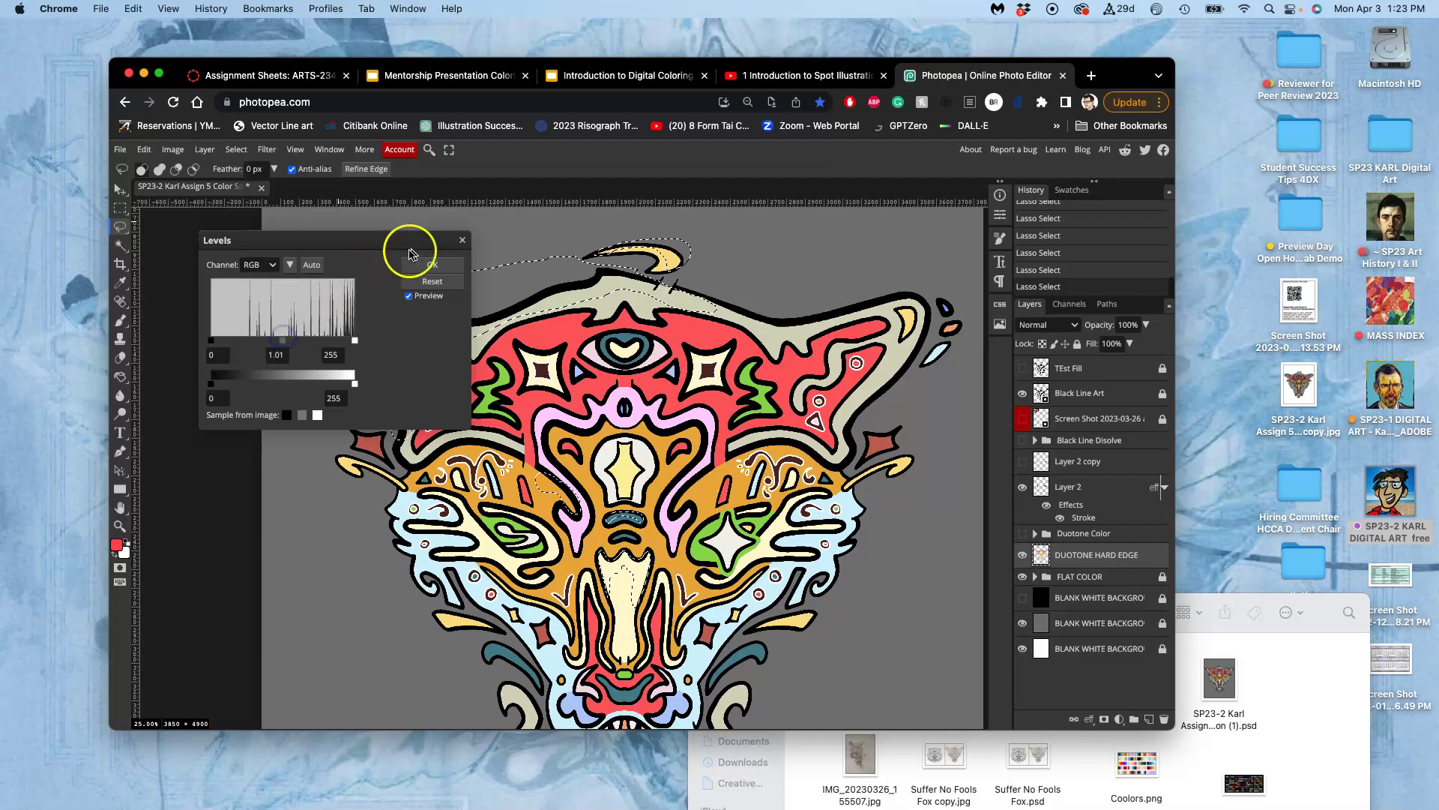
pyautogui.click(462, 243)
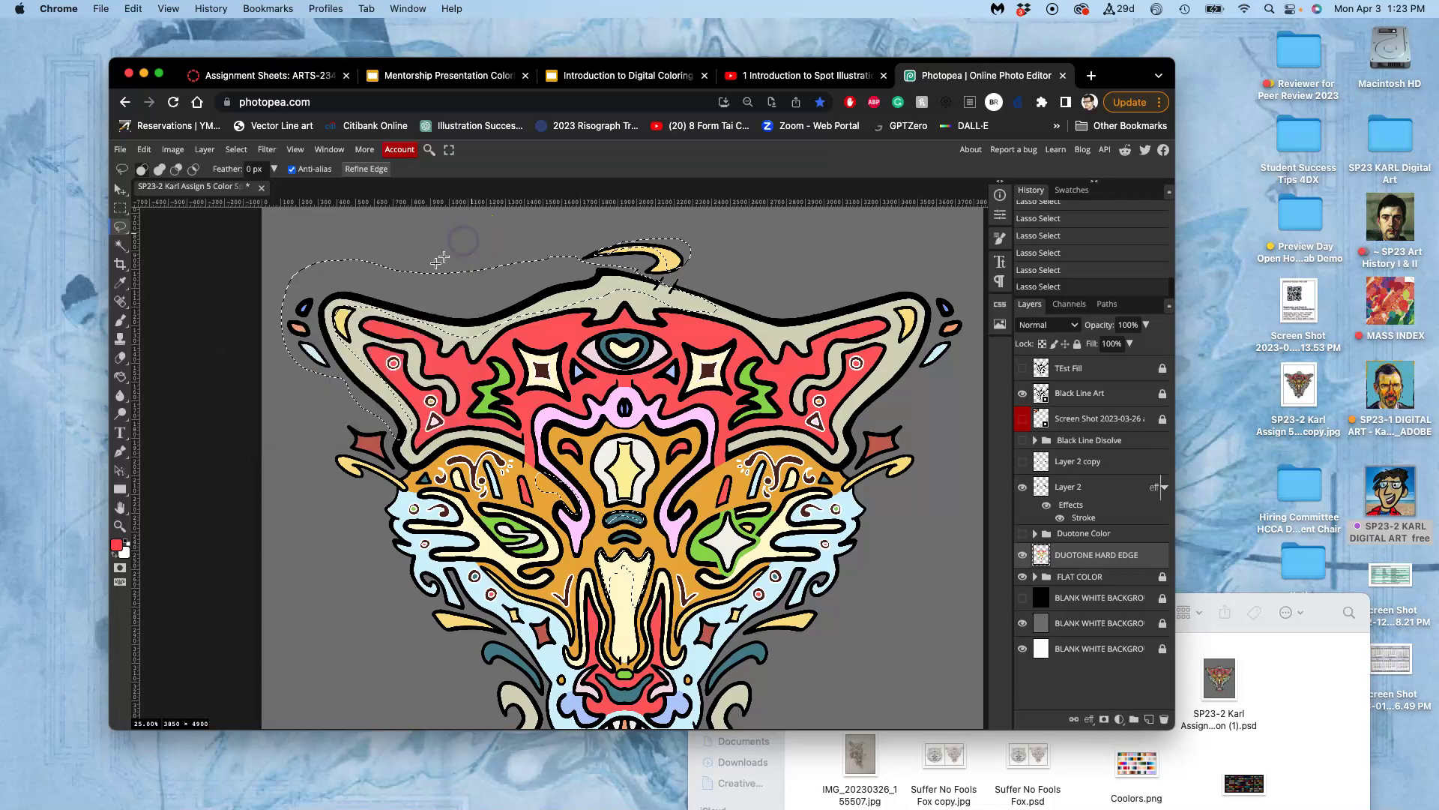
# Lighten the selected highlight areas with Hue/Saturation at lightness 56, and deselect
pyautogui.click(177, 150)
pyautogui.moveTo(251, 192)
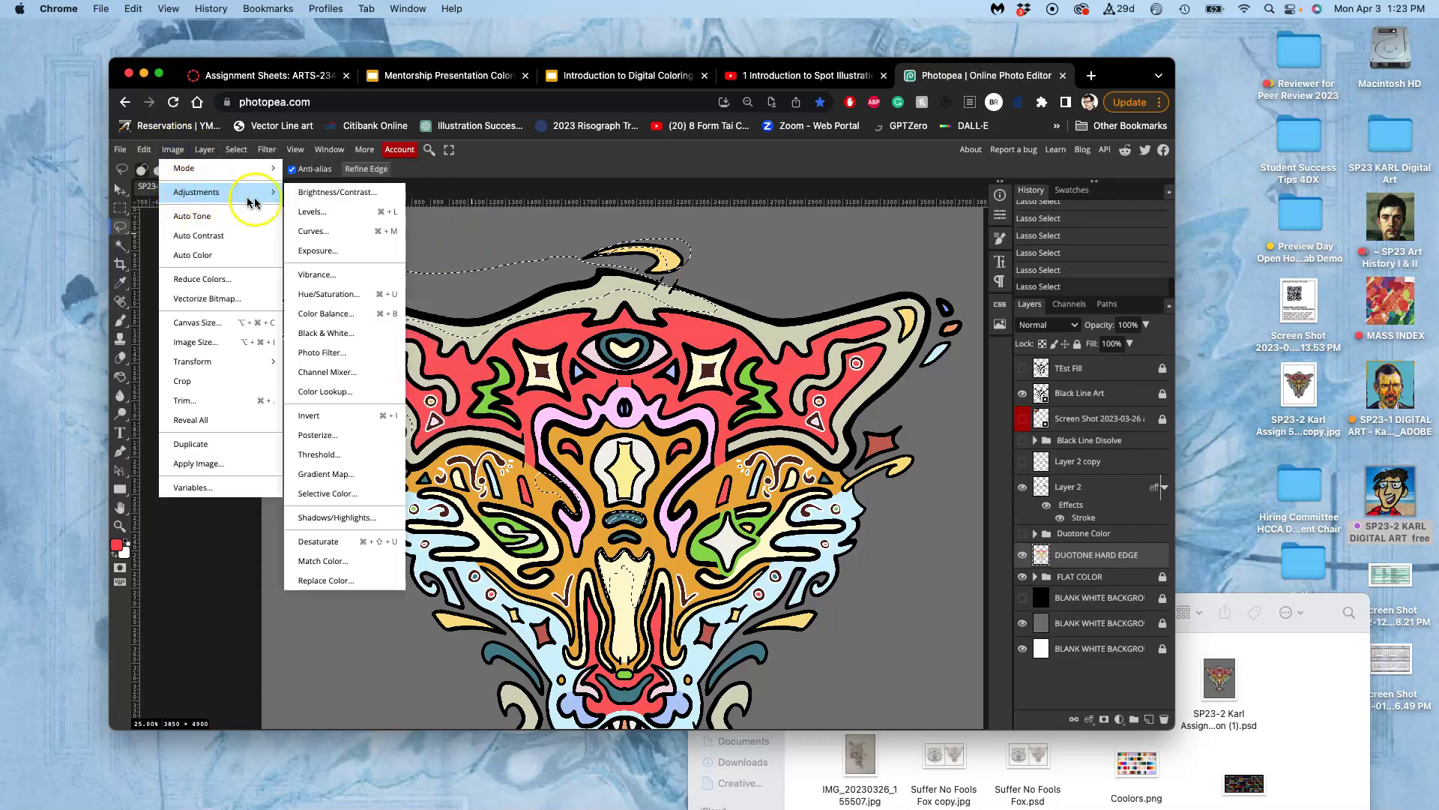
pyautogui.click(306, 296)
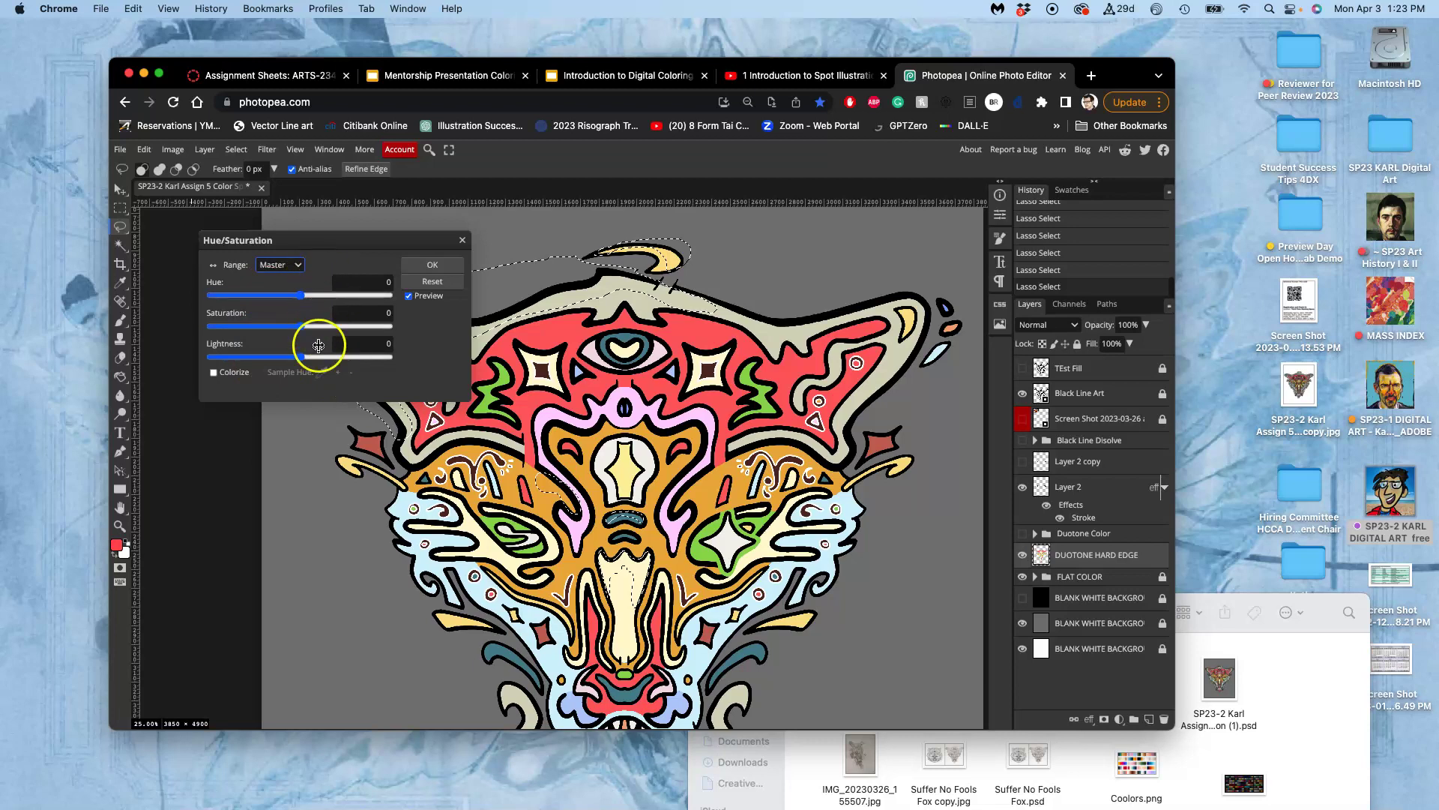
pyautogui.moveTo(301, 357); pyautogui.dragTo(324, 361)
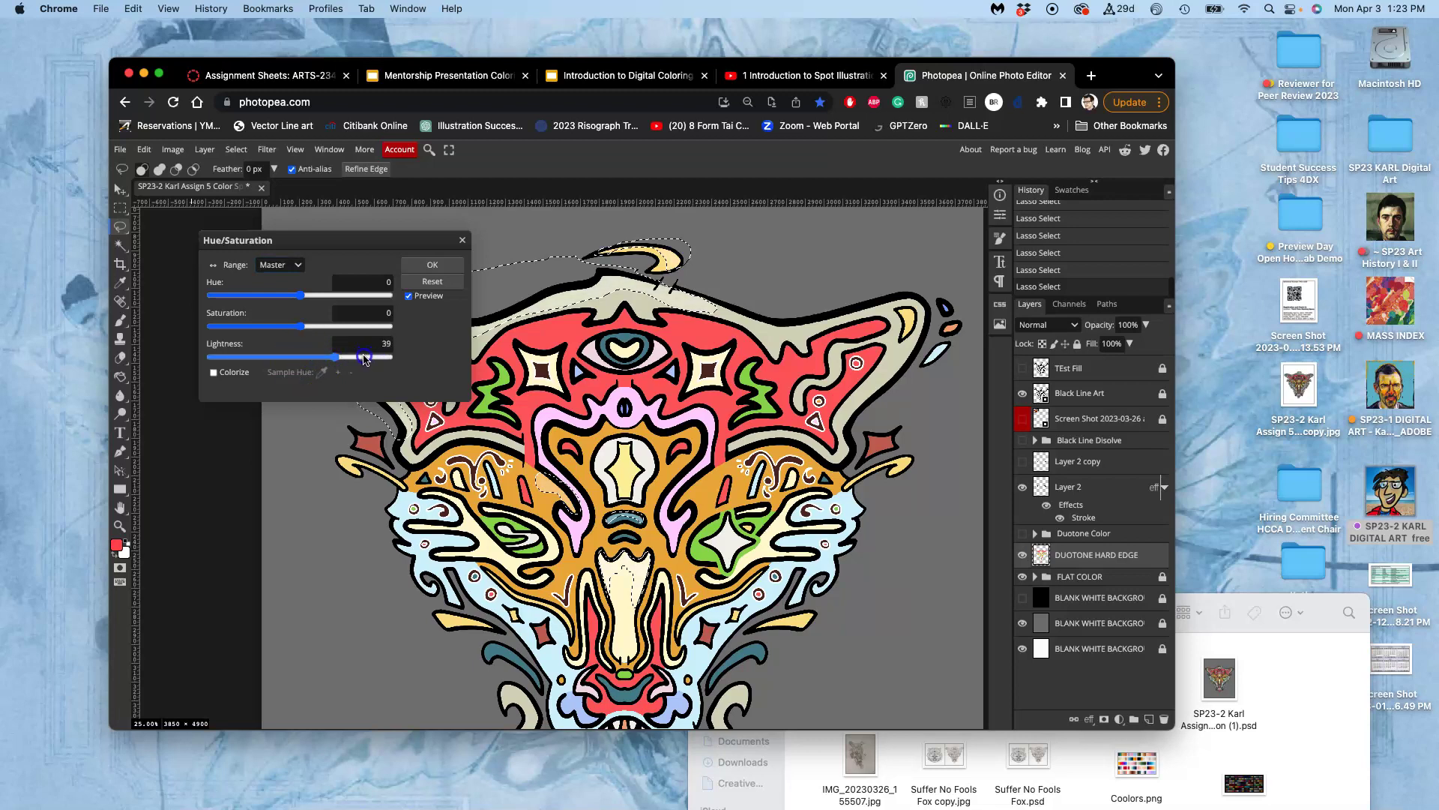
pyautogui.moveTo(336, 357)
pyautogui.mouseDown()
pyautogui.moveTo(255, 359)
pyautogui.moveTo(321, 360)
pyautogui.mouseUp()
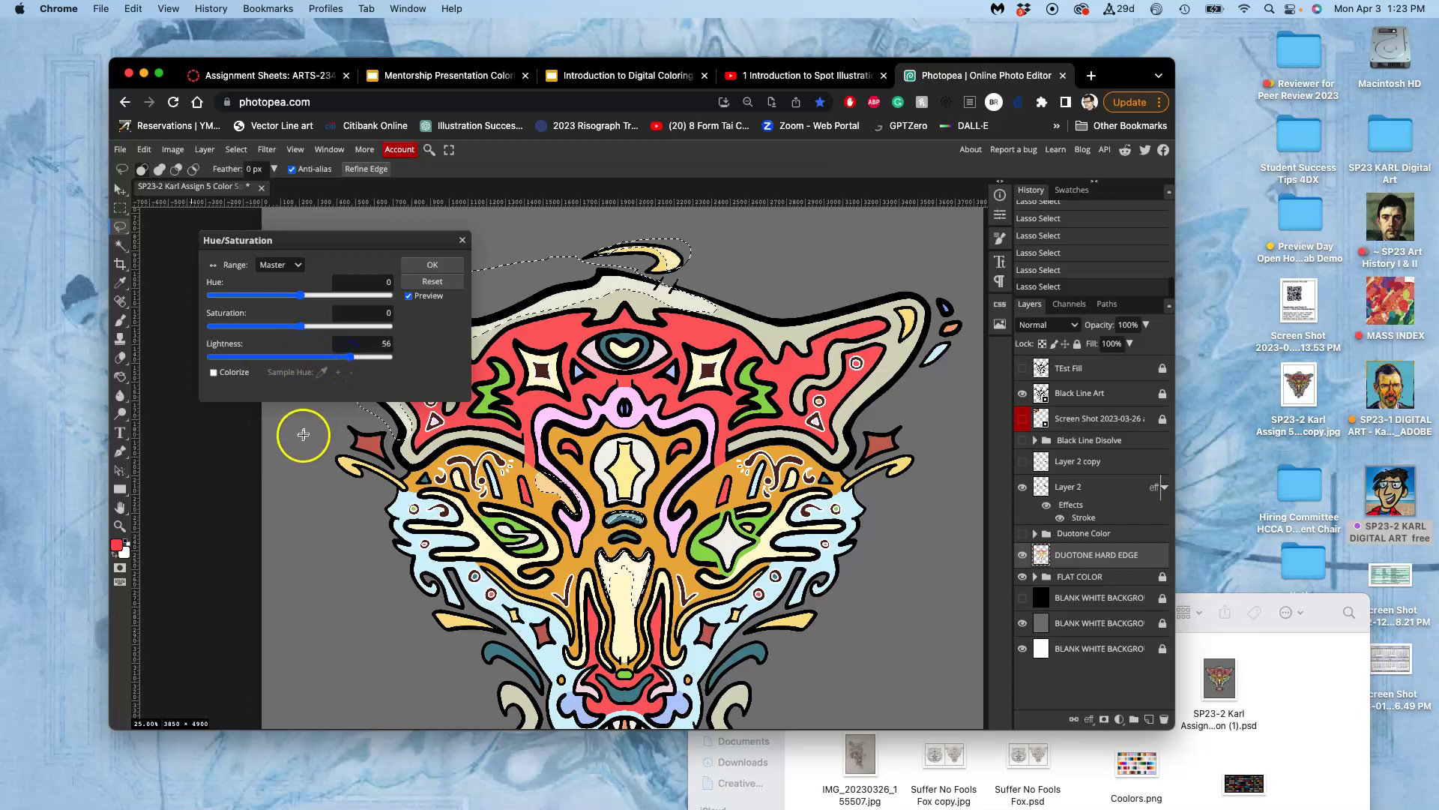
pyautogui.click(420, 267)
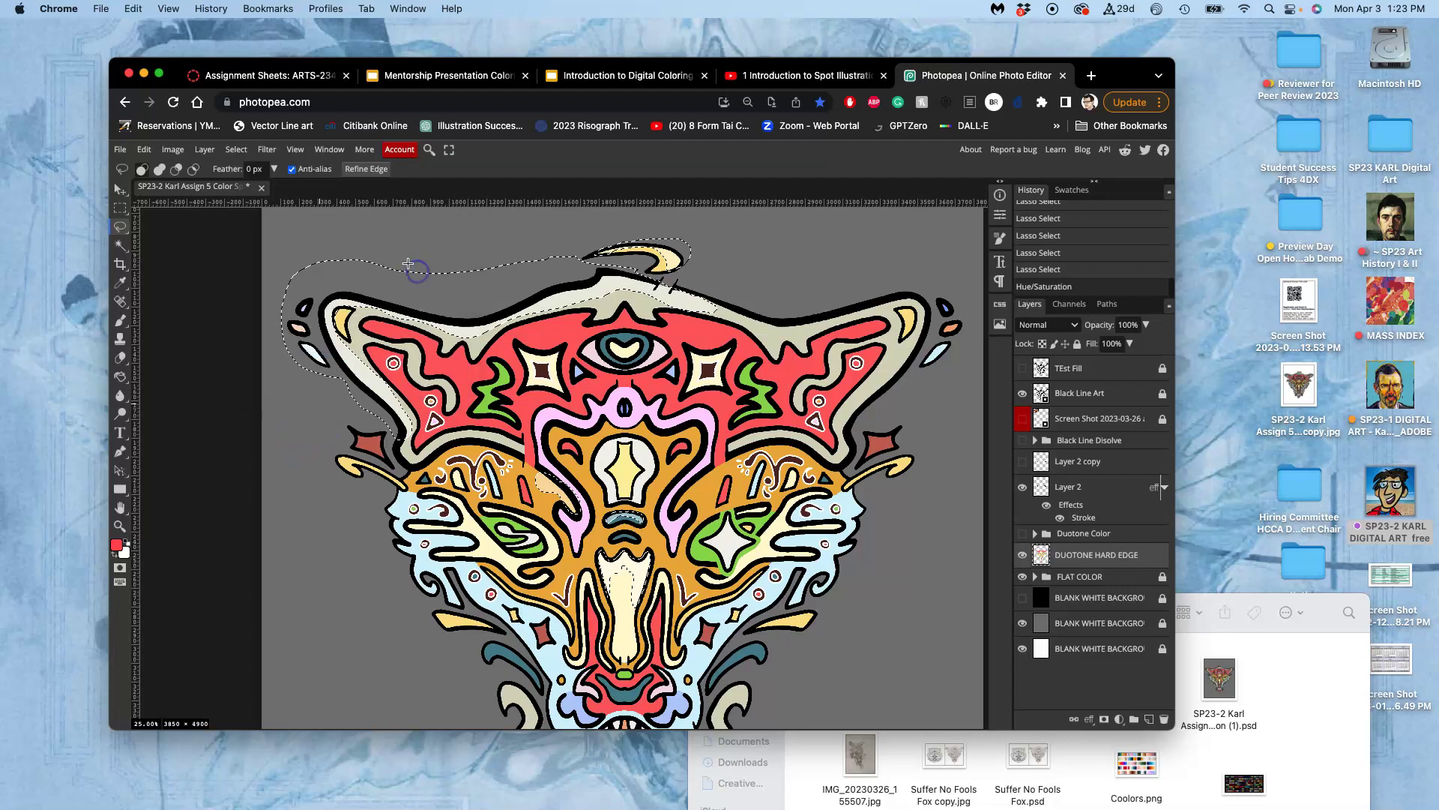
pyautogui.click(515, 225)
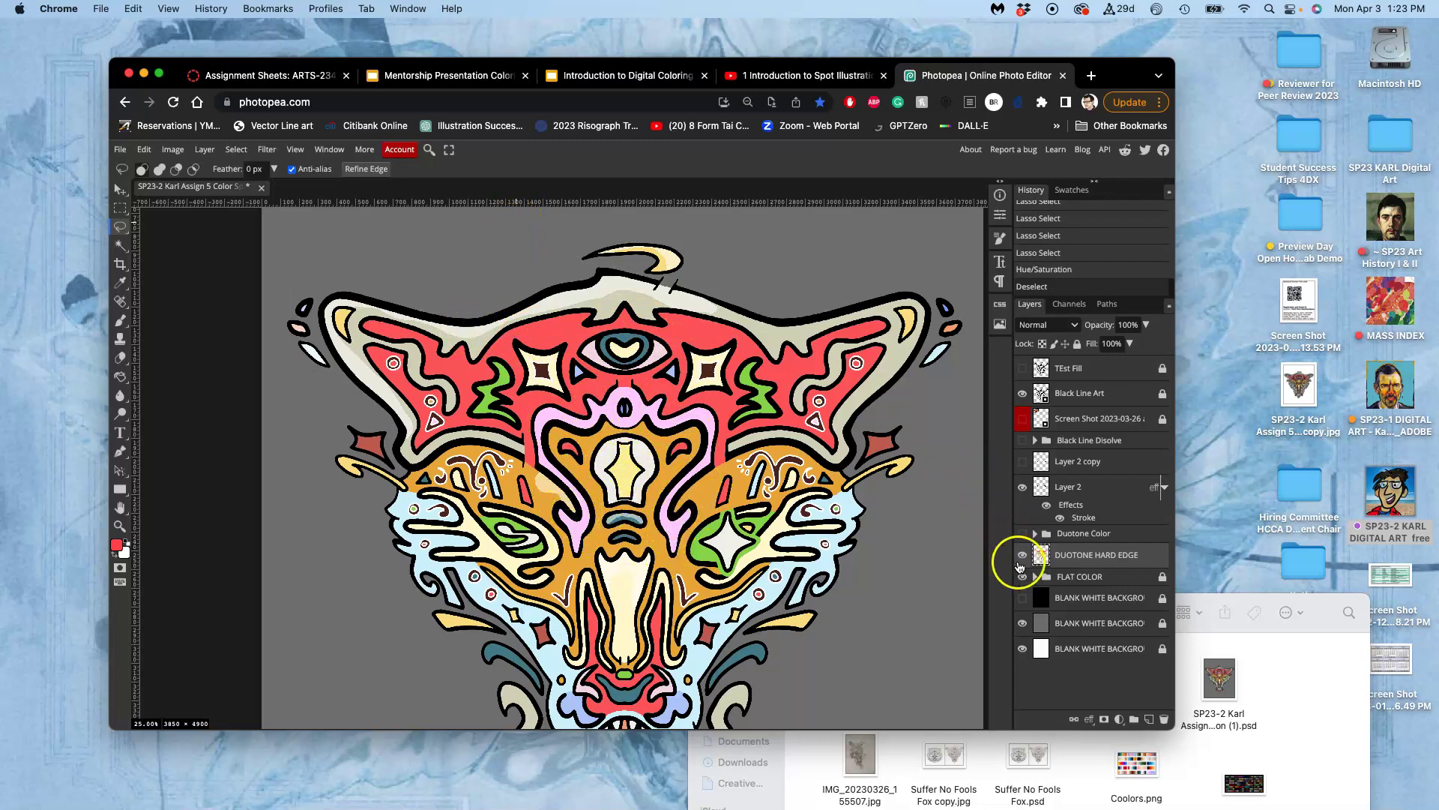
# Compare the artwork with the Black Line Art layer hidden and with the Duotone Color group shown
pyautogui.click(1022, 393)
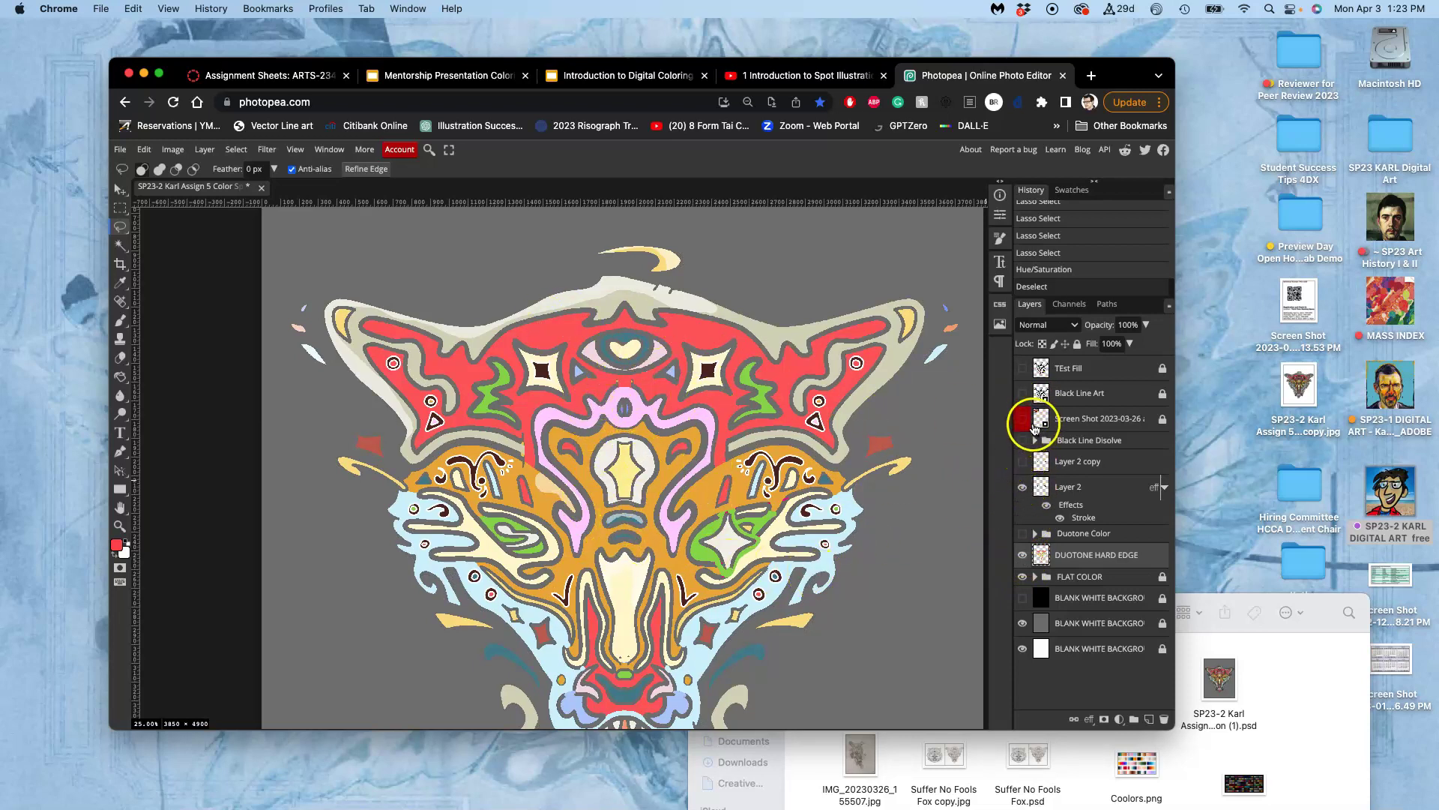
pyautogui.click(1022, 392)
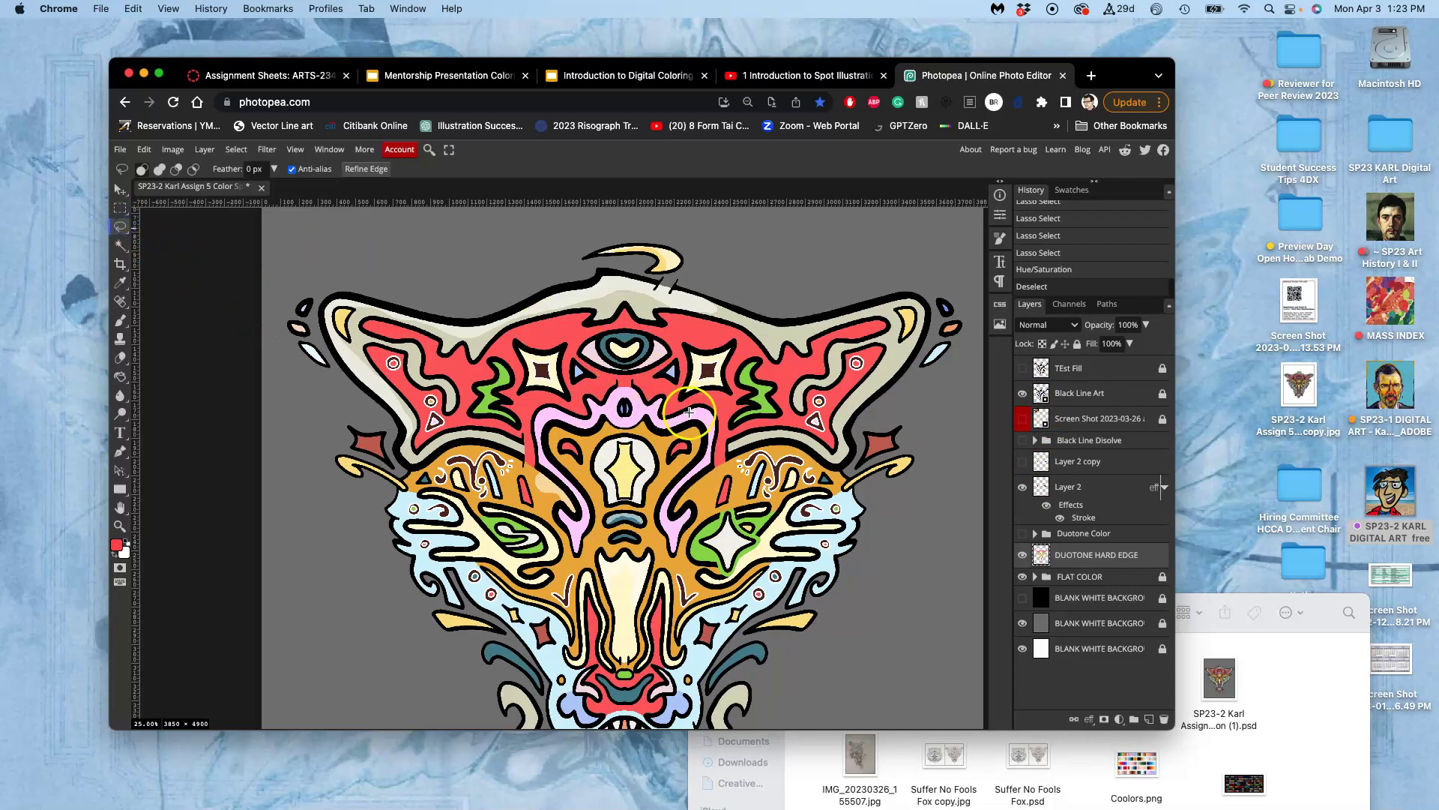
pyautogui.moveTo(666, 458); pyautogui.dragTo(664, 355)
pyautogui.scroll(-3, 664, 356)
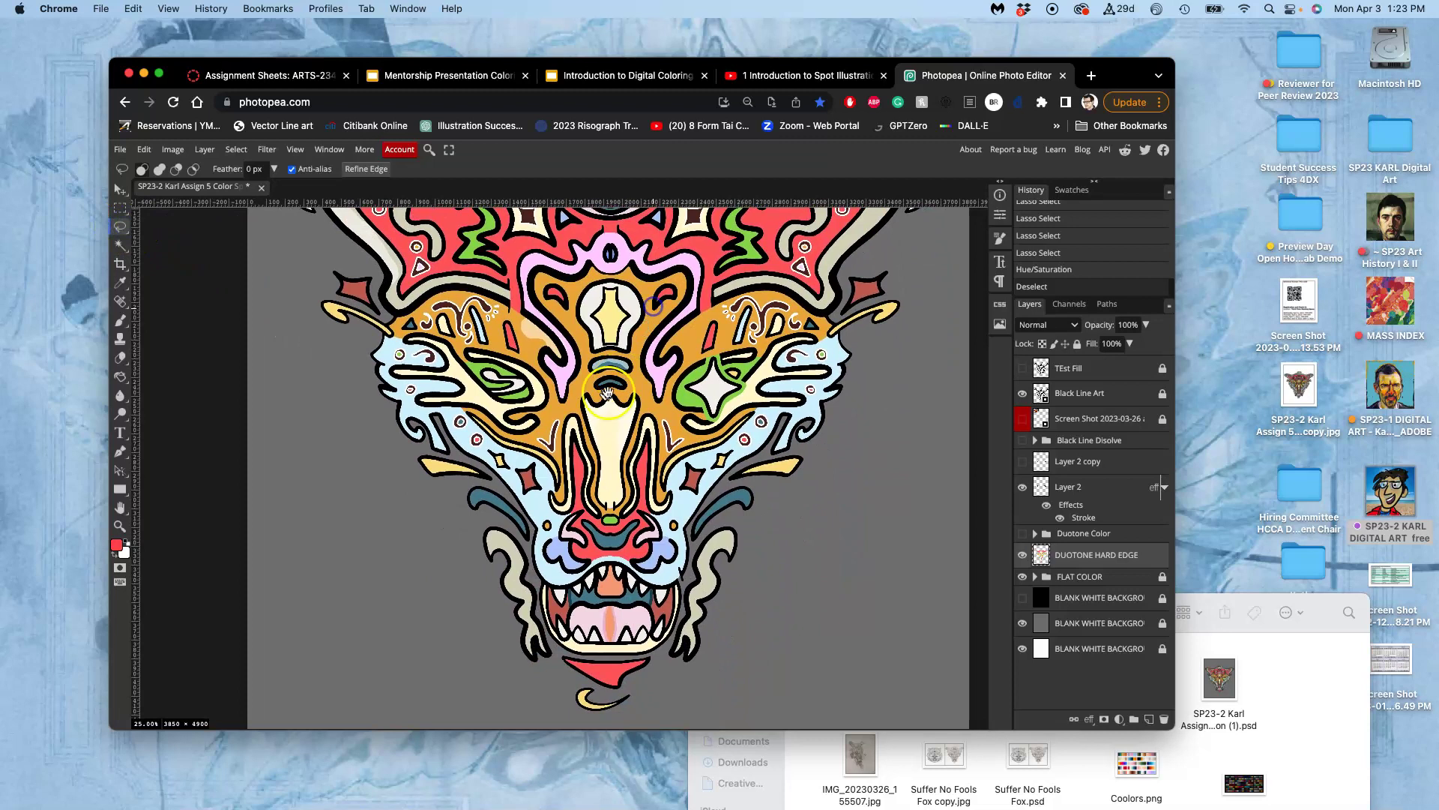
pyautogui.click(1023, 533)
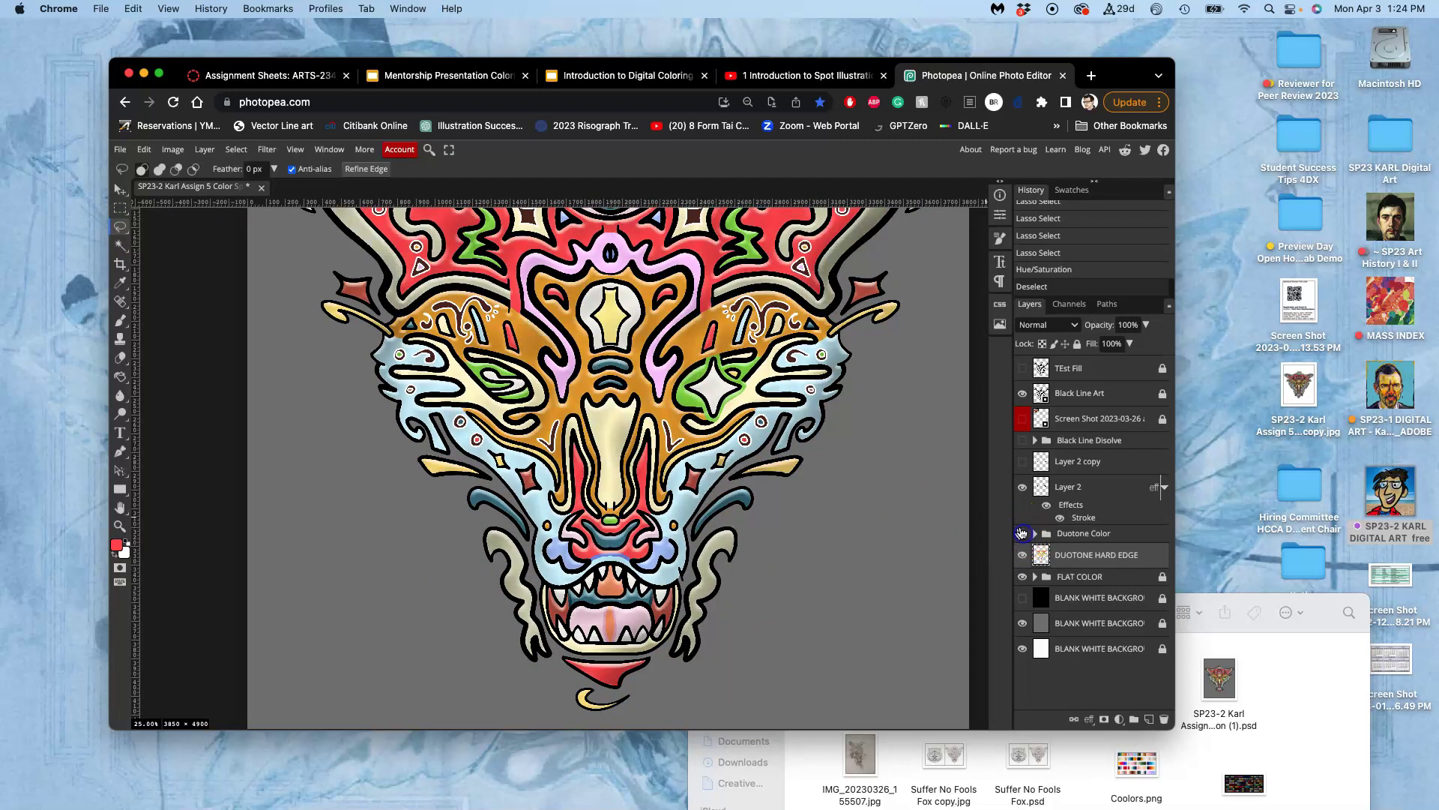
pyautogui.click(1023, 533)
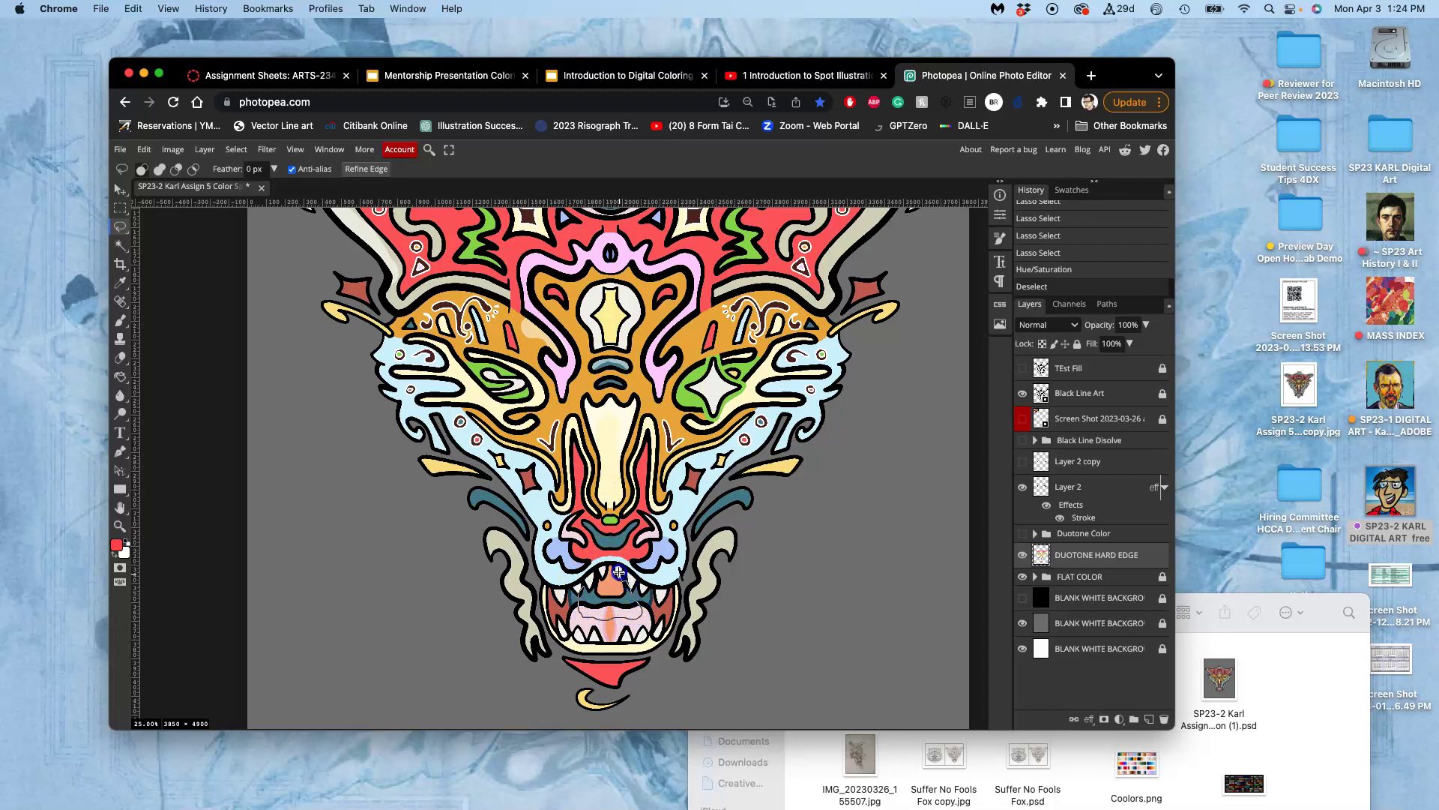
# Lasso-select the inside of the mouth down to the upper tongue and darken it with Levels midtones at 0.52
pyautogui.moveTo(592, 583); pyautogui.dragTo(592, 585)
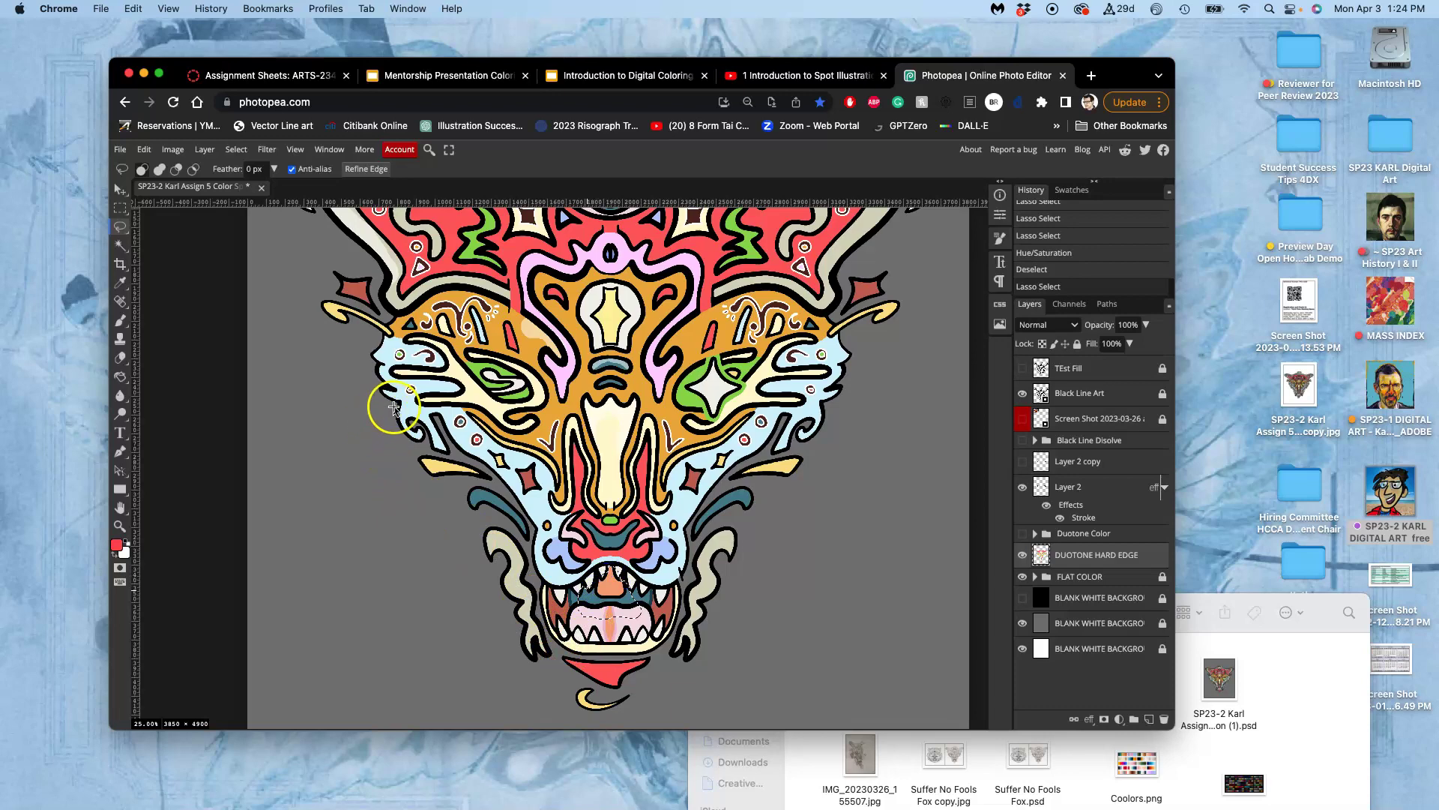
pyautogui.press('super+1')
pyautogui.moveTo(658, 562)
pyautogui.mouseDown()
pyautogui.moveTo(559, 315)
pyautogui.moveTo(562, 218)
pyautogui.mouseUp()
pyautogui.scroll(-2, 588, 283)
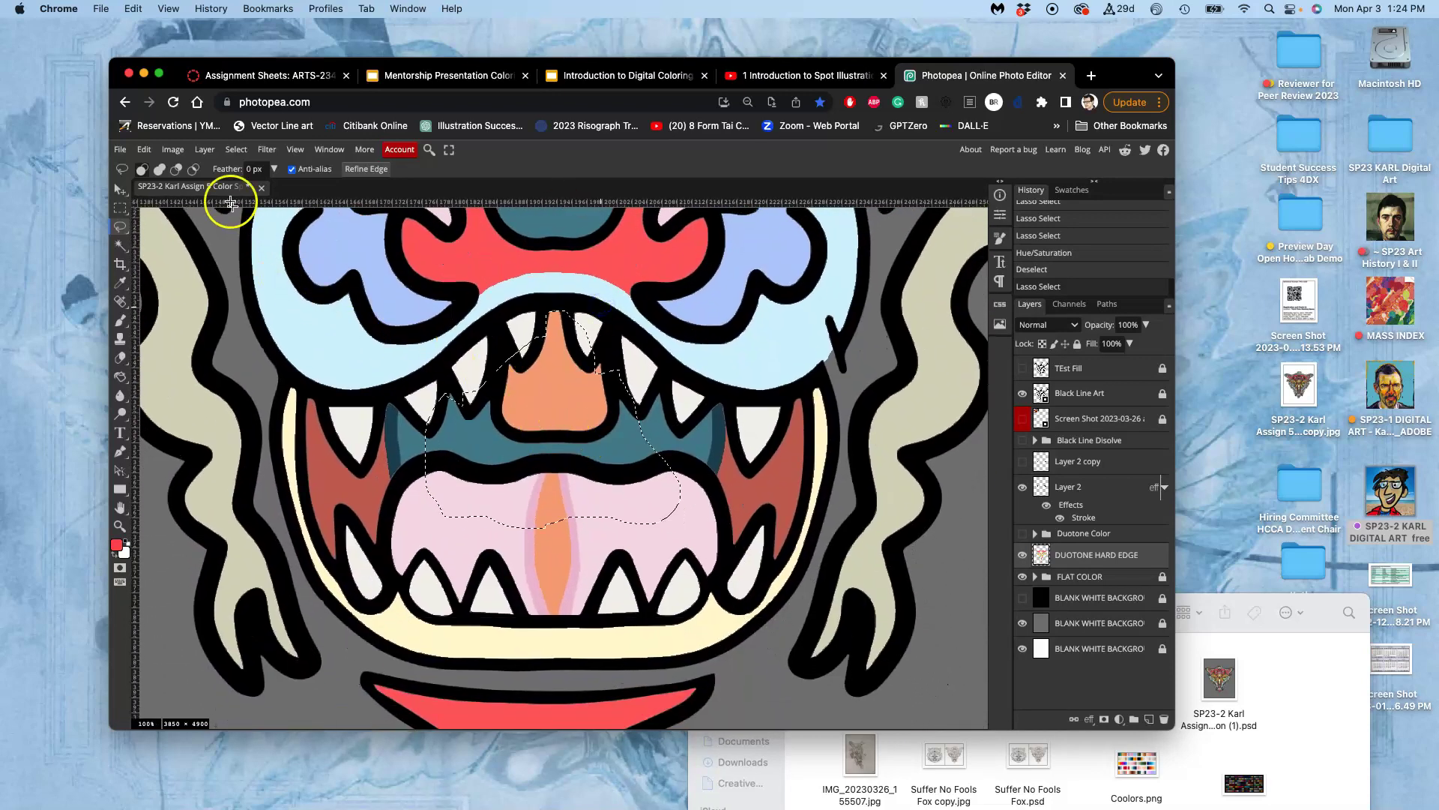
pyautogui.click(173, 149)
pyautogui.moveTo(205, 195)
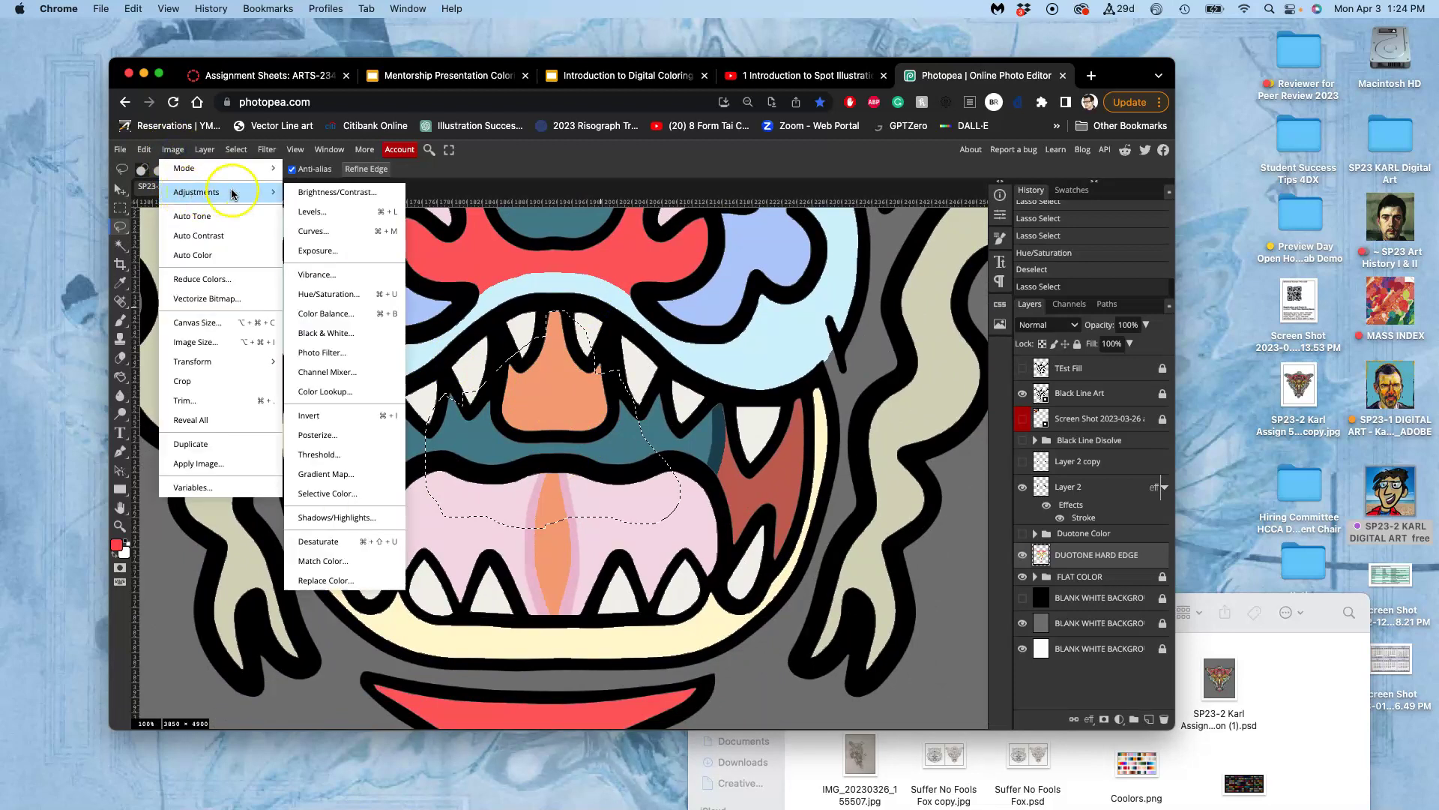
pyautogui.click(319, 213)
pyautogui.moveTo(395, 241); pyautogui.dragTo(345, 215)
pyautogui.moveTo(226, 314); pyautogui.dragTo(246, 313)
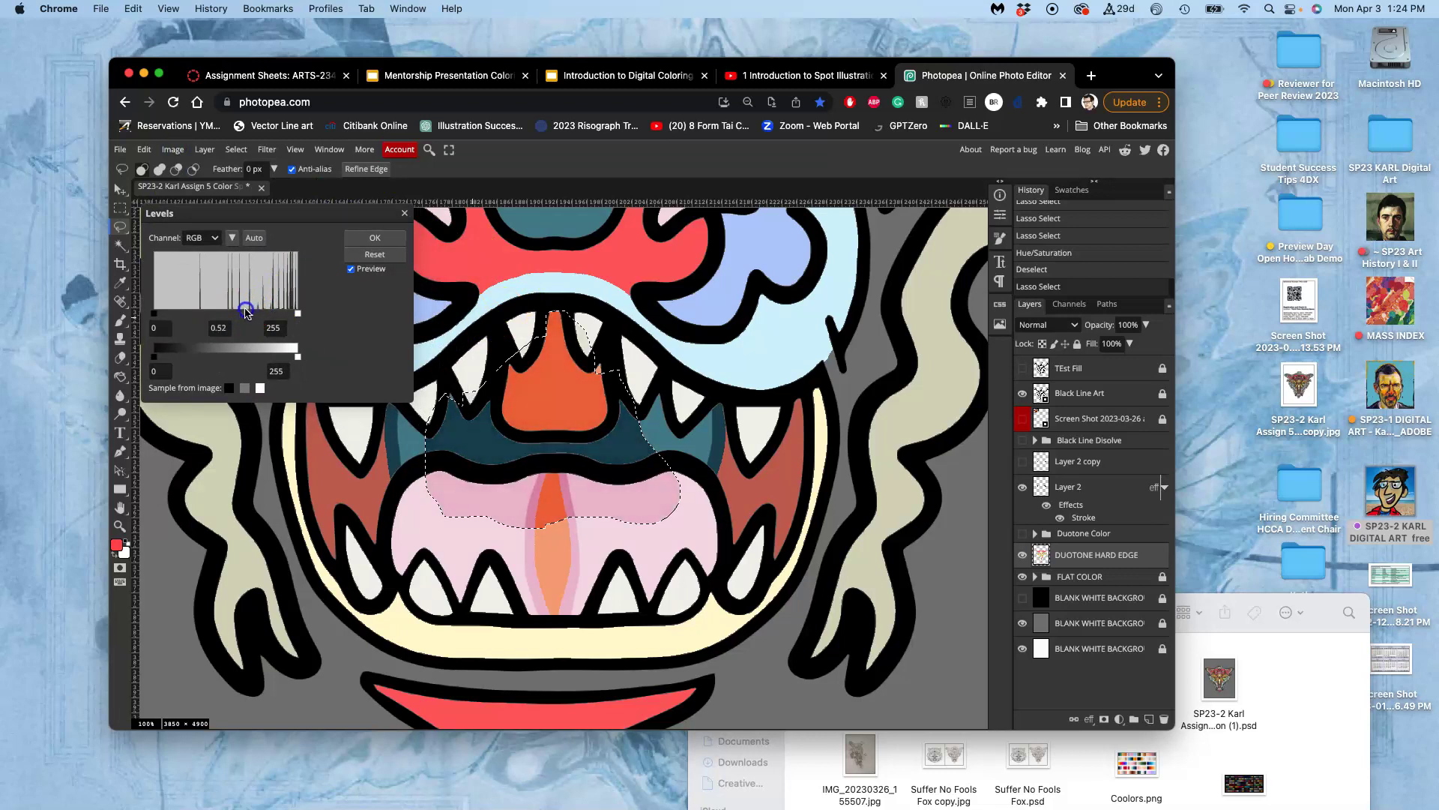
pyautogui.click(364, 238)
# Darken the selected mouth interior further by reducing its Hue/Saturation lightness, and deselect
pyautogui.click(173, 149)
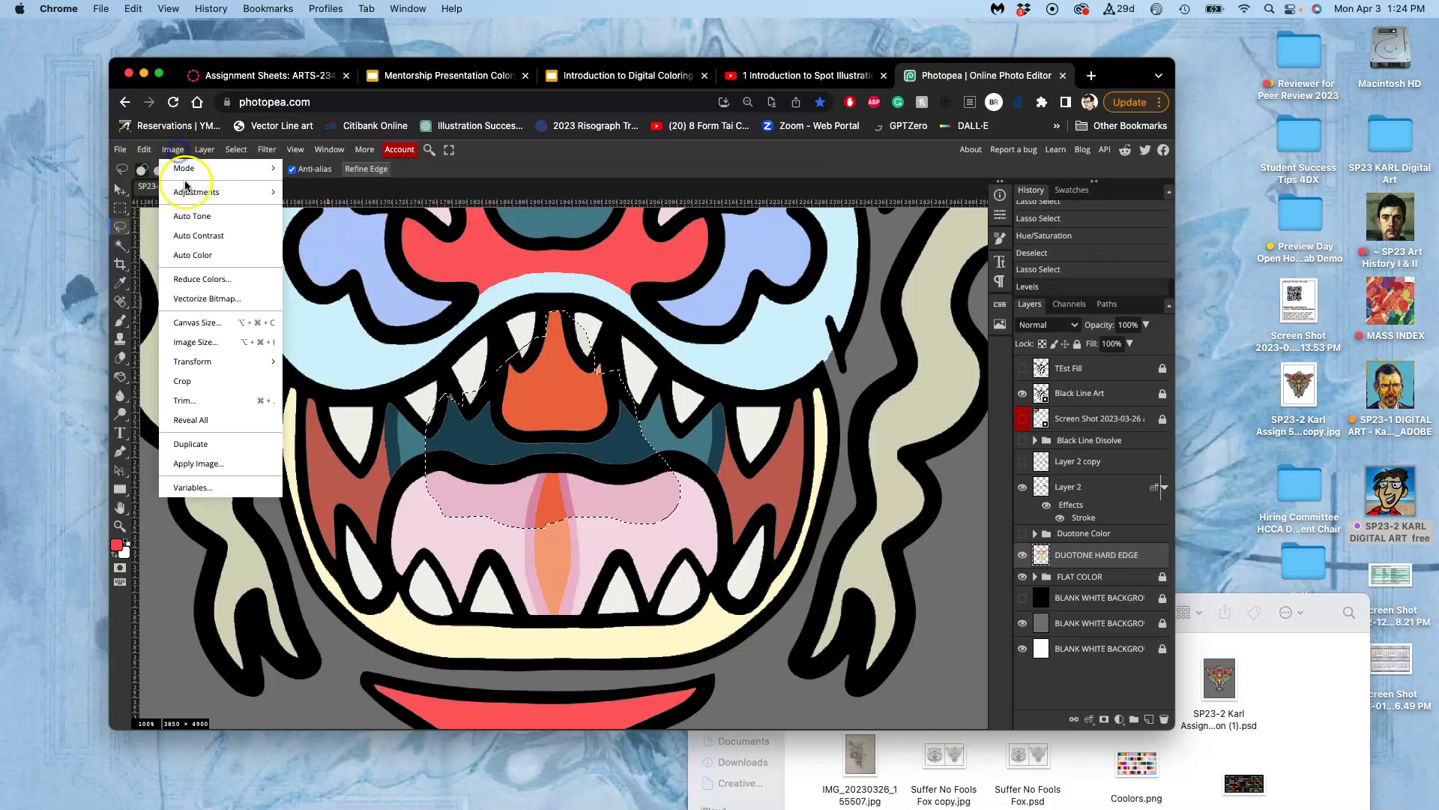
pyautogui.moveTo(225, 192)
pyautogui.click(315, 294)
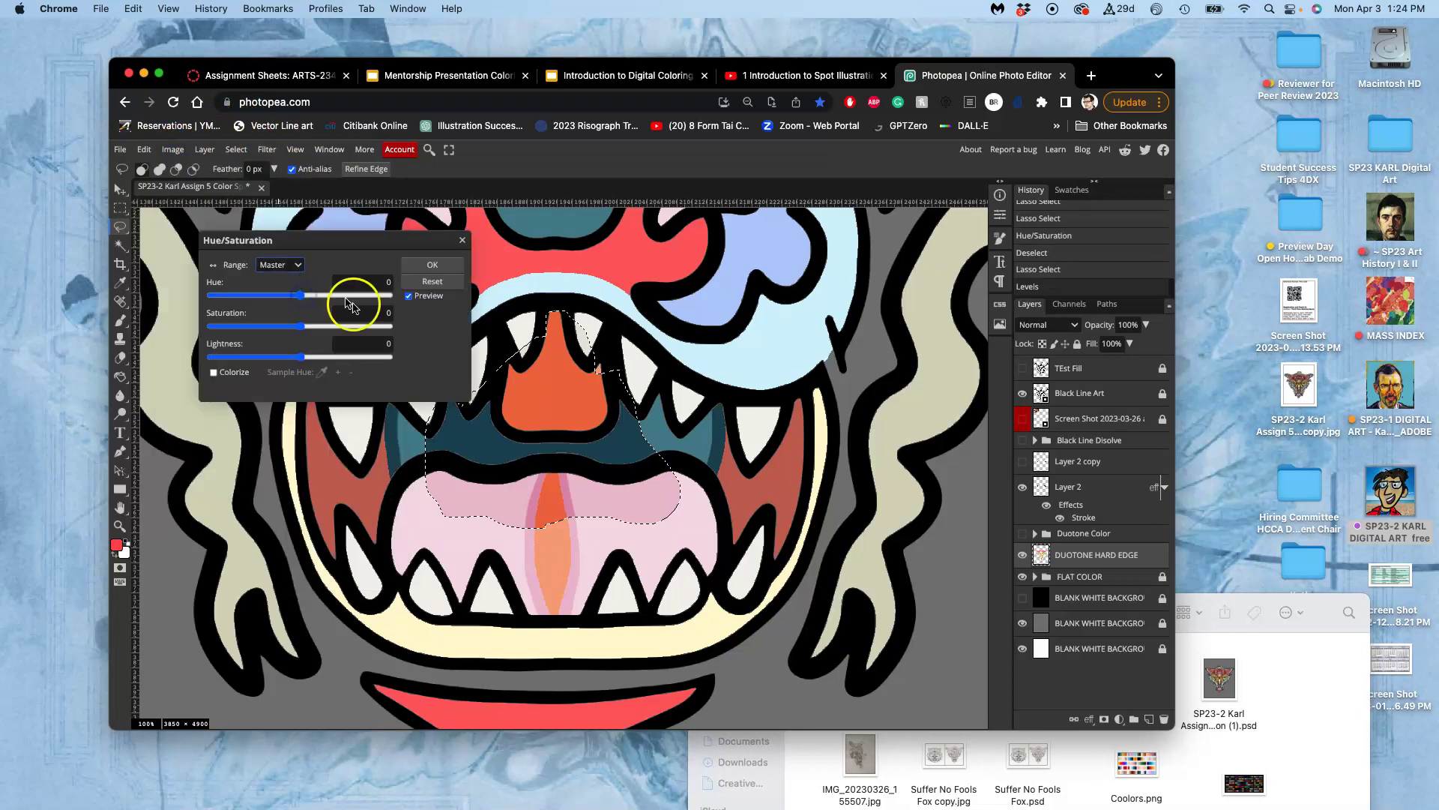
pyautogui.moveTo(300, 356)
pyautogui.mouseDown()
pyautogui.moveTo(277, 358)
pyautogui.moveTo(300, 358)
pyautogui.mouseUp()
pyautogui.click(422, 265)
pyautogui.hotkey('ctrl', 'd')
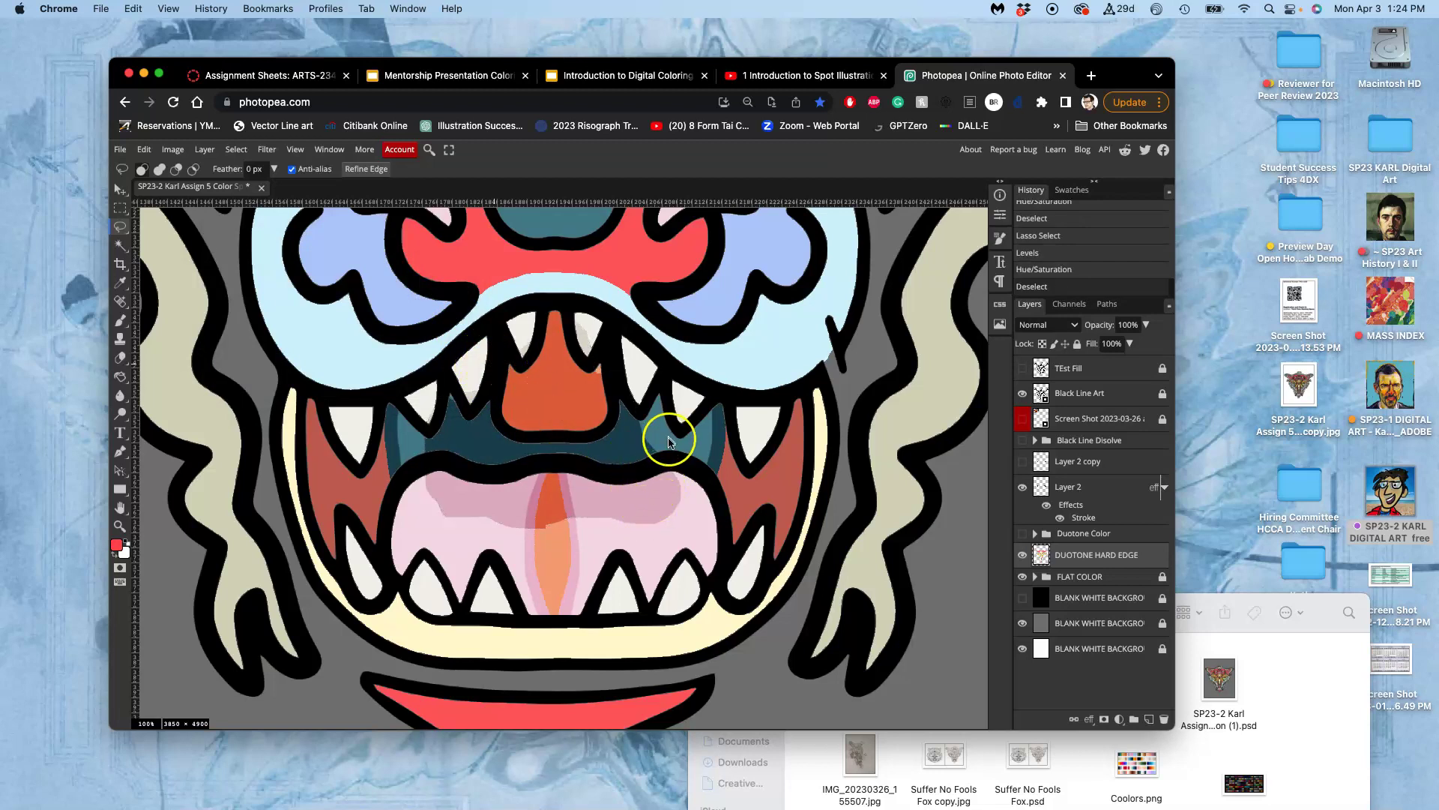
# Compare the whole artwork with the DUOTONE HARD EDGE layer hidden and shown
pyautogui.hotkey('ctrl', '-')
pyautogui.hotkey('ctrl', '-')
pyautogui.hotkey('ctrl', '-')
pyautogui.hotkey('ctrl', '-')
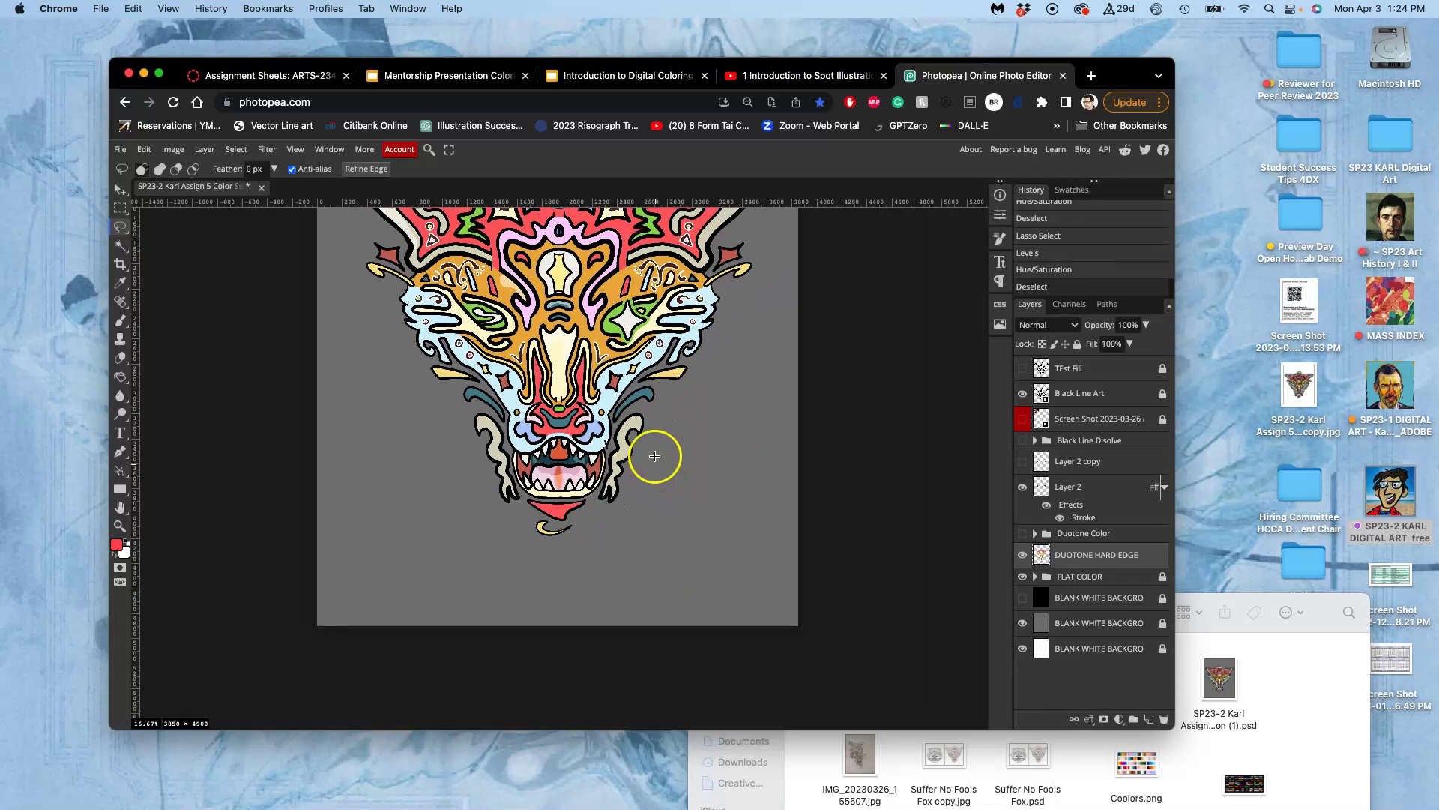
pyautogui.scroll(5, 645, 443)
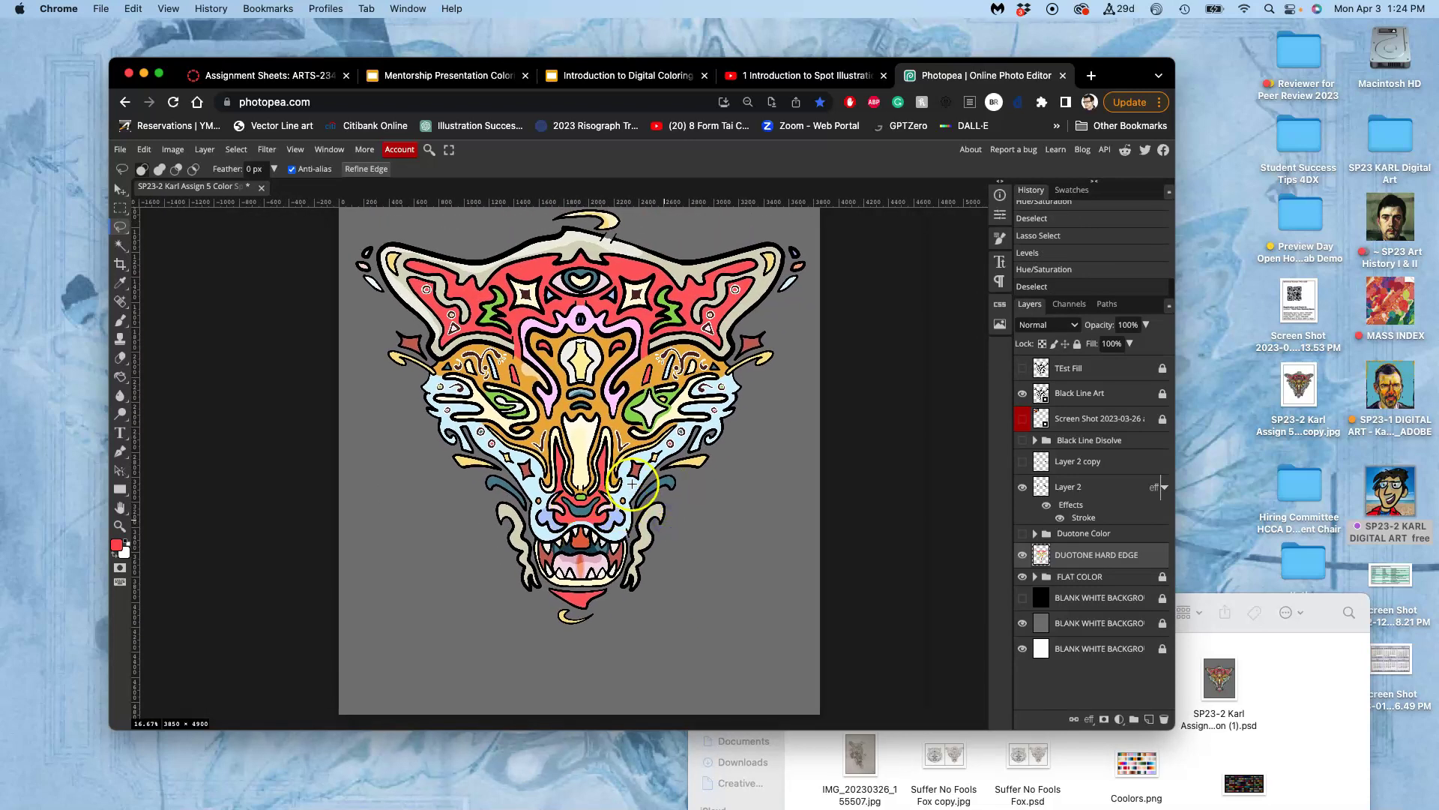
pyautogui.scroll(2, 622, 484)
pyautogui.click(1021, 555)
pyautogui.click(1021, 555)
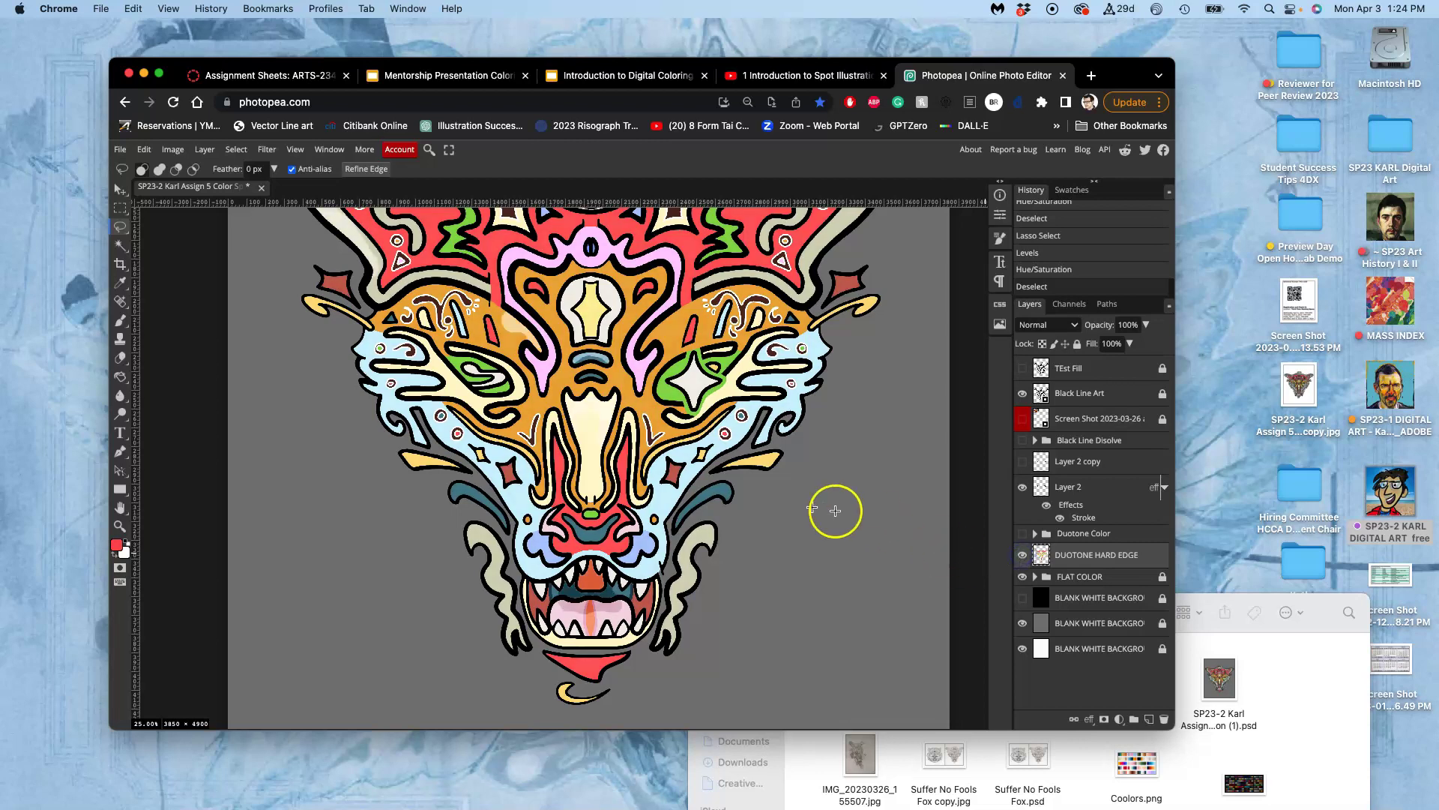
# Lasso-select the nose area from the nose bridge to the upper lip and darken its midtones with Levels
pyautogui.scroll(3, 638, 433)
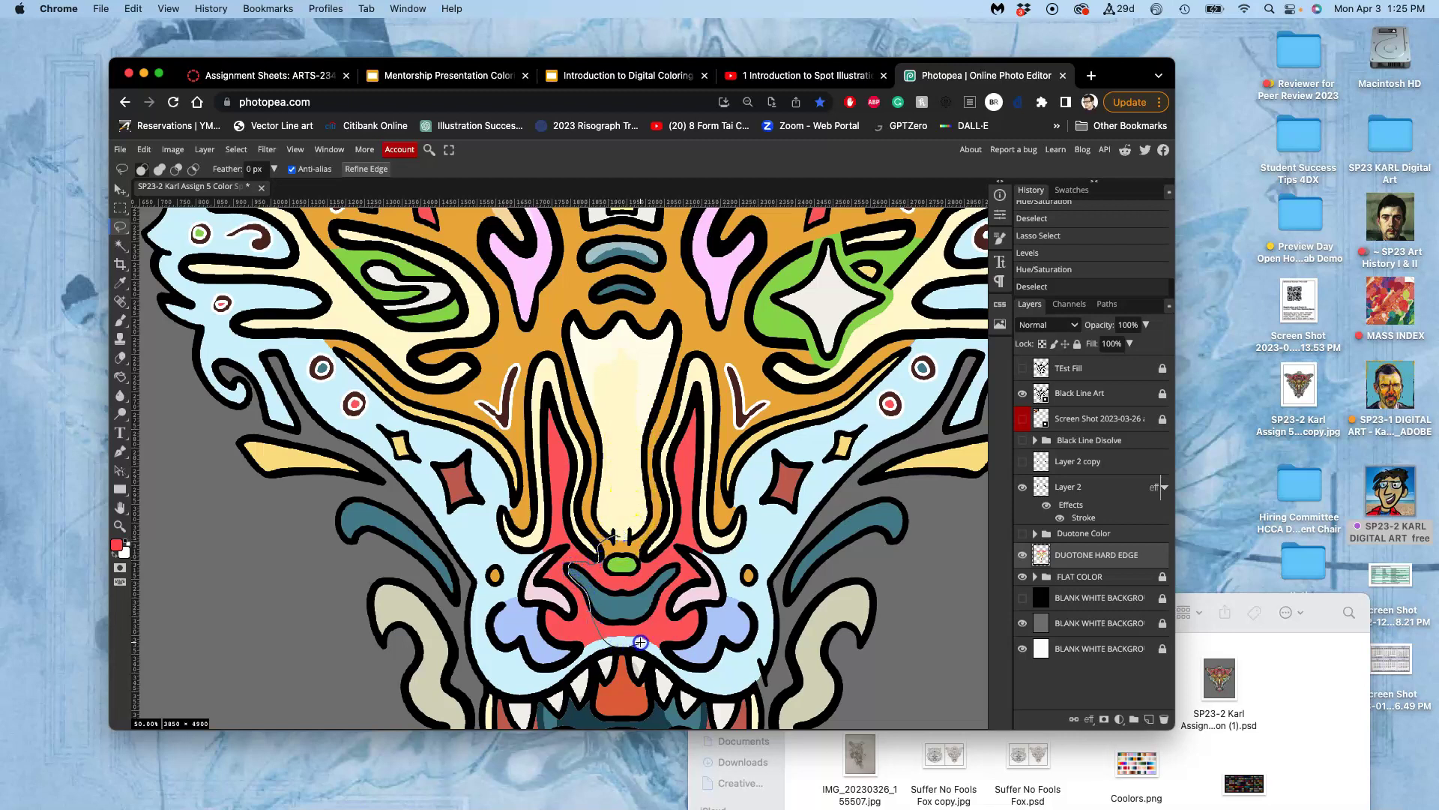
pyautogui.moveTo(645, 552); pyautogui.dragTo(632, 533)
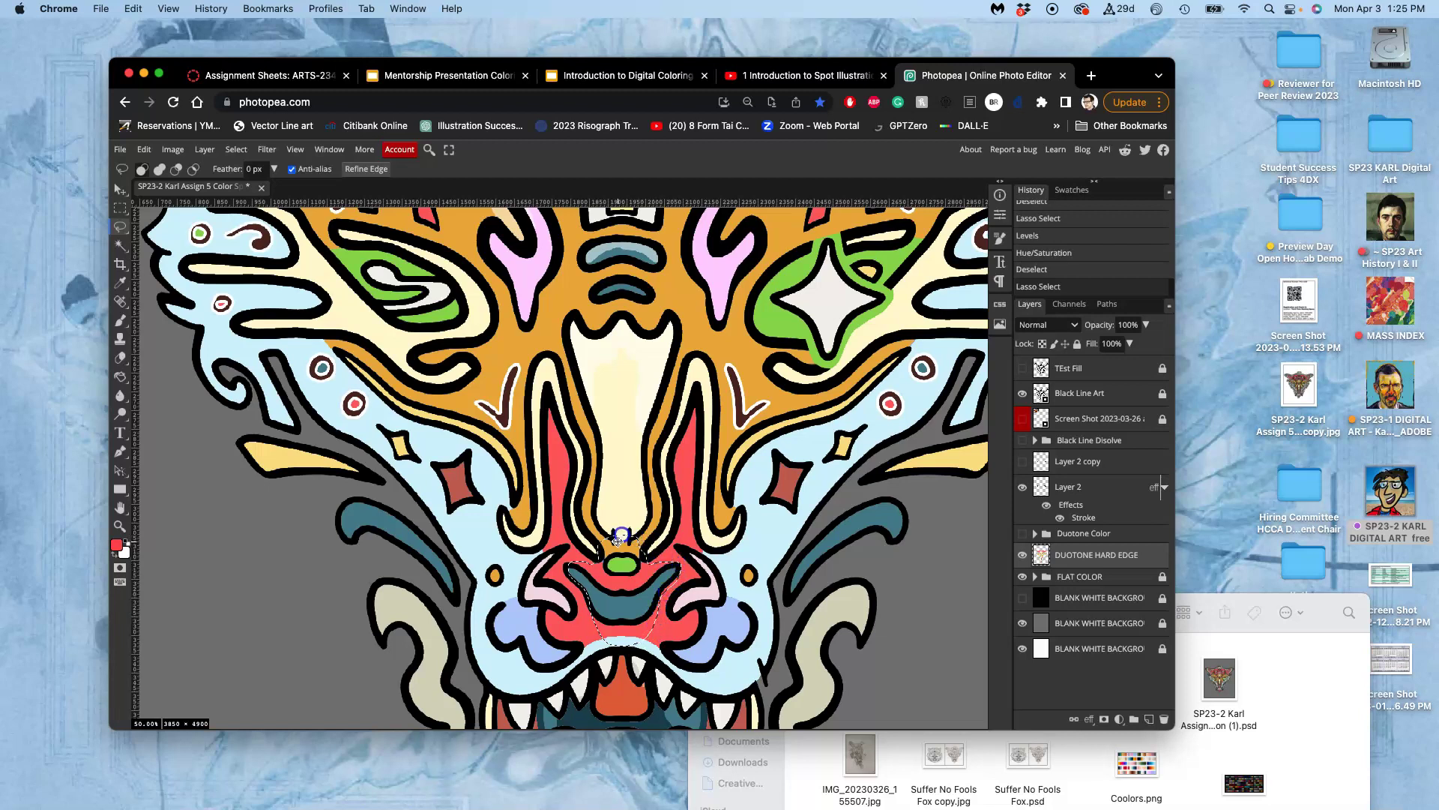
pyautogui.click(173, 149)
pyautogui.moveTo(195, 194)
pyautogui.click(300, 202)
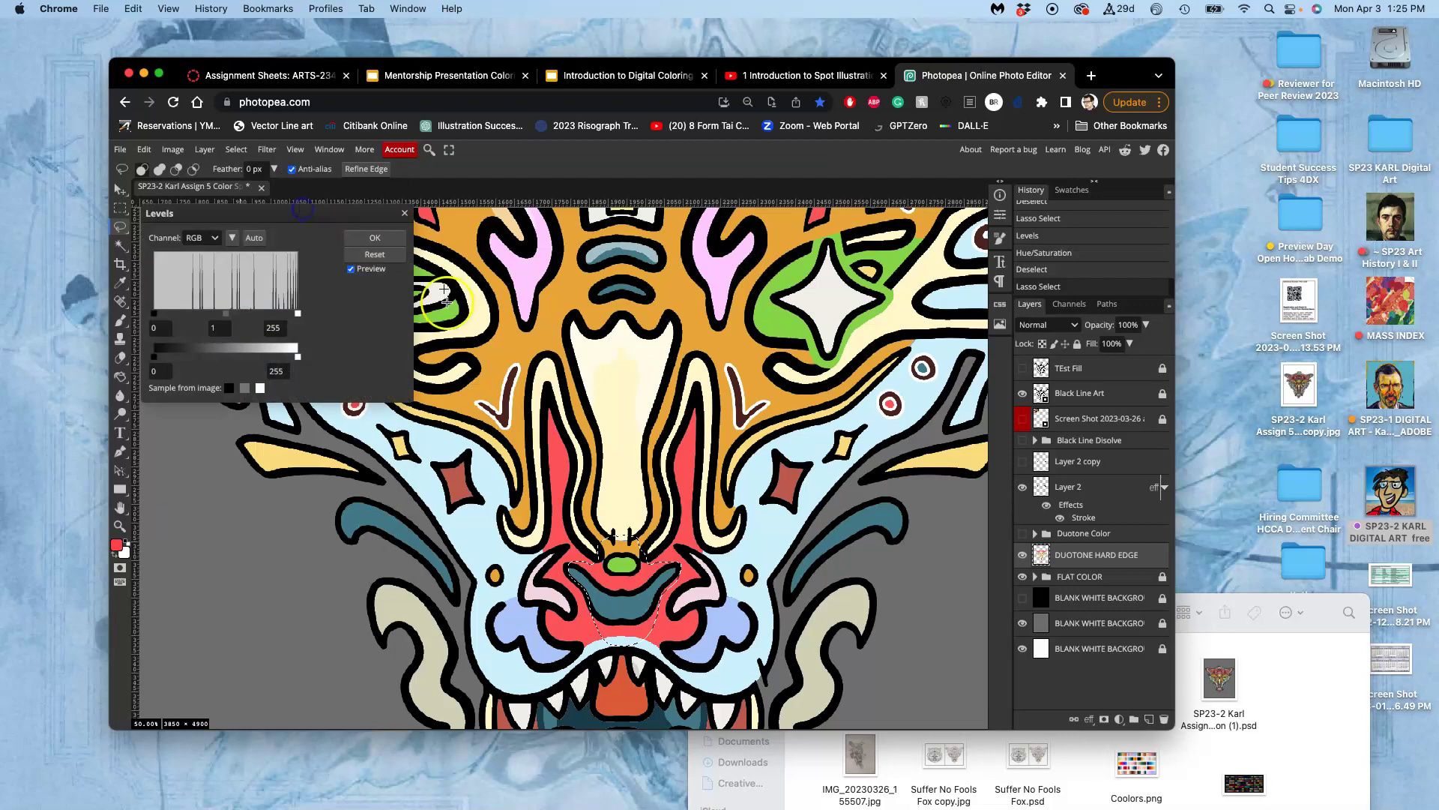
pyautogui.moveTo(235, 316); pyautogui.dragTo(248, 318)
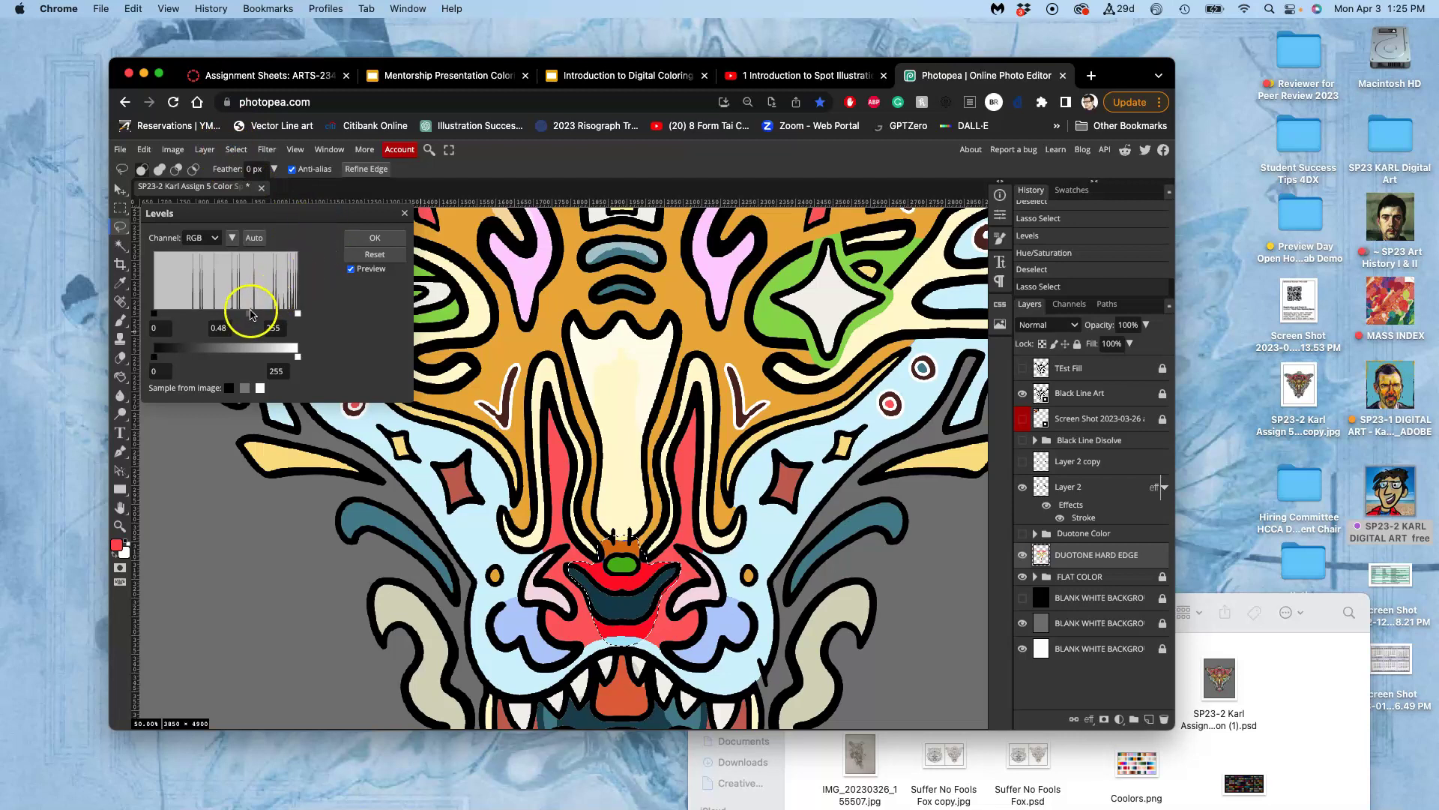
pyautogui.moveTo(245, 314); pyautogui.dragTo(246, 314)
pyautogui.click(362, 239)
# Reduce the selected nose area's Hue/Saturation saturation to -15 and lightness to -10, and deselect
pyautogui.click(173, 149)
pyautogui.moveTo(225, 193)
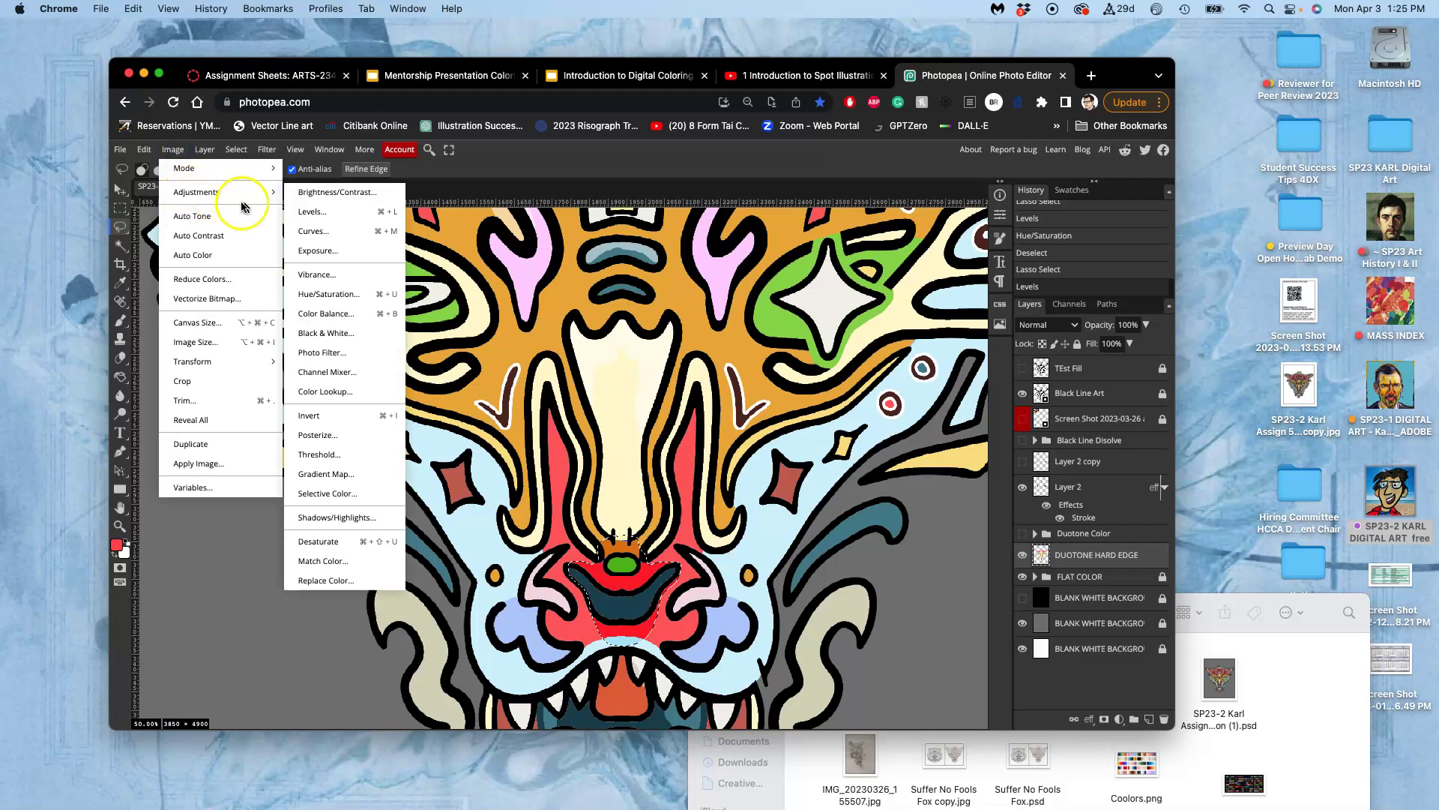
pyautogui.click(308, 294)
pyautogui.moveTo(299, 365); pyautogui.dragTo(299, 328)
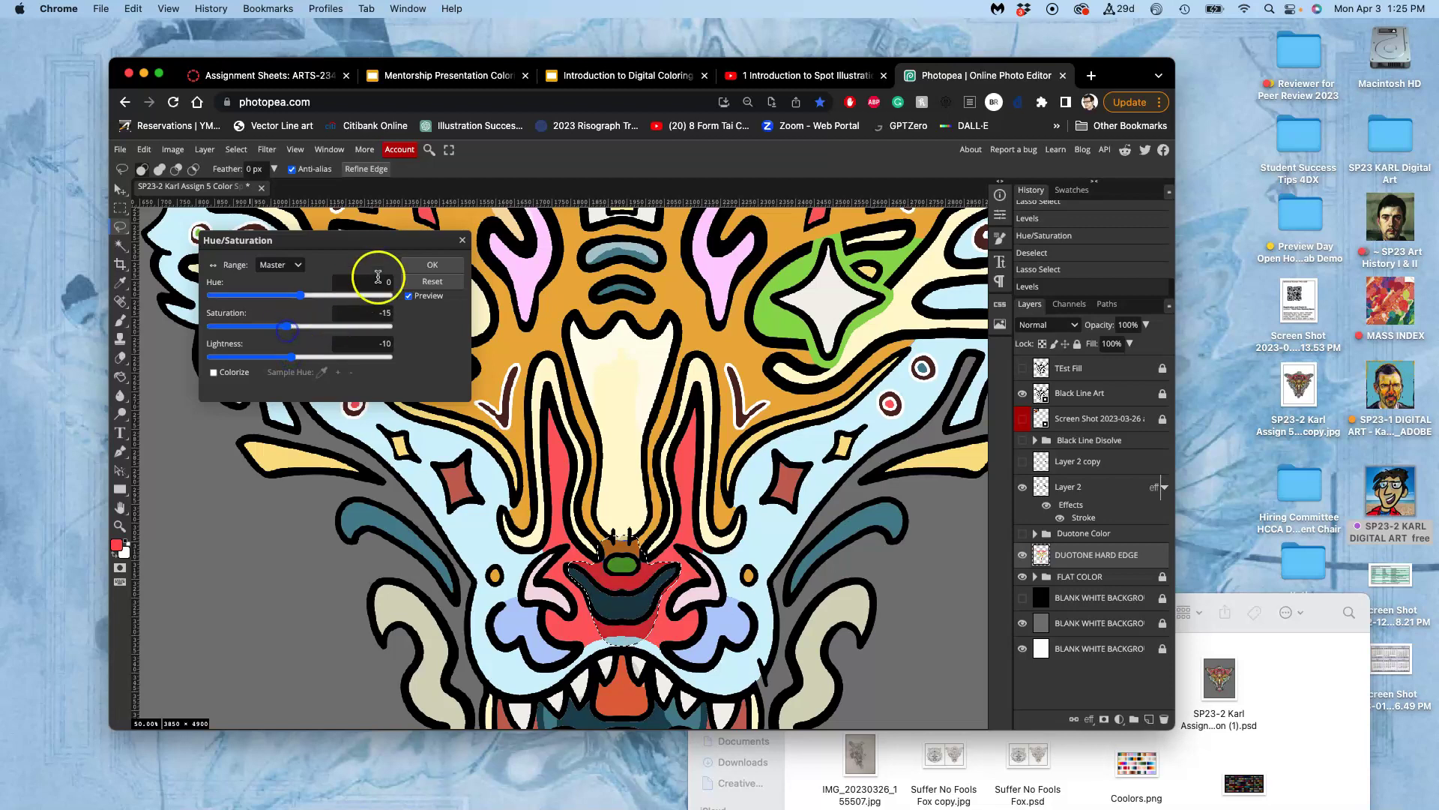
pyautogui.click(428, 265)
pyautogui.hotkey('ctrl', 'd')
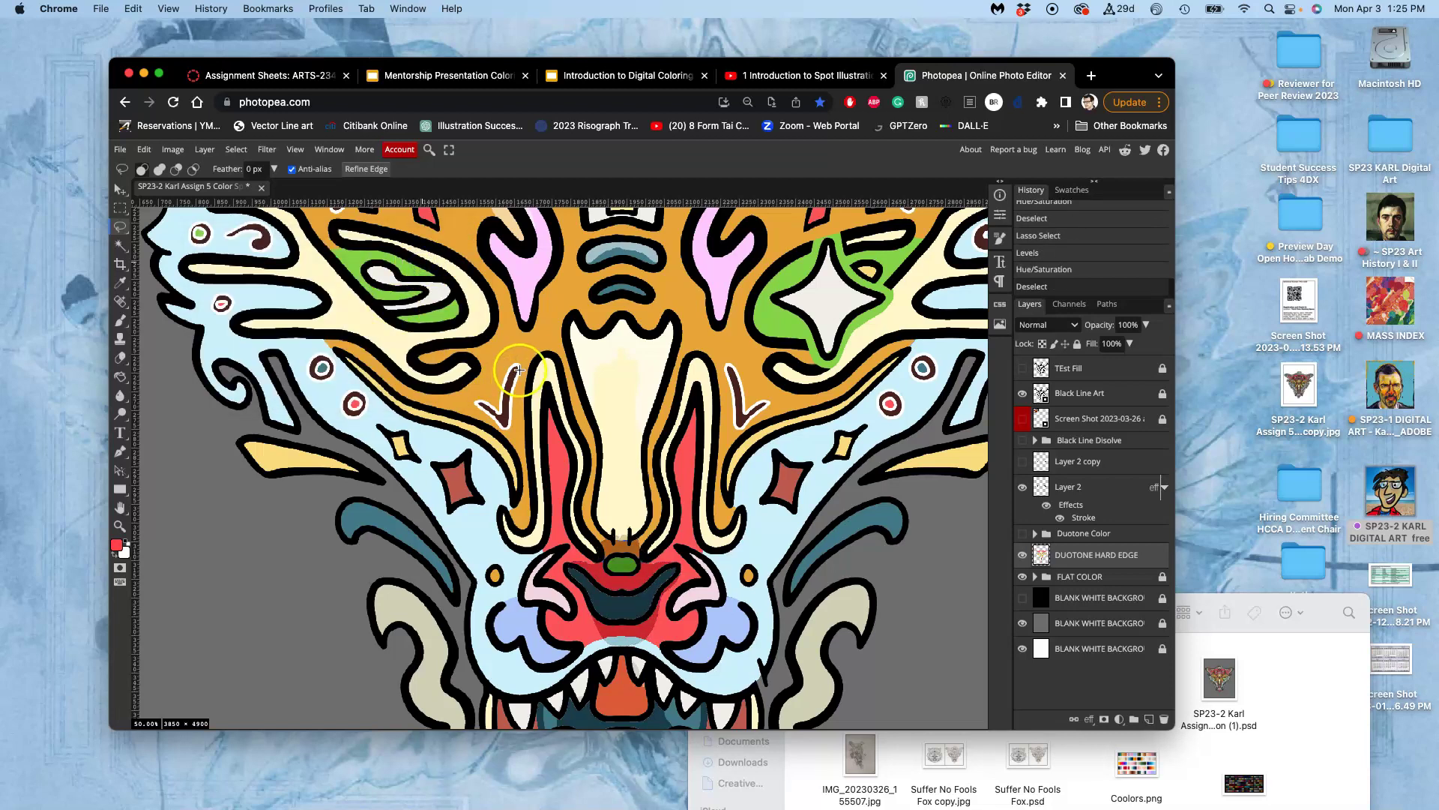
# Examine the nose shading in the whole artwork and close up
pyautogui.hotkey('ctrl', '-')
pyautogui.hotkey('ctrl', '-')
pyautogui.hotkey('ctrl', '-')
pyautogui.hotkey('ctrl', '-')
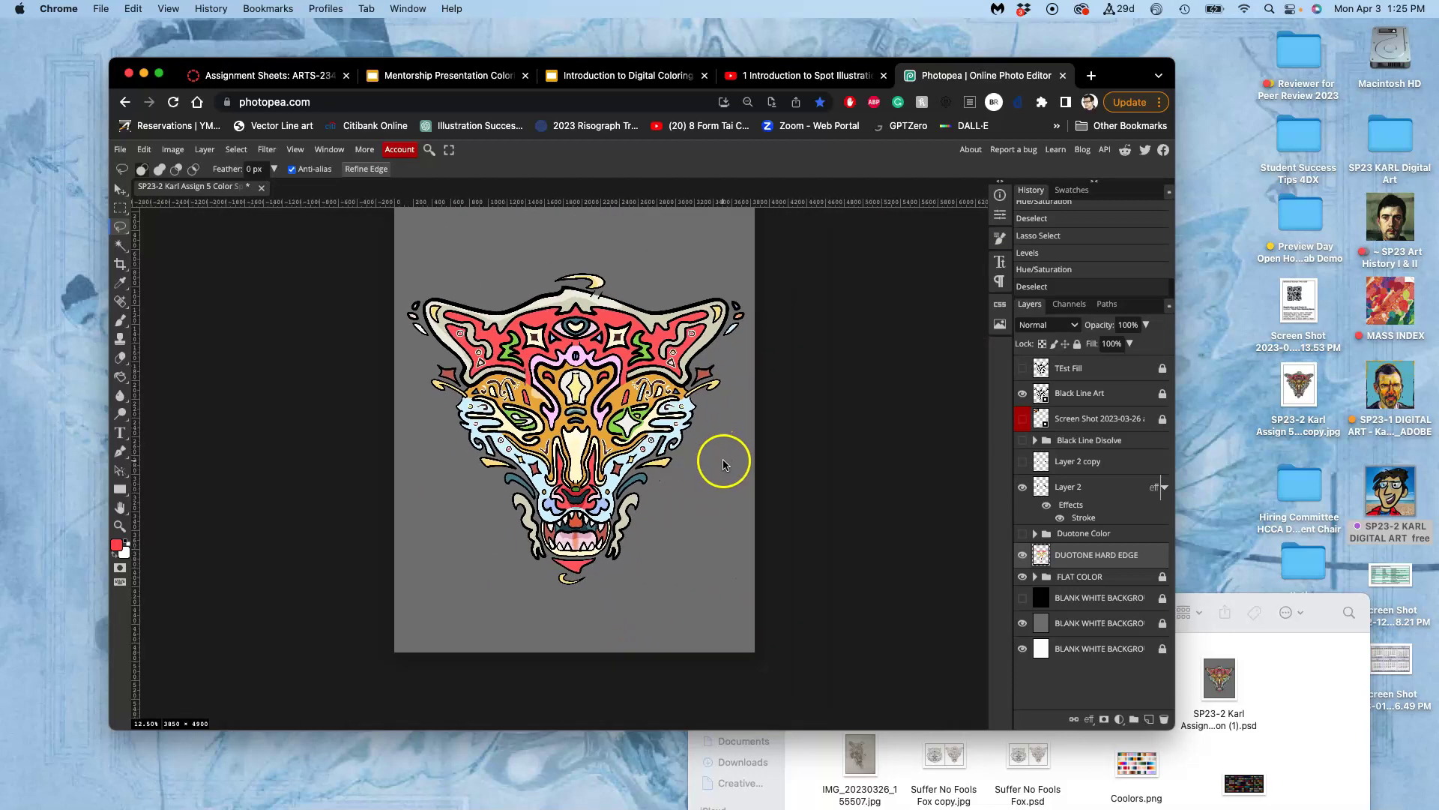
pyautogui.hotkey('ctrl', '+')
pyautogui.hotkey('ctrl', '+')
pyautogui.hotkey('ctrl', '+')
pyautogui.hotkey('ctrl', '+')
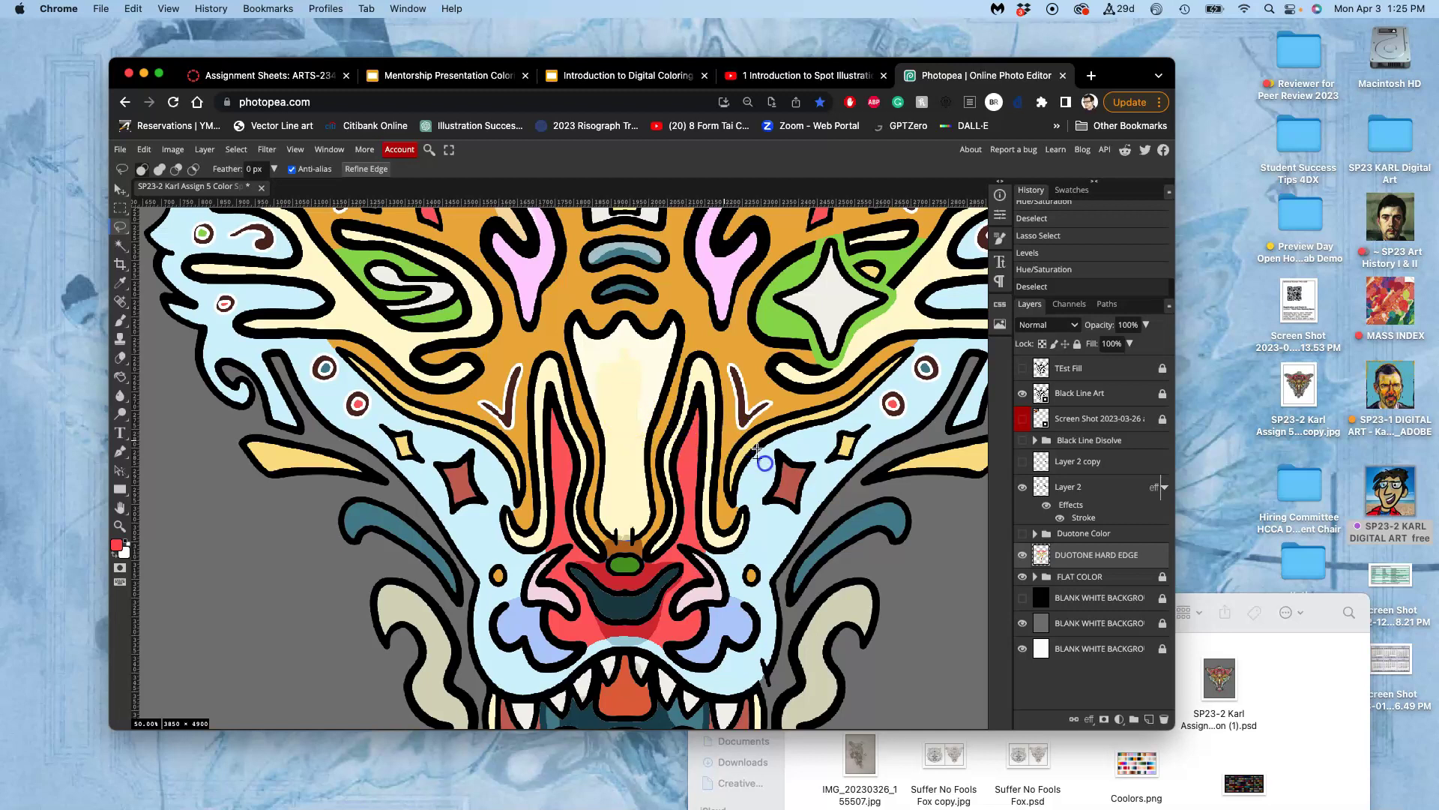
# Lasso-select a curved shadow area around the left eye, covering the lower eye and the fur beneath it
pyautogui.hotkey('ctrl', '-')
pyautogui.hotkey('ctrl', '-')
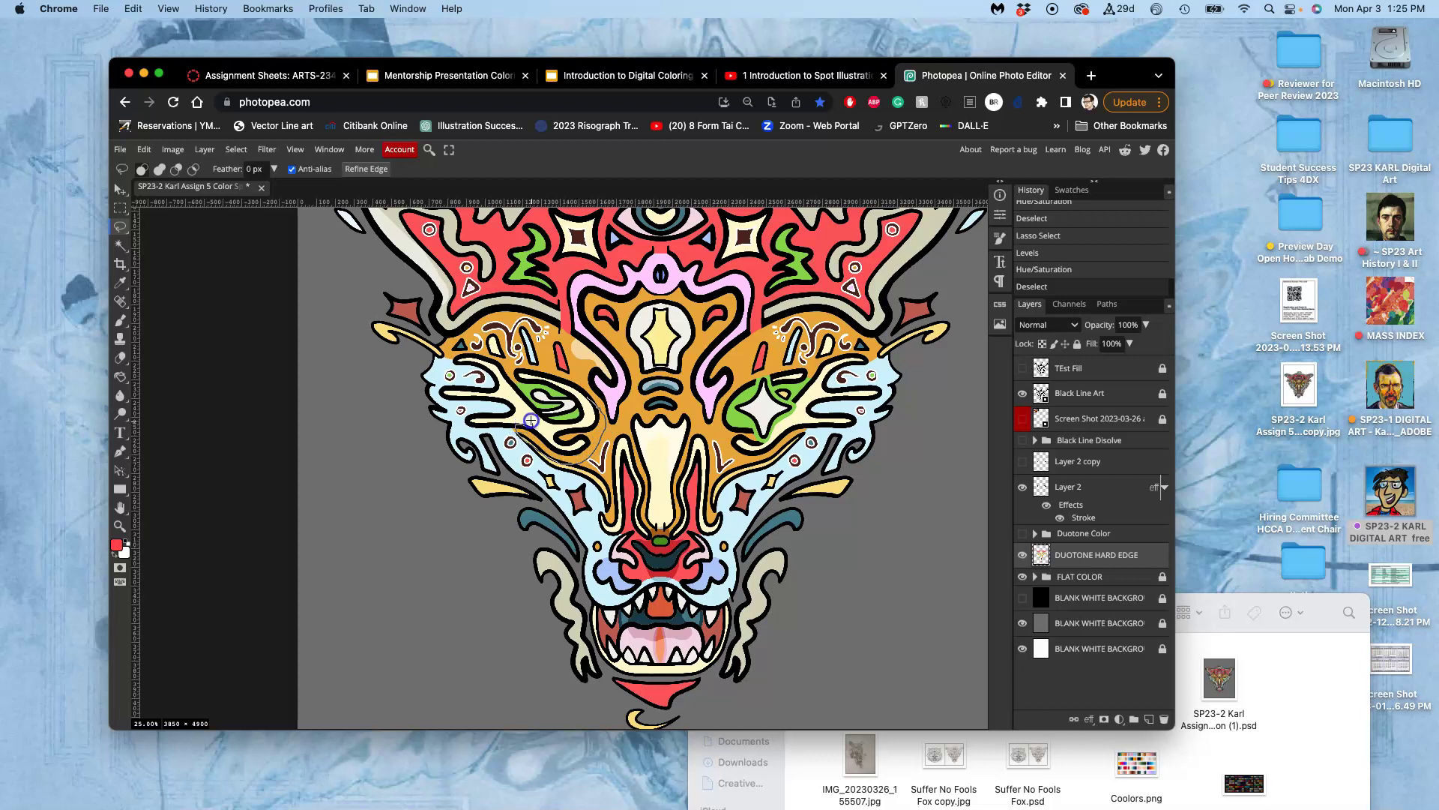
pyautogui.moveTo(569, 407)
pyautogui.mouseDown()
pyautogui.moveTo(597, 424)
pyautogui.moveTo(600, 449)
pyautogui.moveTo(581, 395)
pyautogui.mouseUp()
pyautogui.hotkey('ctrl', '+')
pyautogui.hotkey('ctrl', '+')
pyautogui.scroll(3, 585, 405)
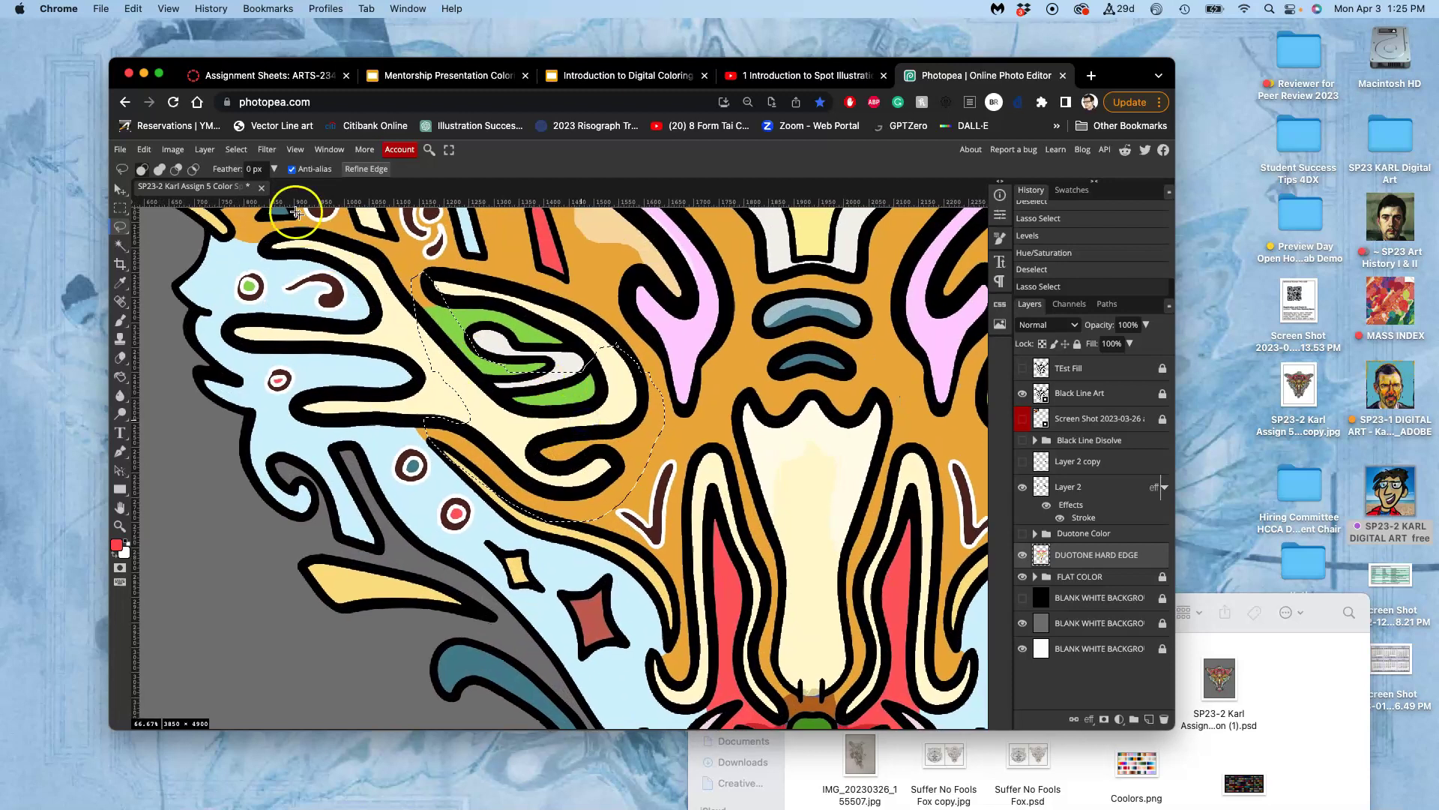
# Try darkening the selected area around the left eye with Levels midtones at 0.53, and undo it
pyautogui.click(173, 150)
pyautogui.moveTo(197, 192)
pyautogui.click(300, 212)
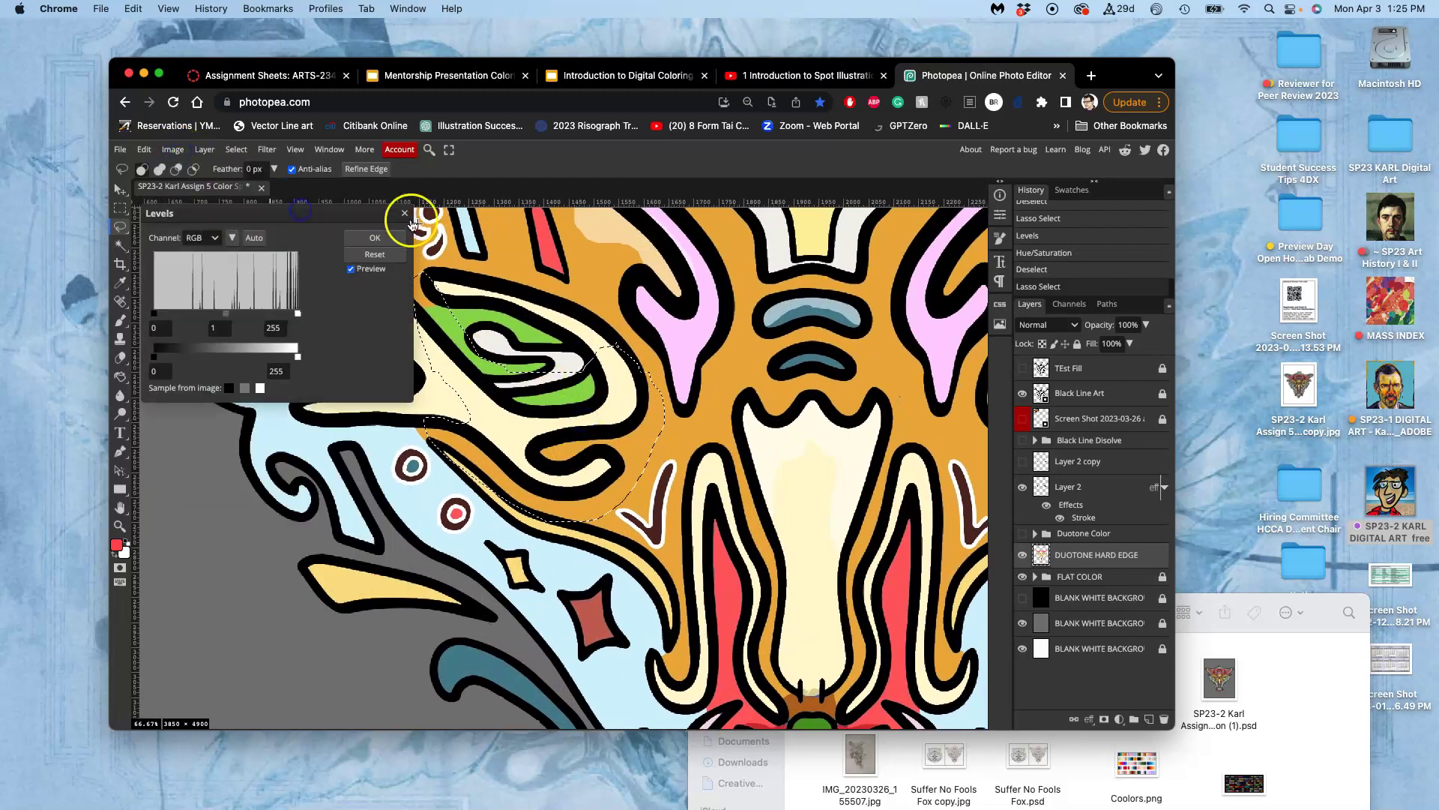
pyautogui.moveTo(226, 314); pyautogui.dragTo(246, 315)
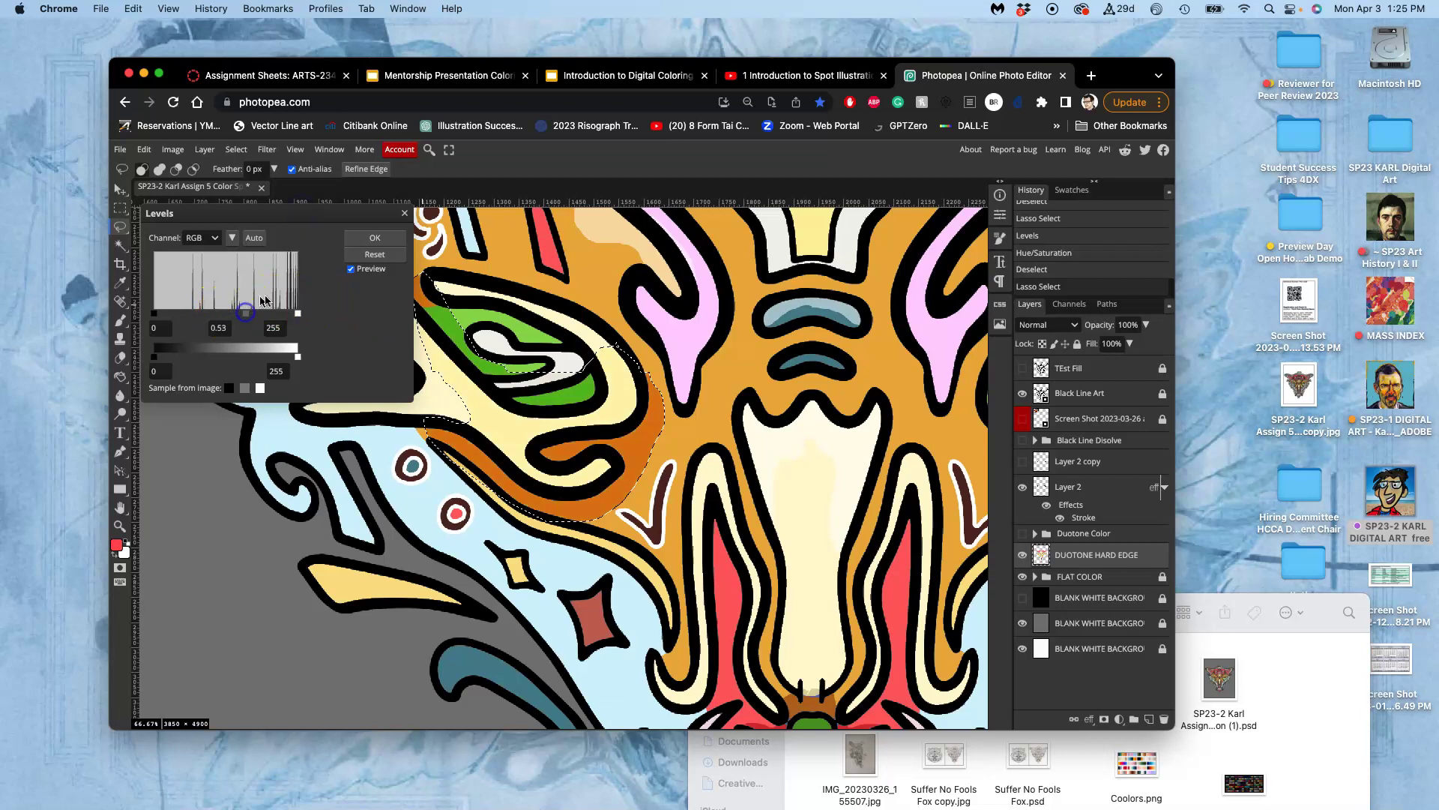
pyautogui.click(374, 237)
pyautogui.press('super+d')
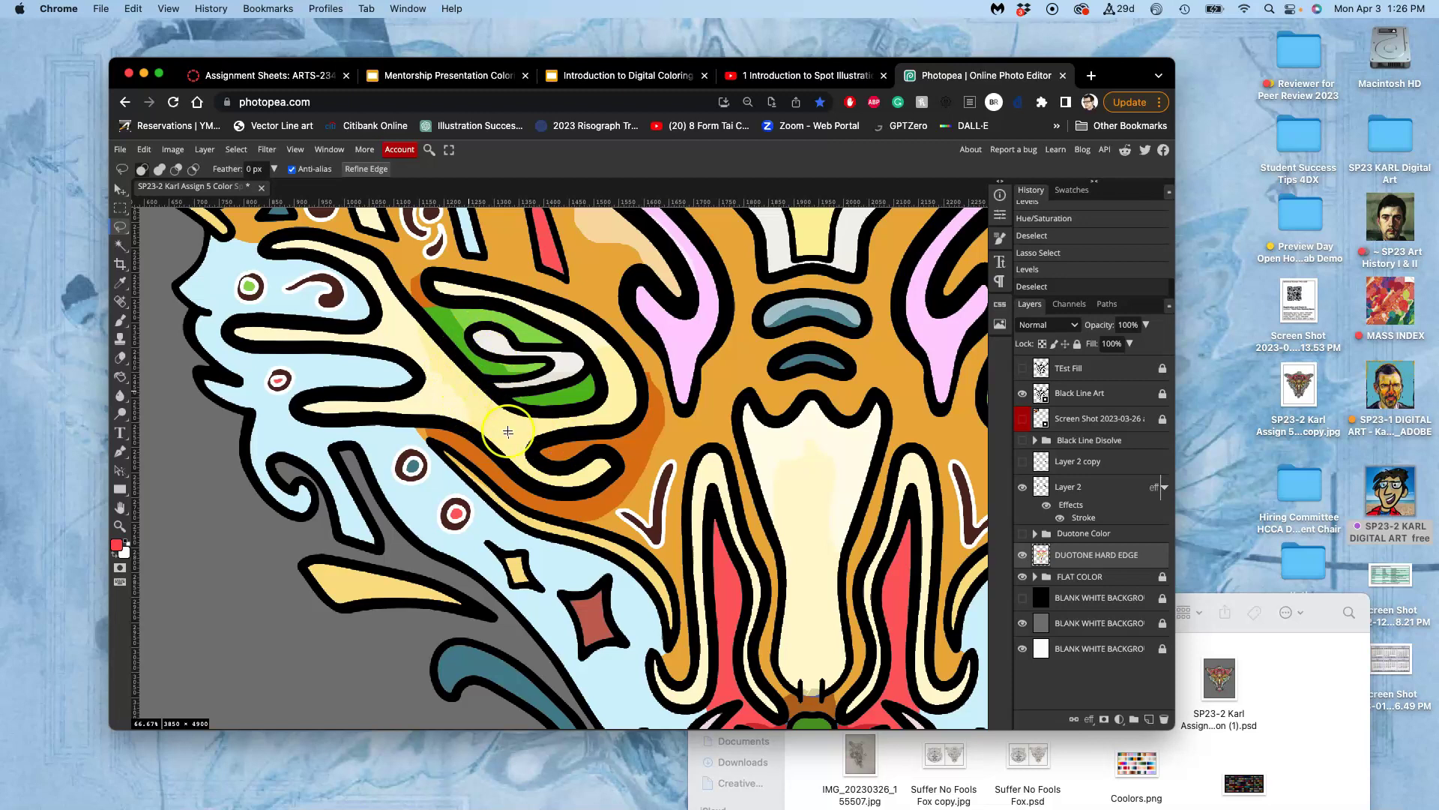
pyautogui.press('super+z')
pyautogui.press('super+z')
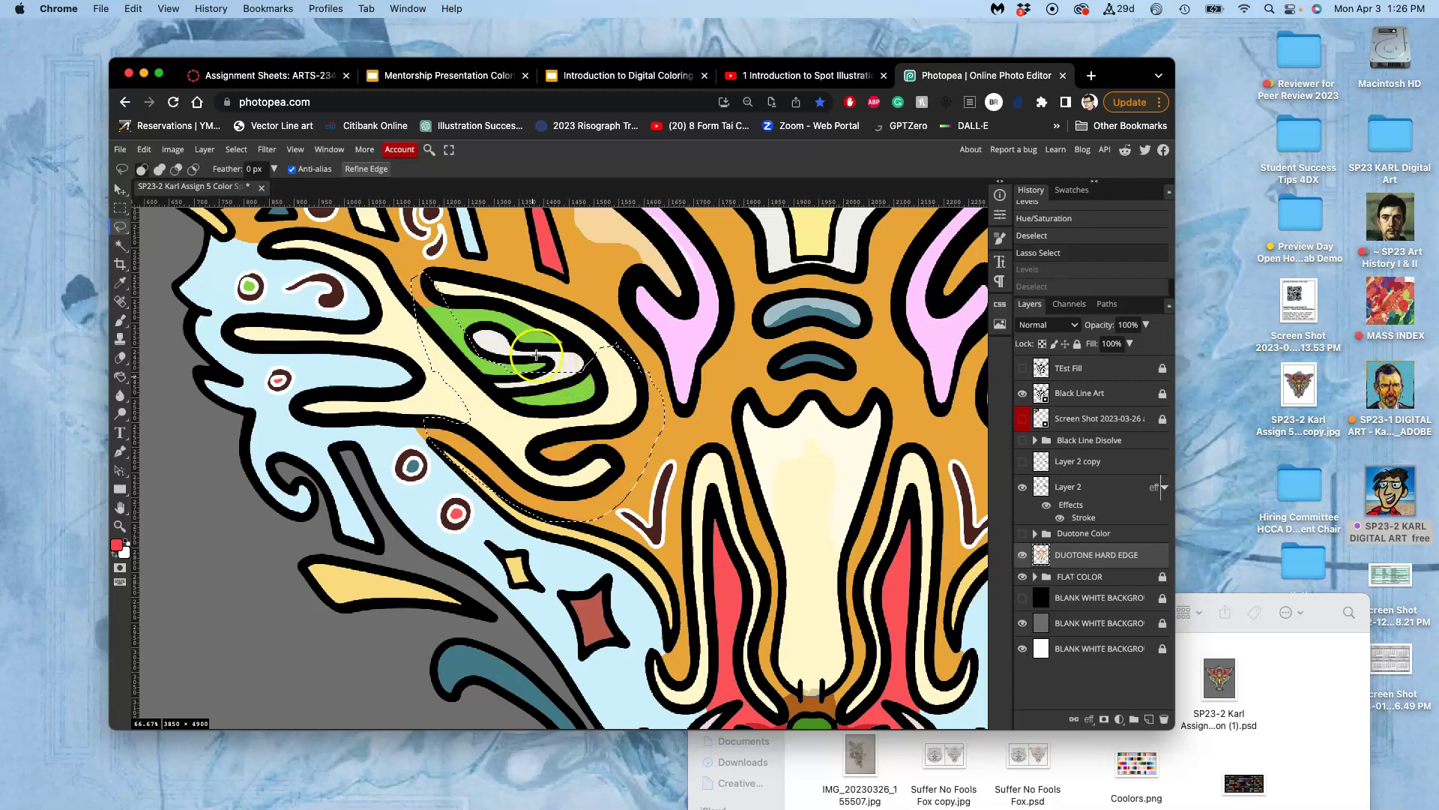
# Select the orange face color with the Magic Wand and add the green of the left eye to the selection
pyautogui.click(123, 248)
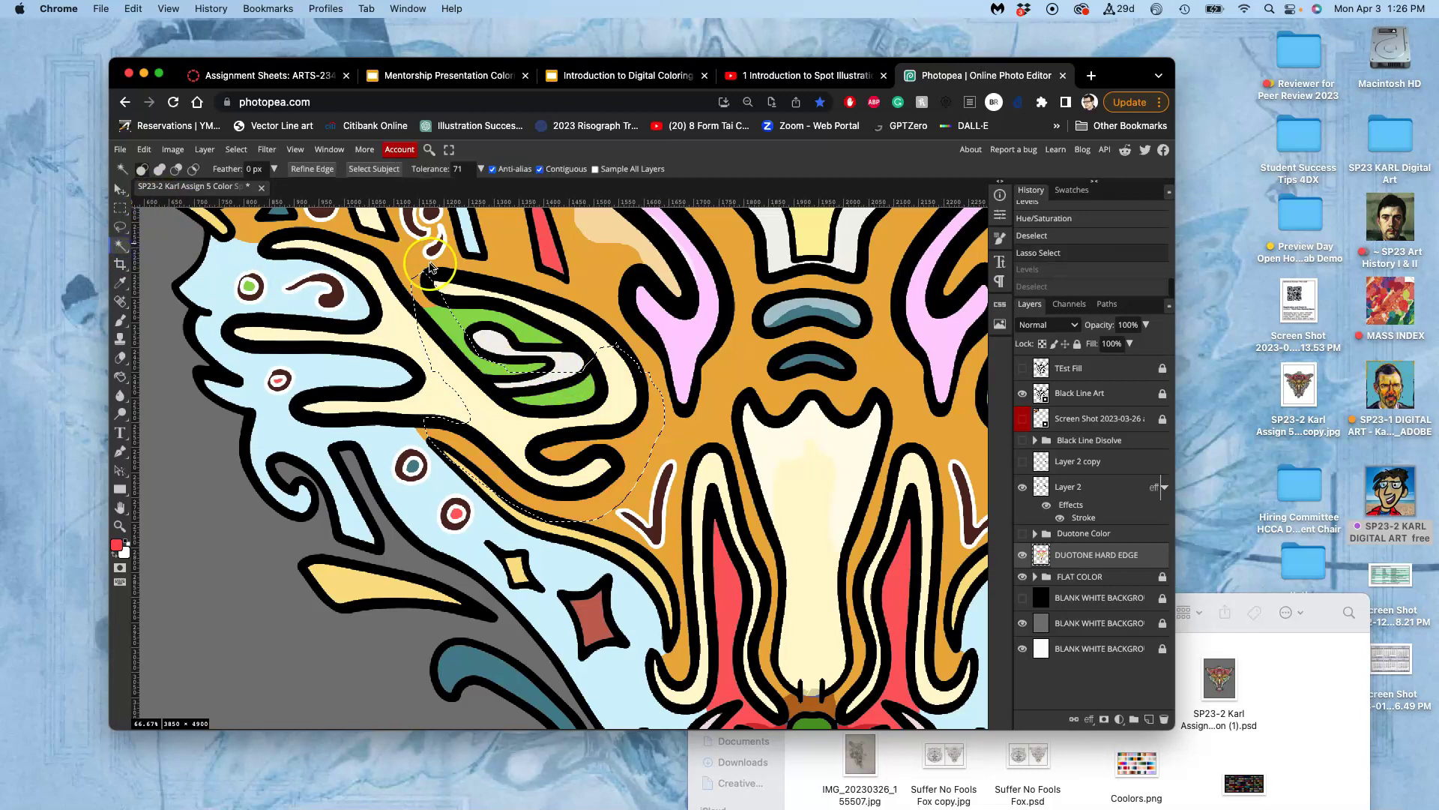
pyautogui.click(591, 289)
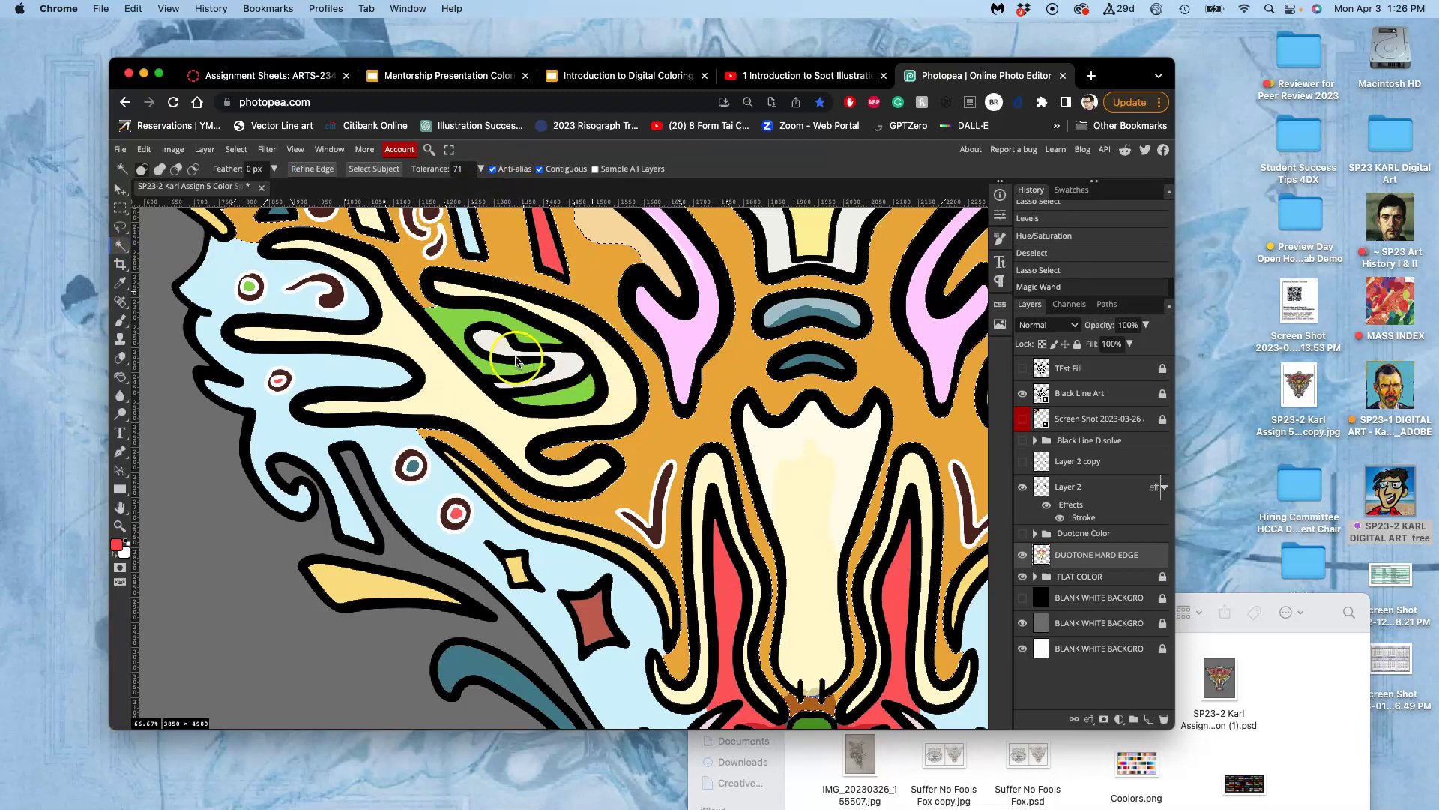
pyautogui.keyDown('shift'); pyautogui.click(453, 330); pyautogui.keyUp('shift')
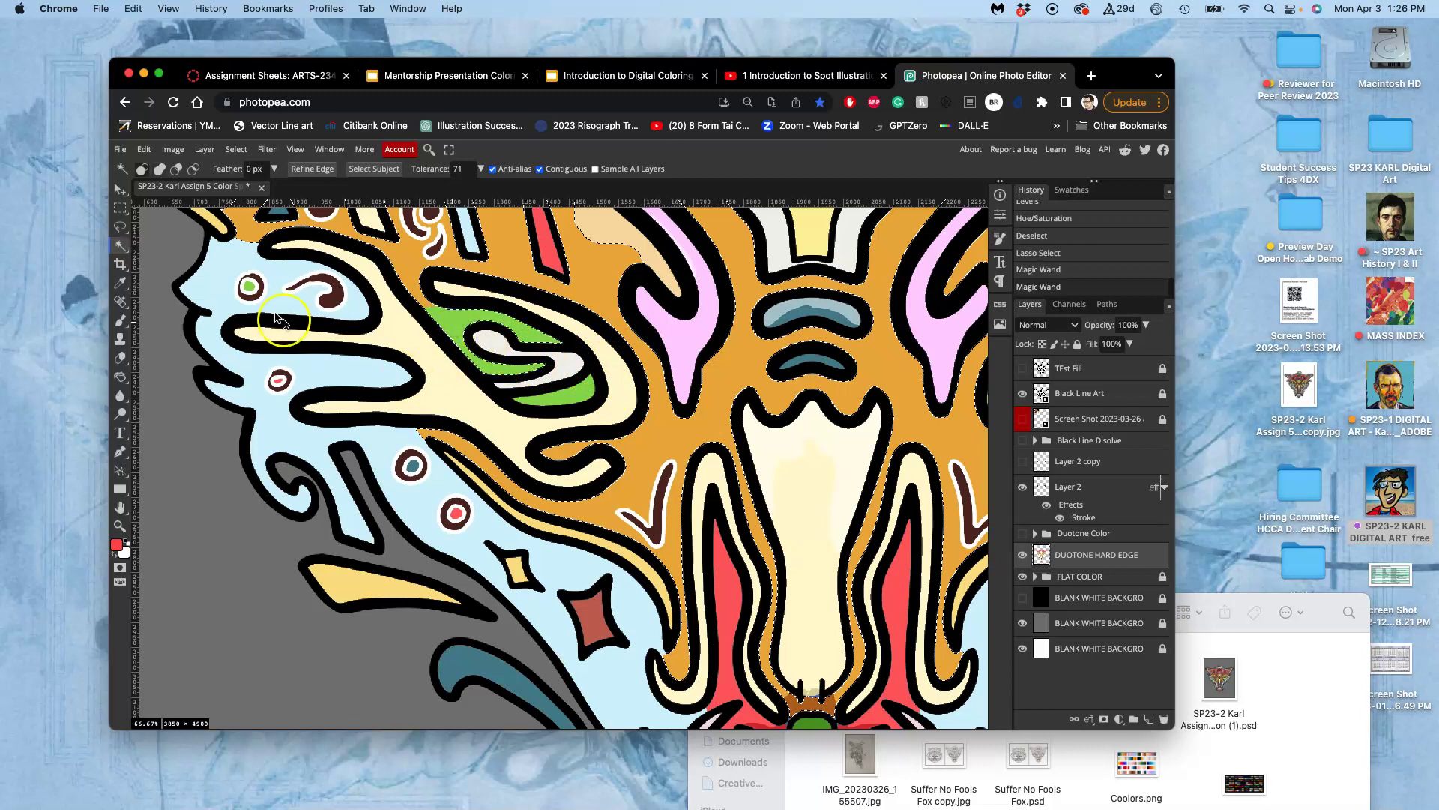
# Try to subtract the area below the left eye from the selection with the Lasso, and undo it
pyautogui.click(120, 229)
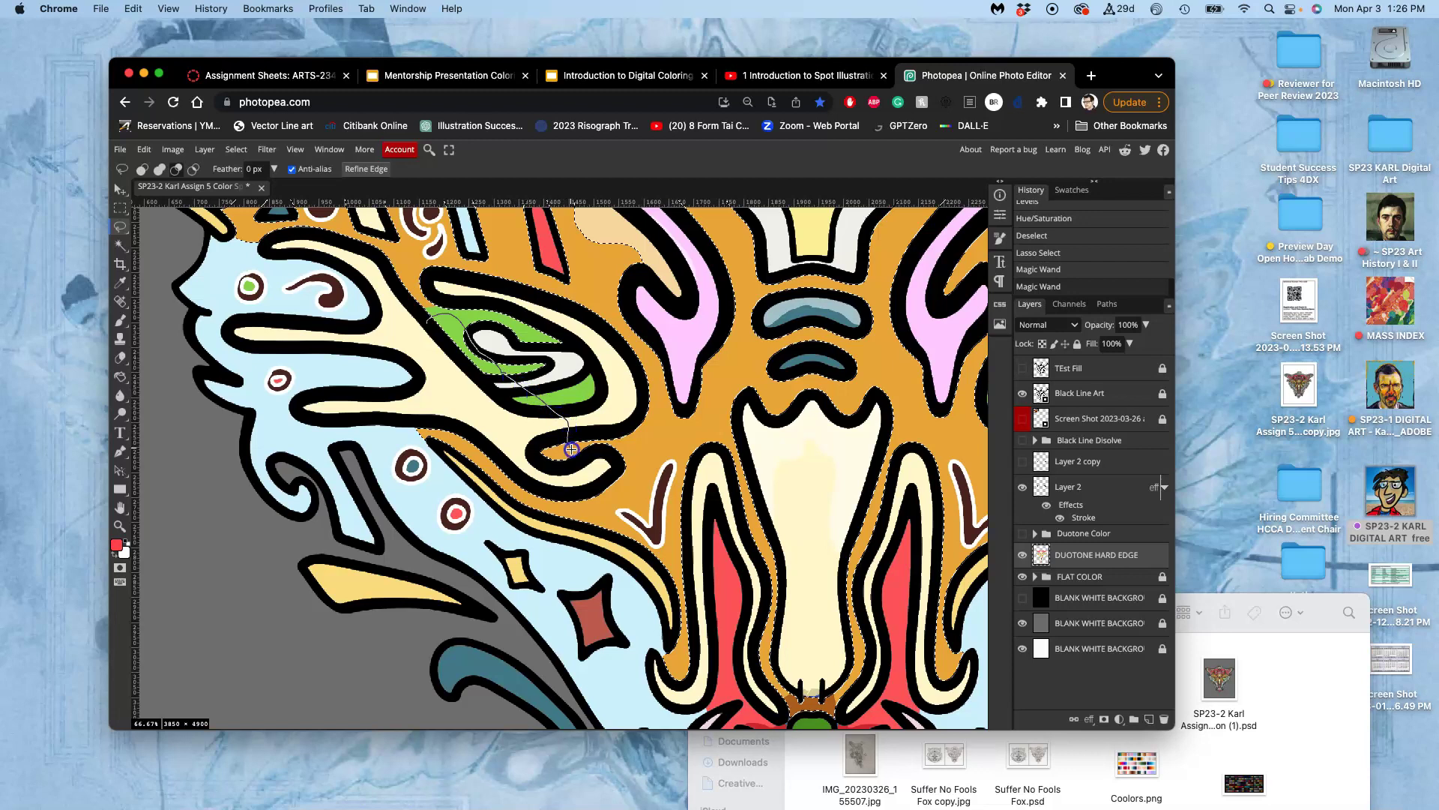
pyautogui.moveTo(397, 402); pyautogui.dragTo(443, 475)
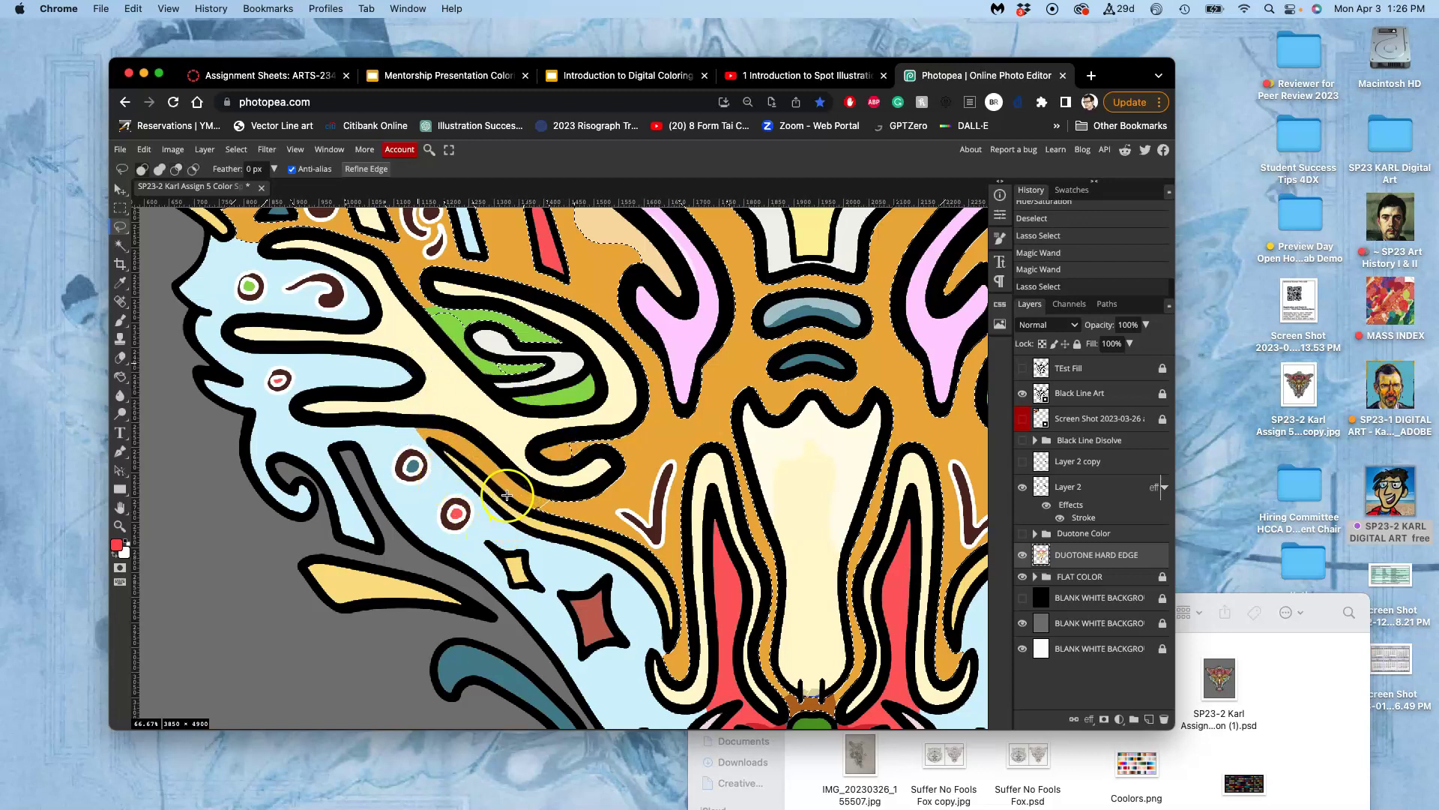
pyautogui.press('super+z')
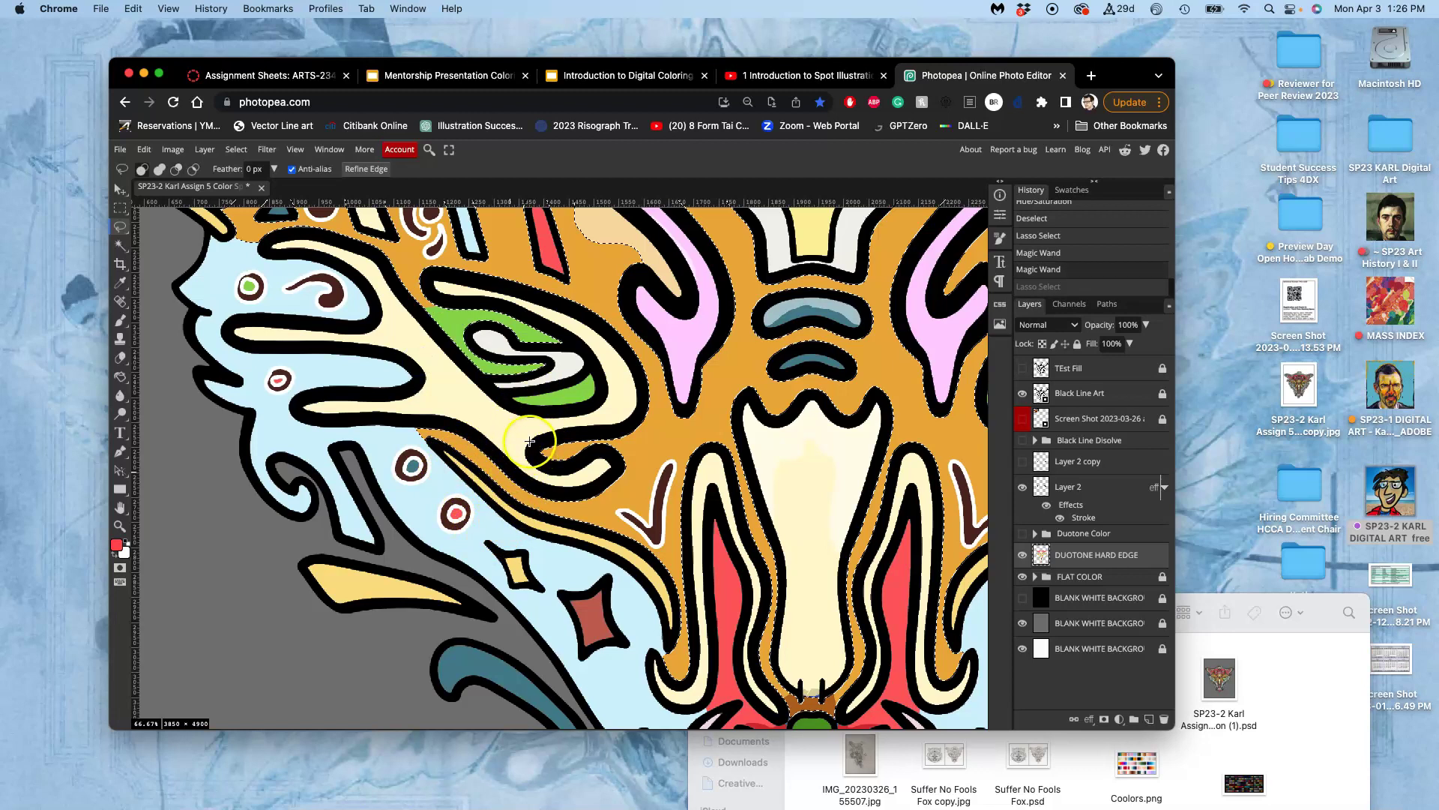
# Copy the selected colors to a new layer and hide the DUOTONE HARD EDGE layer
pyautogui.press('super+j')
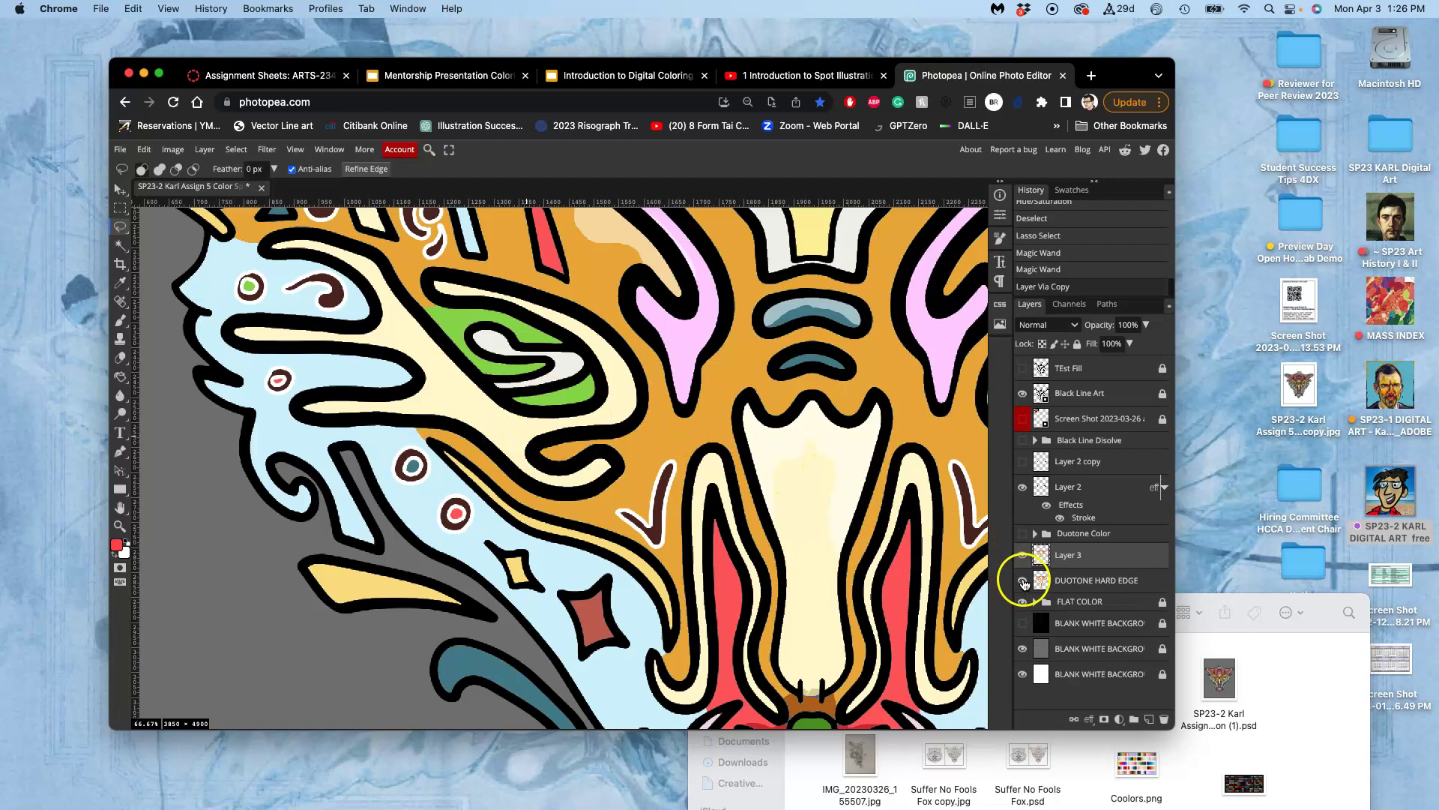
pyautogui.click(1022, 580)
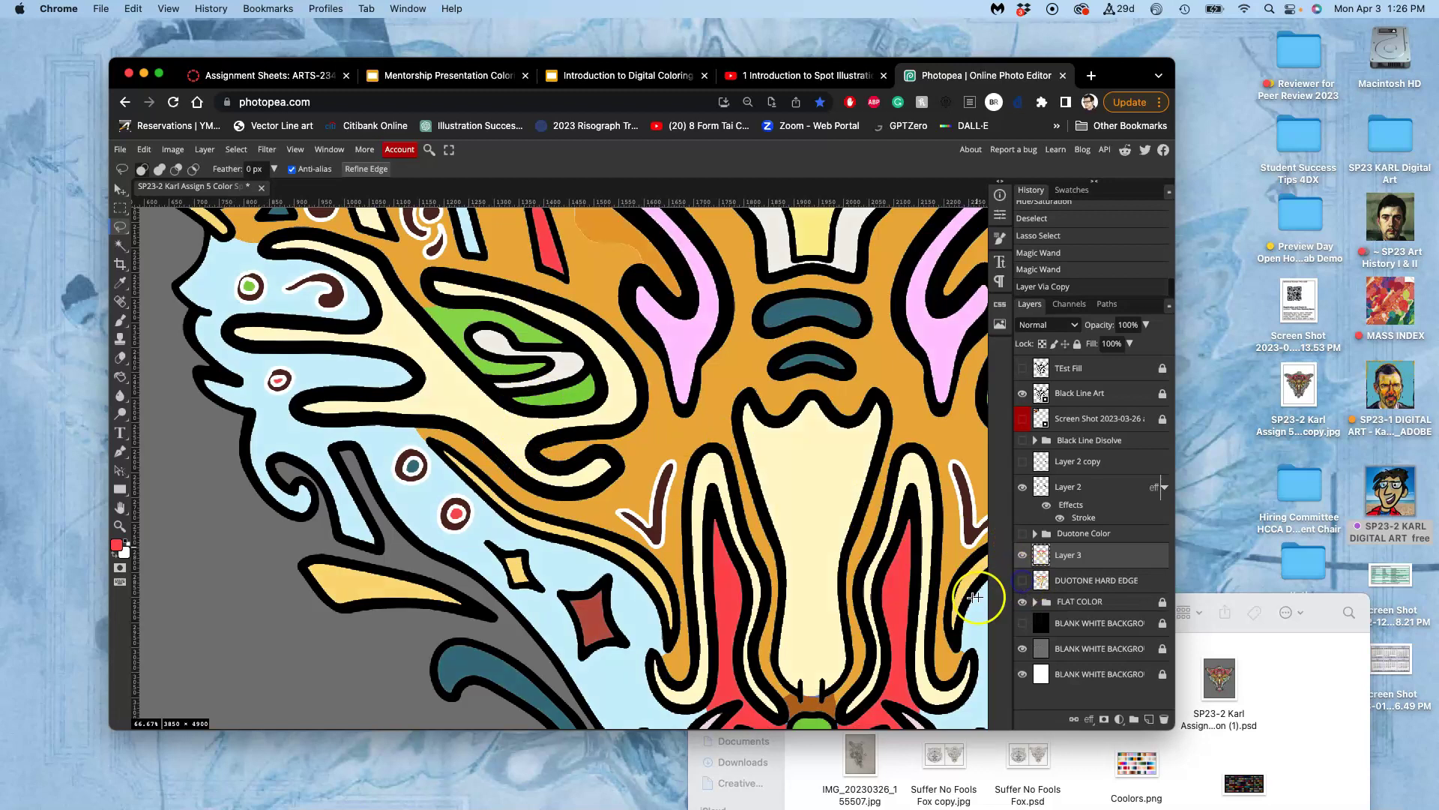
# Darken the copied color layer with Levels midtones at 0.52
pyautogui.click(173, 149)
pyautogui.moveTo(197, 195)
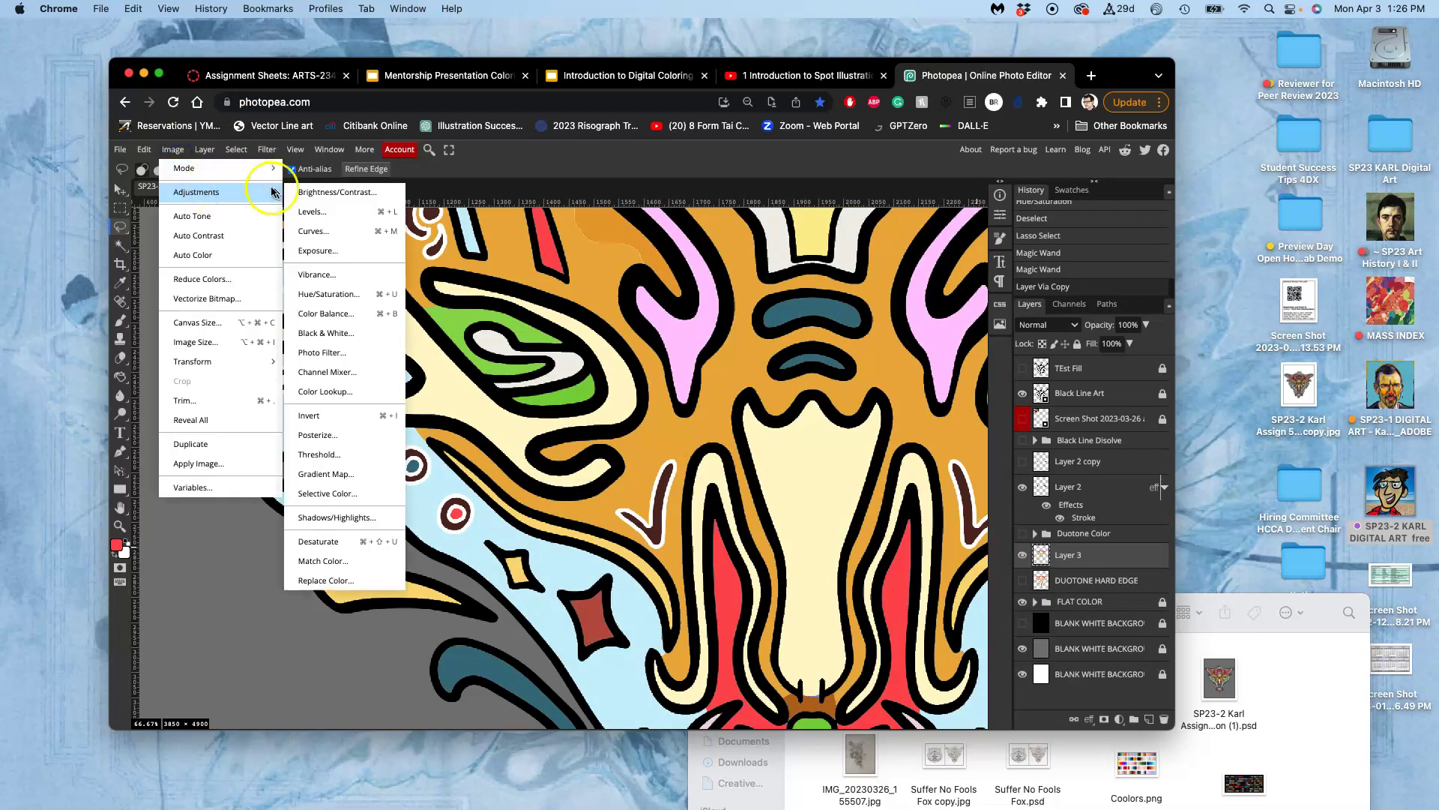
pyautogui.click(315, 213)
pyautogui.moveTo(225, 313)
pyautogui.mouseDown()
pyautogui.moveTo(244, 315)
pyautogui.moveTo(204, 310)
pyautogui.moveTo(247, 311)
pyautogui.mouseUp()
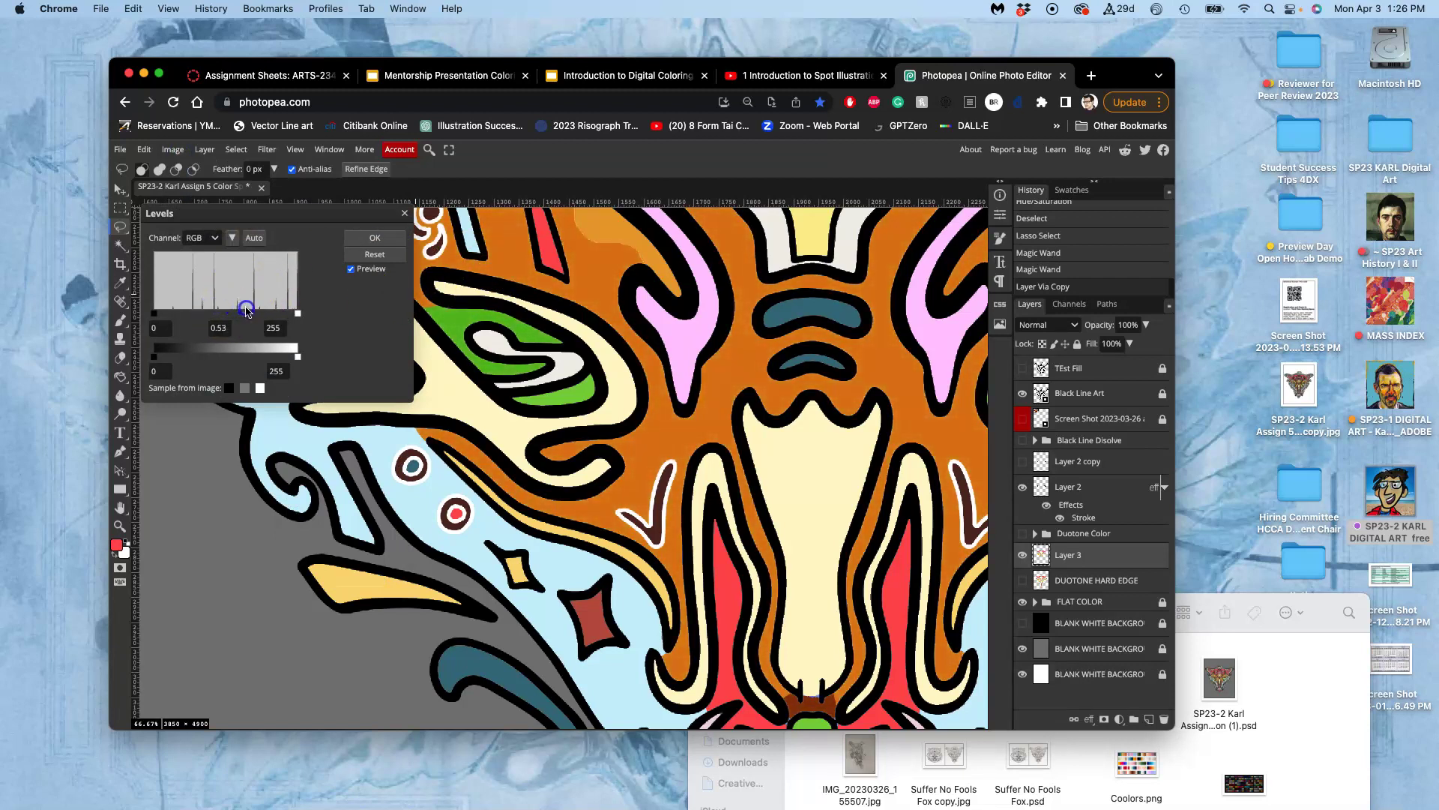
pyautogui.press('super+minus')
pyautogui.press('super+minus')
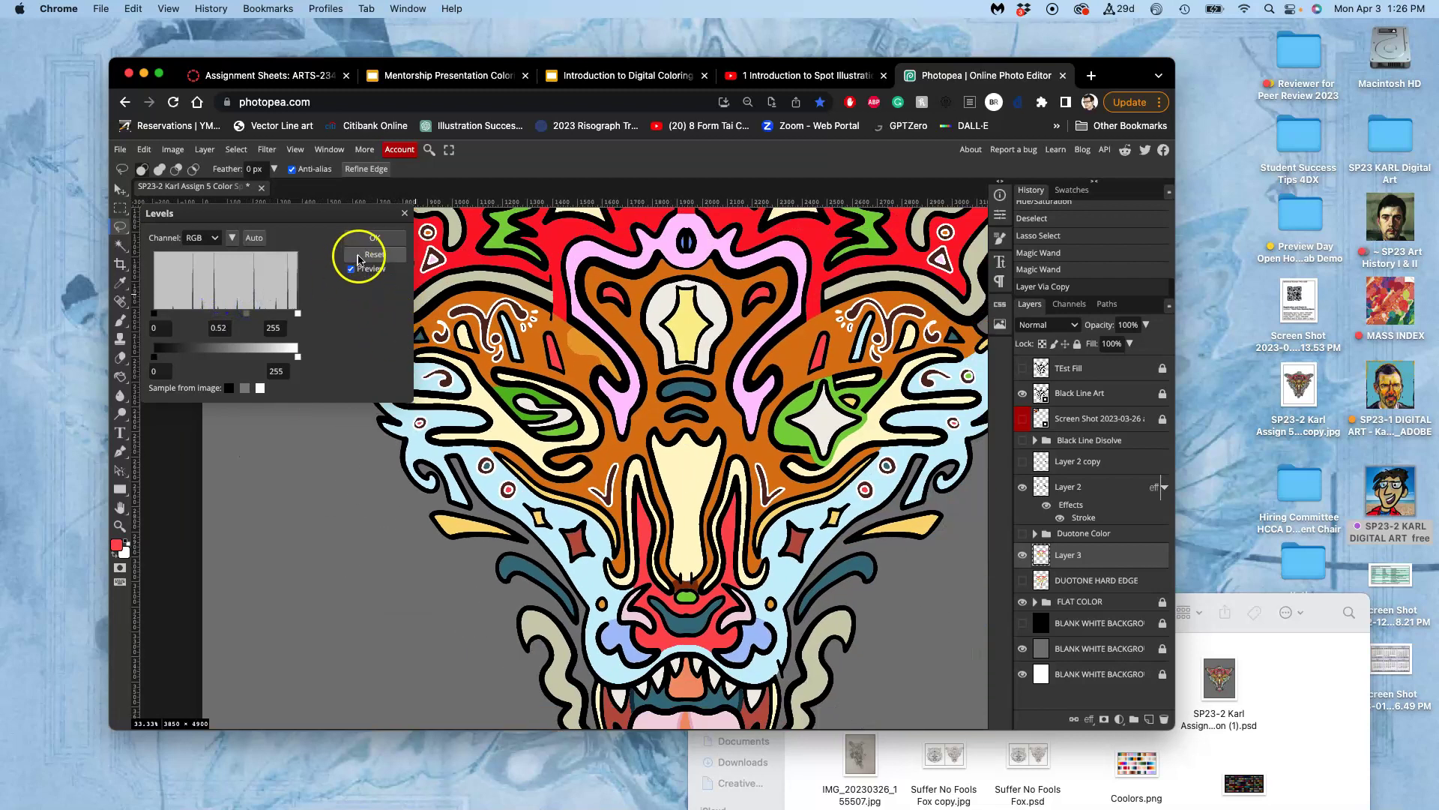
pyautogui.click(367, 237)
# Compare the artwork with Layer 3 hidden and shown
pyautogui.scroll(3, 698, 389)
pyautogui.hscroll(2, 697, 390)
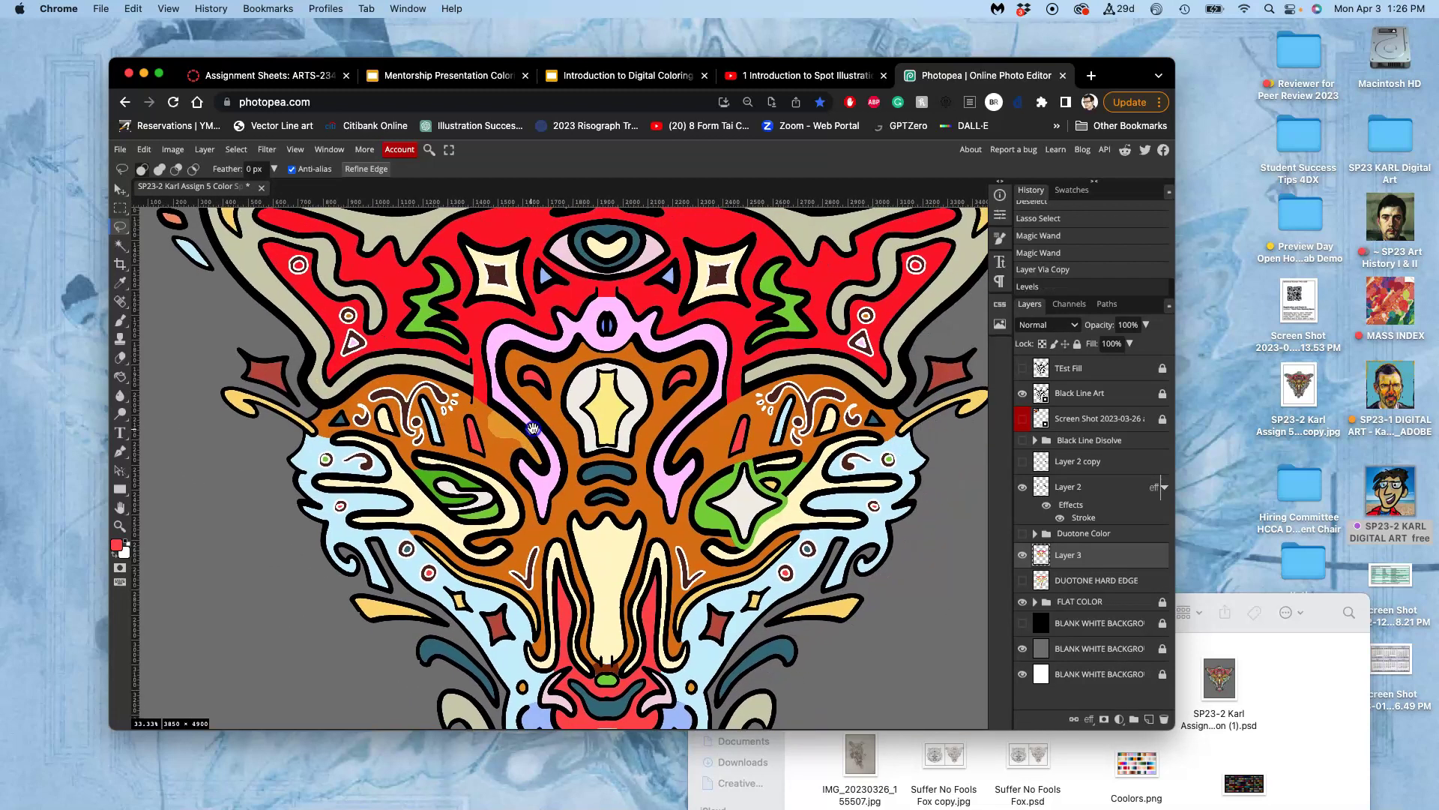
pyautogui.click(1022, 556)
pyautogui.click(1023, 555)
pyautogui.click(1023, 555)
pyautogui.click(1022, 555)
pyautogui.click(1022, 555)
pyautogui.click(1023, 555)
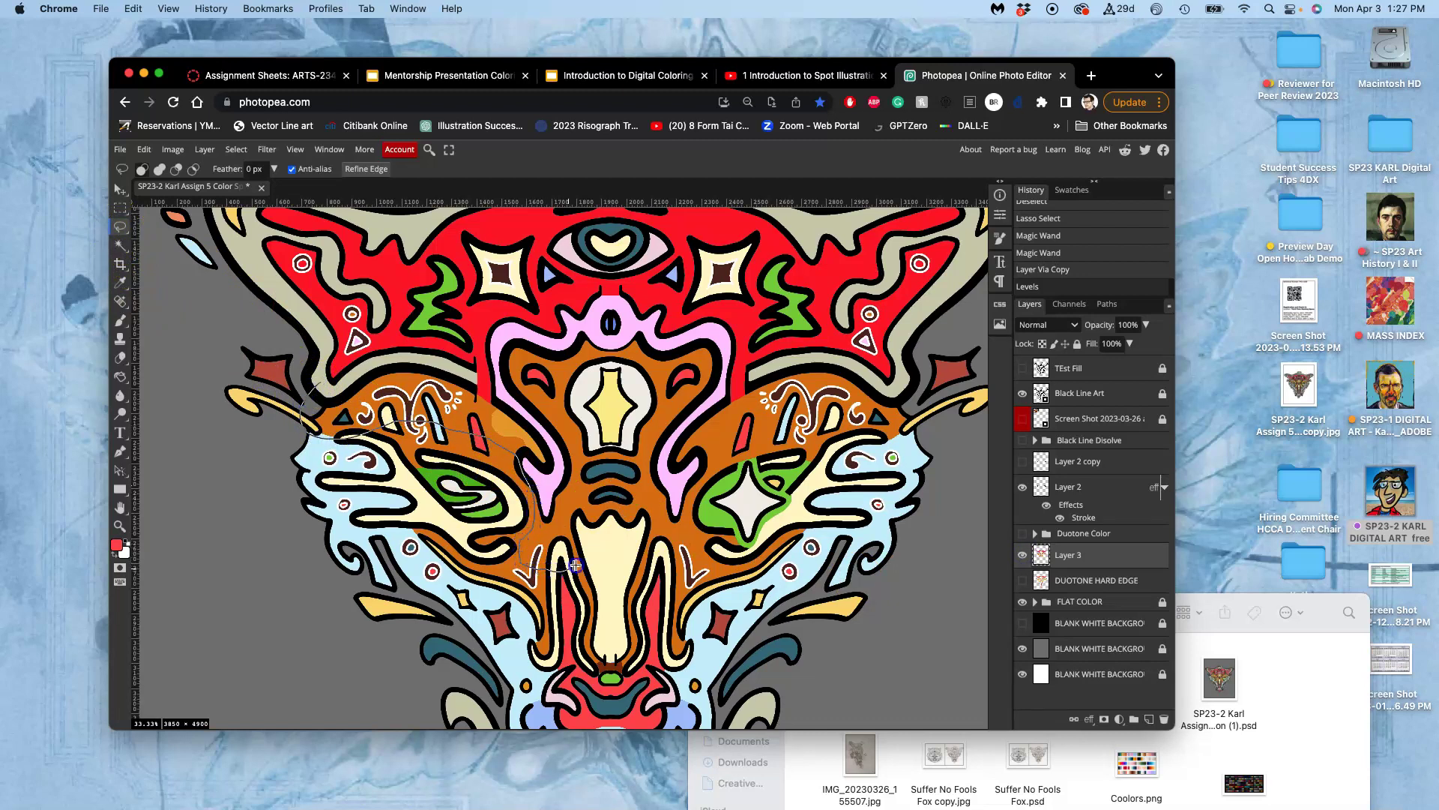
# Lasso the left brow, left muzzle side and left forehead on Layer 3, clear that dark color, and deselect
pyautogui.moveTo(347, 321); pyautogui.dragTo(349, 323)
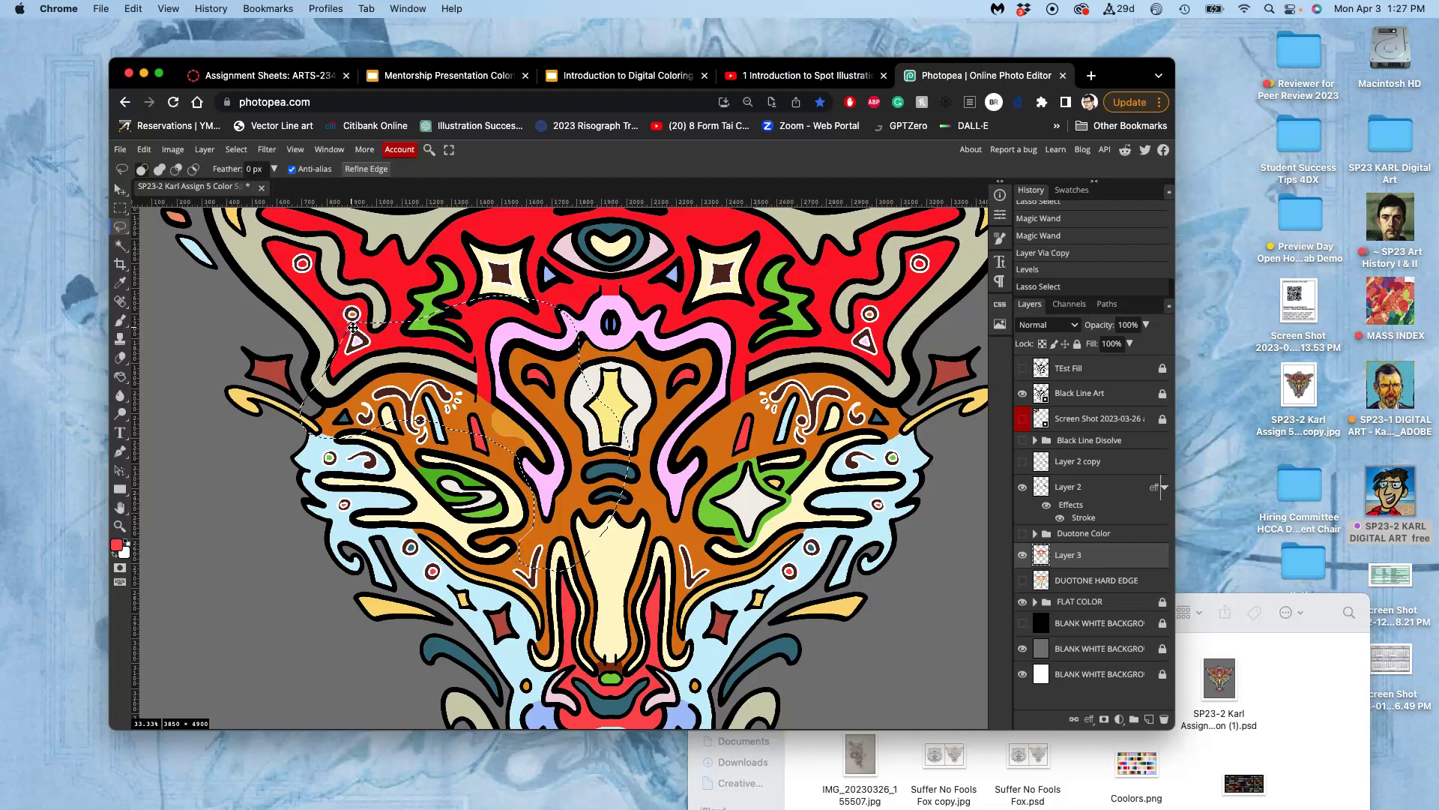
pyautogui.press('Delete')
pyautogui.press('super+d')
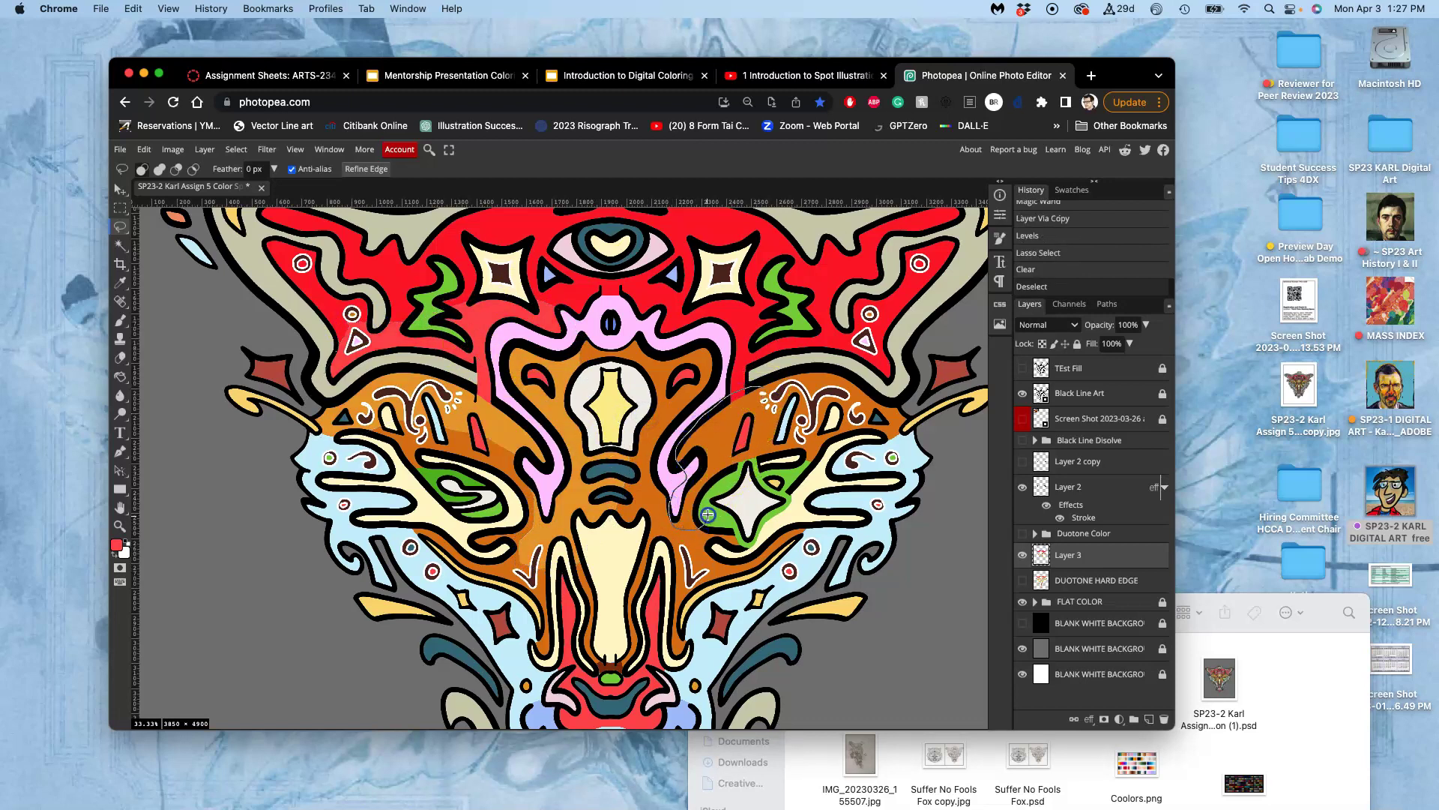
# Lasso and clear the dark color over the right brow and beside the right of the nose bridge on Layer 3
pyautogui.moveTo(793, 458); pyautogui.dragTo(857, 419)
pyautogui.moveTo(866, 356); pyautogui.dragTo(761, 371)
pyautogui.press('Delete')
pyautogui.press('super+d')
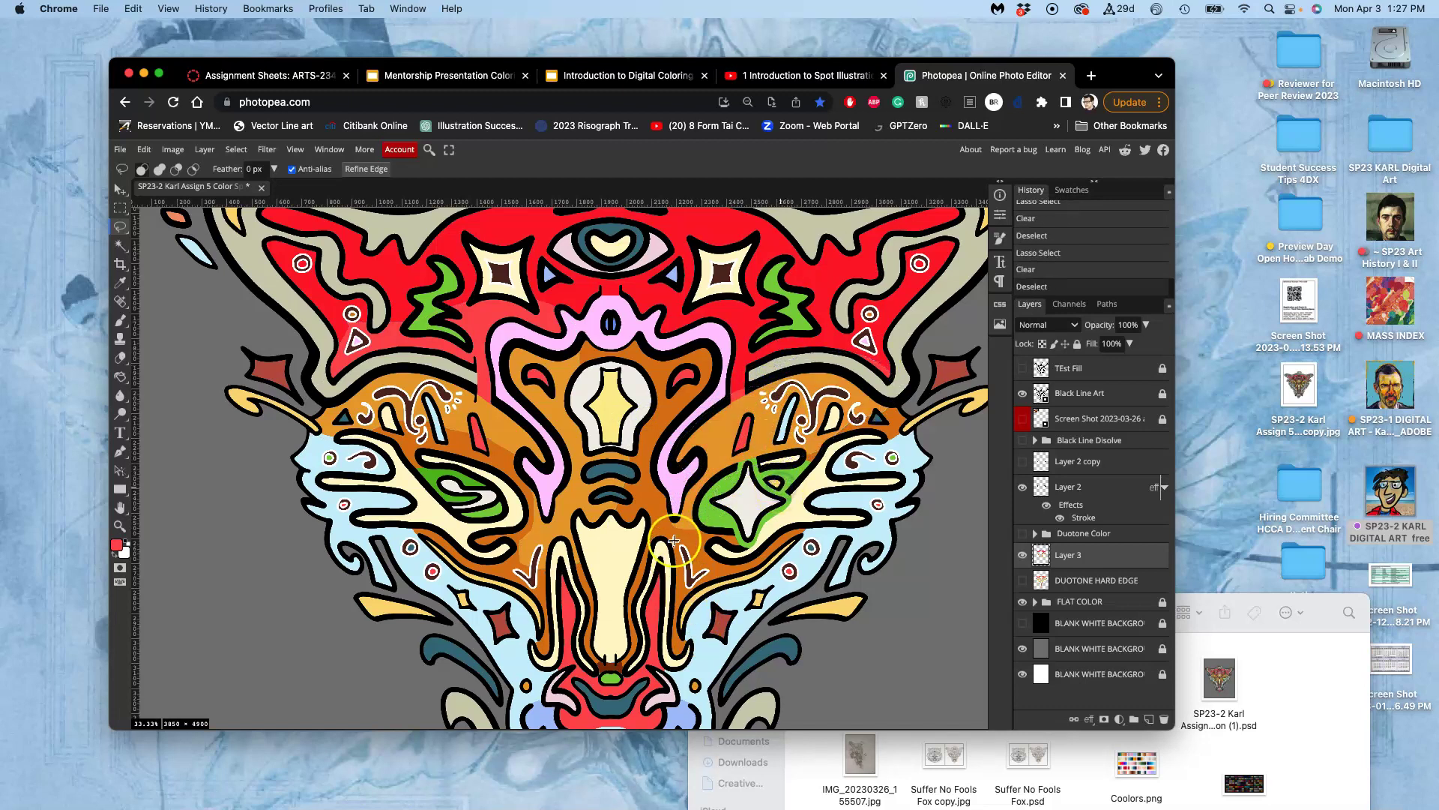
pyautogui.moveTo(714, 550); pyautogui.dragTo(679, 536)
pyautogui.press('Delete')
pyautogui.press('super+d')
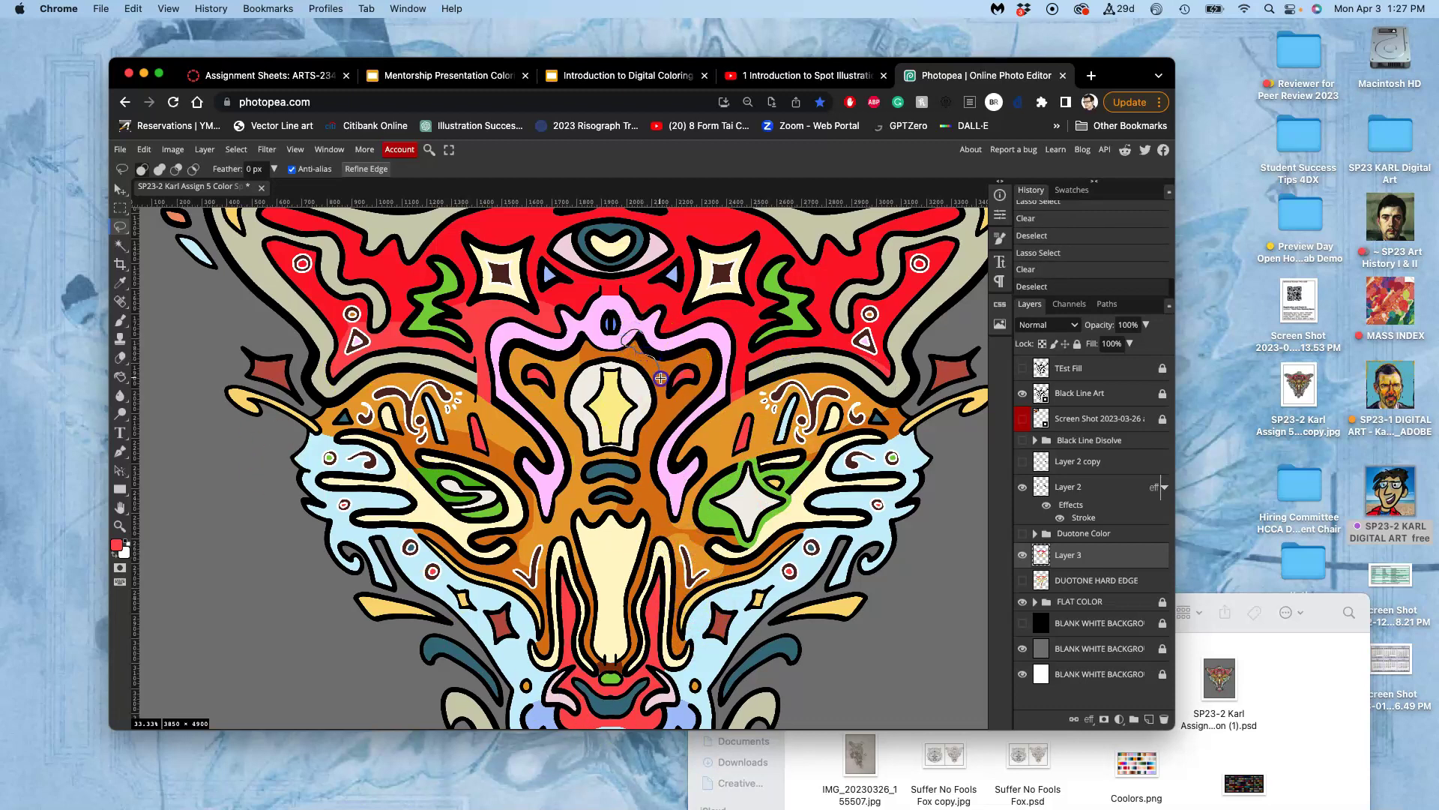
# Lasso and clear a dark area on the right half of the central orange forehead on Layer 3, and deselect
pyautogui.moveTo(660, 347)
pyautogui.mouseDown()
pyautogui.moveTo(669, 383)
pyautogui.moveTo(699, 359)
pyautogui.mouseUp()
pyautogui.press('super+d')
pyautogui.press('Delete')
pyautogui.press('super+d')
pyautogui.press('super+minus')
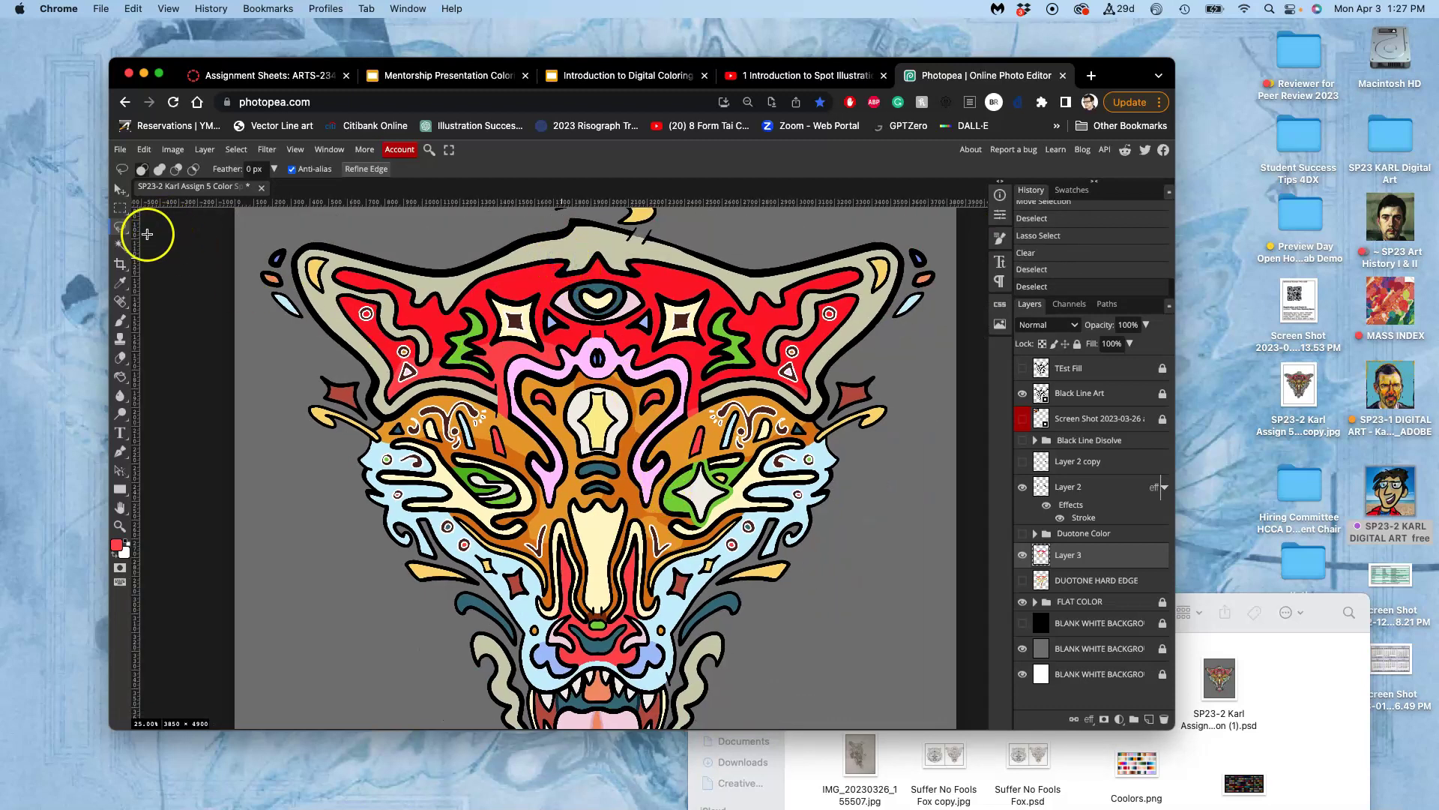
# Show the DUOTONE HARD EDGE layer and make it the active layer, with the Magic Wand ready
pyautogui.click(120, 244)
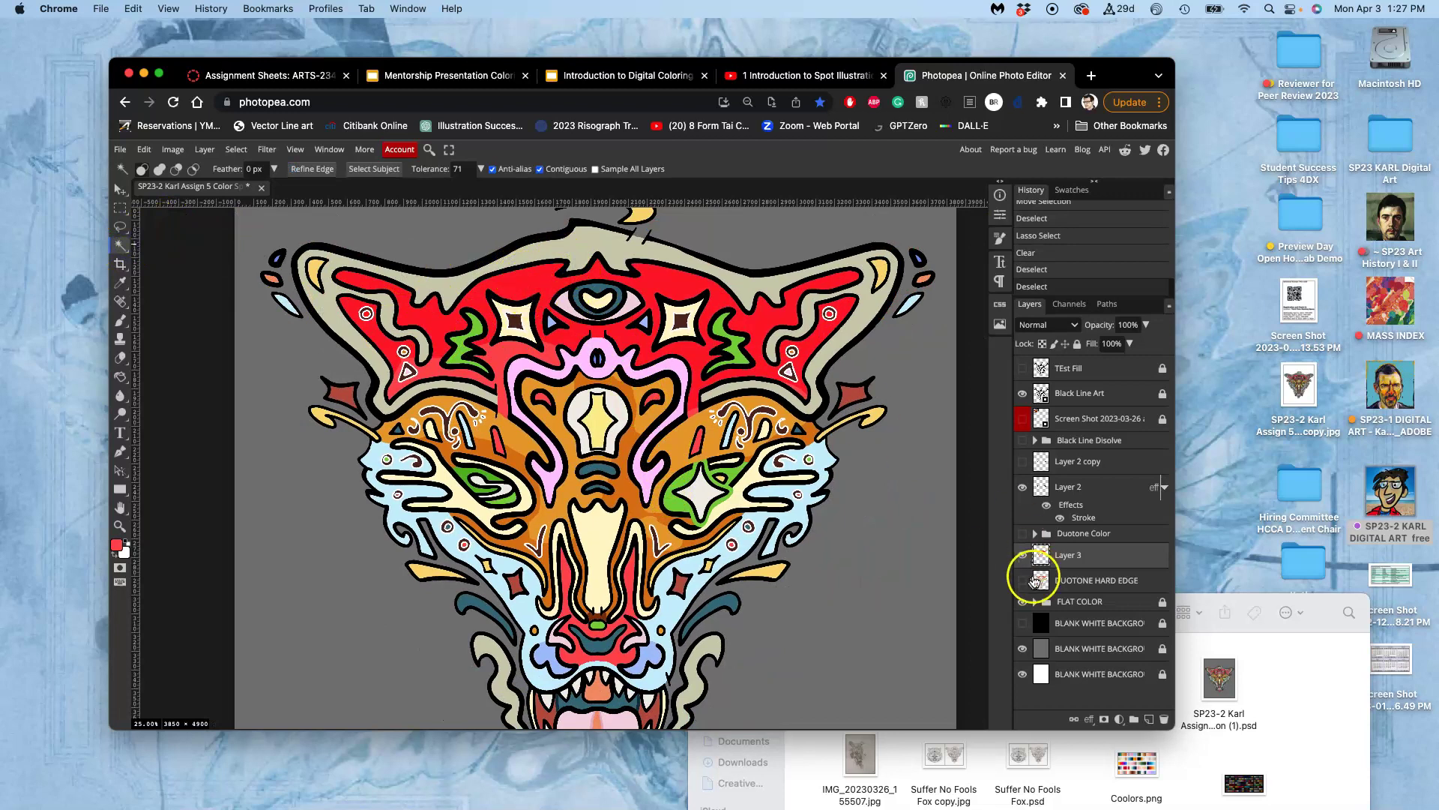
pyautogui.click(1023, 580)
pyautogui.click(1050, 581)
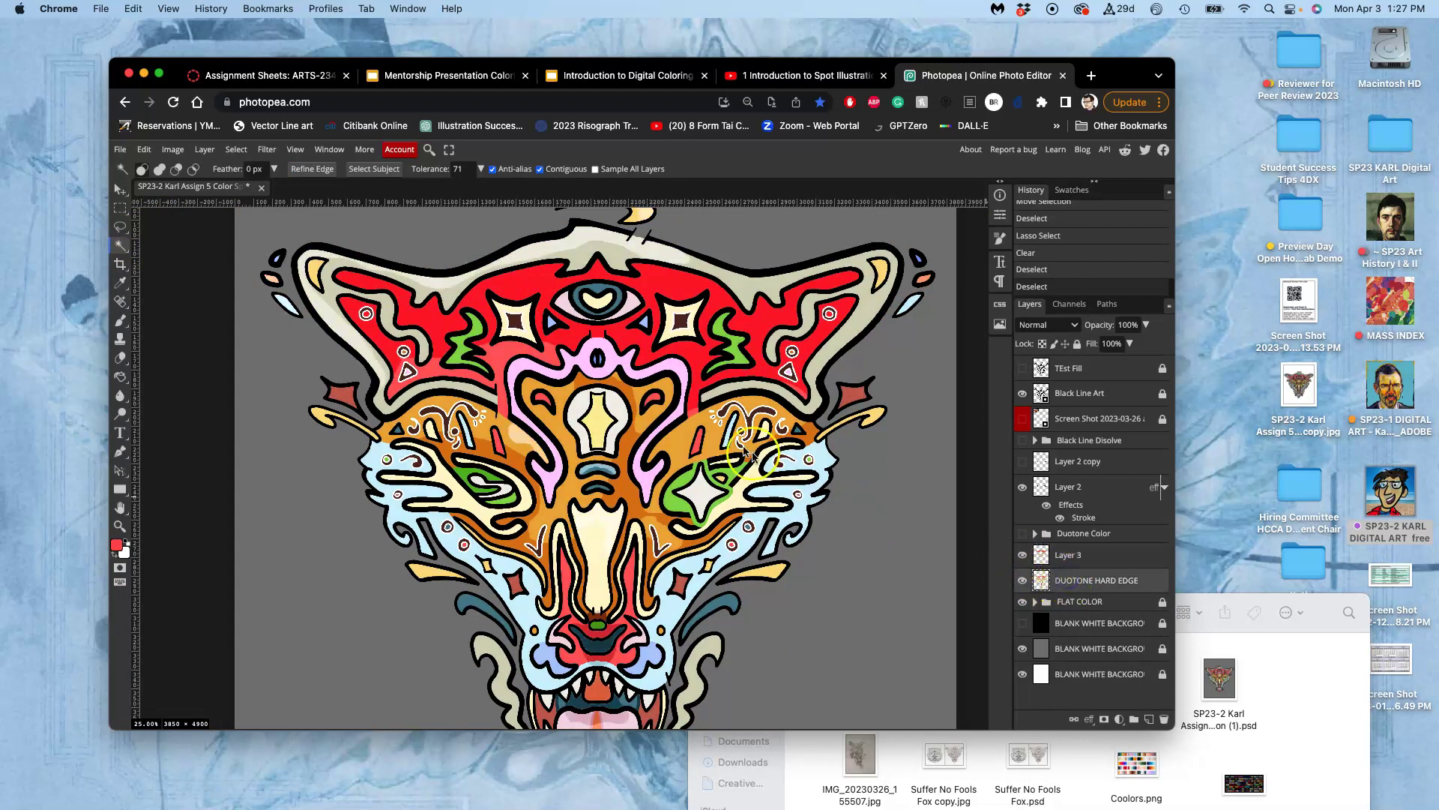
# Select the red forehead area of the DUOTONE HARD EDGE layer with the Magic Wand and copy it to a new layer
pyautogui.click(533, 293)
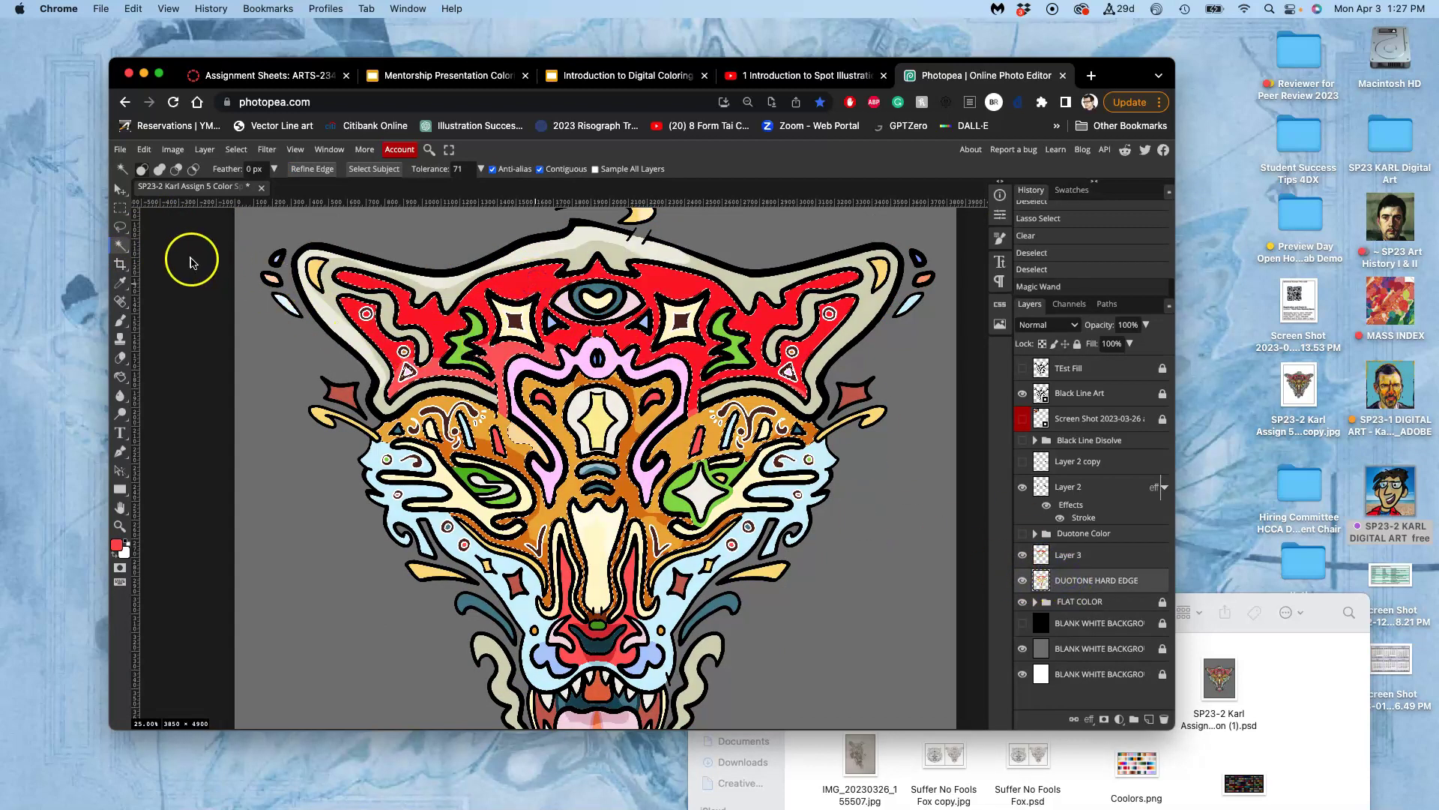
pyautogui.press('super+j')
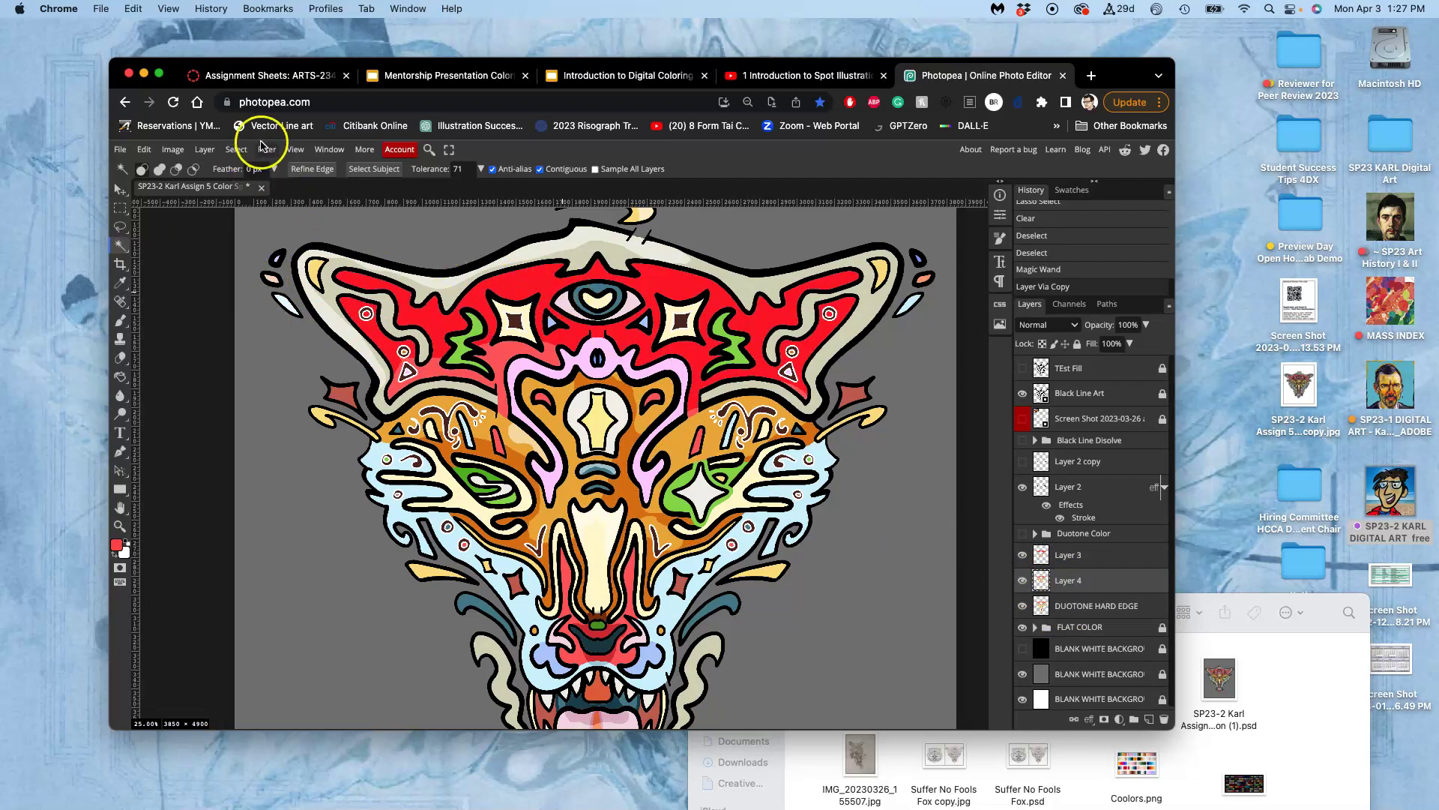
pyautogui.click(172, 149)
pyautogui.moveTo(223, 193)
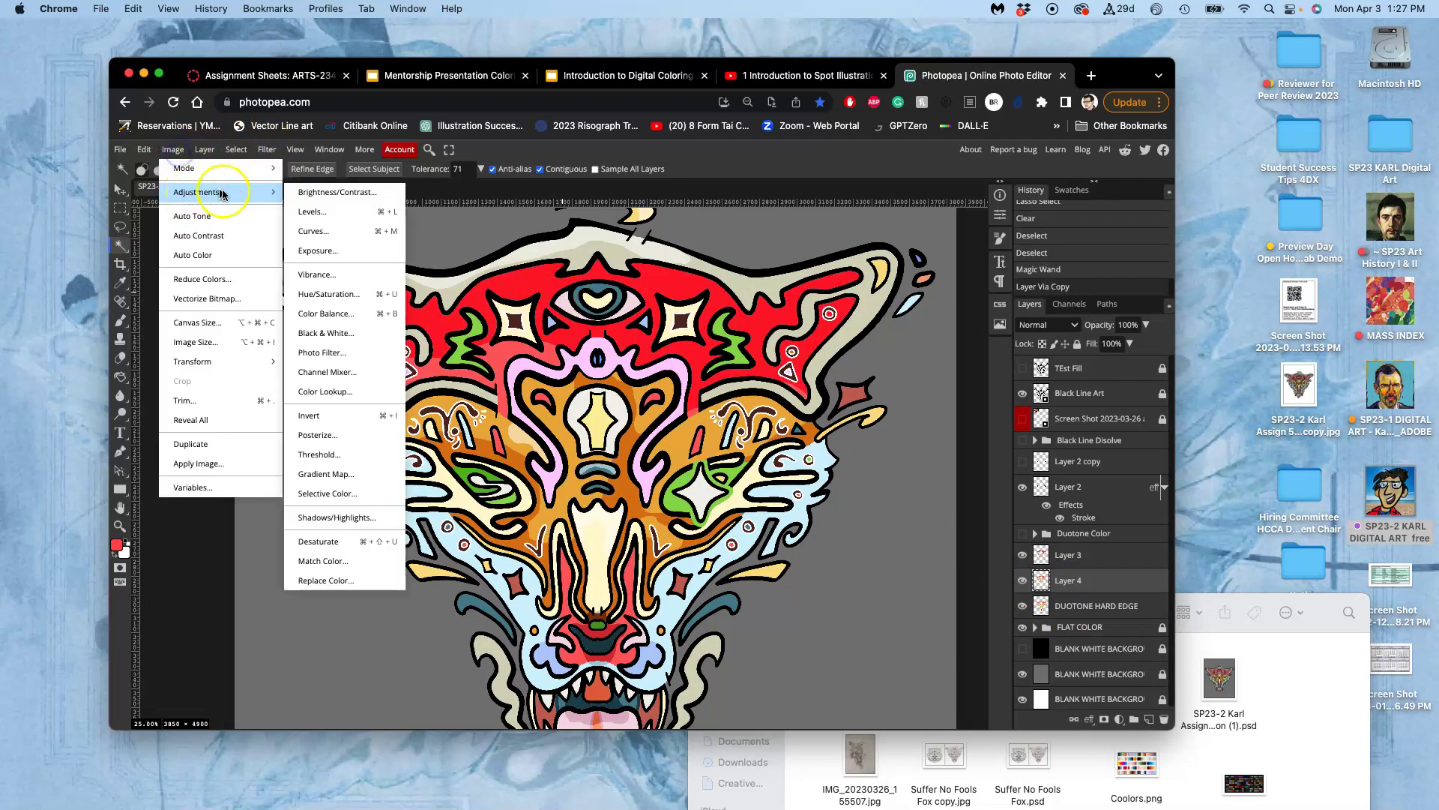
pyautogui.click(312, 211)
pyautogui.moveTo(225, 315)
pyautogui.mouseDown()
pyautogui.moveTo(250, 315)
pyautogui.moveTo(191, 312)
pyautogui.moveTo(211, 311)
pyautogui.mouseUp()
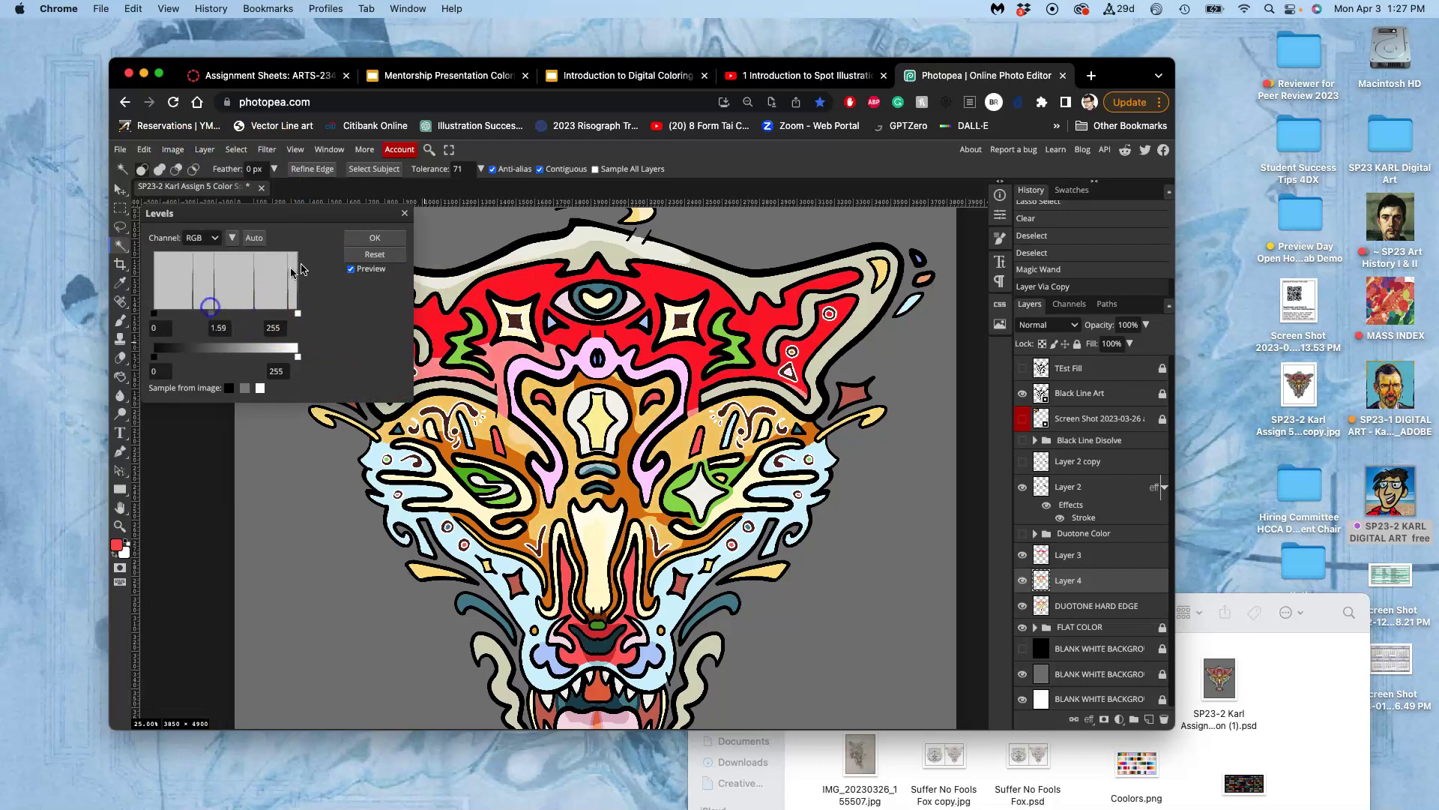
pyautogui.click(375, 254)
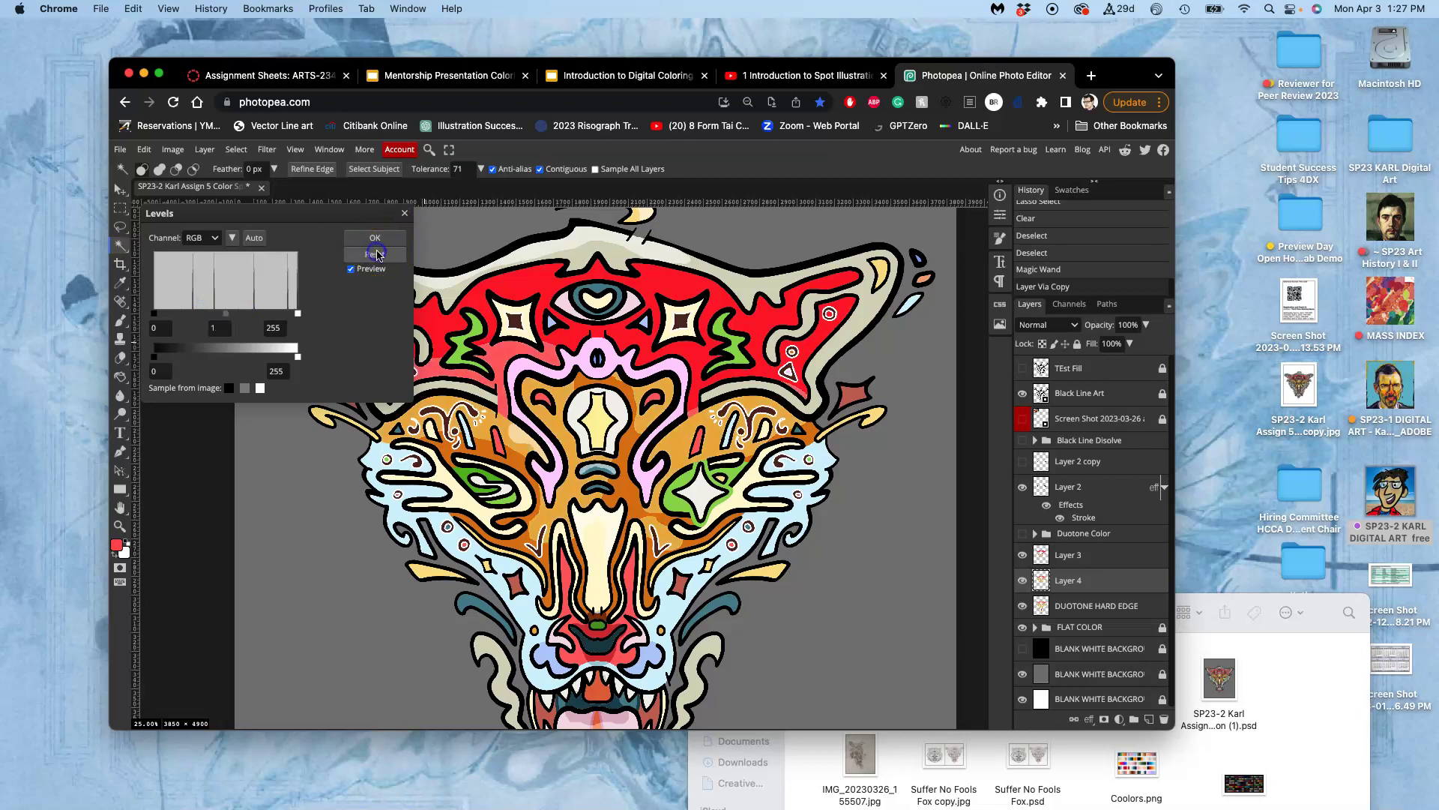
pyautogui.click(404, 214)
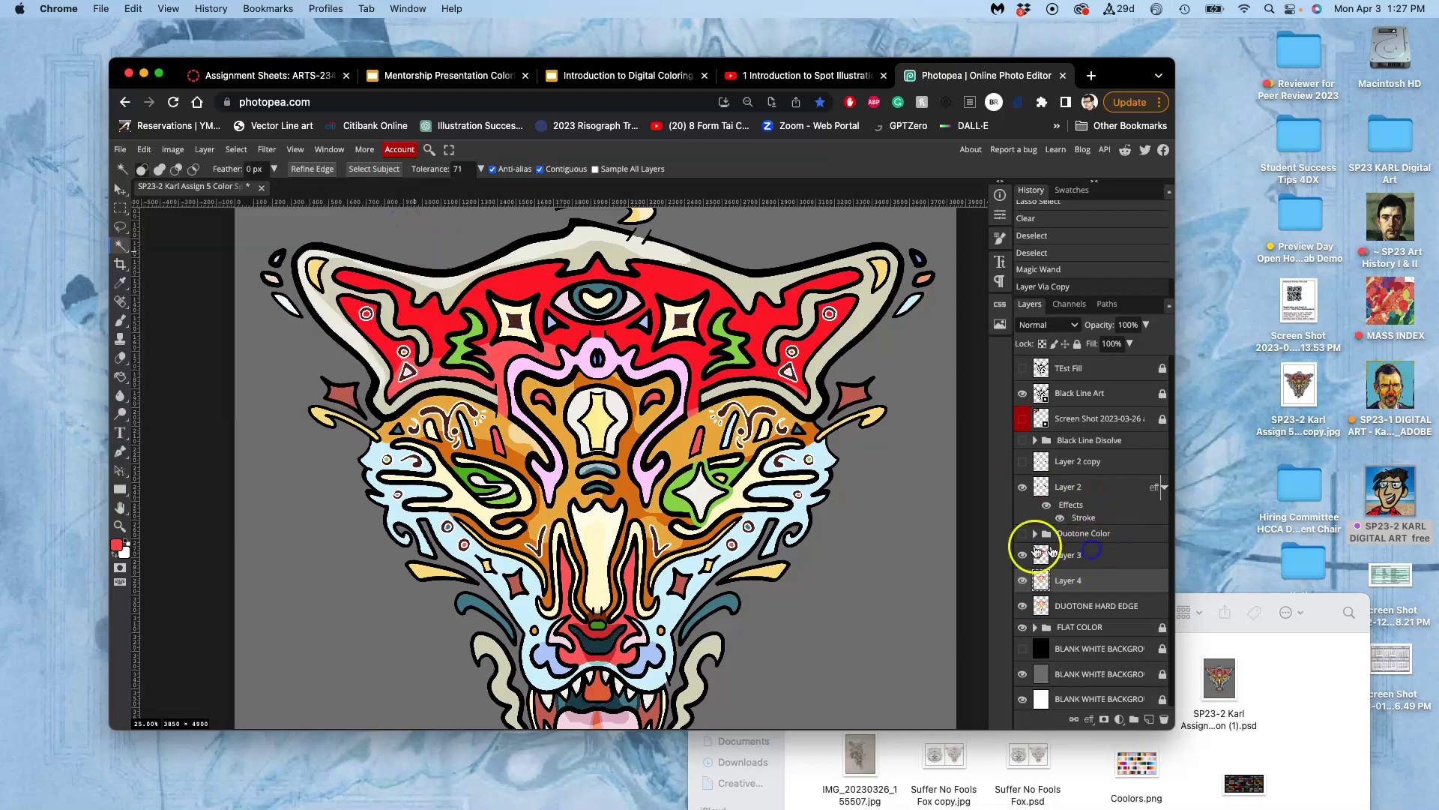
# Lighten Layer 3 with a Levels adjustment, setting the midtone value to 3.21
pyautogui.click(1092, 563)
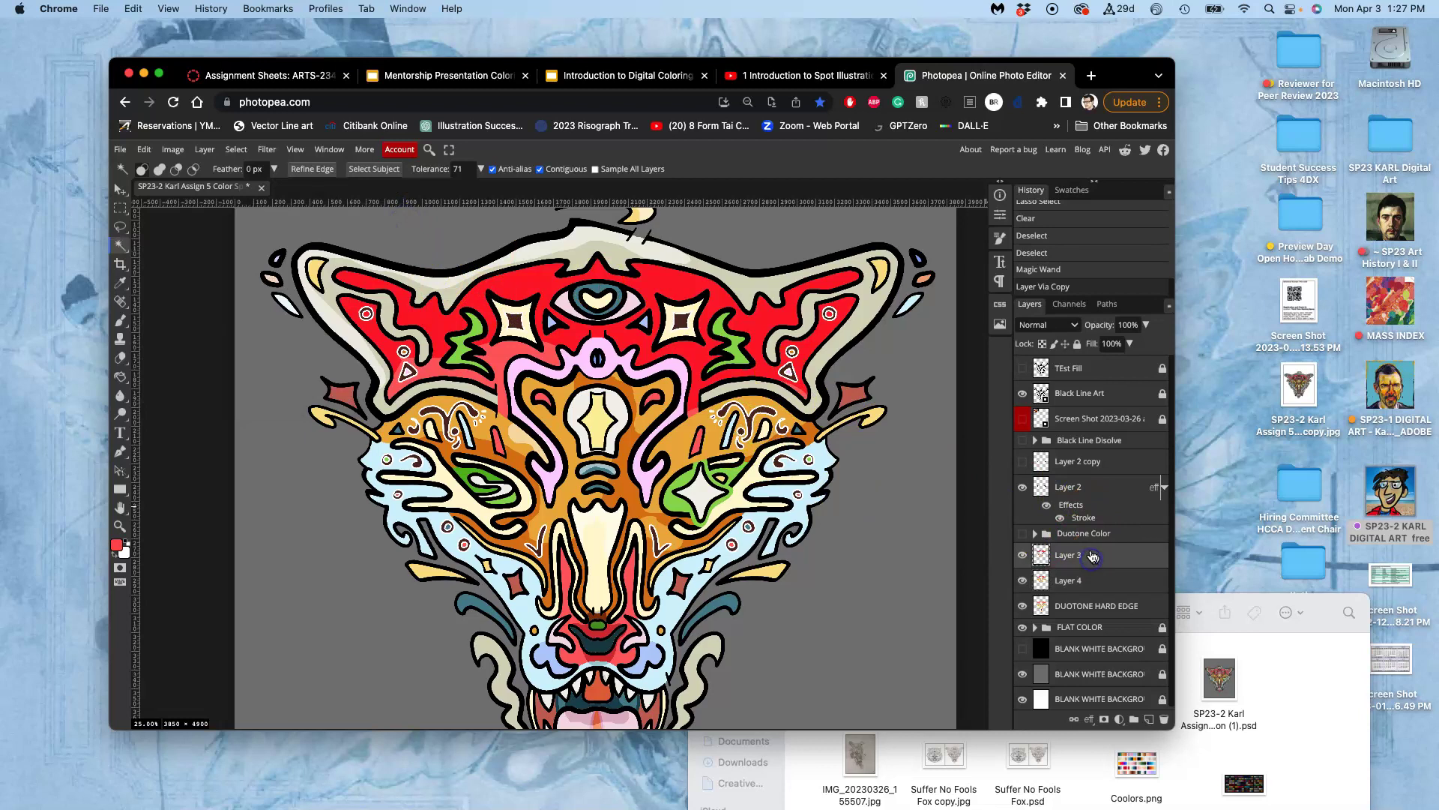
pyautogui.click(173, 149)
pyautogui.moveTo(187, 192)
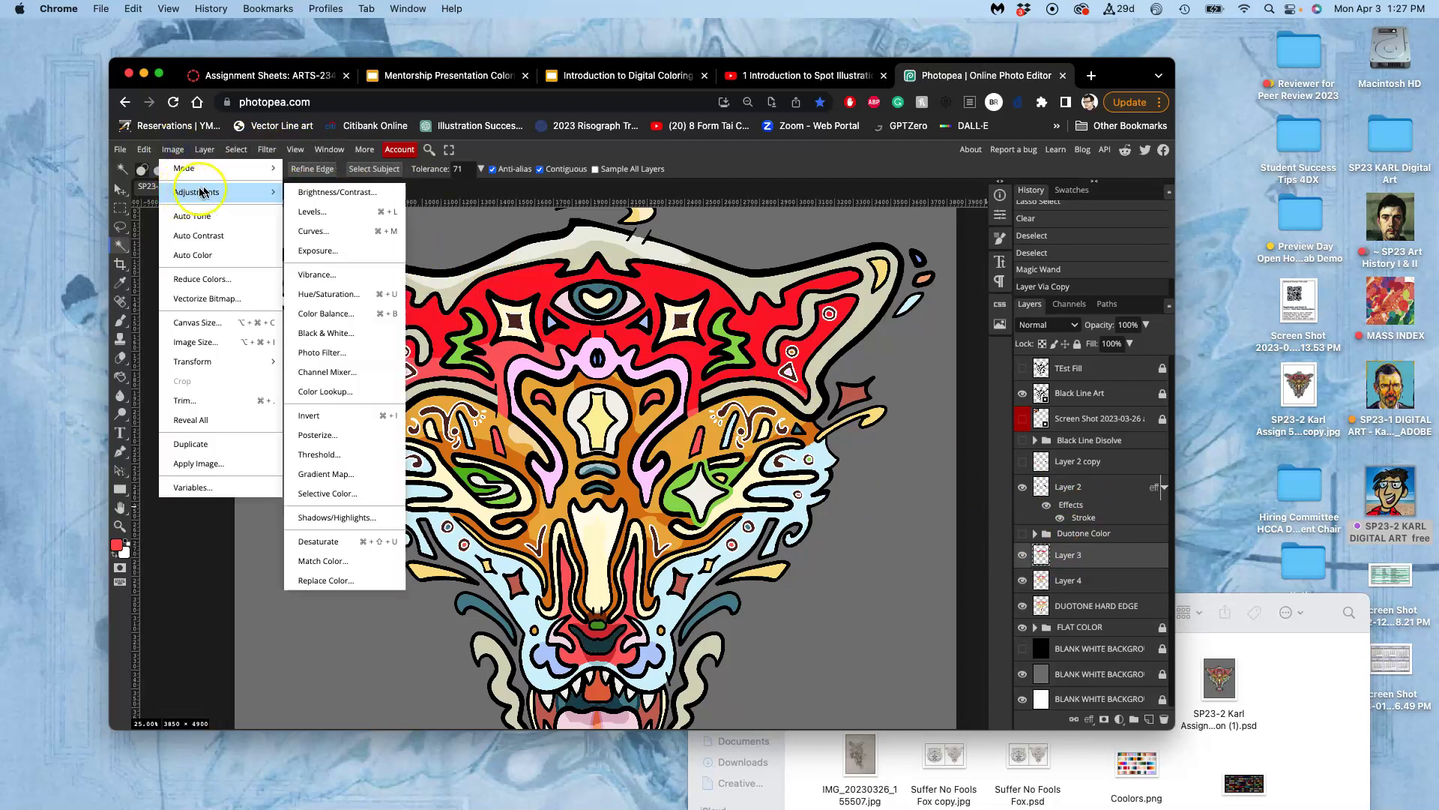
pyautogui.click(304, 212)
pyautogui.moveTo(247, 313); pyautogui.dragTo(190, 310)
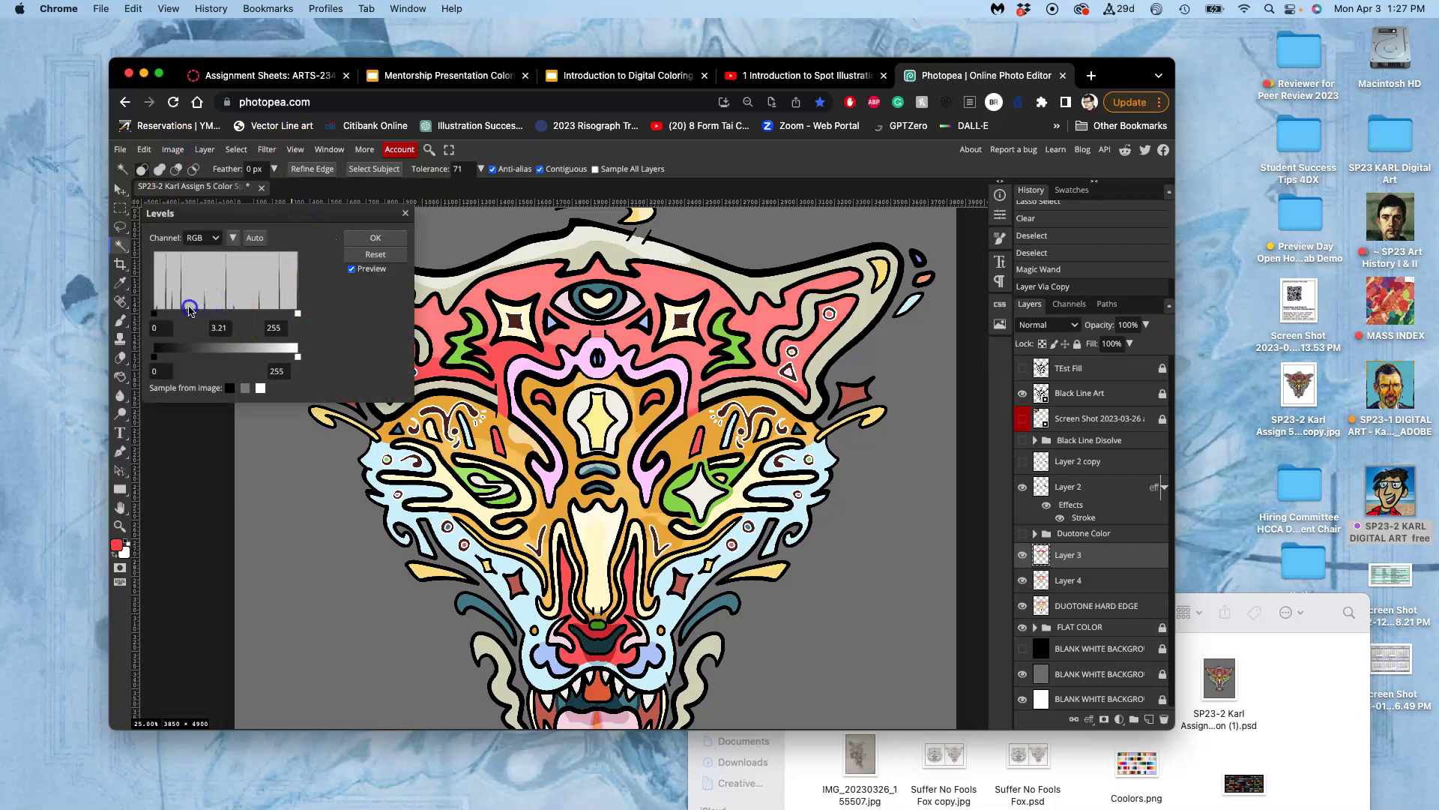
pyautogui.click(364, 237)
# Lasso the lower part of the red forehead on Layer 3, clear its lightened color, and deselect
pyautogui.click(119, 229)
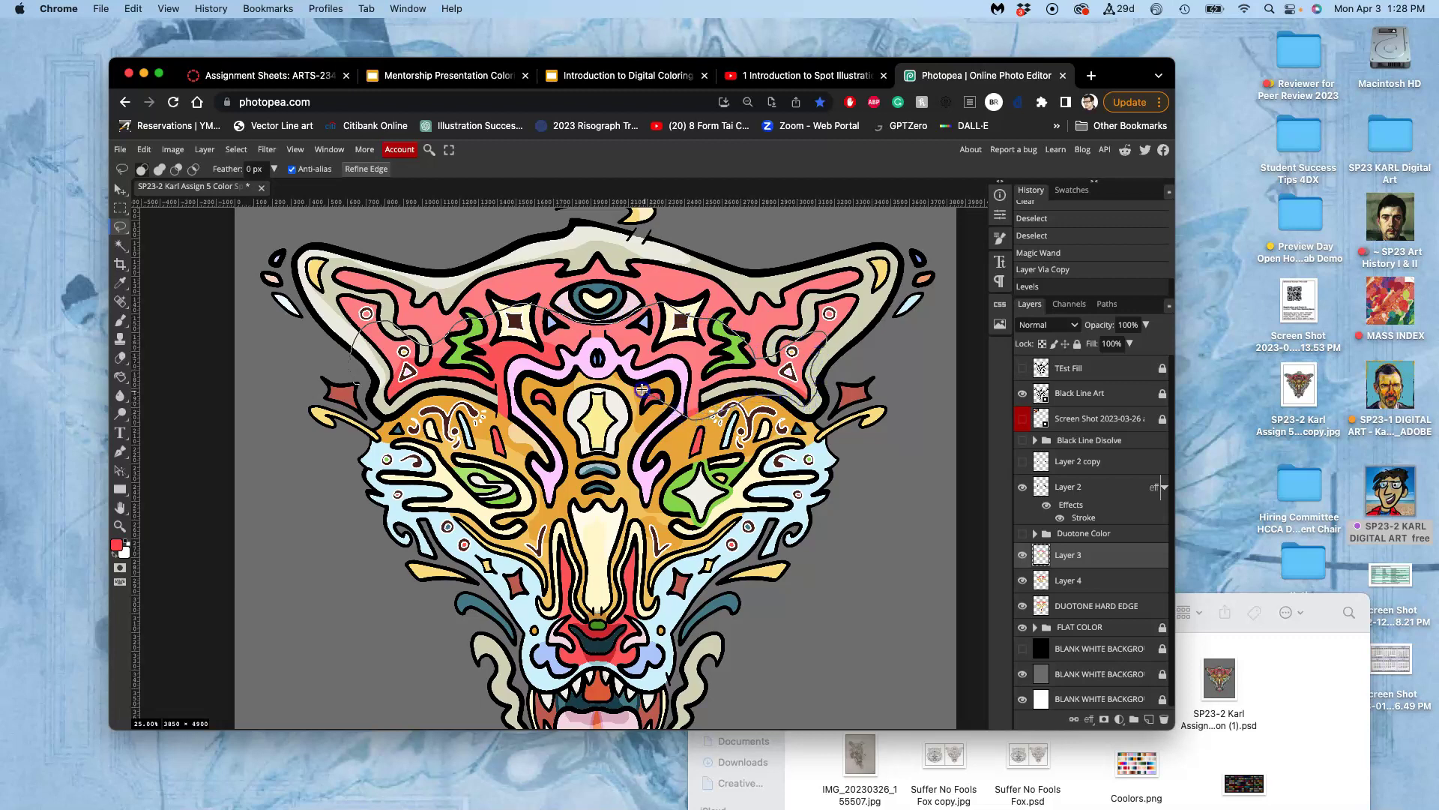
pyautogui.moveTo(423, 407); pyautogui.dragTo(356, 371)
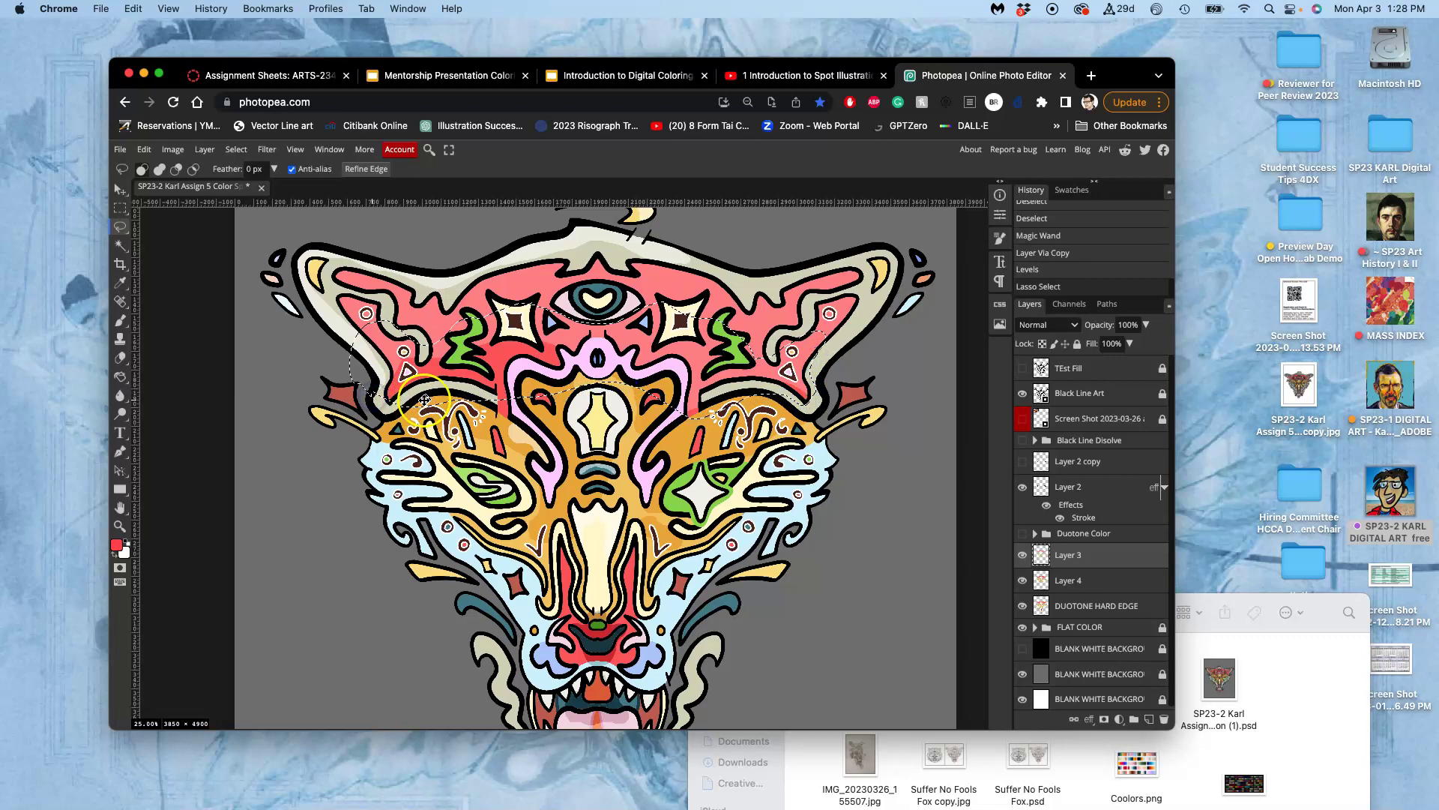
pyautogui.press('Delete')
pyautogui.moveTo(537, 357); pyautogui.dragTo(535, 355)
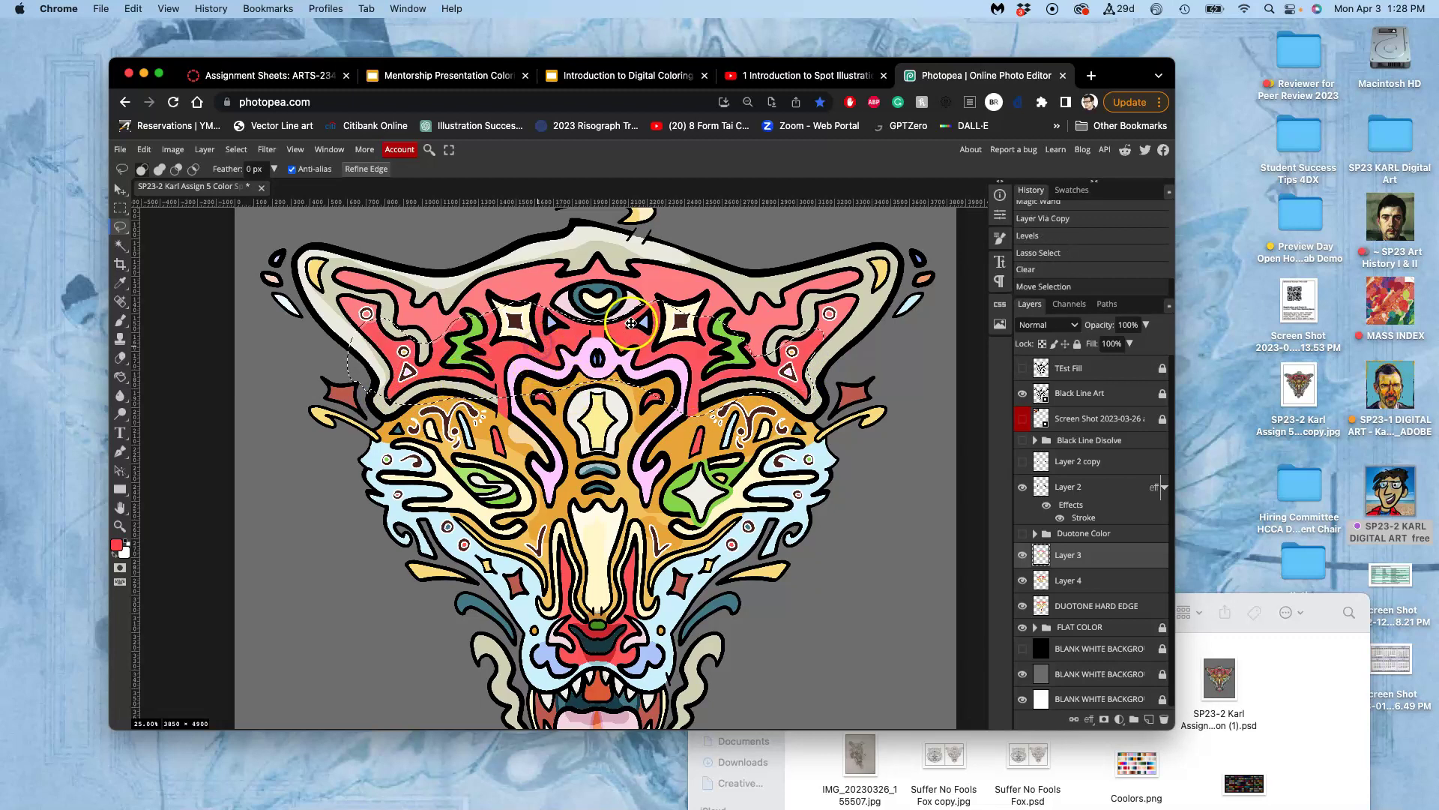
pyautogui.click(743, 321)
# Compare the forehead with and without Layer 3, keeping the layer at 100% opacity
pyautogui.click(1022, 555)
pyautogui.click(1022, 555)
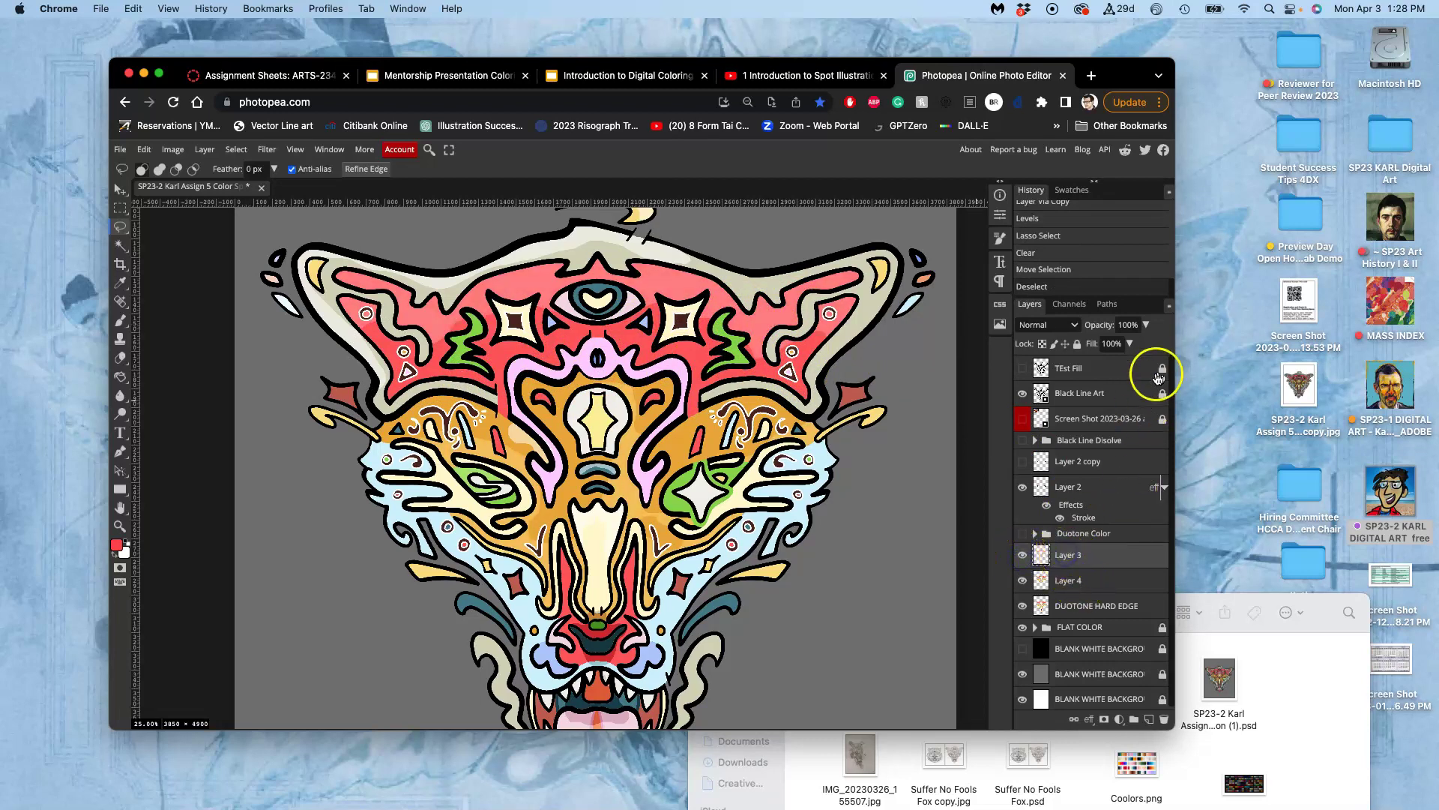
pyautogui.moveTo(1145, 344)
pyautogui.mouseDown()
pyautogui.moveTo(1112, 343)
pyautogui.moveTo(1154, 342)
pyautogui.mouseUp()
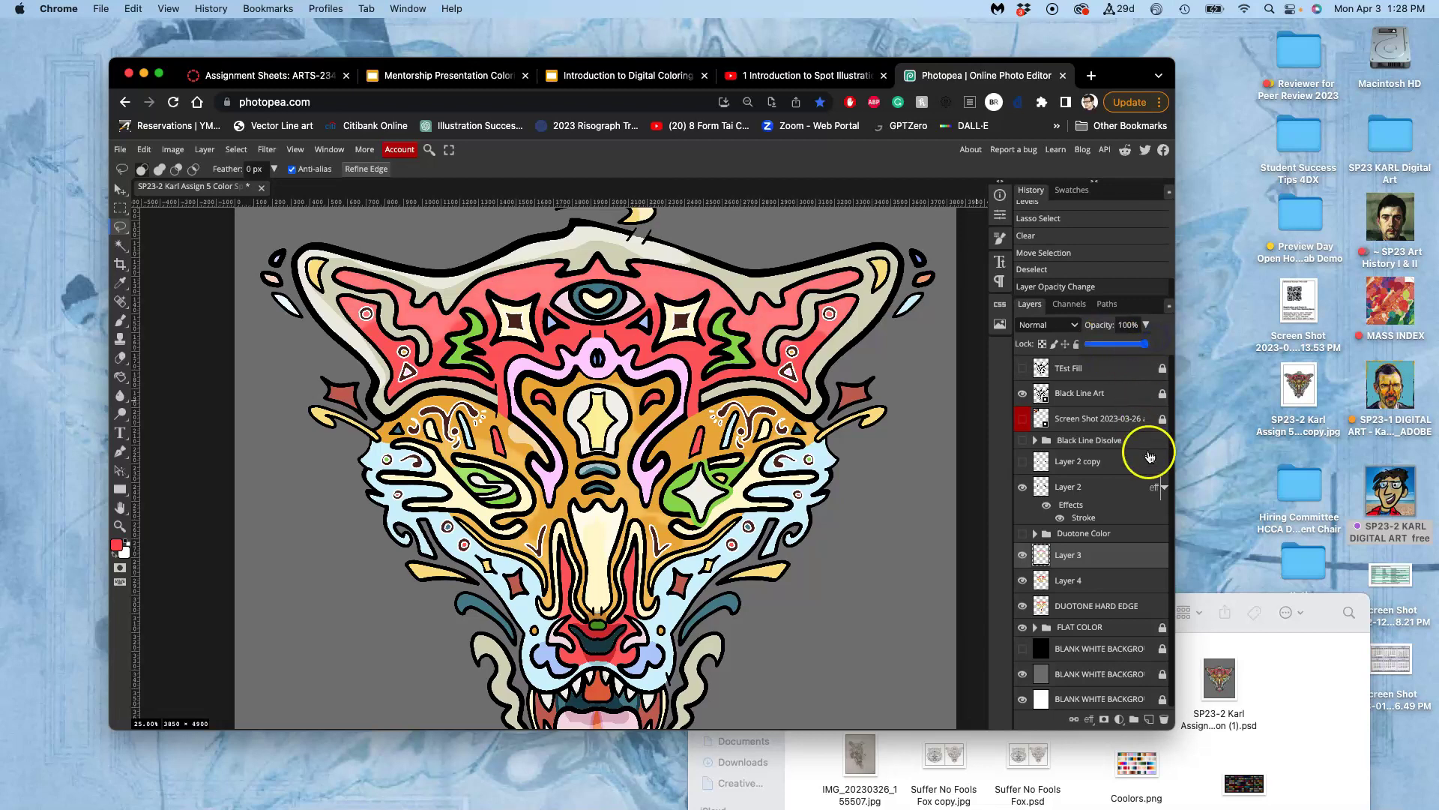
pyautogui.click(1022, 555)
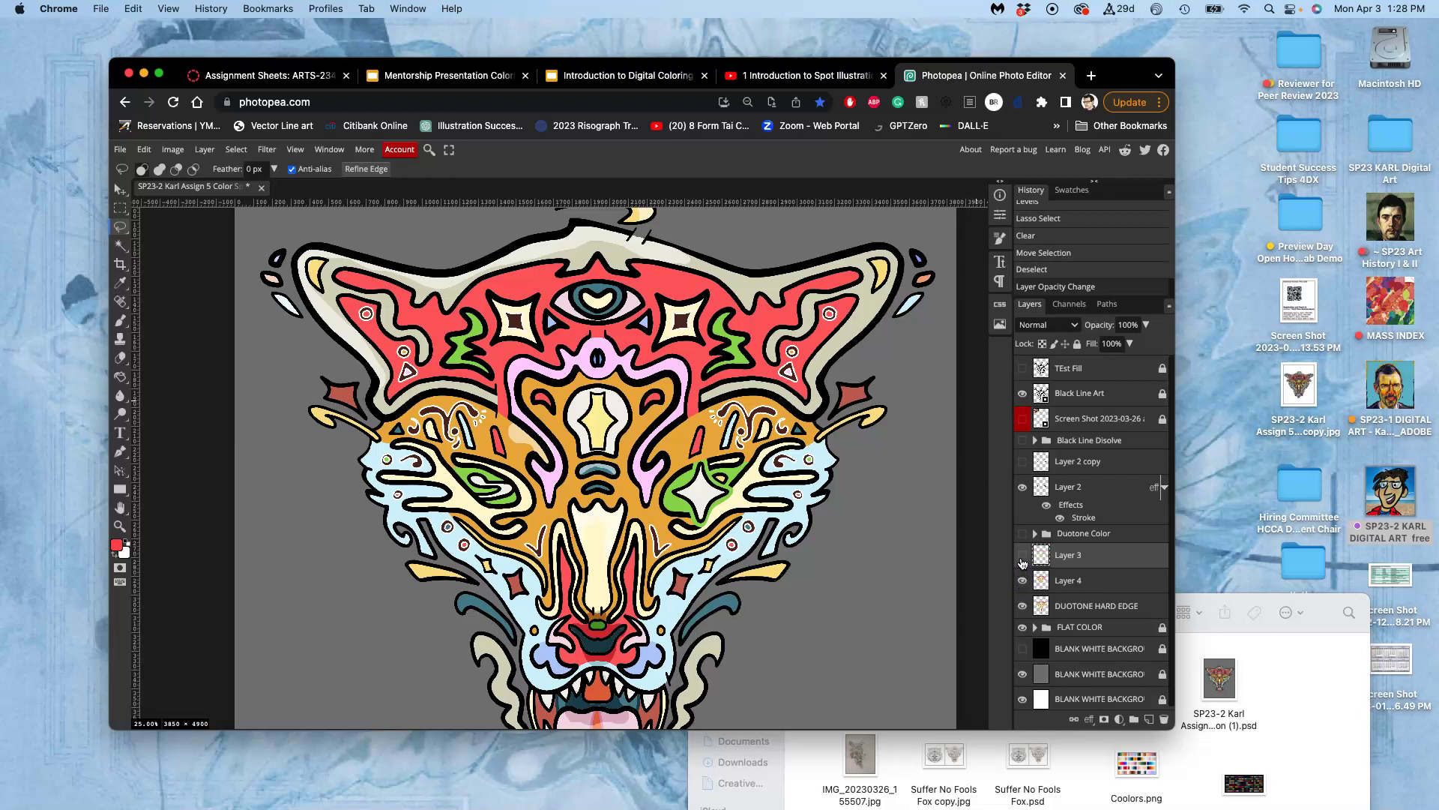
pyautogui.click(1022, 557)
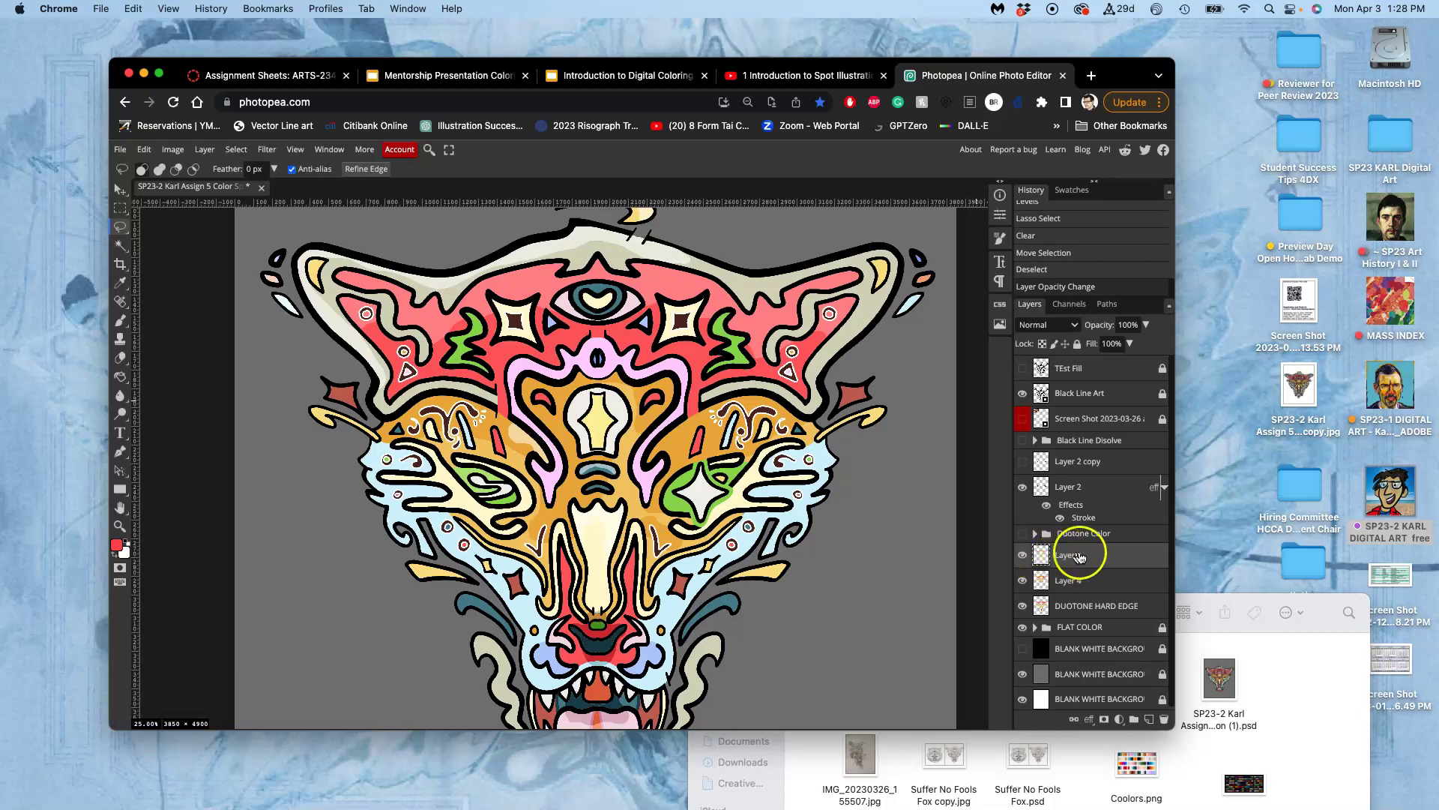
# Try the Overlay and Soft Light blend modes on Layer 3, and settle on Multiply
pyautogui.click(1048, 324)
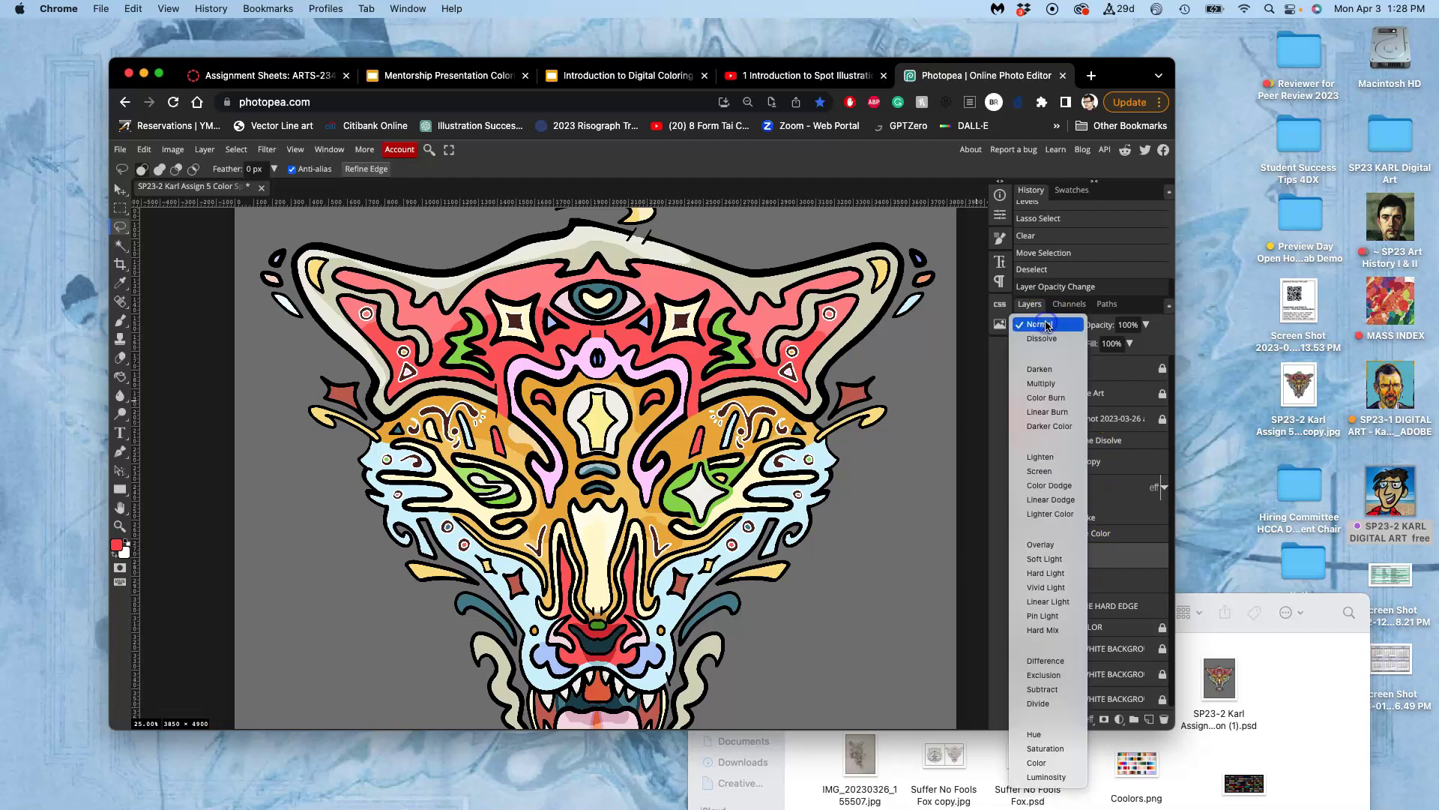
pyautogui.click(1048, 552)
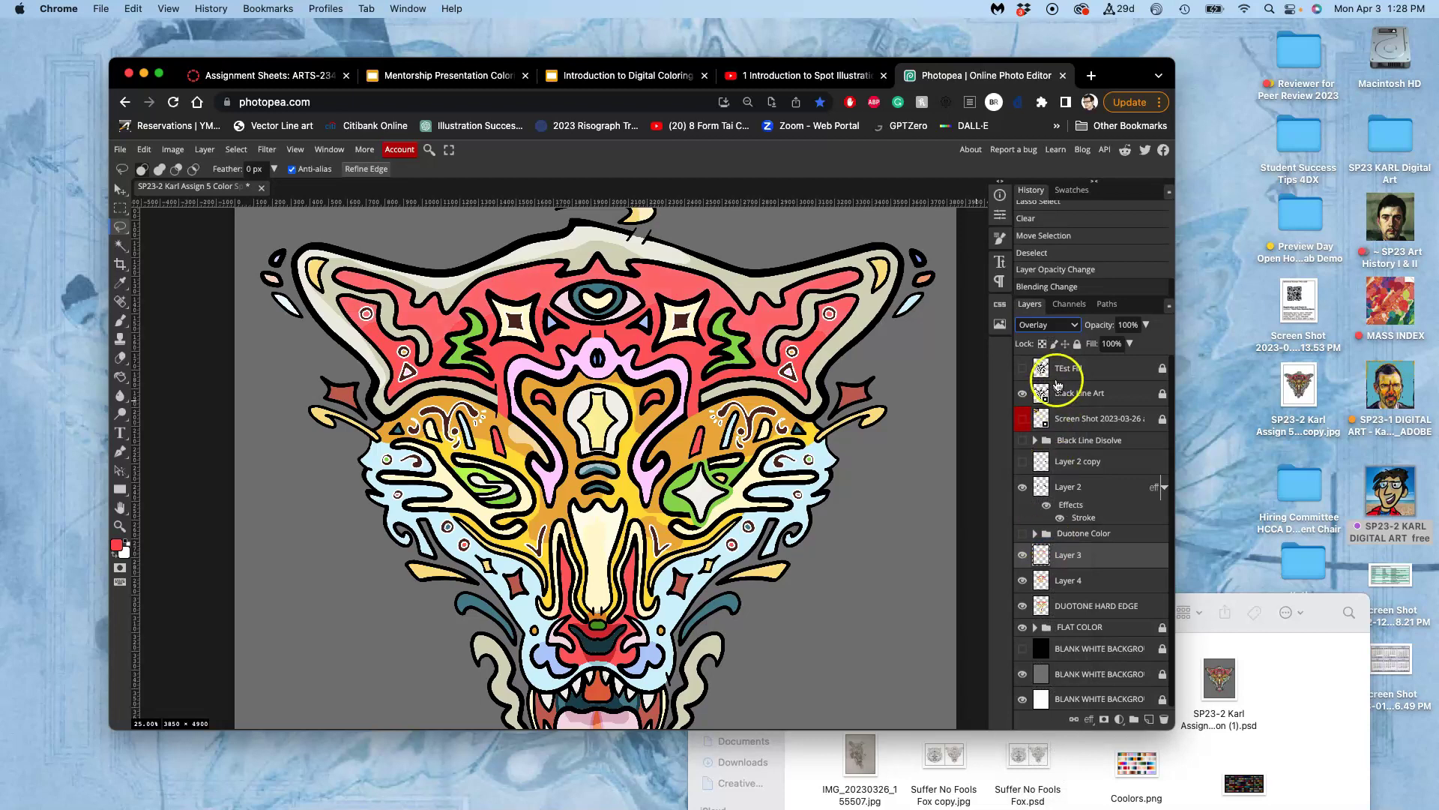
pyautogui.click(1048, 325)
pyautogui.click(1051, 339)
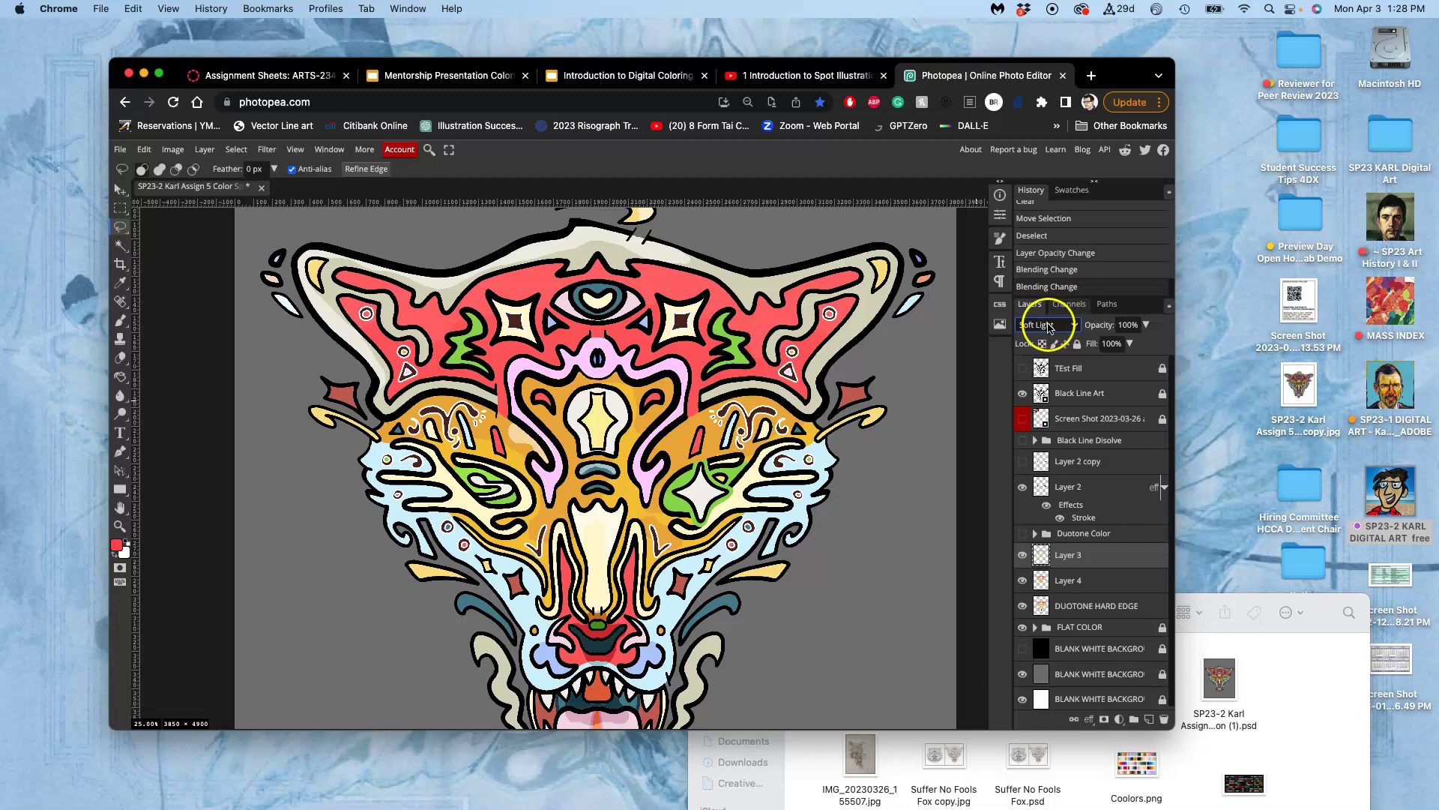
pyautogui.click(1049, 322)
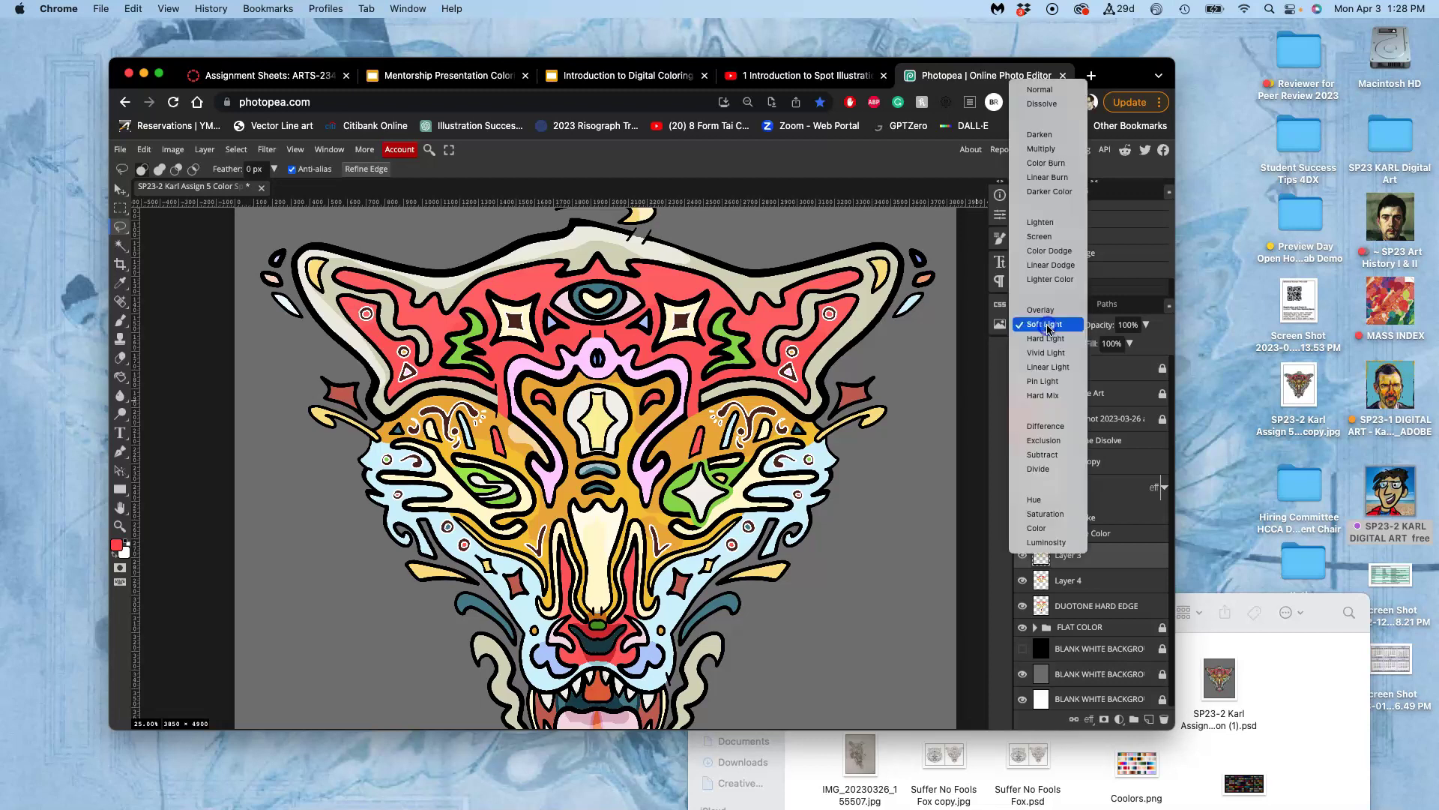
pyautogui.click(1043, 151)
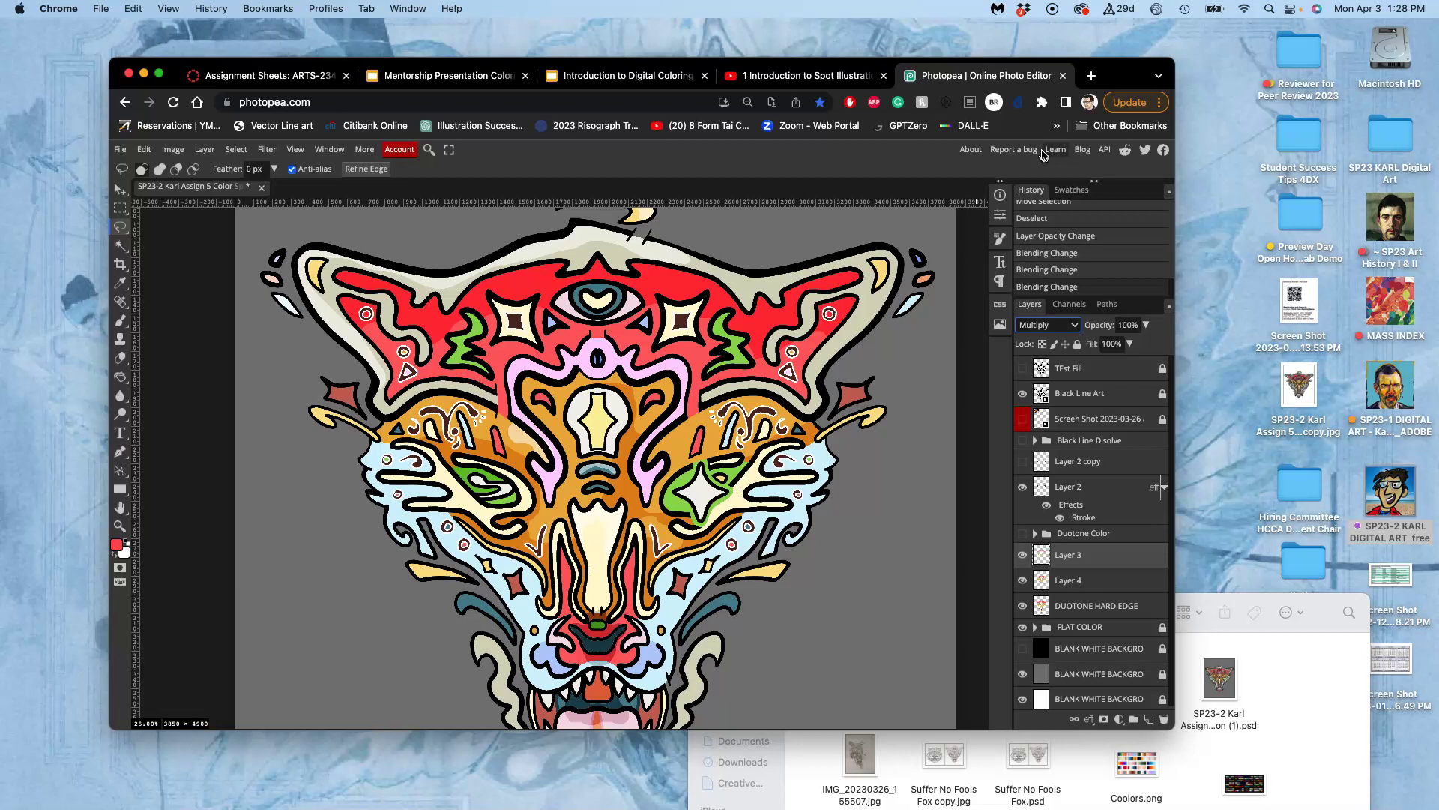
# Examine the hard-edged color shapes on the forehead, eyes, muzzle and jaw at several magnifications
pyautogui.press('super+minus')
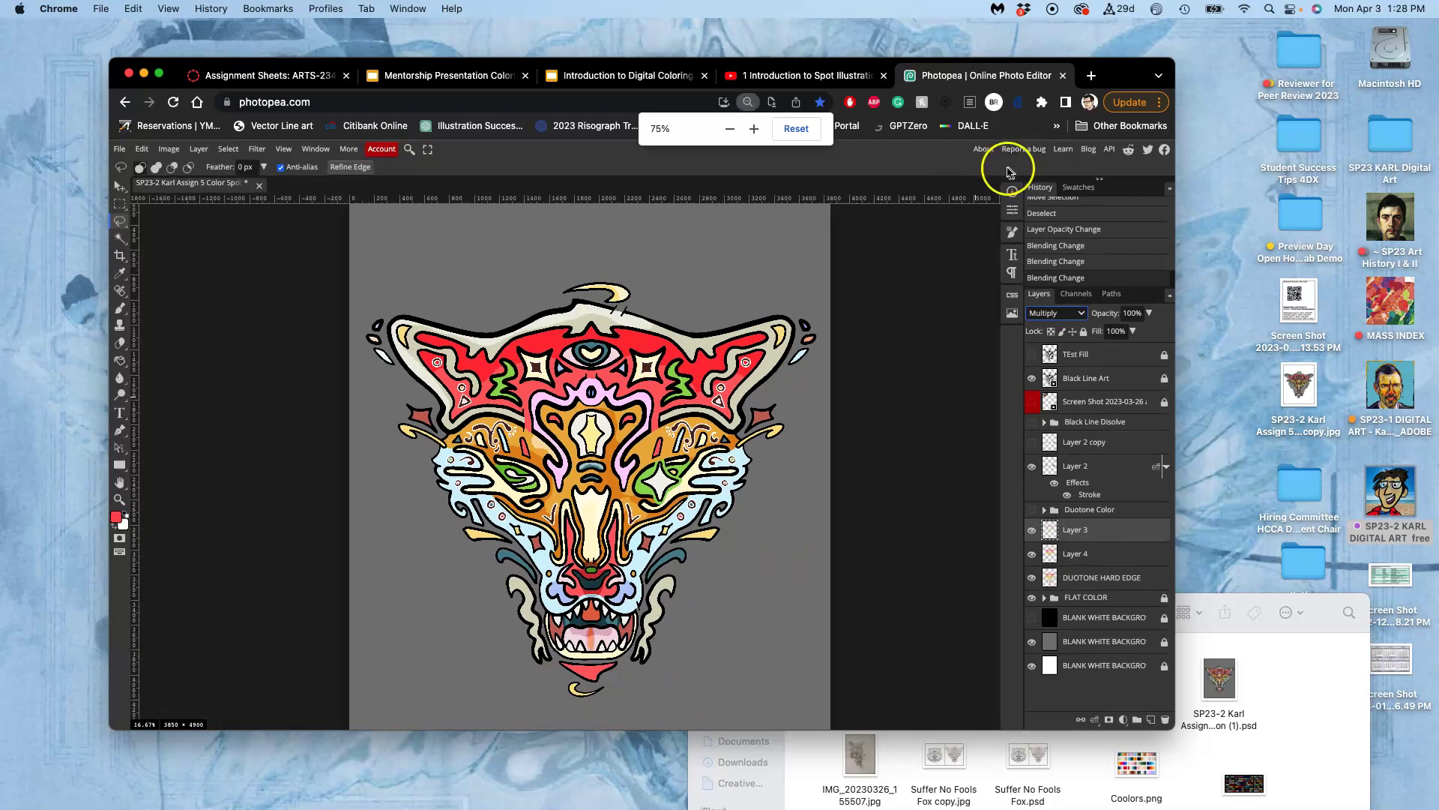
pyautogui.press('super+equal')
pyautogui.press('super+equal')
pyautogui.press('super+equal')
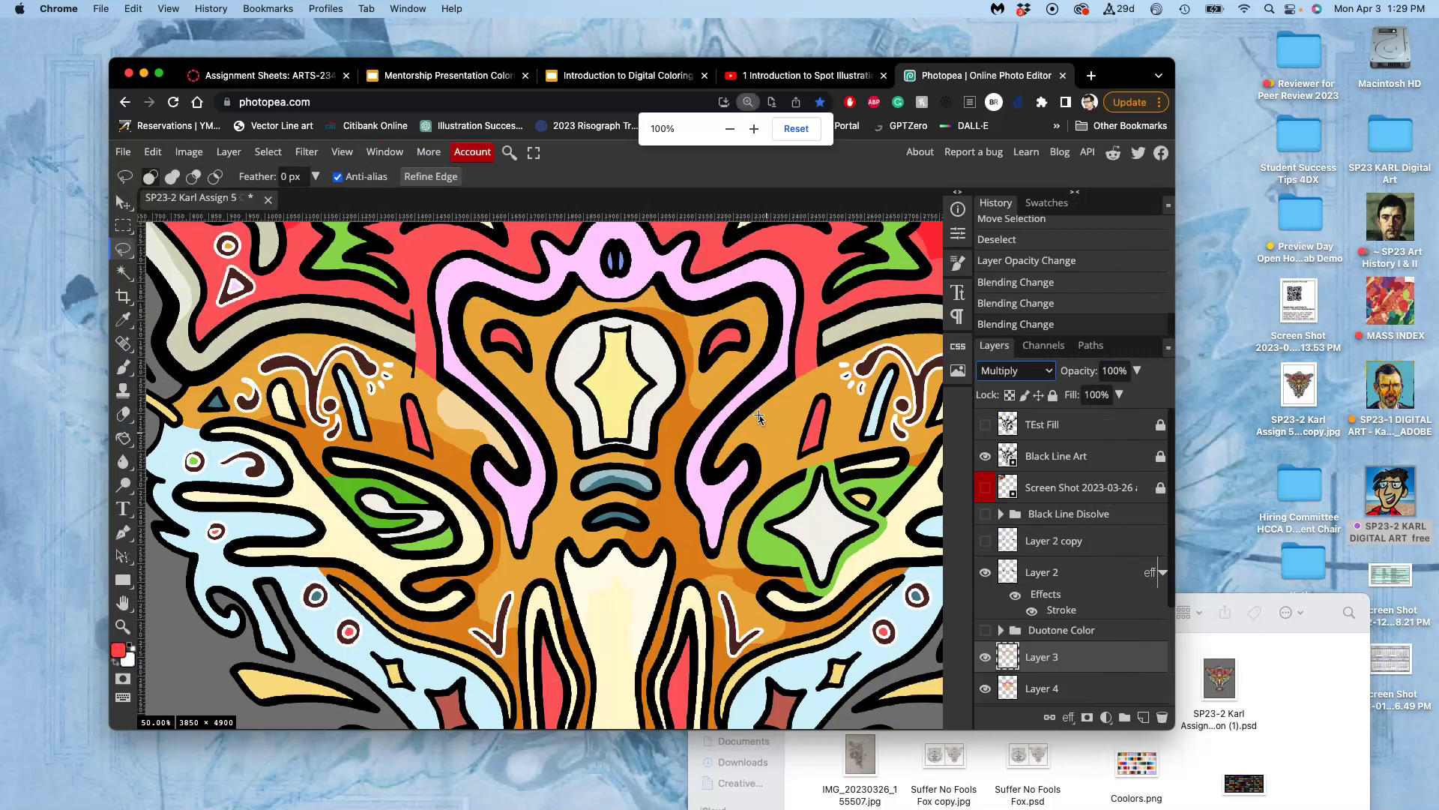
pyautogui.scroll(-10, 759, 417)
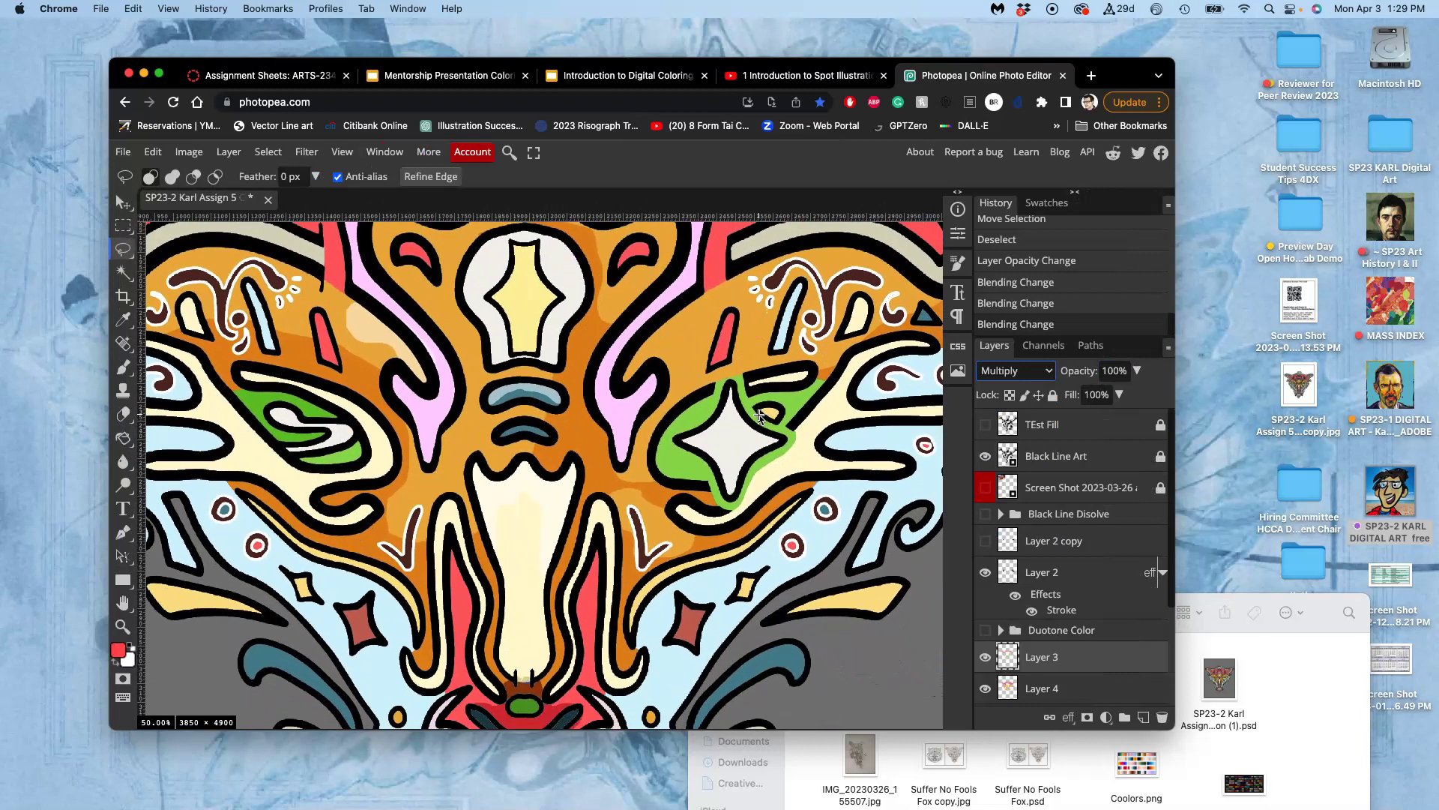
pyautogui.scroll(-5, 760, 417)
pyautogui.click(657, 487)
pyautogui.scroll(10, 658, 487)
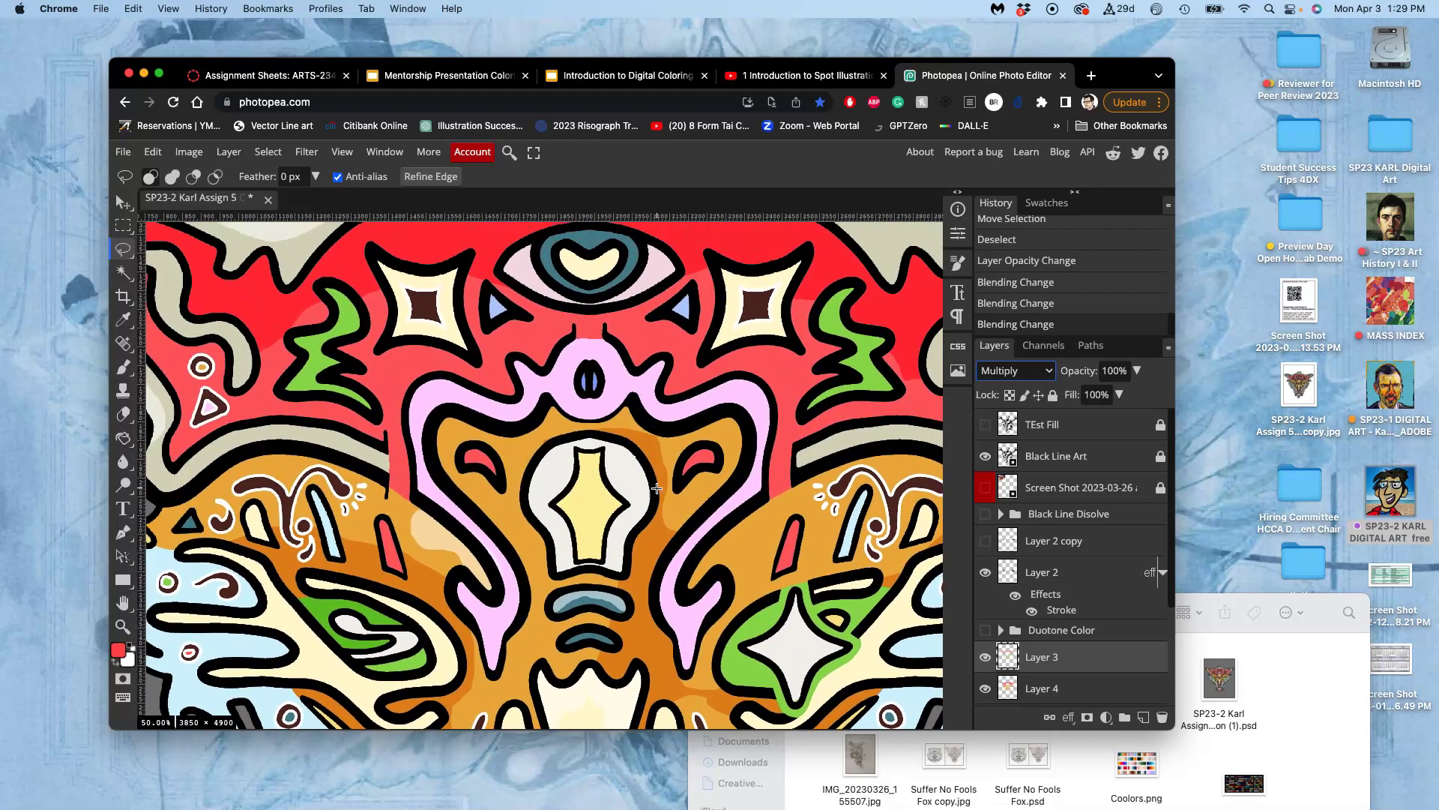
pyautogui.scroll(2, 657, 488)
pyautogui.press('super+minus')
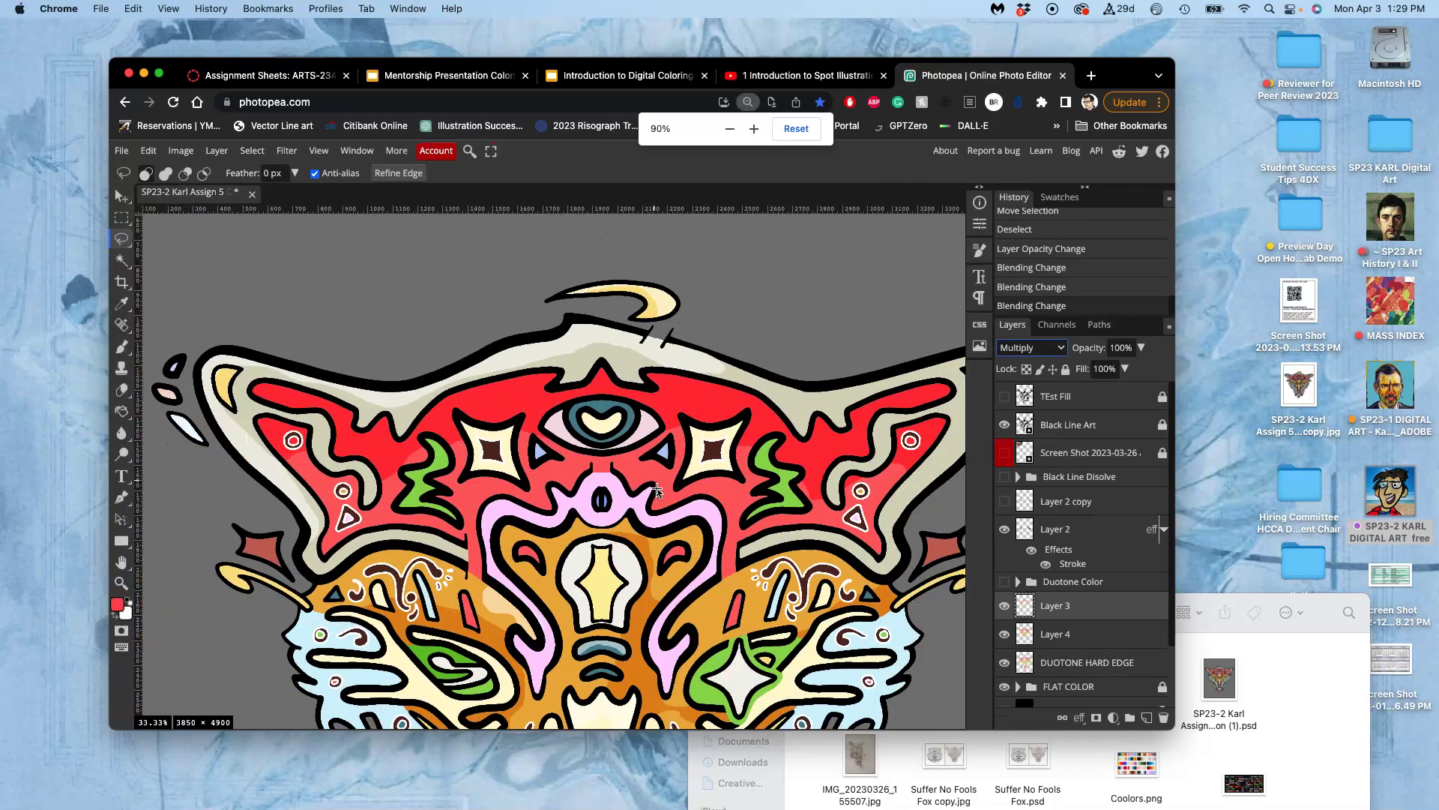
pyautogui.scroll(-5, 657, 489)
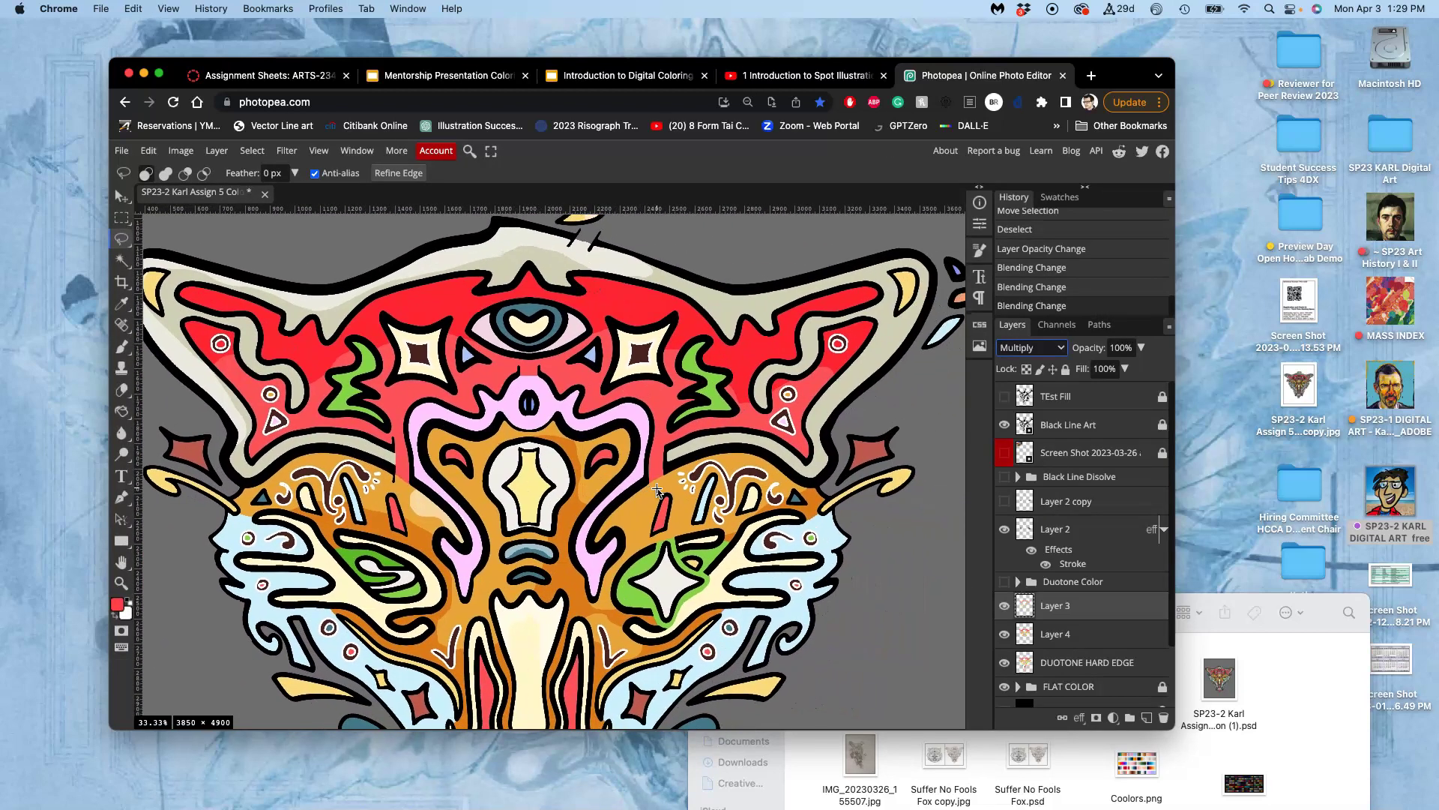
pyautogui.scroll(-5, 658, 490)
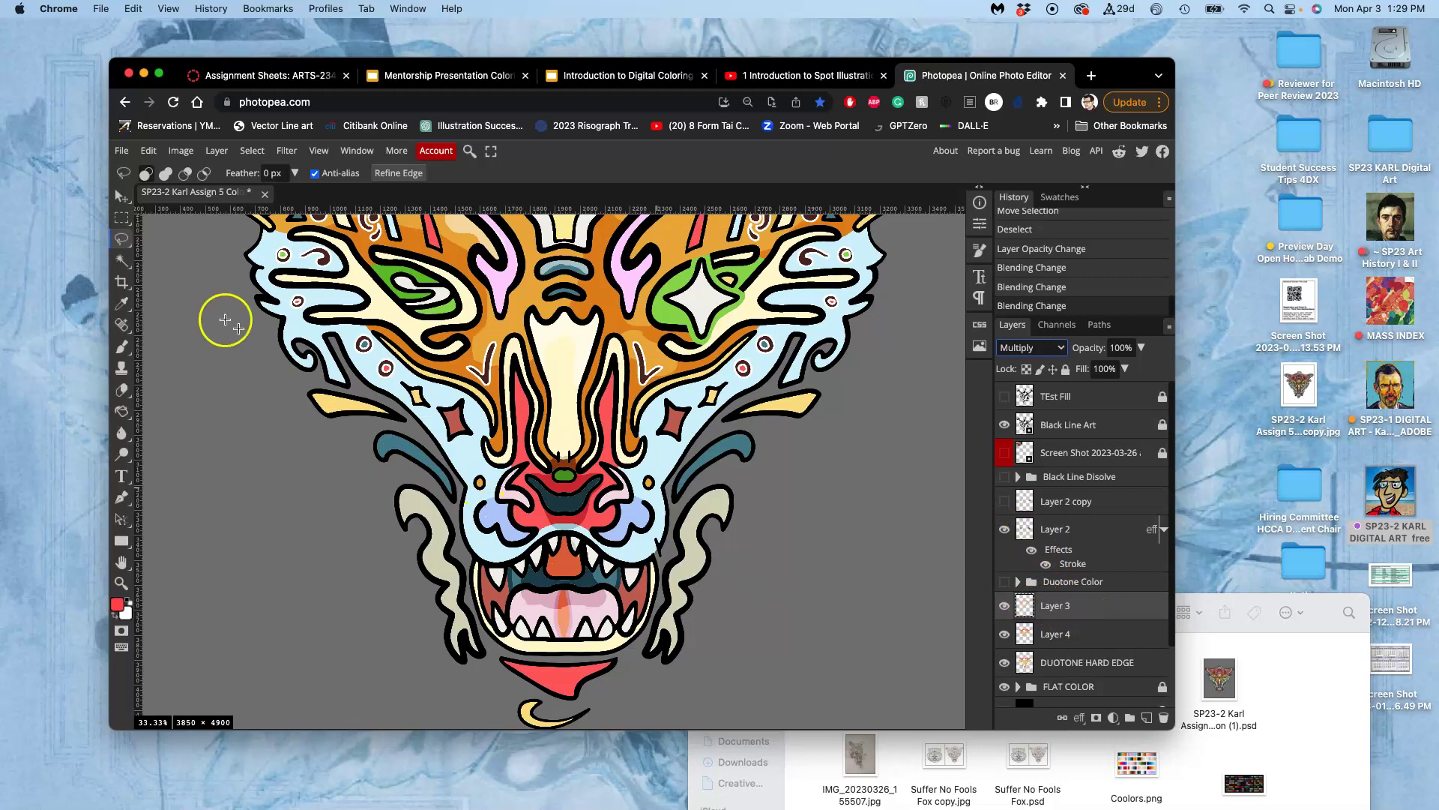
# On the DUOTONE HARD EDGE layer, lasso the lower edge of the red chin shape and add the lower part of the yellow crescent
pyautogui.scroll(-1, 1050, 585)
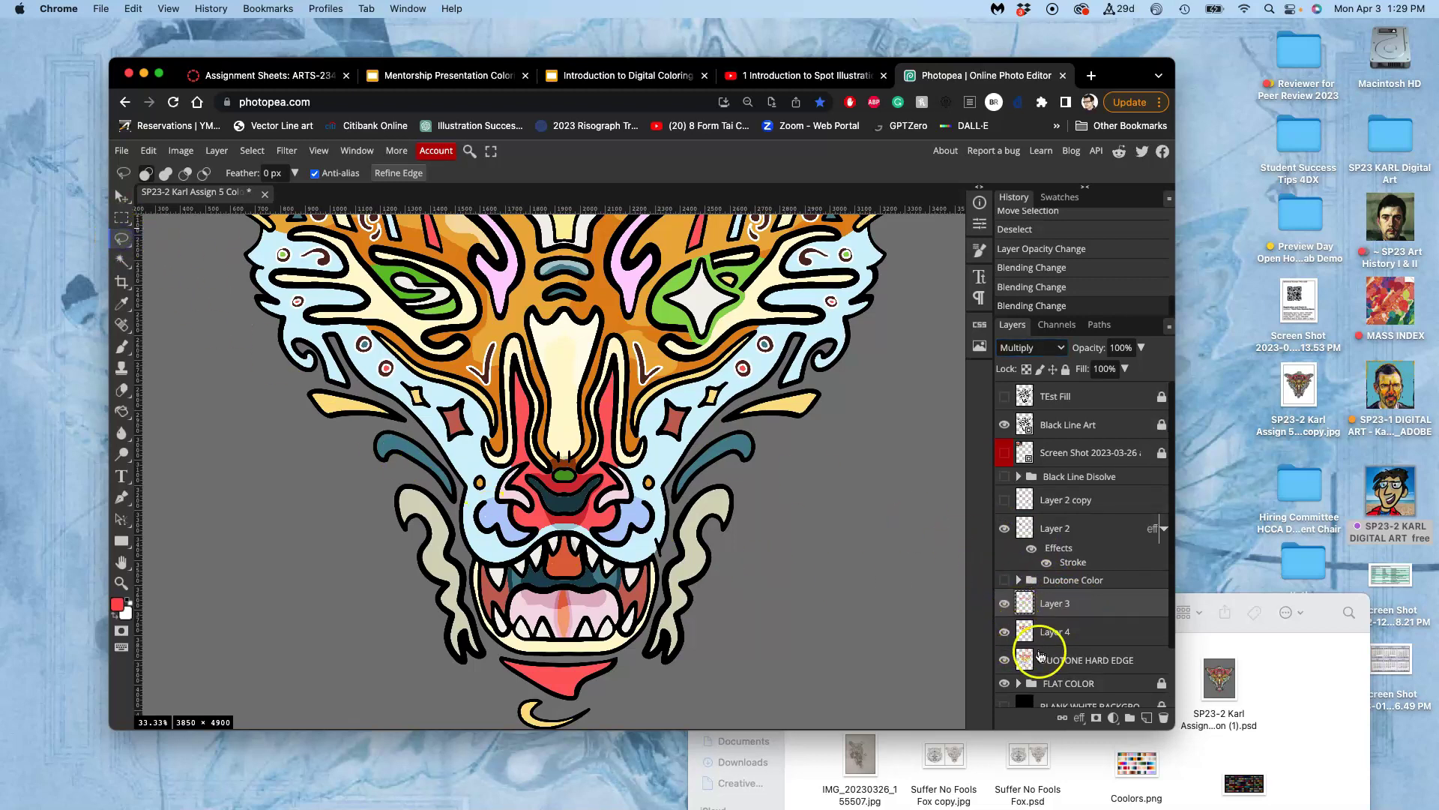
pyautogui.click(1040, 657)
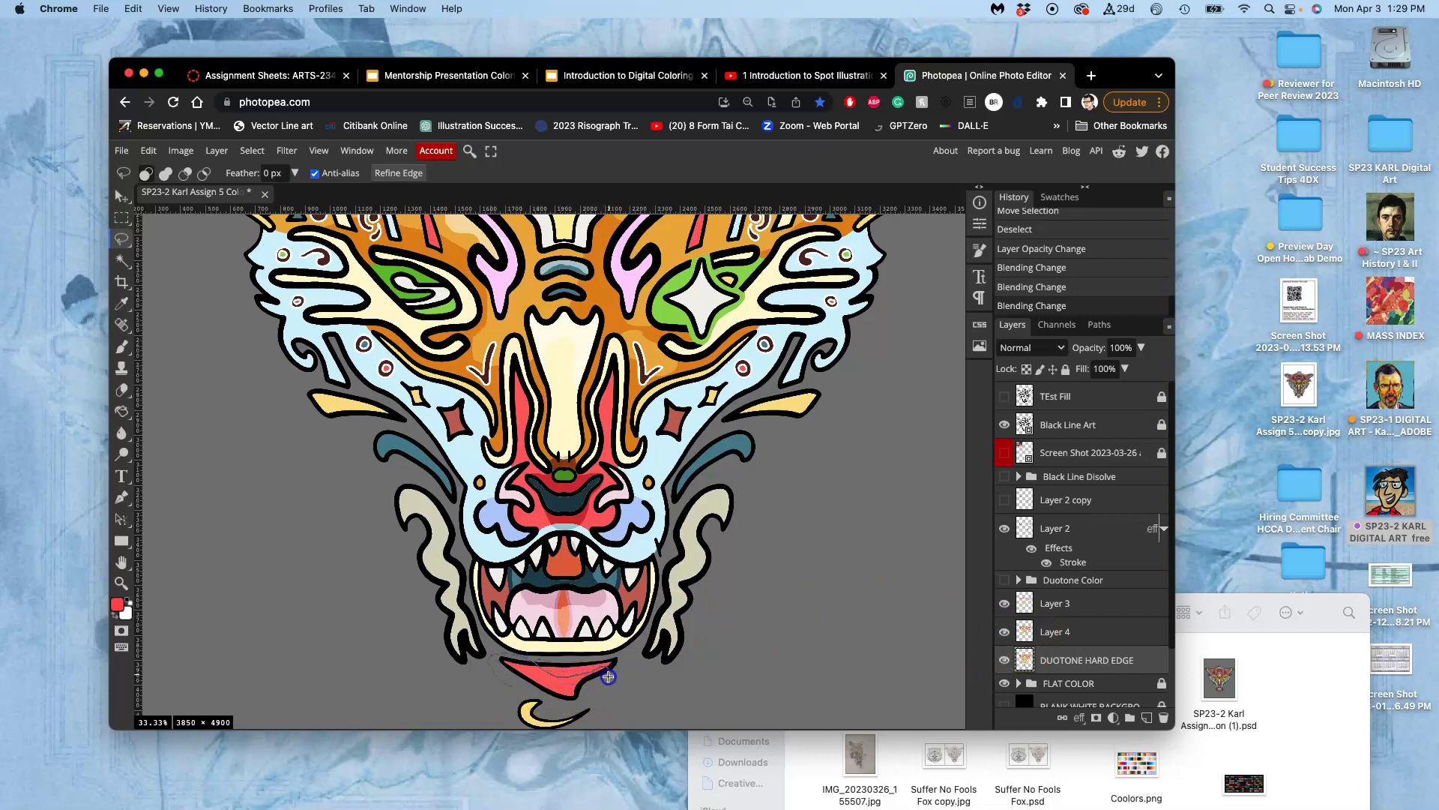
pyautogui.moveTo(536, 691); pyautogui.dragTo(512, 688)
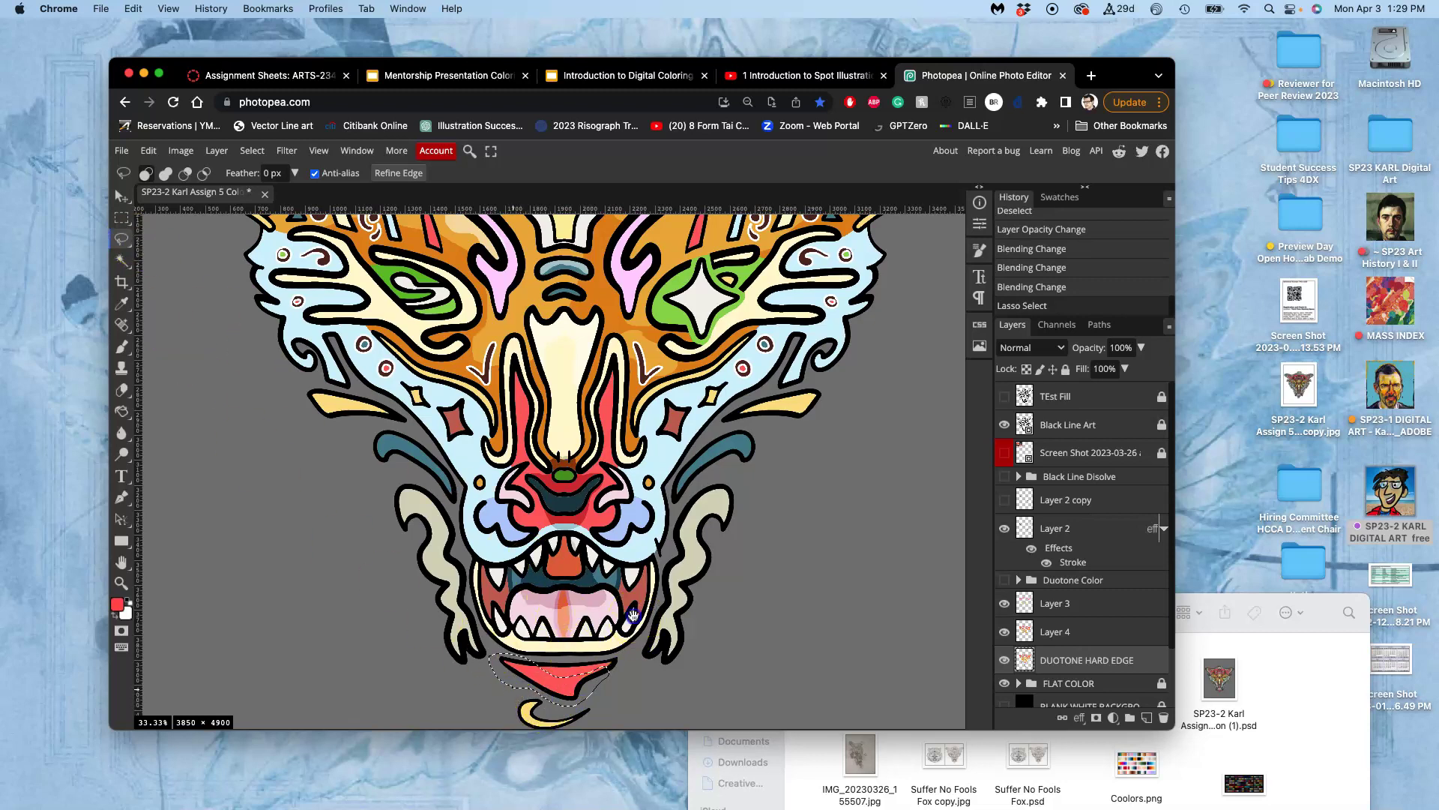
pyautogui.scroll(-3, 637, 624)
pyautogui.press('shift')
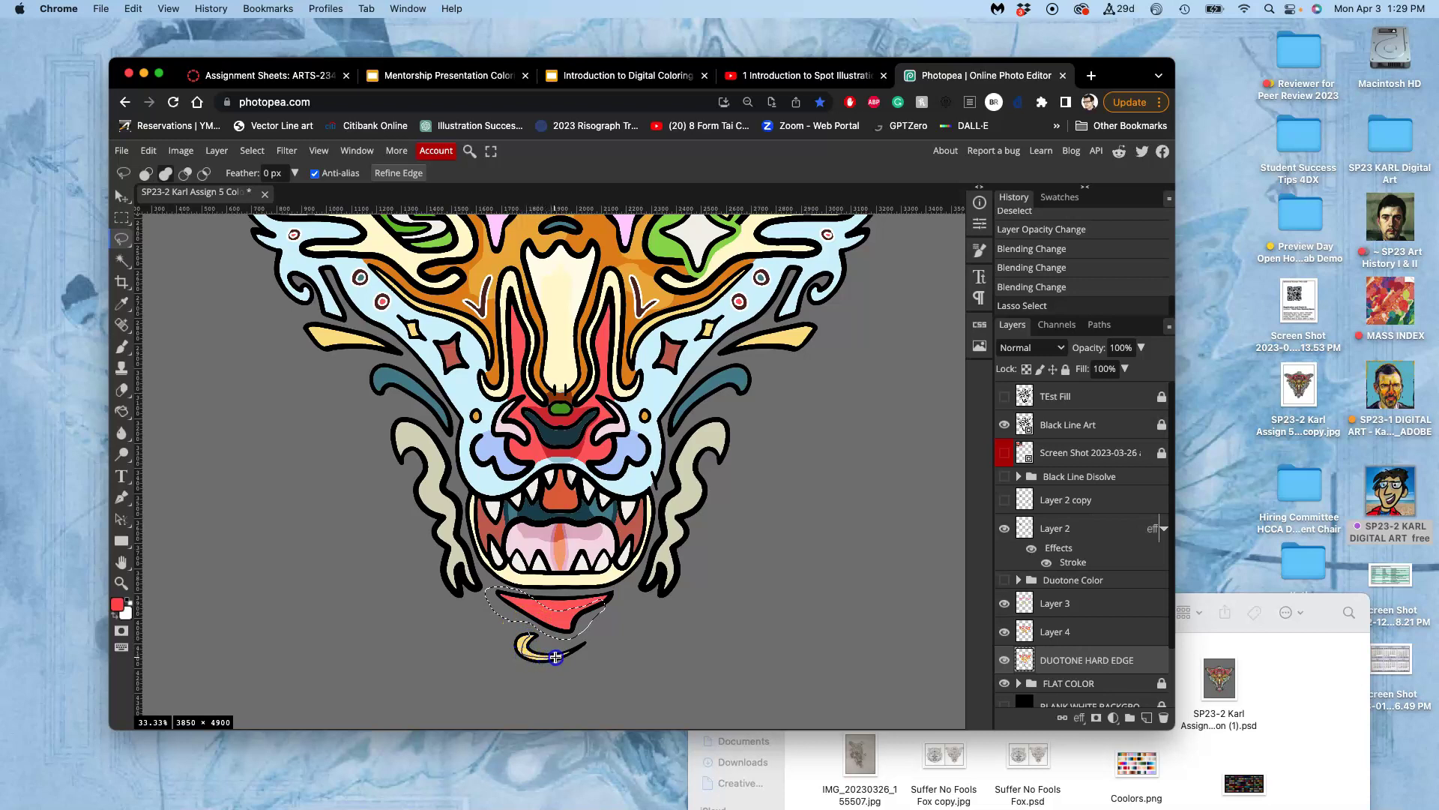
pyautogui.moveTo(507, 658); pyautogui.dragTo(504, 633)
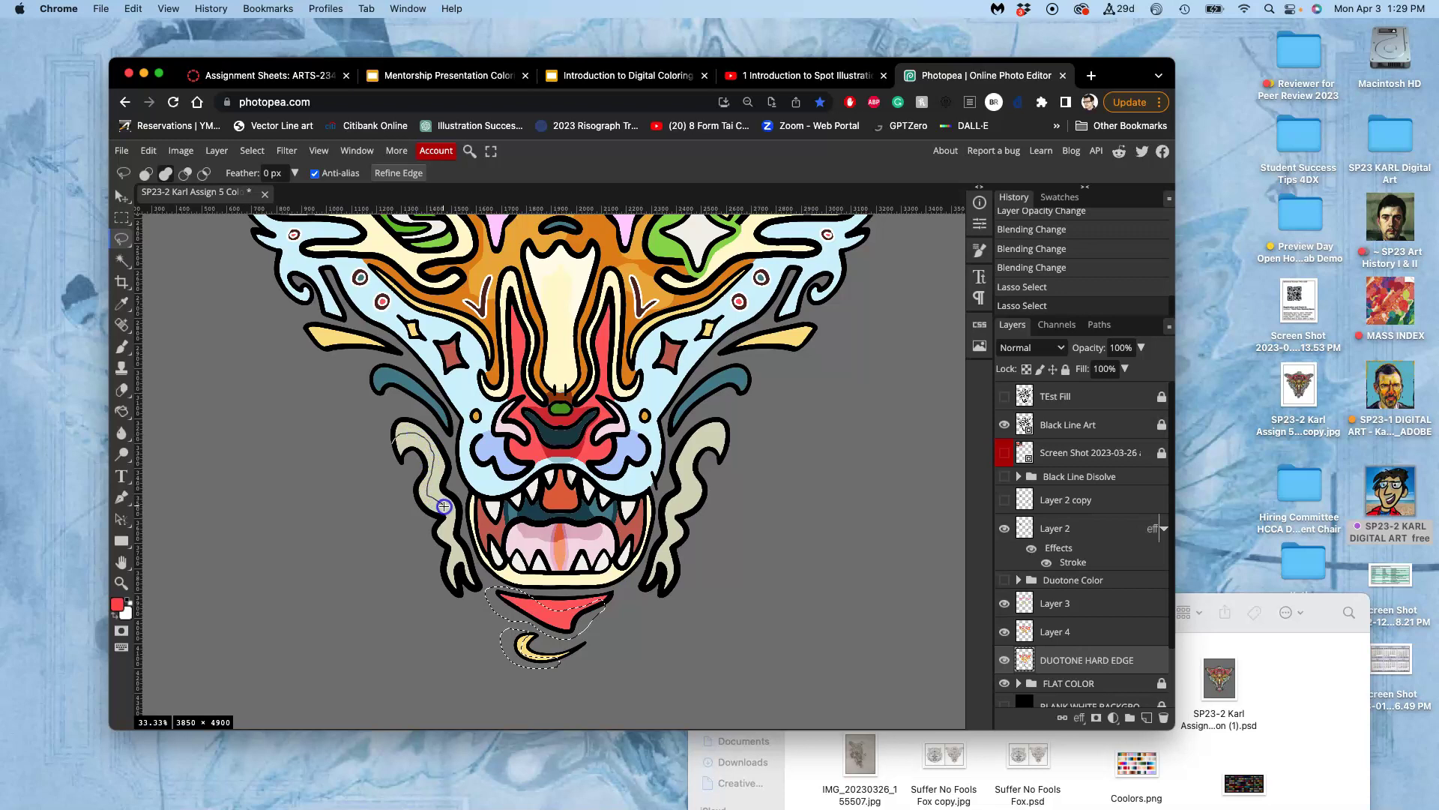
# Add the outer parts of the beige whisker curls, the lower edges of the yellow side shapes and the teal curls to the lasso selection
pyautogui.moveTo(403, 577); pyautogui.dragTo(366, 454)
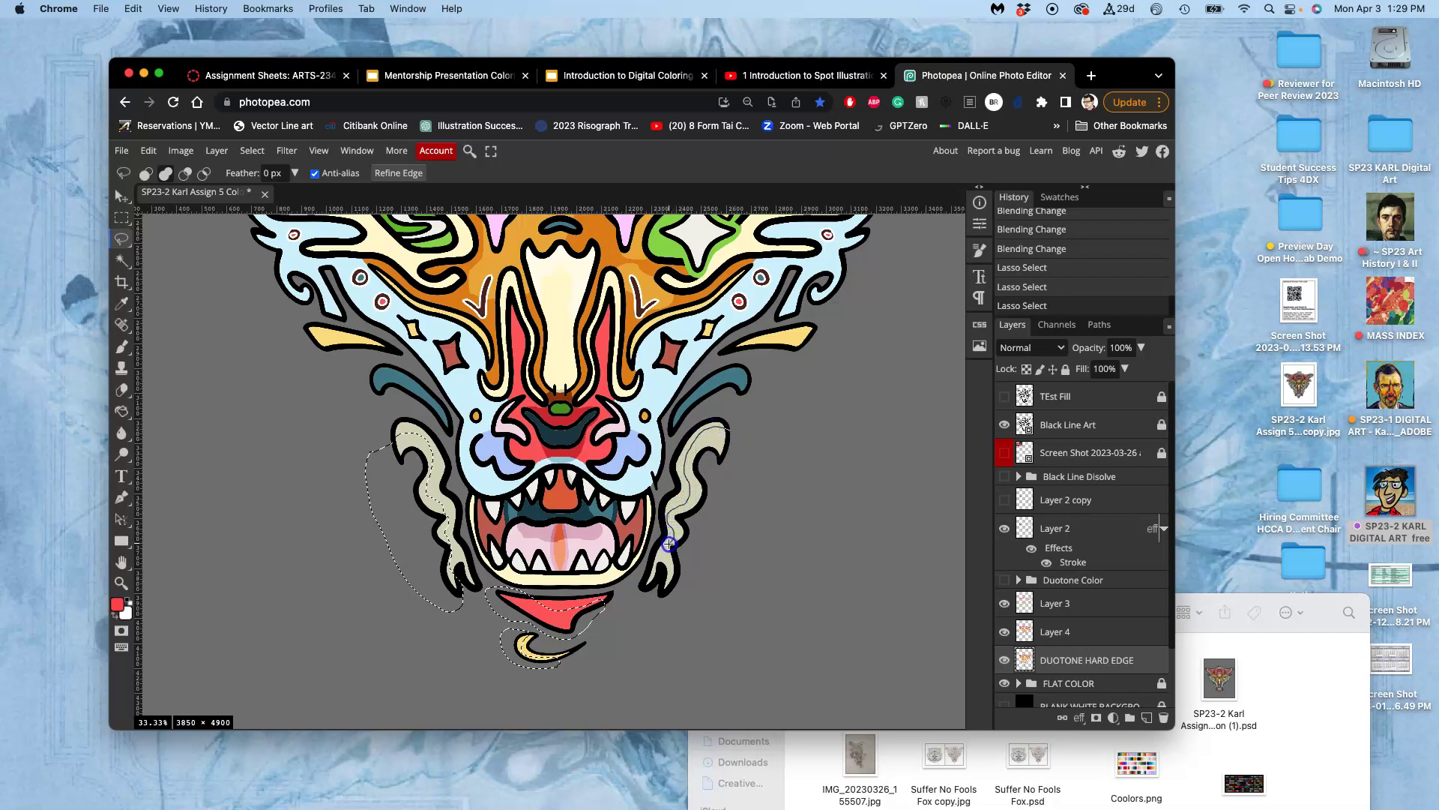
pyautogui.moveTo(662, 596)
pyautogui.mouseDown()
pyautogui.moveTo(696, 587)
pyautogui.moveTo(750, 449)
pyautogui.mouseUp()
pyautogui.moveTo(315, 360); pyautogui.dragTo(314, 353)
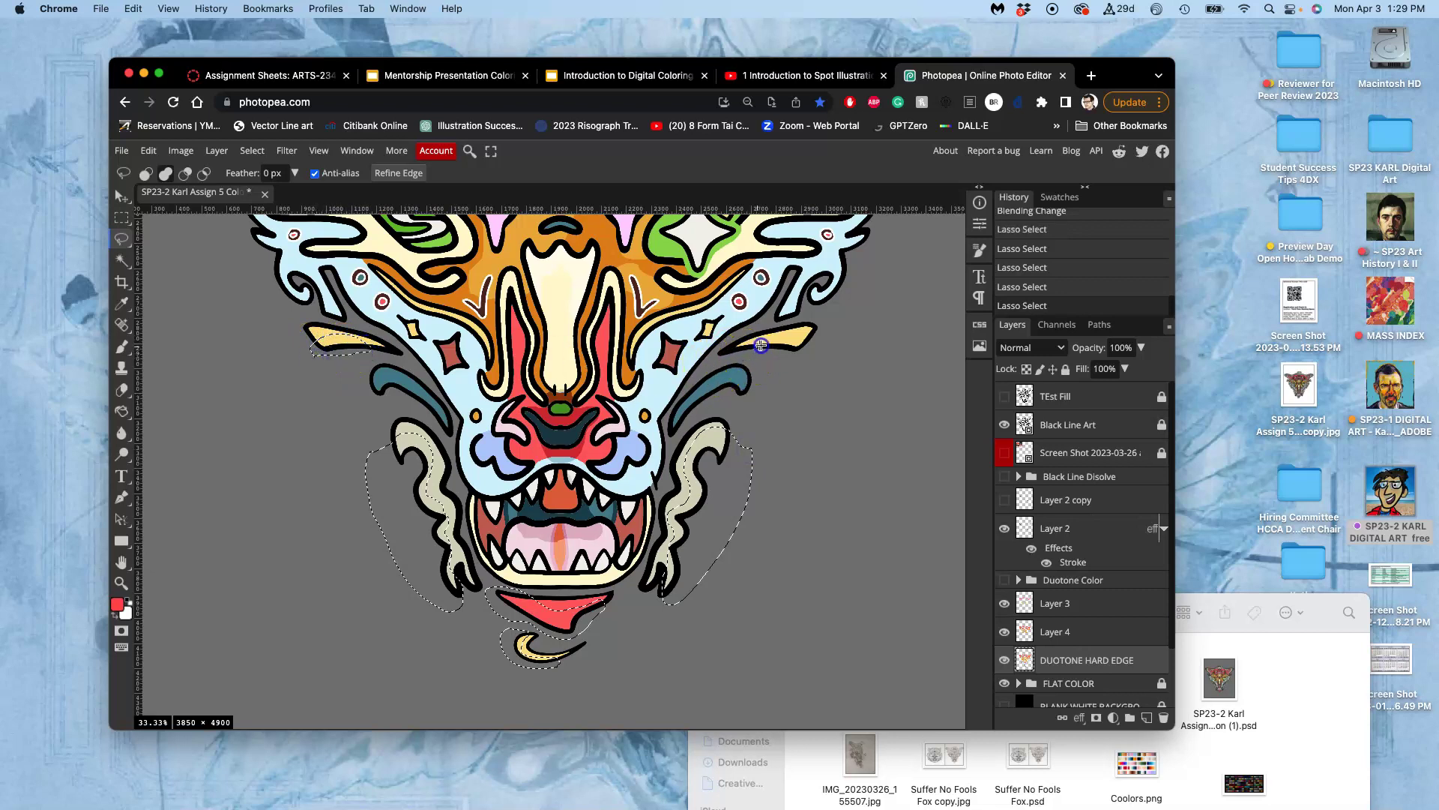
pyautogui.moveTo(794, 367); pyautogui.dragTo(746, 354)
pyautogui.moveTo(752, 394); pyautogui.dragTo(750, 390)
pyautogui.moveTo(377, 399); pyautogui.dragTo(384, 417)
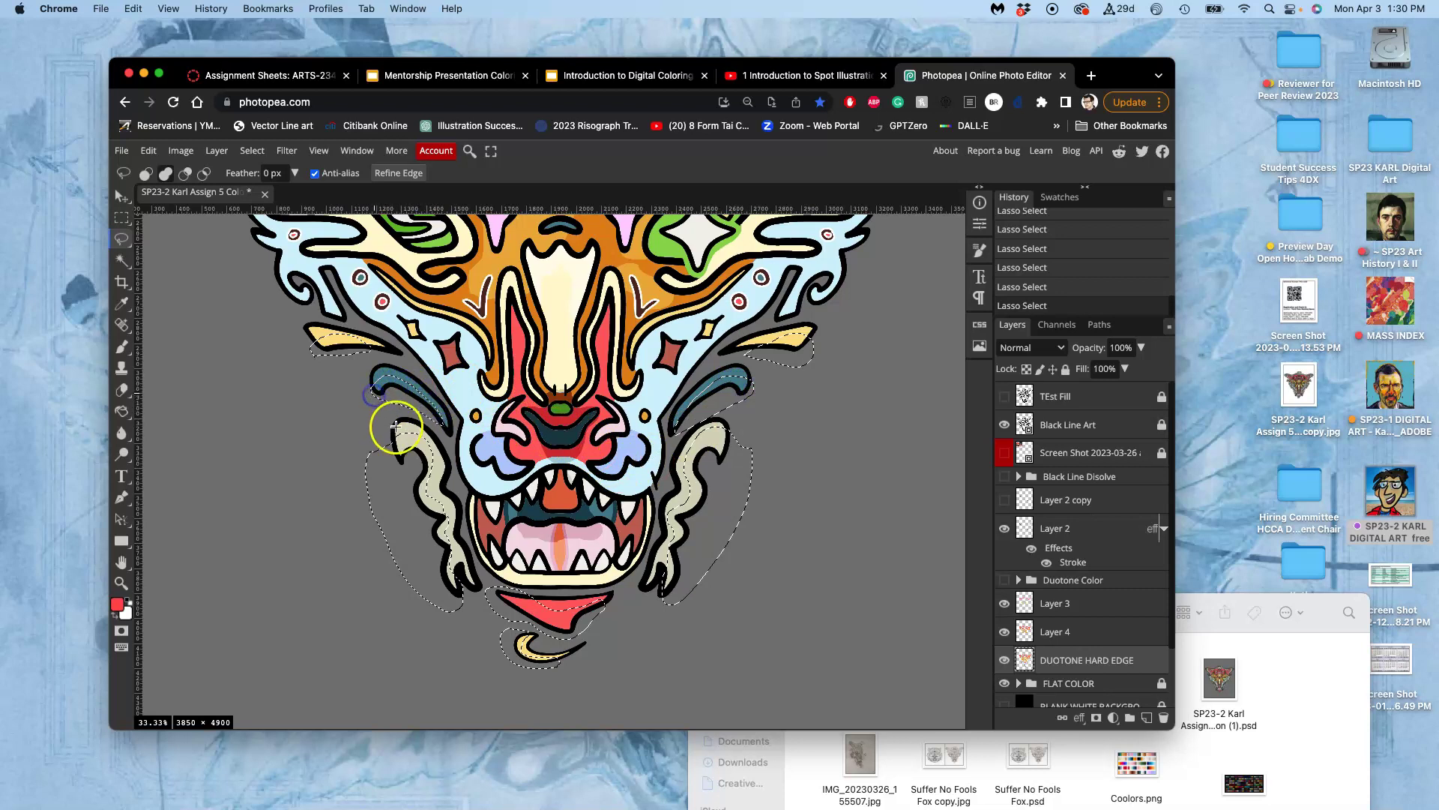
# Add the lower outer edges of both light blue cheeks and the light blue band above the mouth to the lasso selection
pyautogui.moveTo(281, 303); pyautogui.dragTo(282, 302)
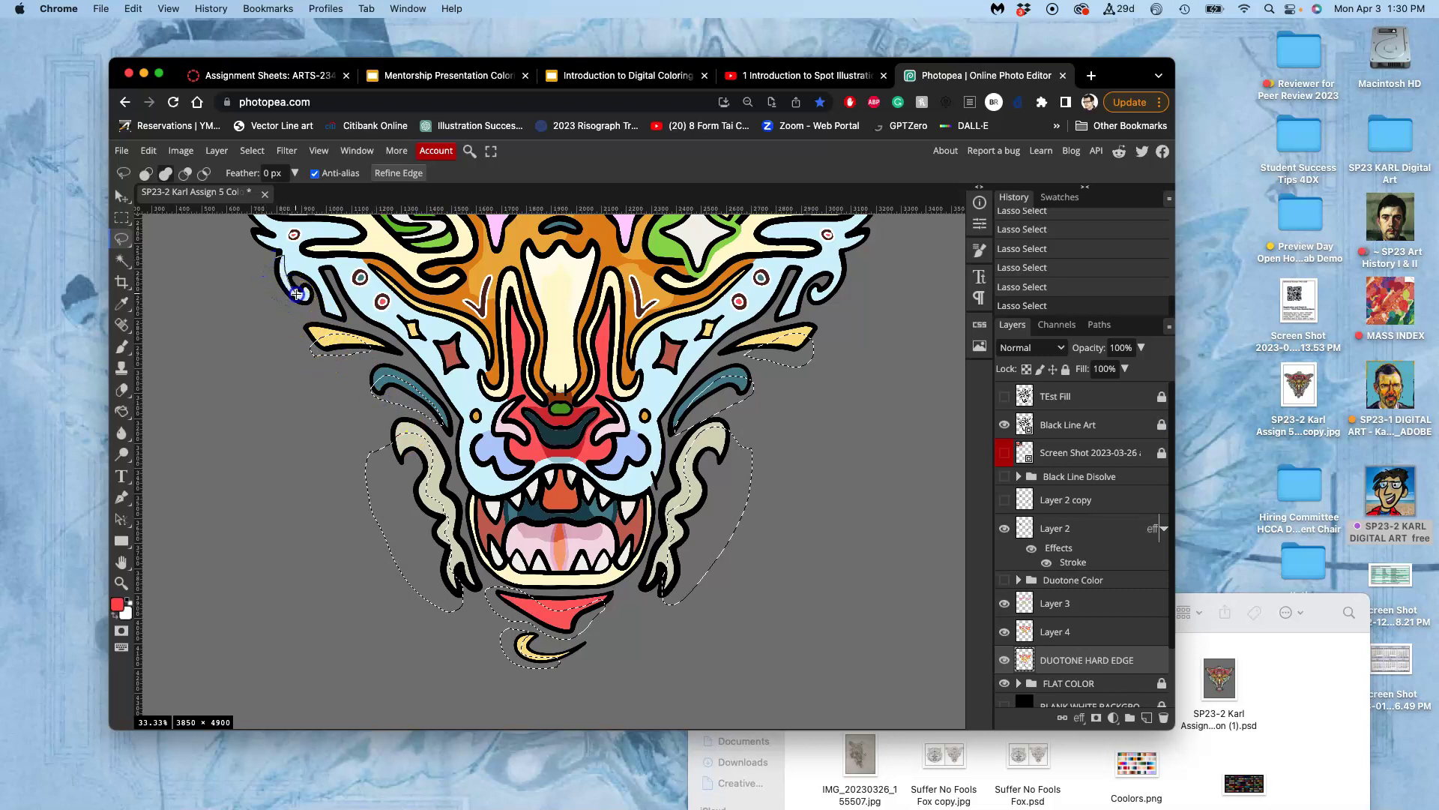
pyautogui.press('super+z')
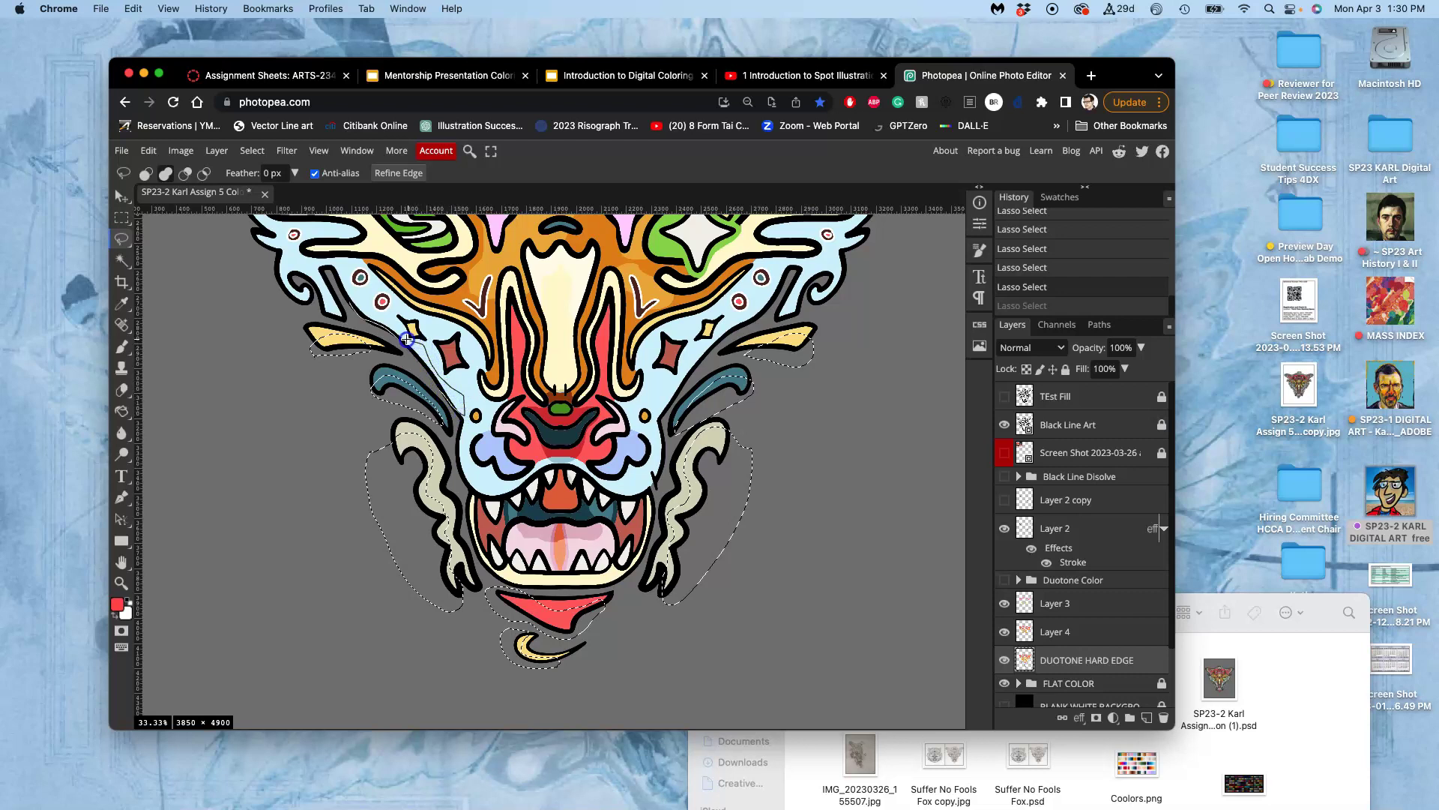
pyautogui.moveTo(355, 303); pyautogui.dragTo(355, 303)
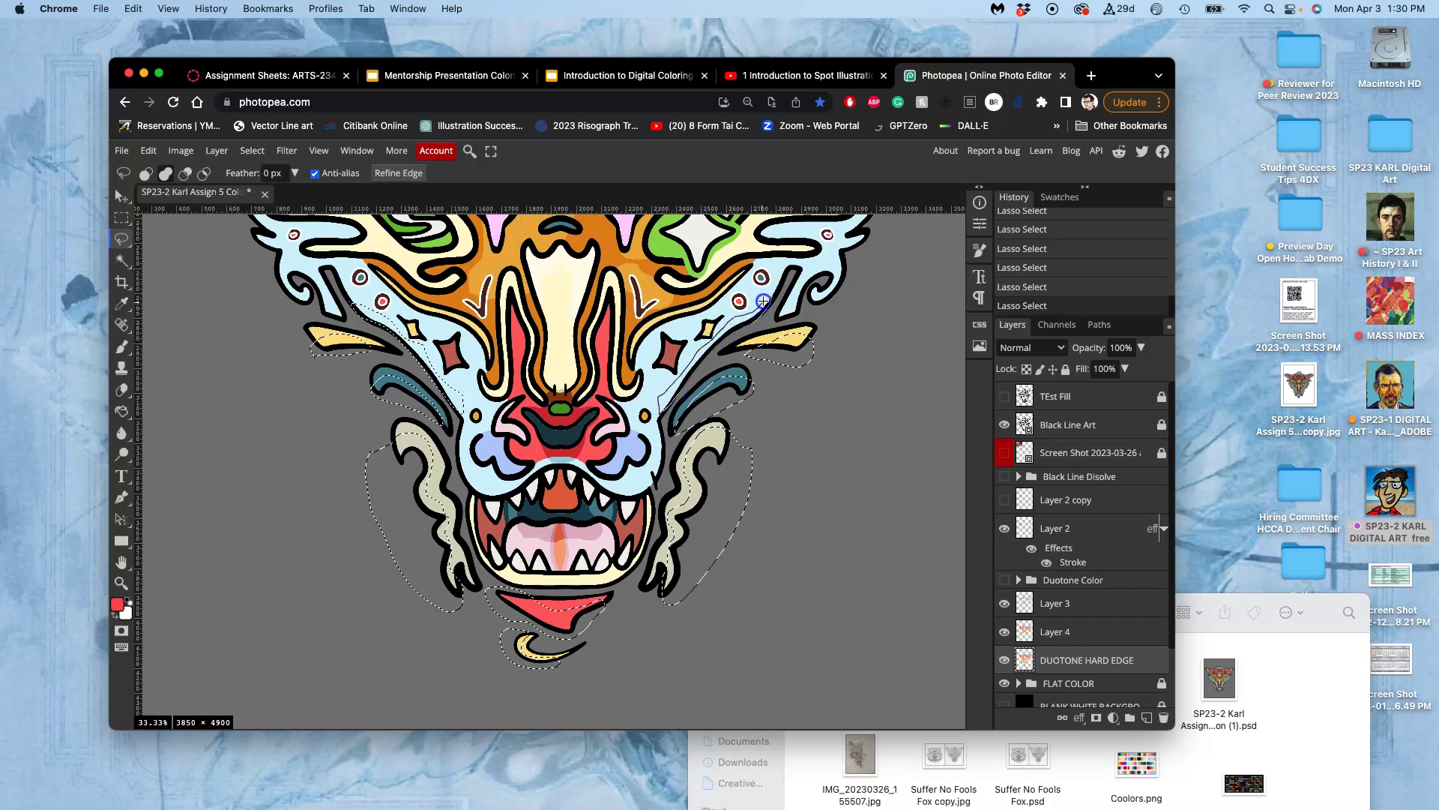
pyautogui.moveTo(769, 302)
pyautogui.mouseDown()
pyautogui.moveTo(659, 402)
pyautogui.moveTo(661, 429)
pyautogui.mouseUp()
pyautogui.moveTo(666, 435)
pyautogui.mouseDown()
pyautogui.moveTo(642, 452)
pyautogui.moveTo(542, 460)
pyautogui.moveTo(505, 435)
pyautogui.moveTo(461, 422)
pyautogui.mouseUp()
pyautogui.moveTo(461, 419); pyautogui.dragTo(459, 420)
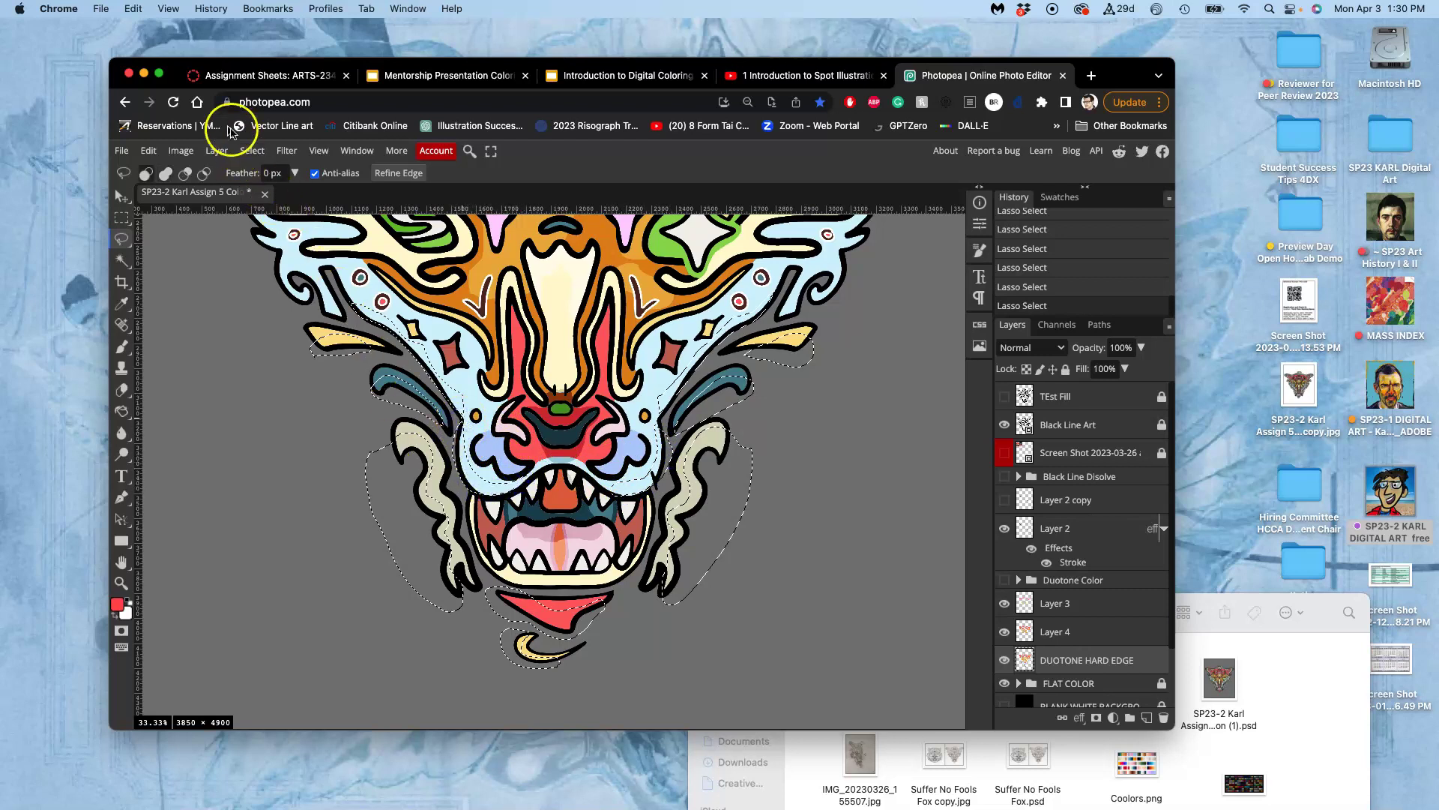
# Darken the selected shadow areas slightly by lowering the Lightness in Hue/Saturation, and clear the selection
pyautogui.click(184, 150)
pyautogui.moveTo(278, 199)
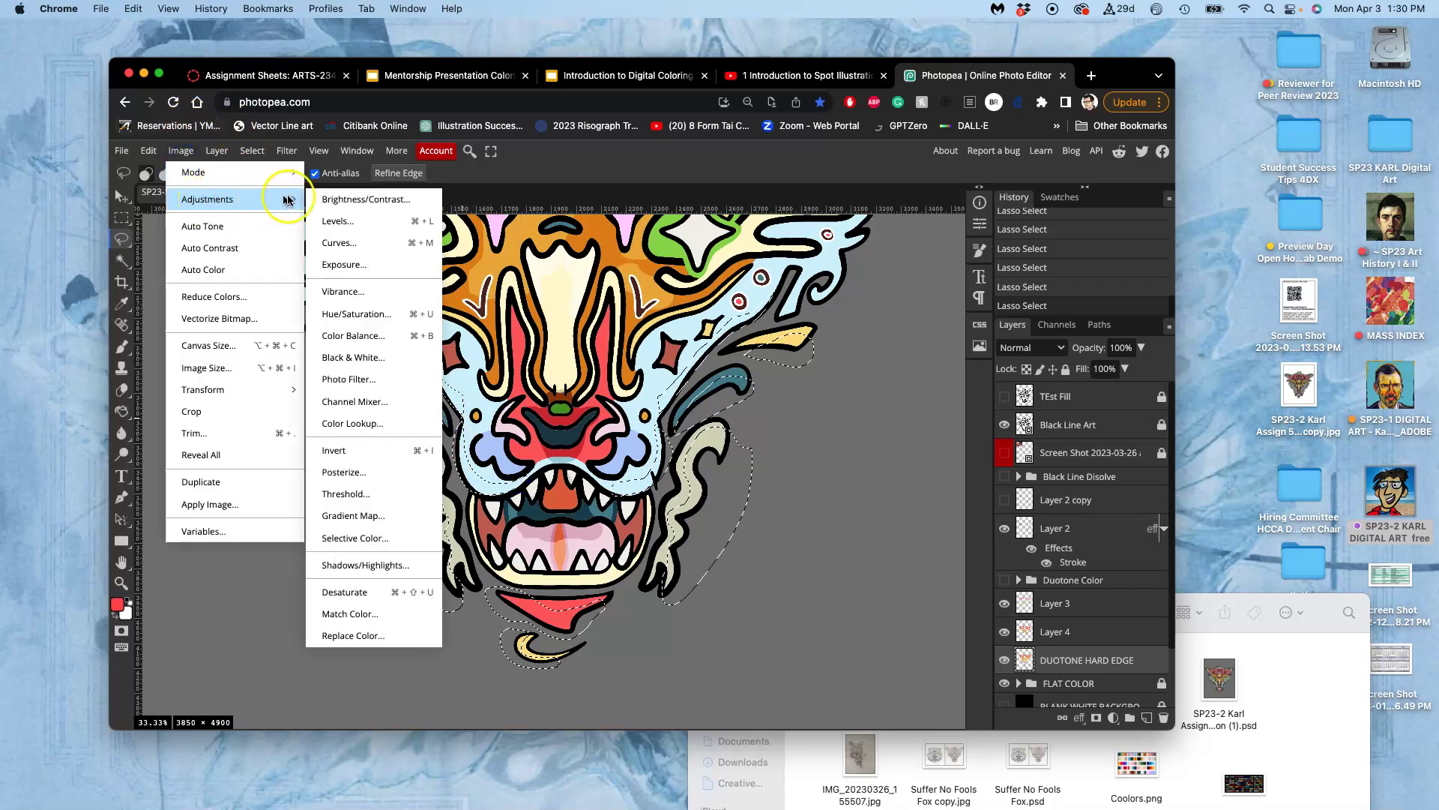
pyautogui.click(350, 315)
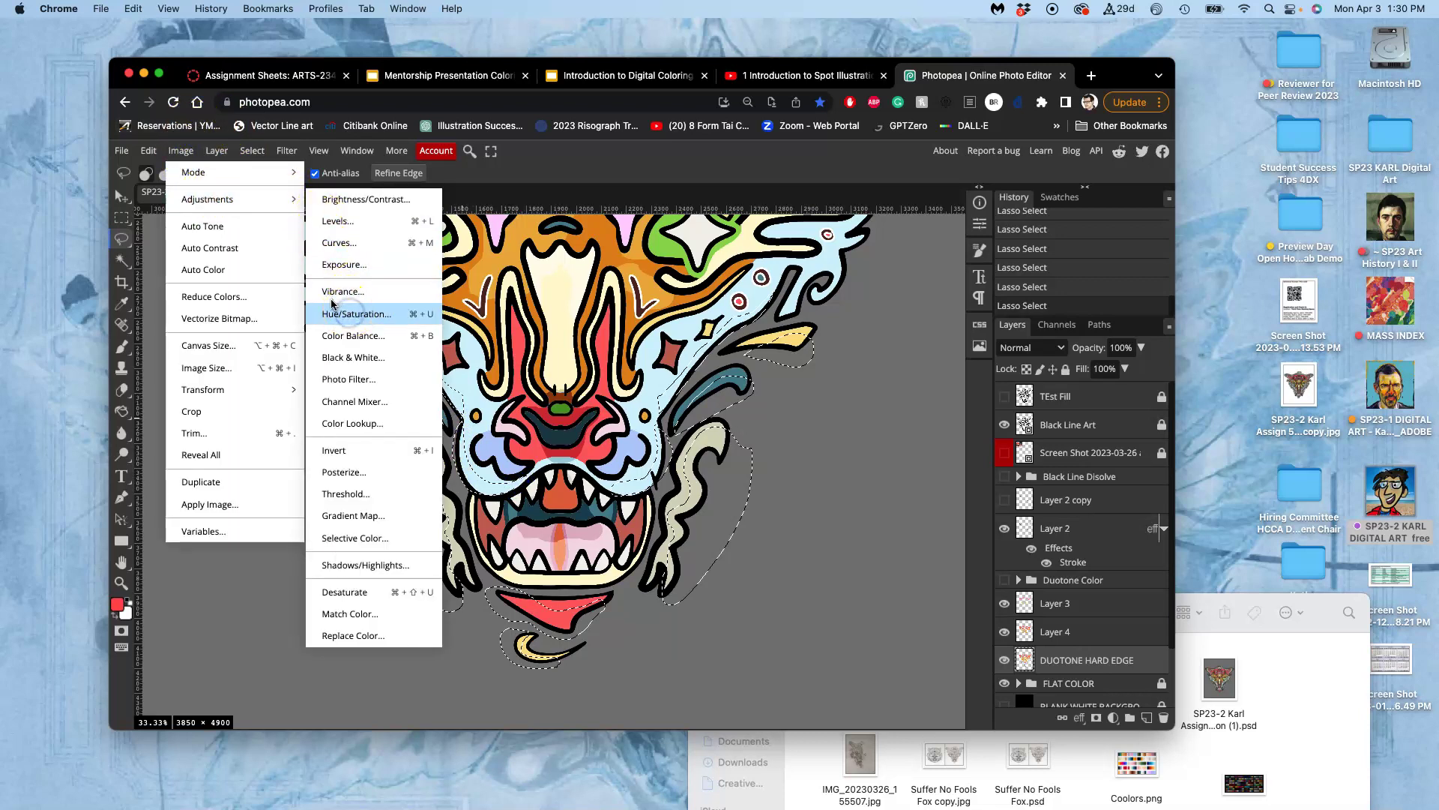
pyautogui.moveTo(324, 383); pyautogui.dragTo(306, 386)
pyautogui.click(474, 281)
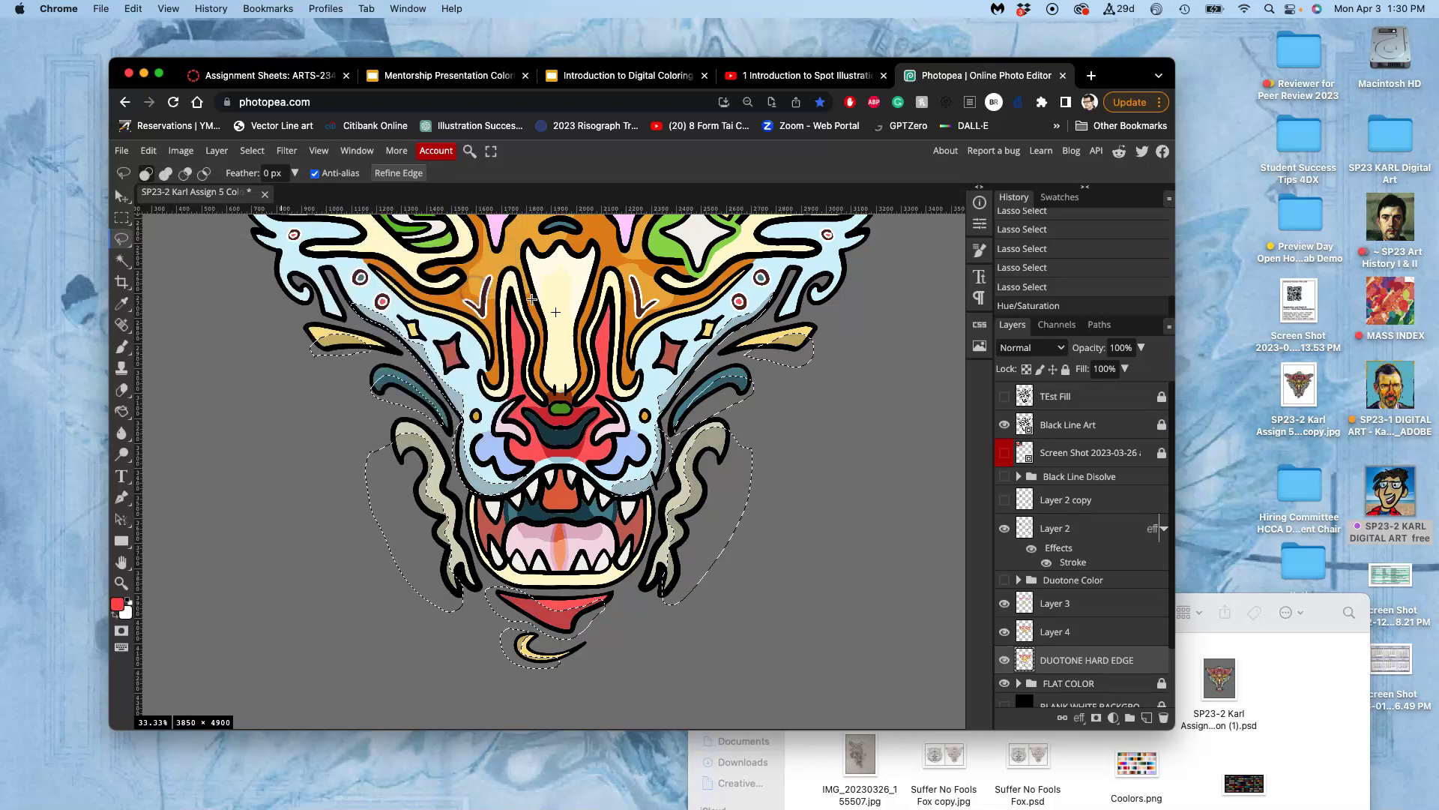
pyautogui.click(756, 404)
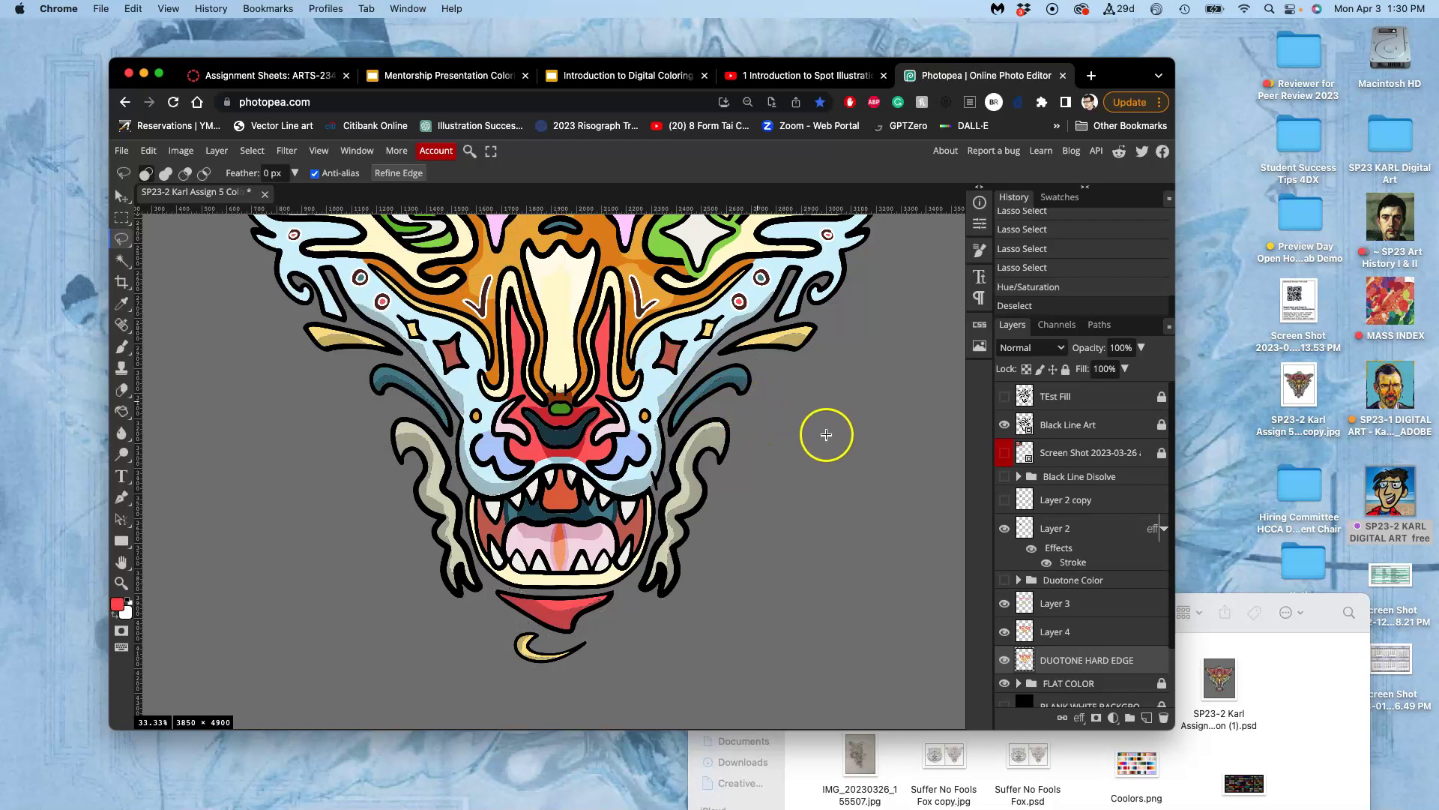
# Lasso a highlight area across the upper and inner part of the green iris in the illustration's left eye
pyautogui.scroll(-3, 829, 432)
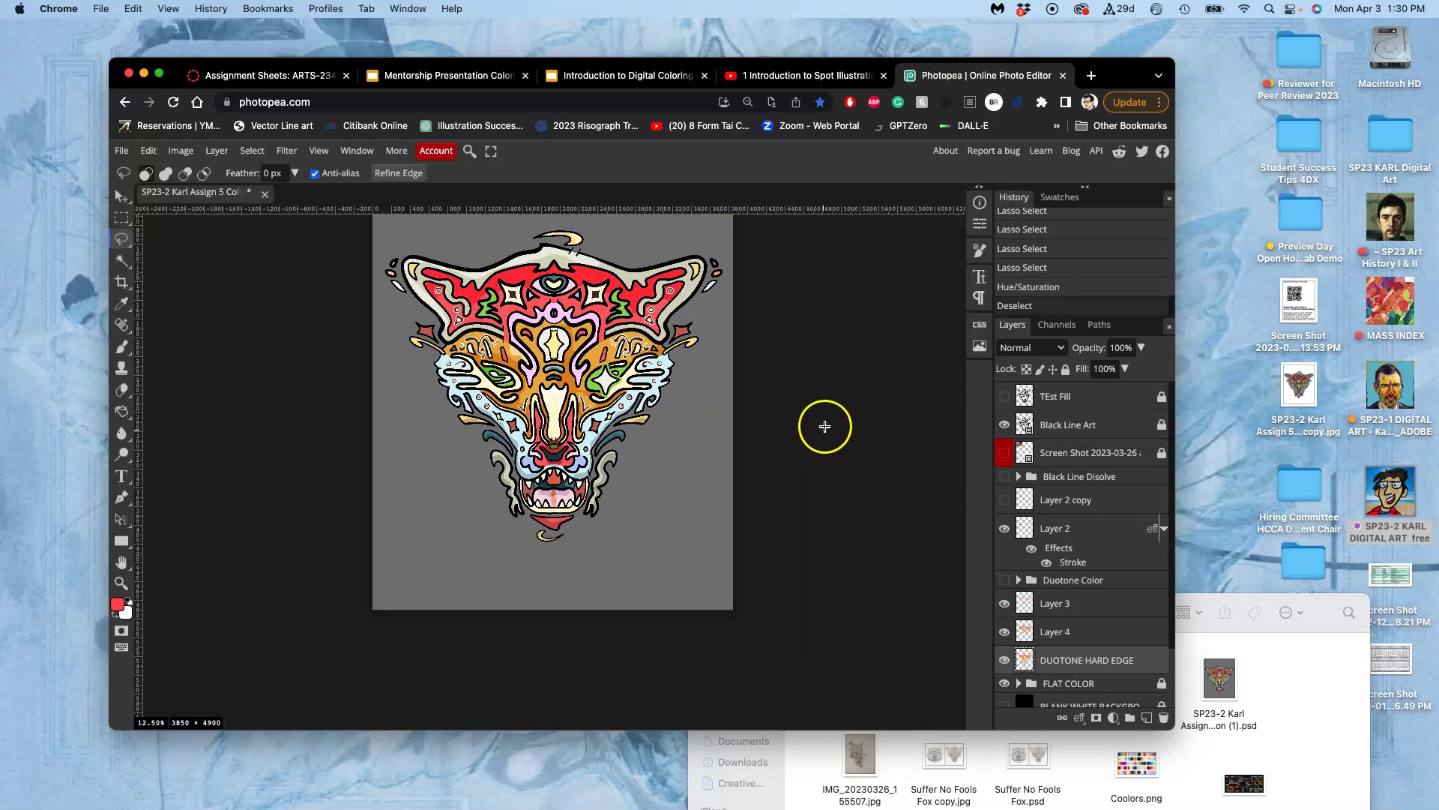
pyautogui.scroll(2, 787, 417)
pyautogui.scroll(5, 763, 432)
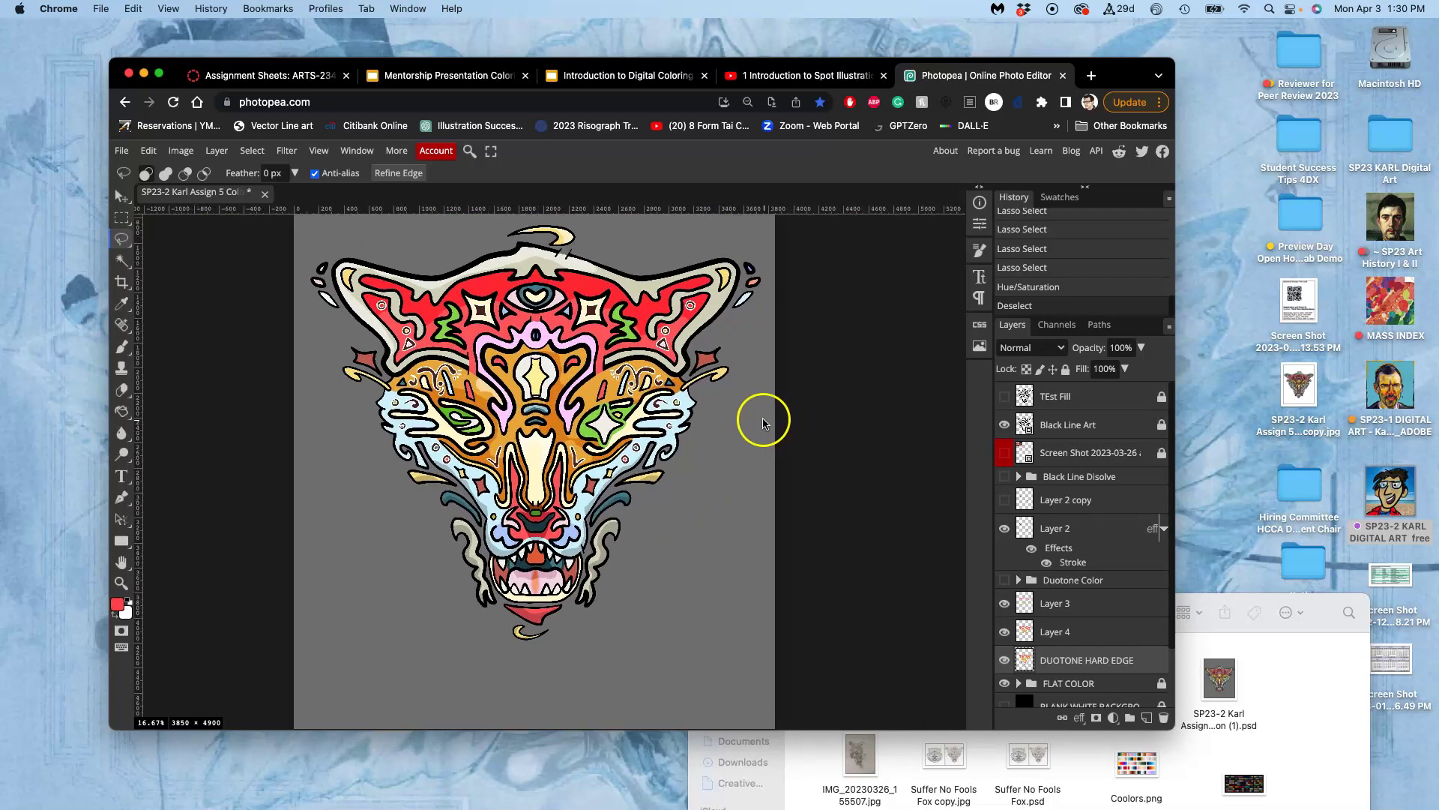
pyautogui.scroll(5, 628, 394)
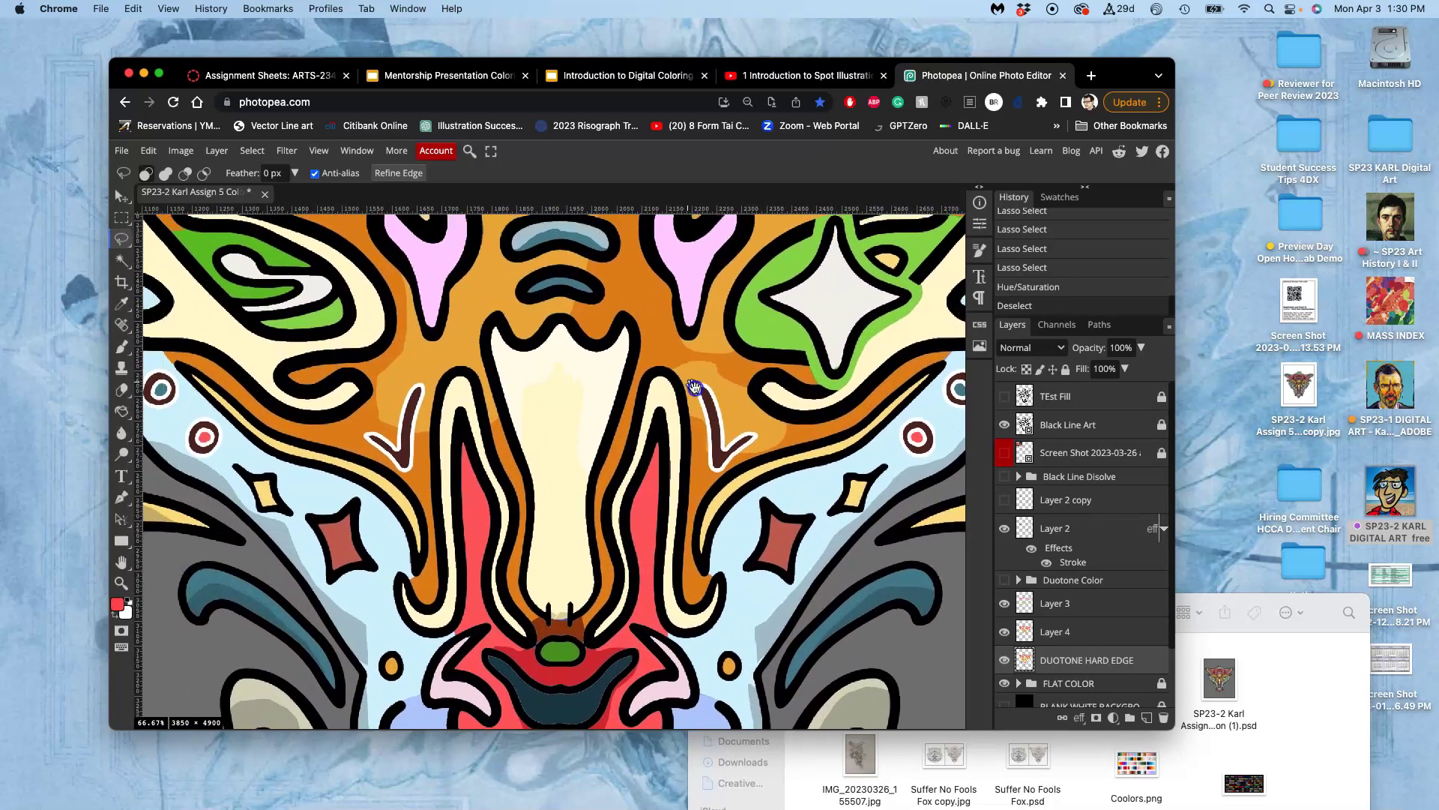
pyautogui.hscroll(4, 761, 428)
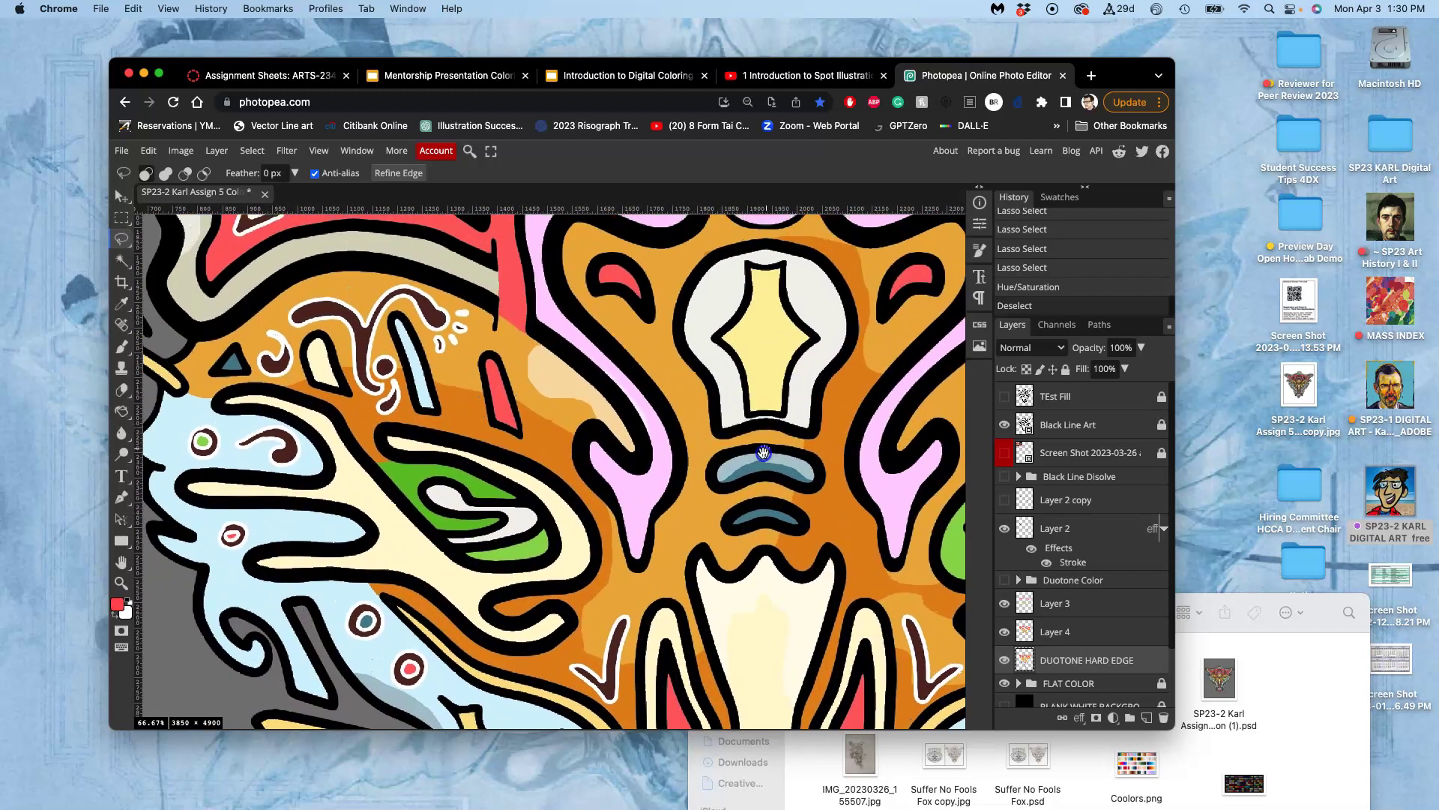
pyautogui.scroll(-3, 609, 402)
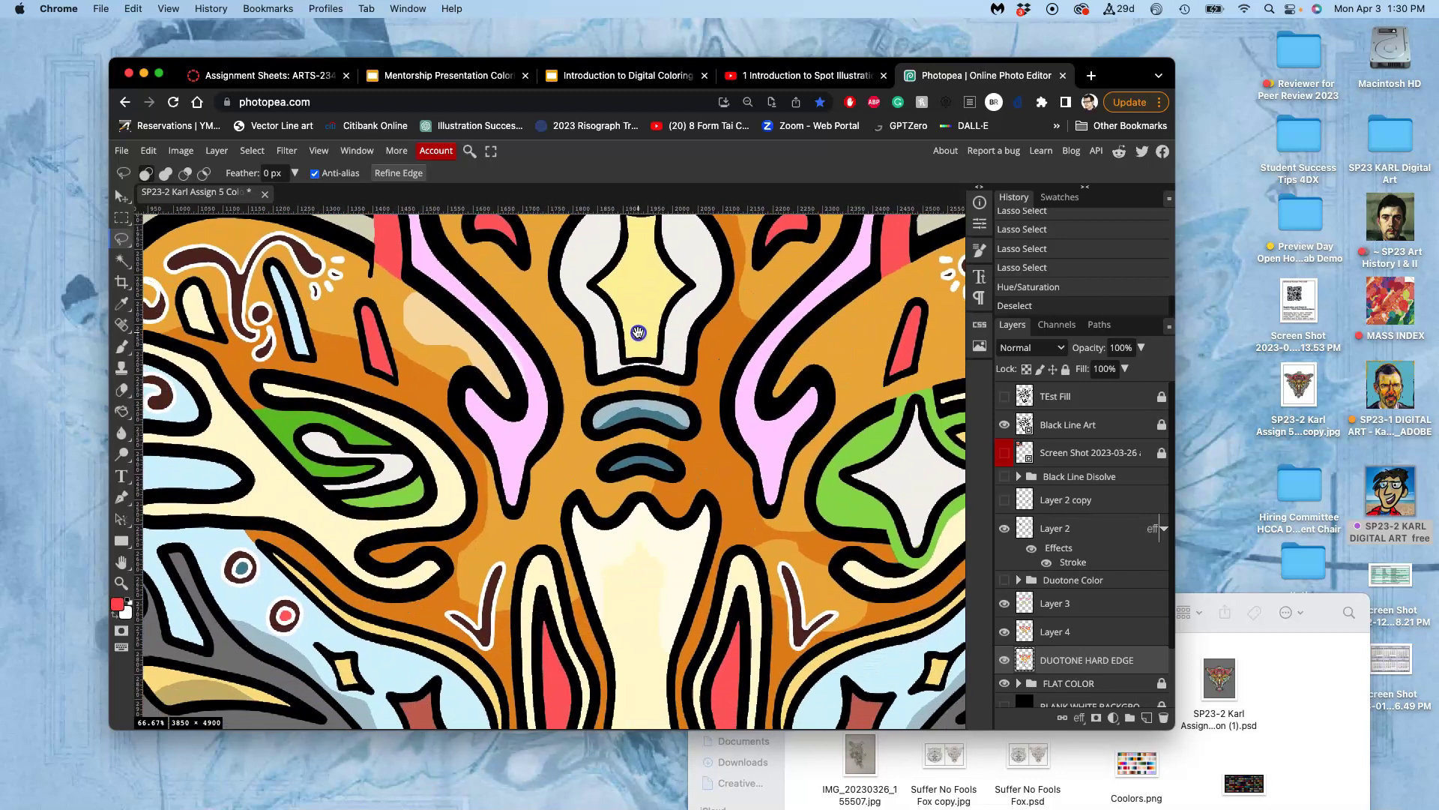
pyautogui.click(121, 238)
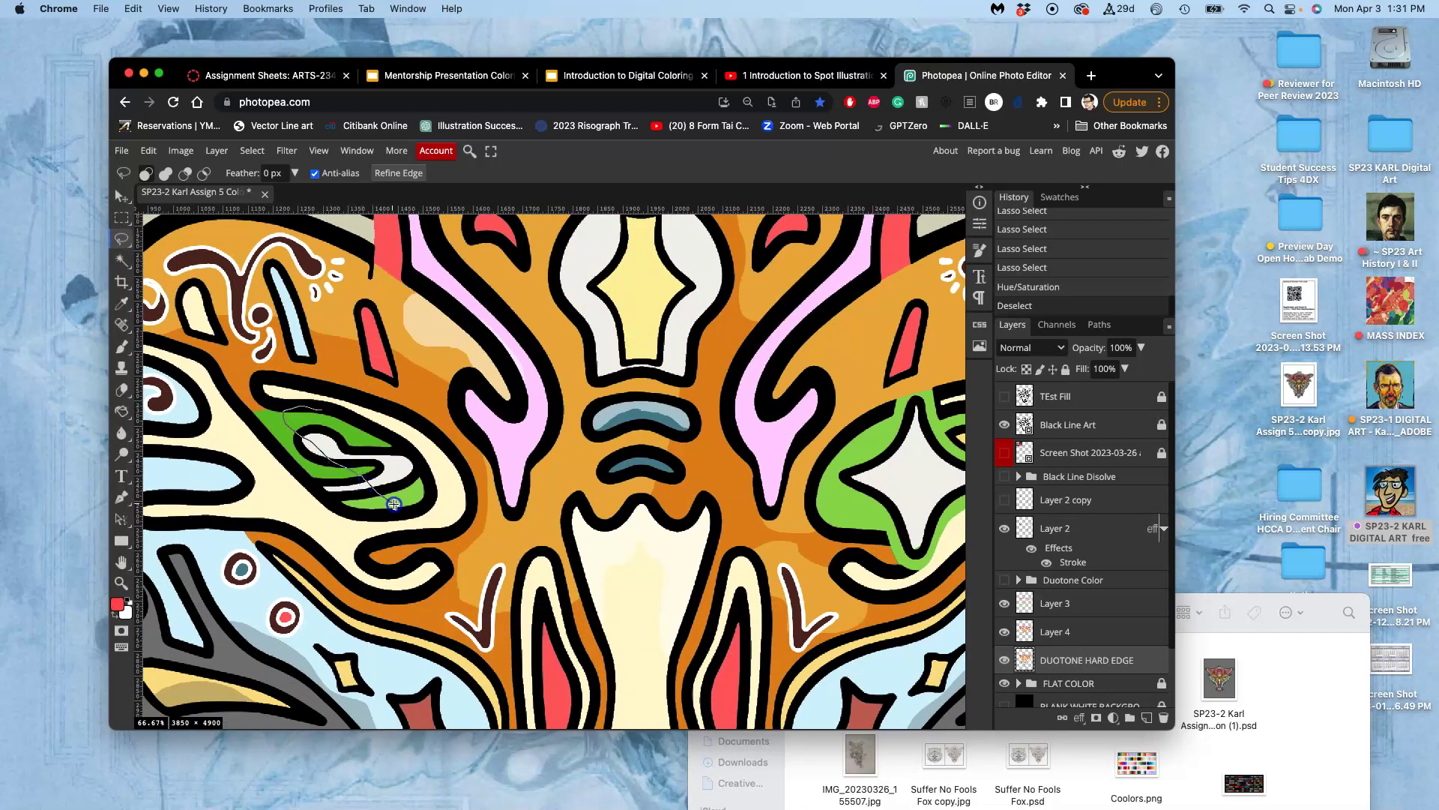
pyautogui.moveTo(319, 401); pyautogui.dragTo(319, 402)
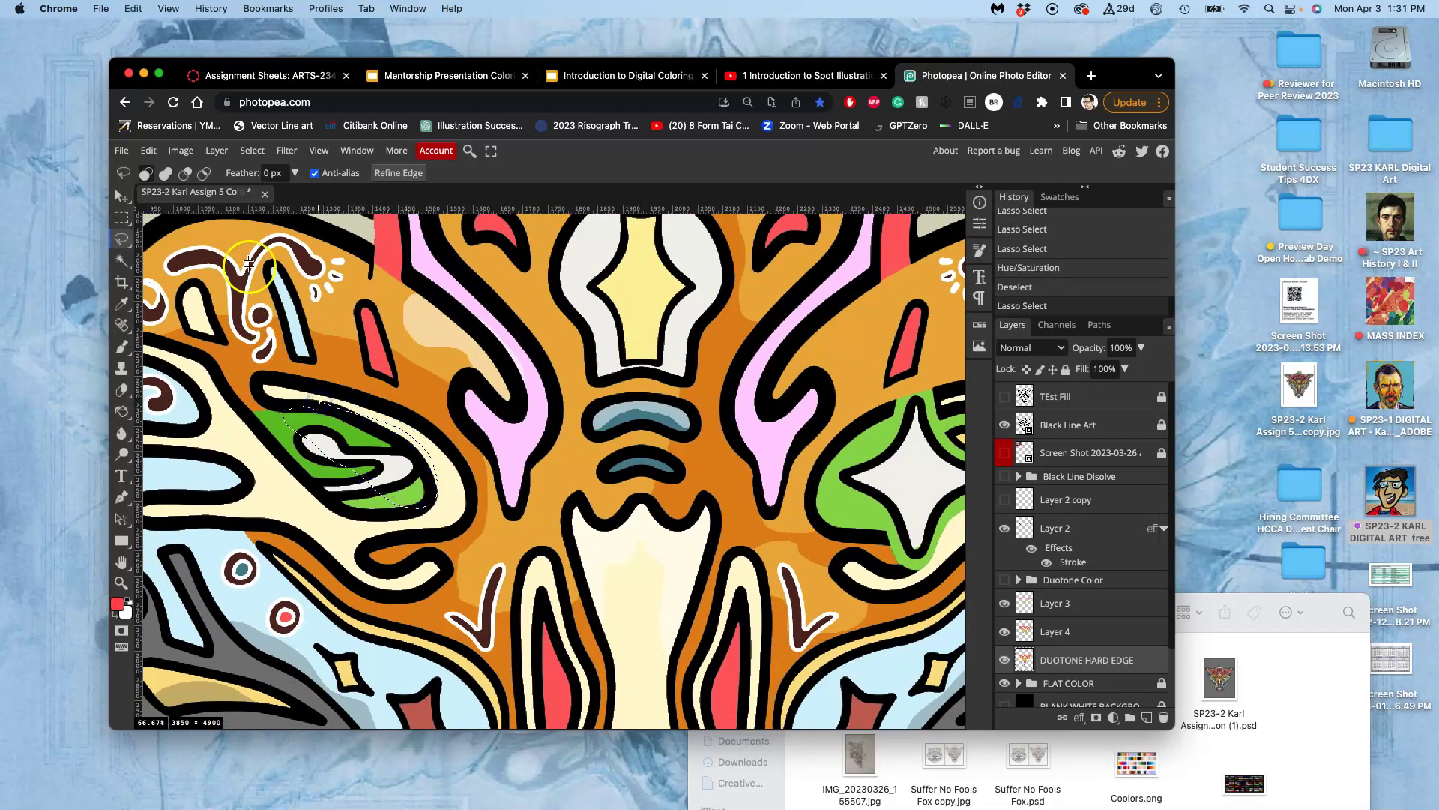
# Lighten the selected part of the green iris with Hue/Saturation at Lightness 58, and clear the selection
pyautogui.click(180, 150)
pyautogui.moveTo(202, 201)
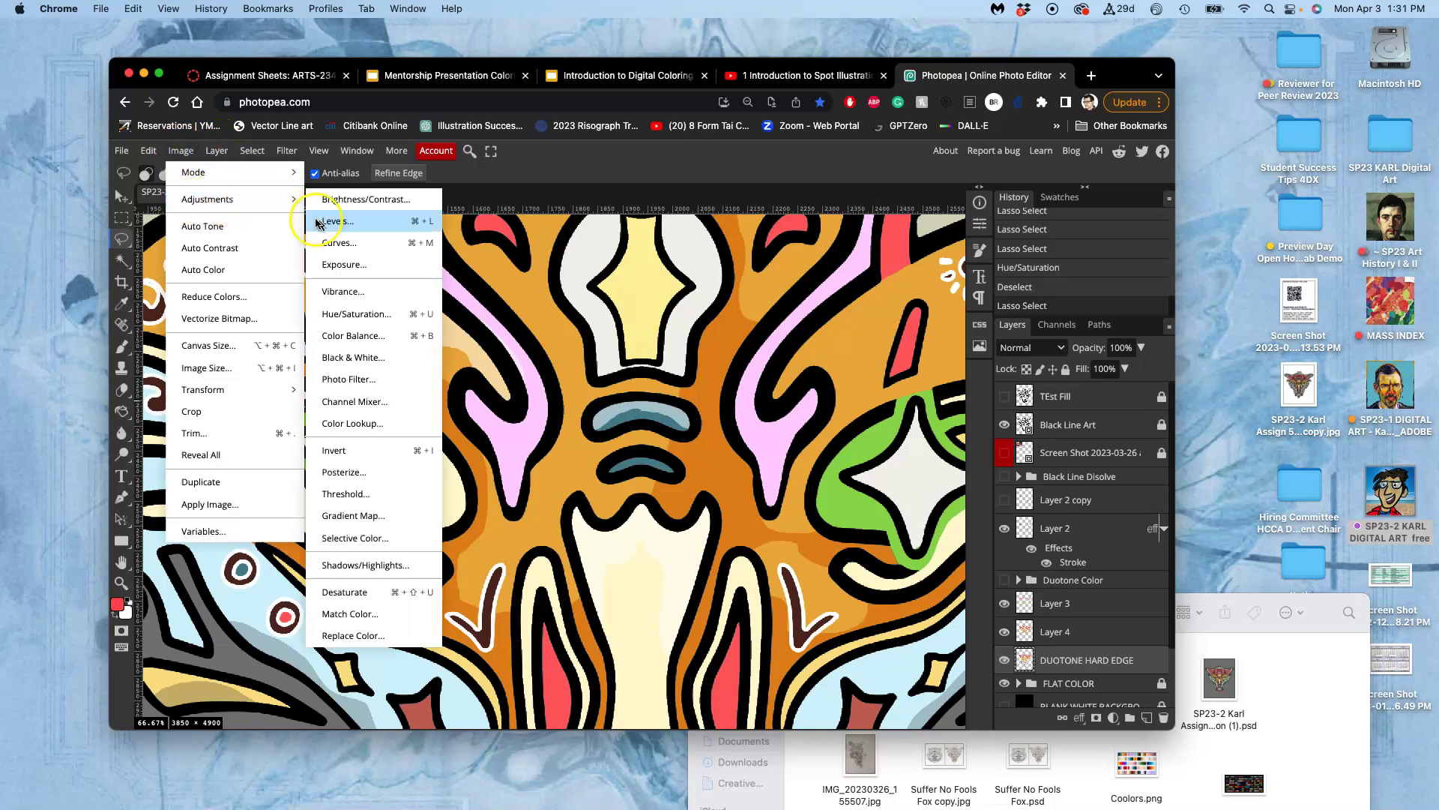
pyautogui.click(355, 316)
pyautogui.moveTo(323, 383); pyautogui.dragTo(369, 383)
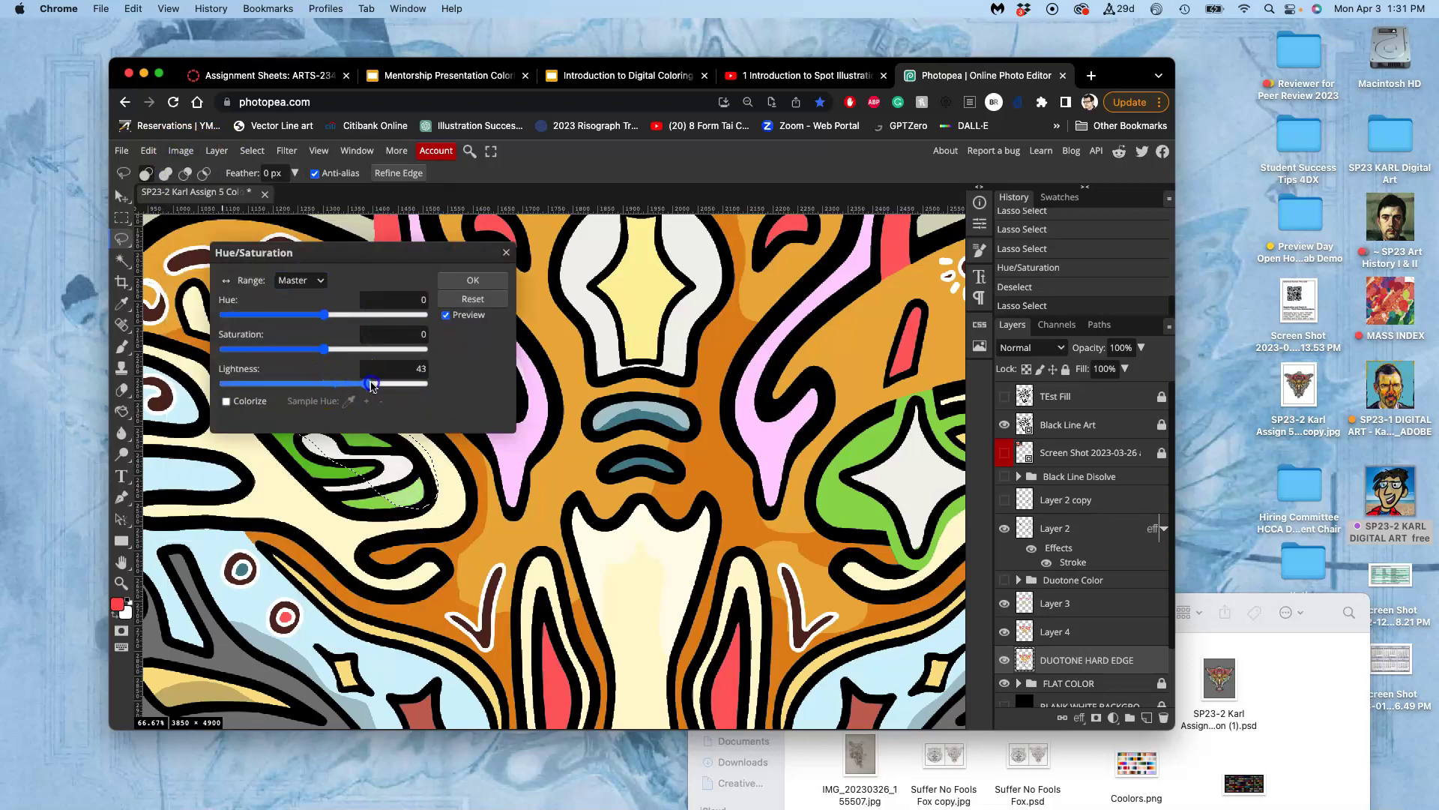
pyautogui.moveTo(373, 252); pyautogui.dragTo(629, 239)
pyautogui.moveTo(600, 370); pyautogui.dragTo(641, 370)
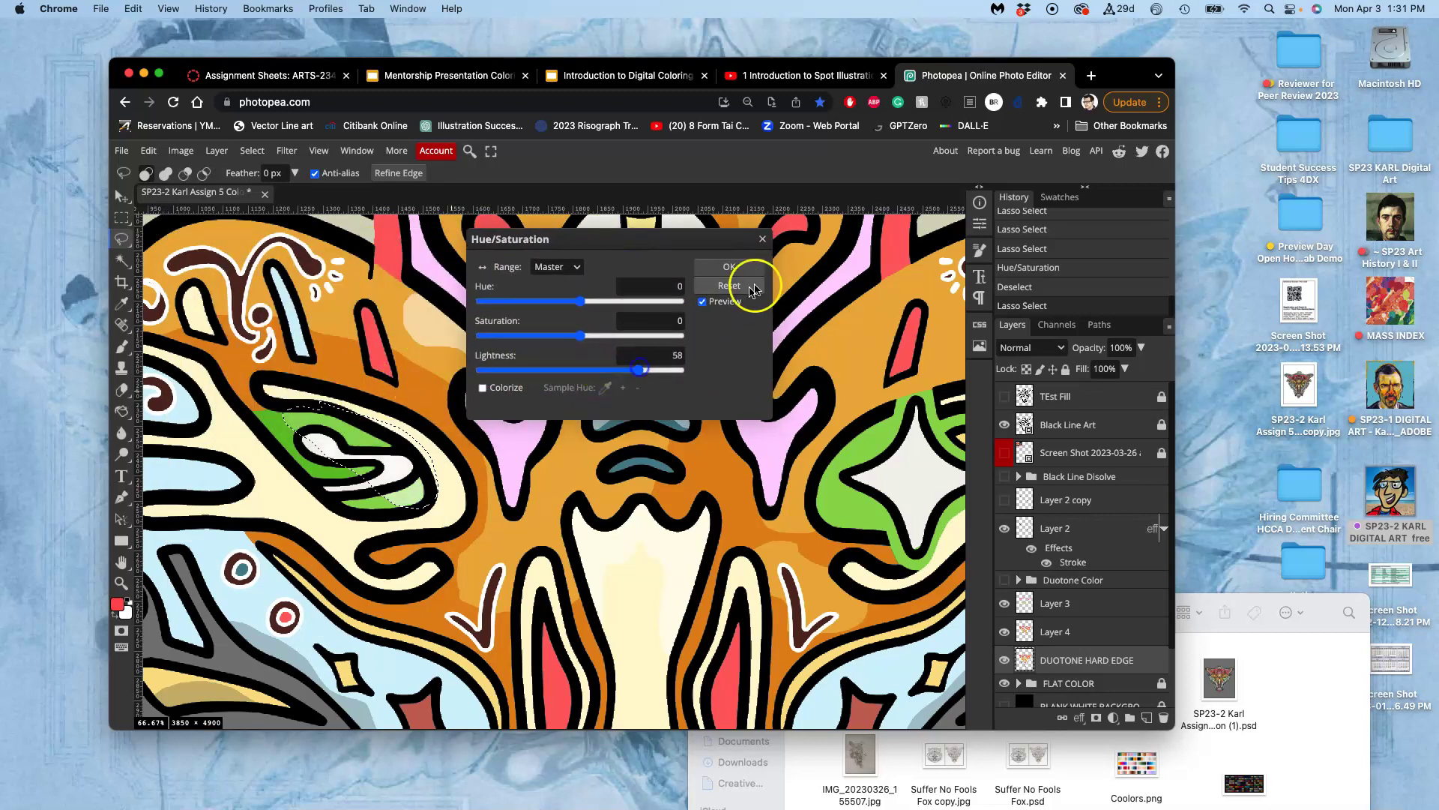
pyautogui.click(732, 265)
pyautogui.press('super+d')
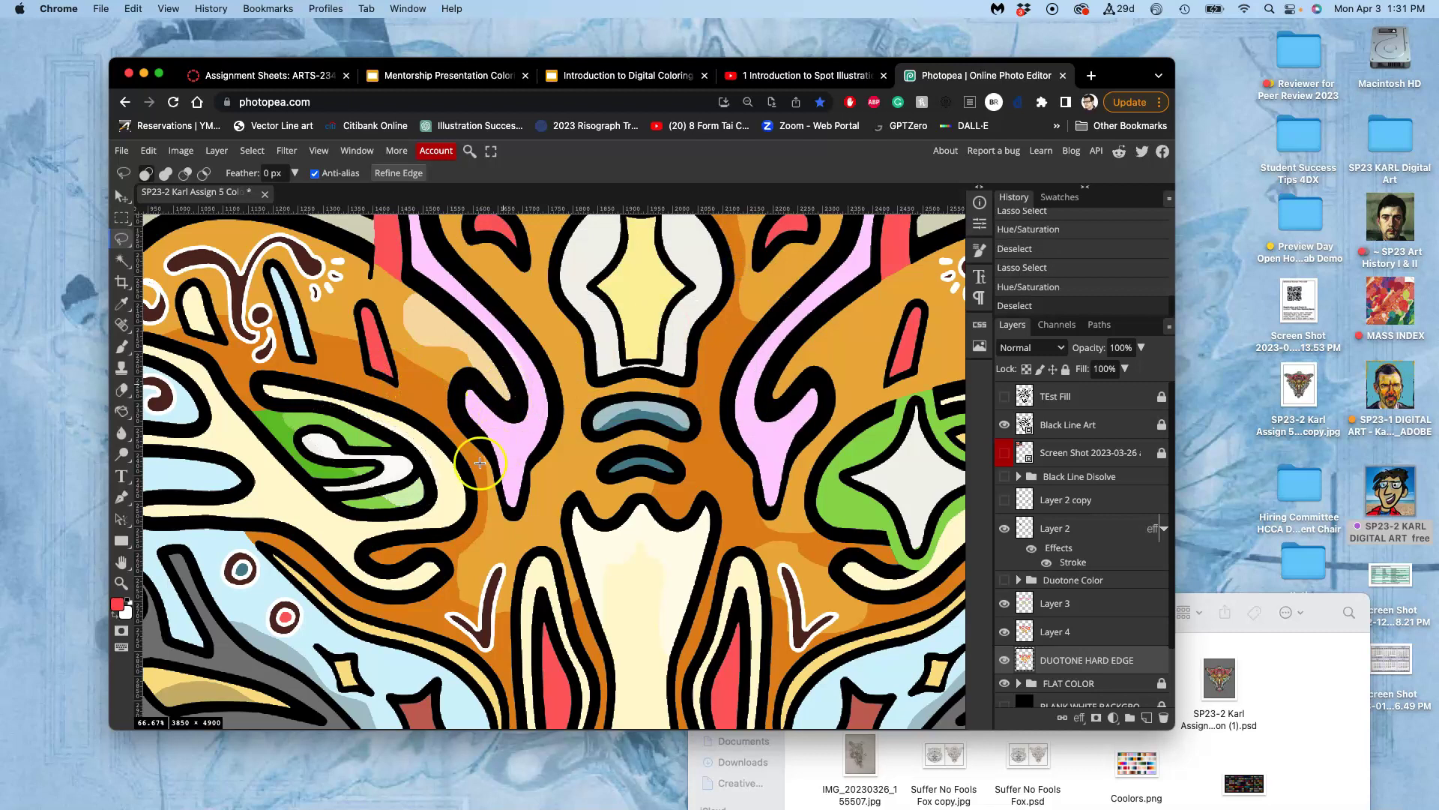
# Lasso the lower inner corner of the green around the star-shaped pupil, lighten it with Hue/Saturation at Lightness 54, and deselect
pyautogui.scroll(-1, 605, 439)
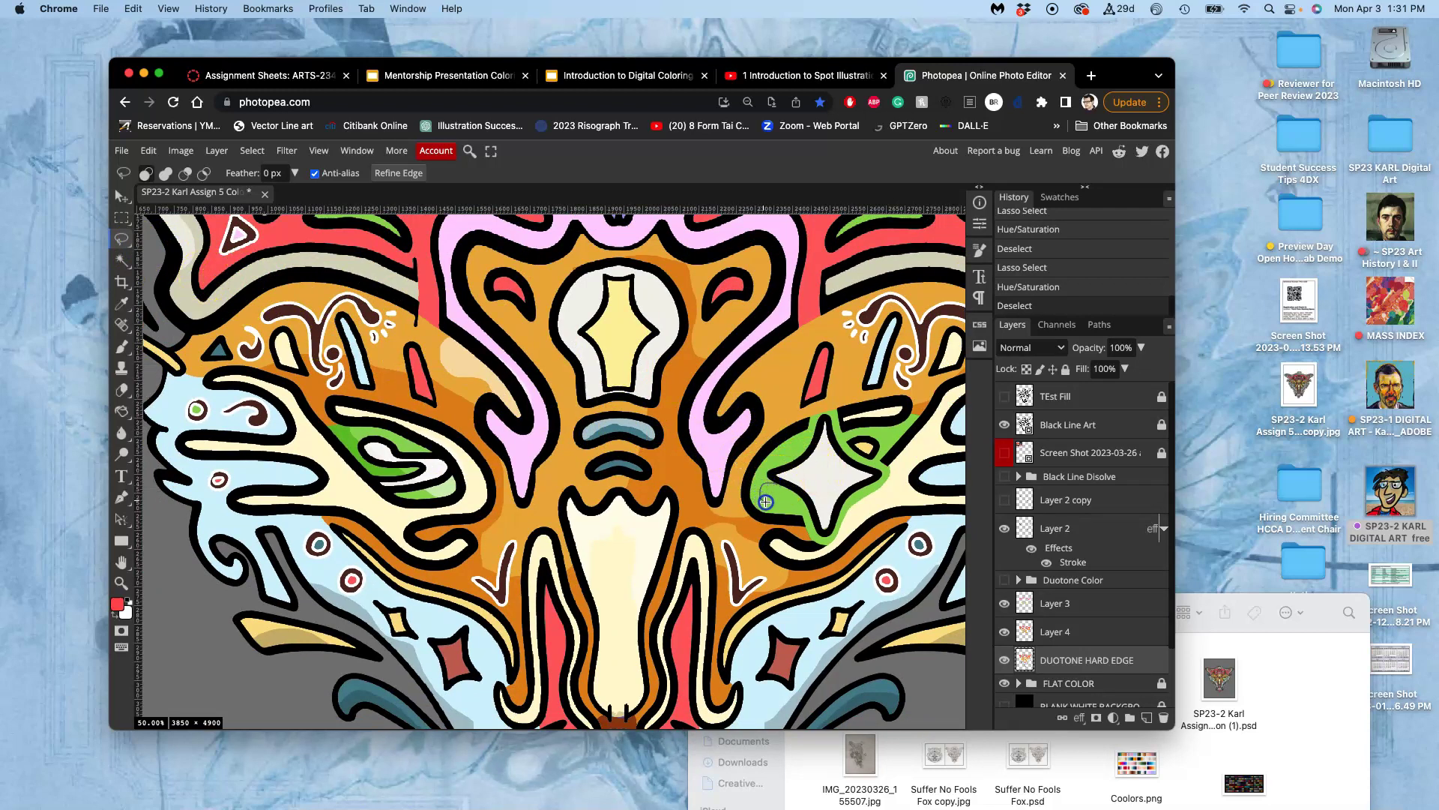
pyautogui.moveTo(799, 501); pyautogui.dragTo(795, 499)
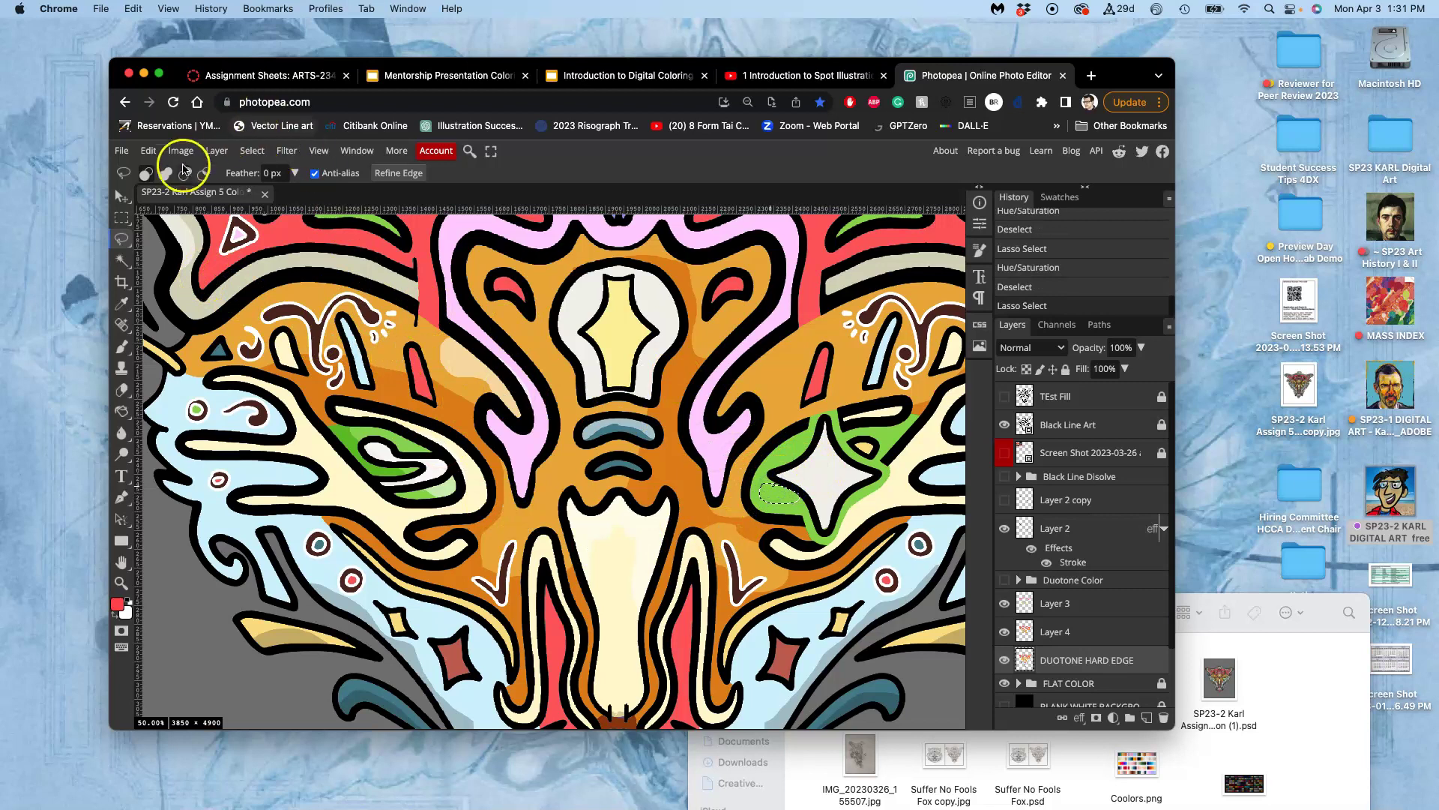
pyautogui.click(181, 151)
pyautogui.moveTo(218, 199)
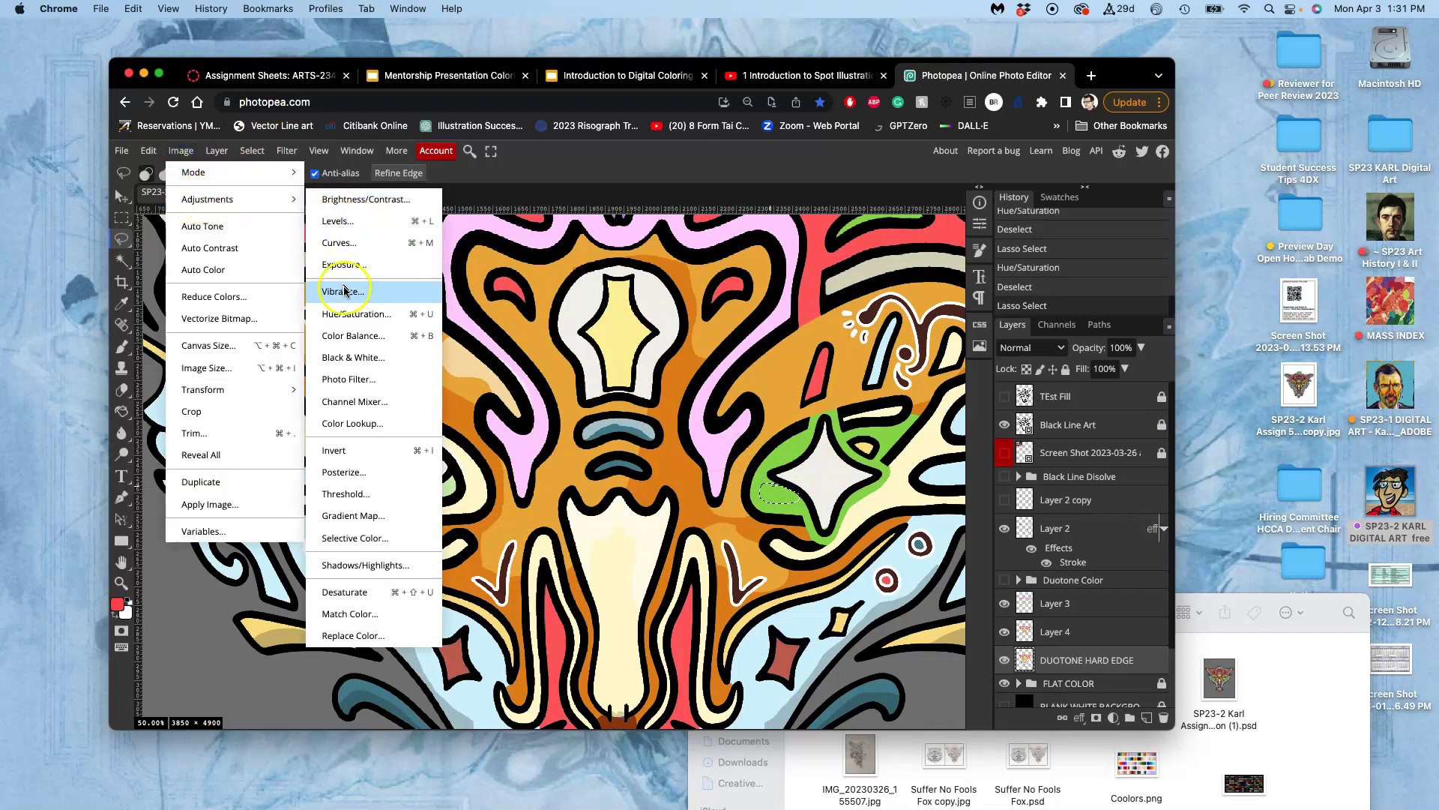
pyautogui.click(349, 315)
pyautogui.moveTo(578, 370); pyautogui.dragTo(600, 373)
pyautogui.moveTo(537, 367); pyautogui.dragTo(618, 365)
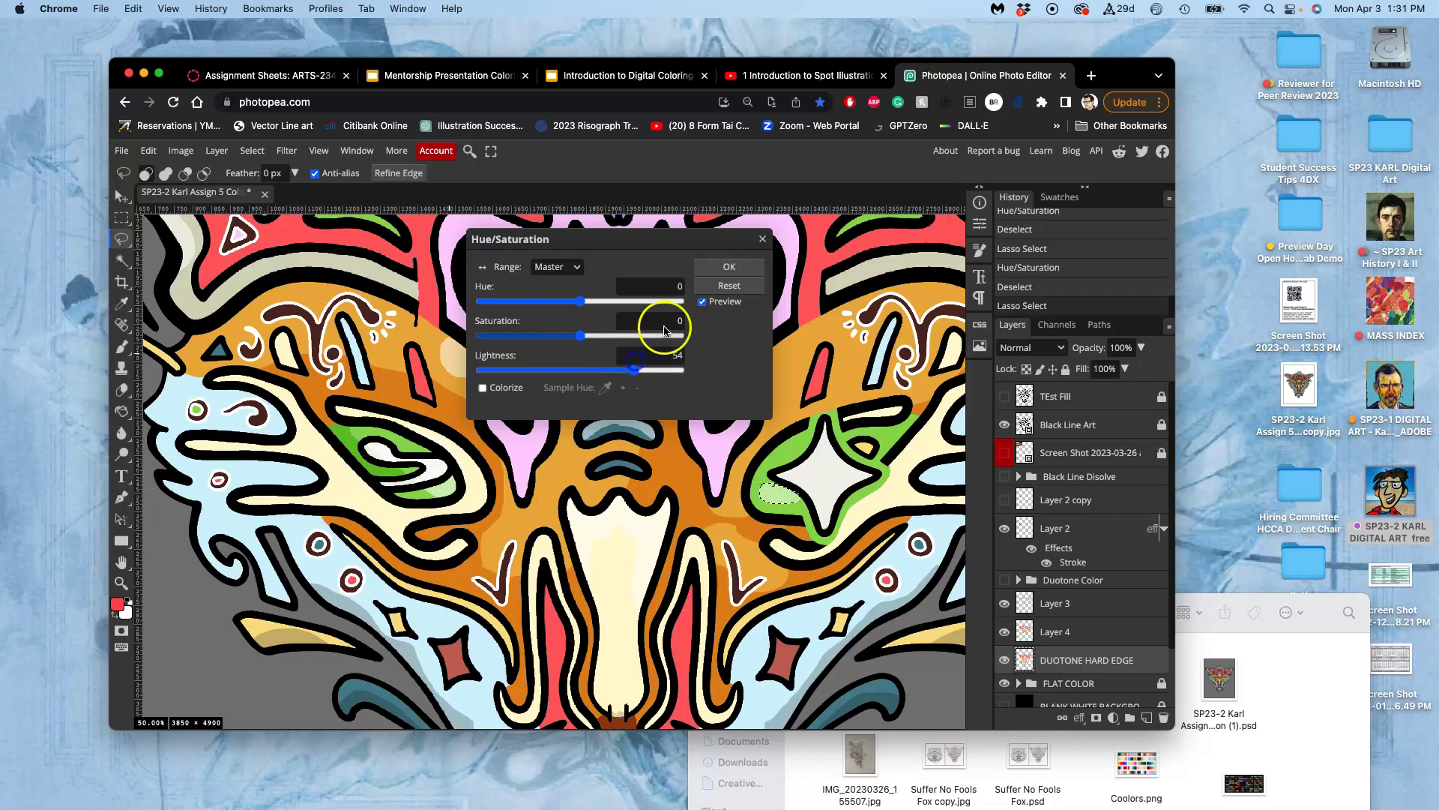
pyautogui.click(729, 267)
pyautogui.click(758, 376)
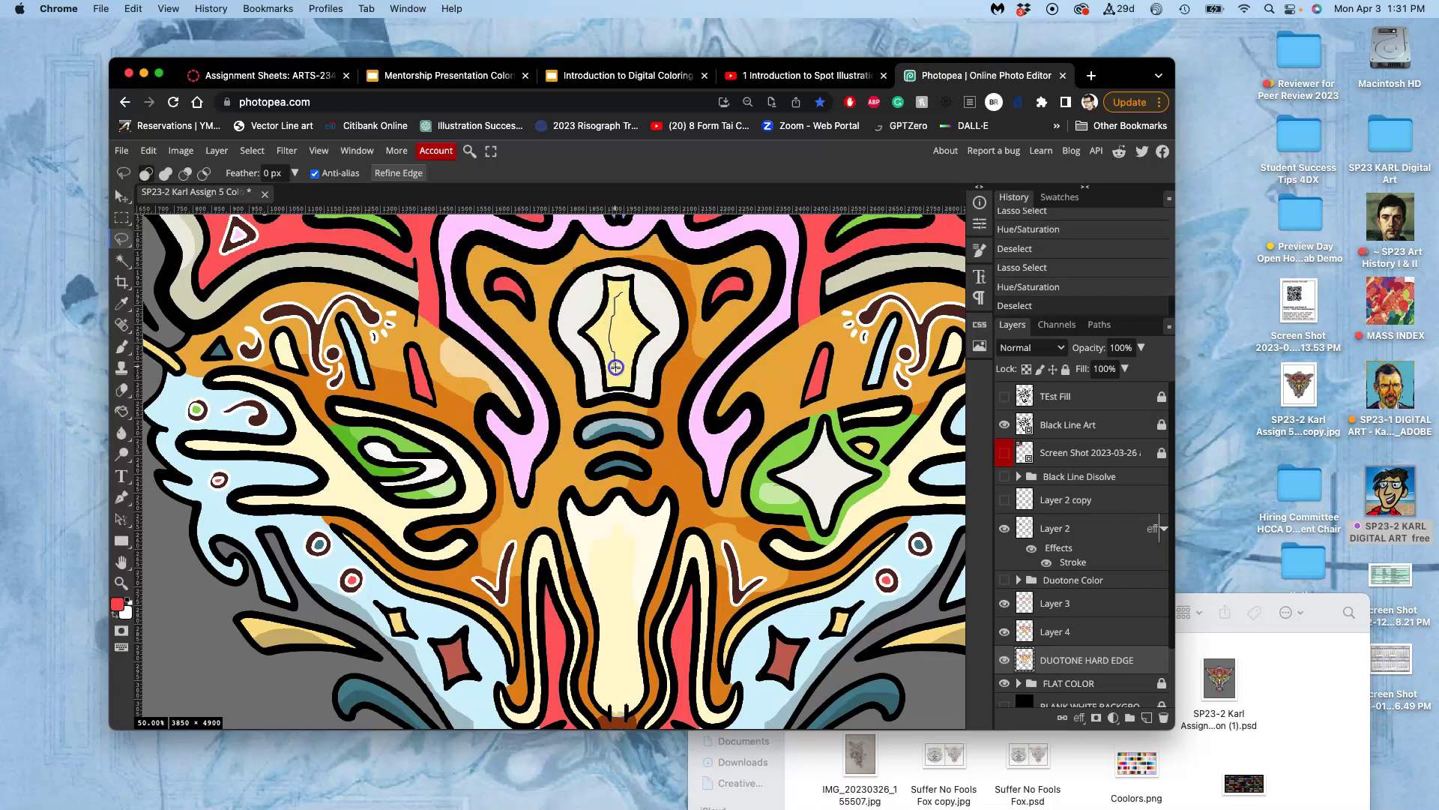
# Lasso the middle of the yellow forehead diamond, brighten it with Levels at a midtone value of 2.57, and deselect
pyautogui.moveTo(630, 326); pyautogui.dragTo(622, 291)
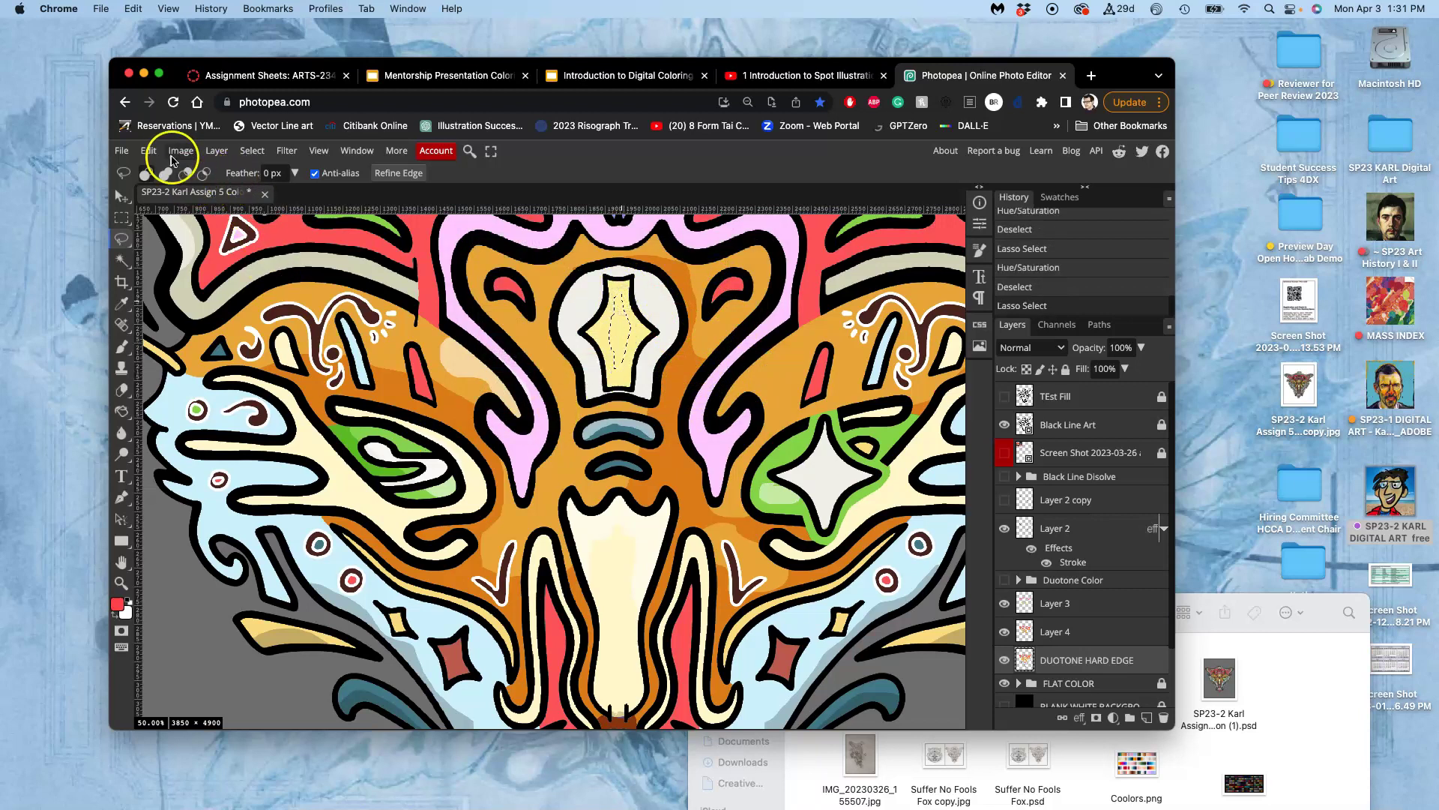
pyautogui.click(180, 151)
pyautogui.moveTo(224, 190)
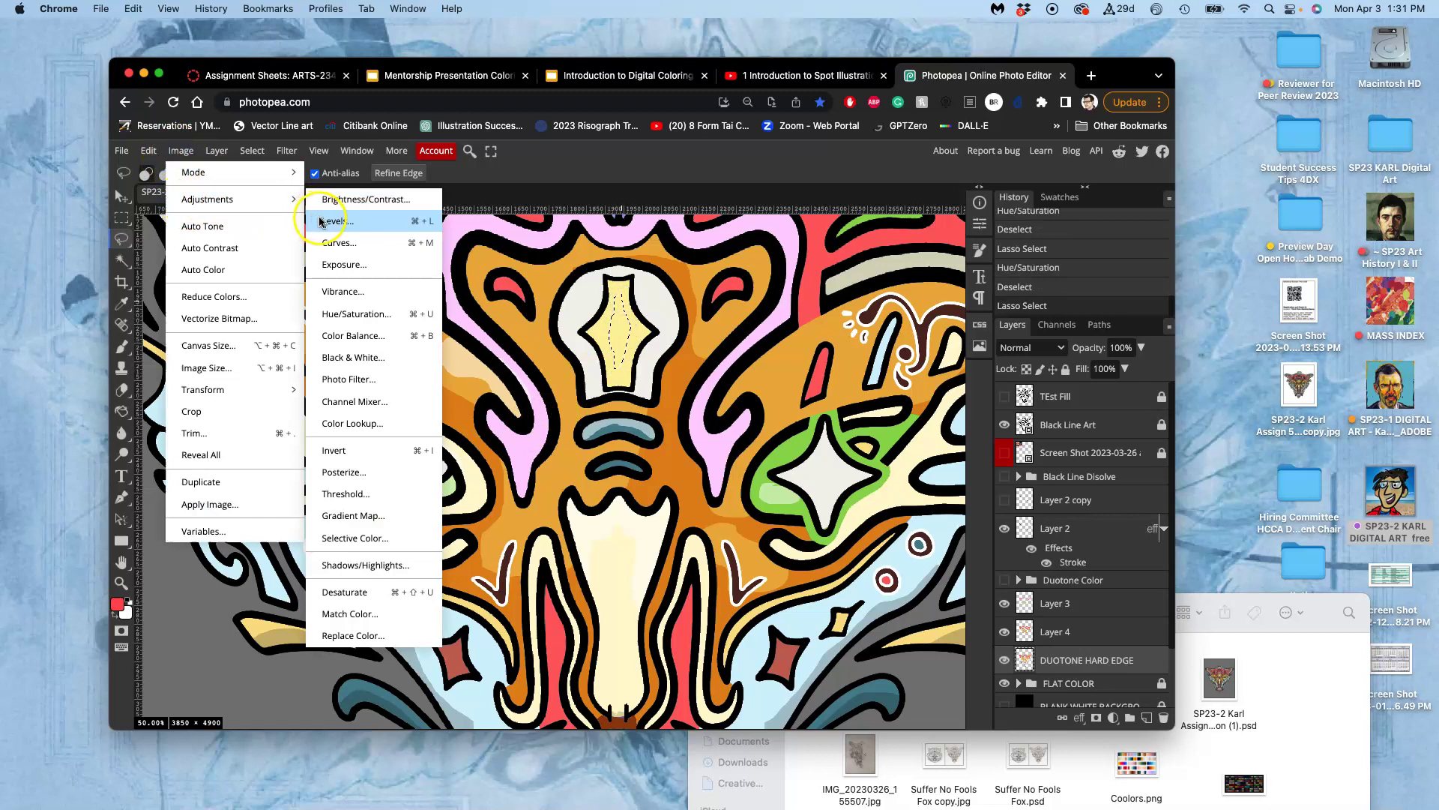
pyautogui.click(369, 215)
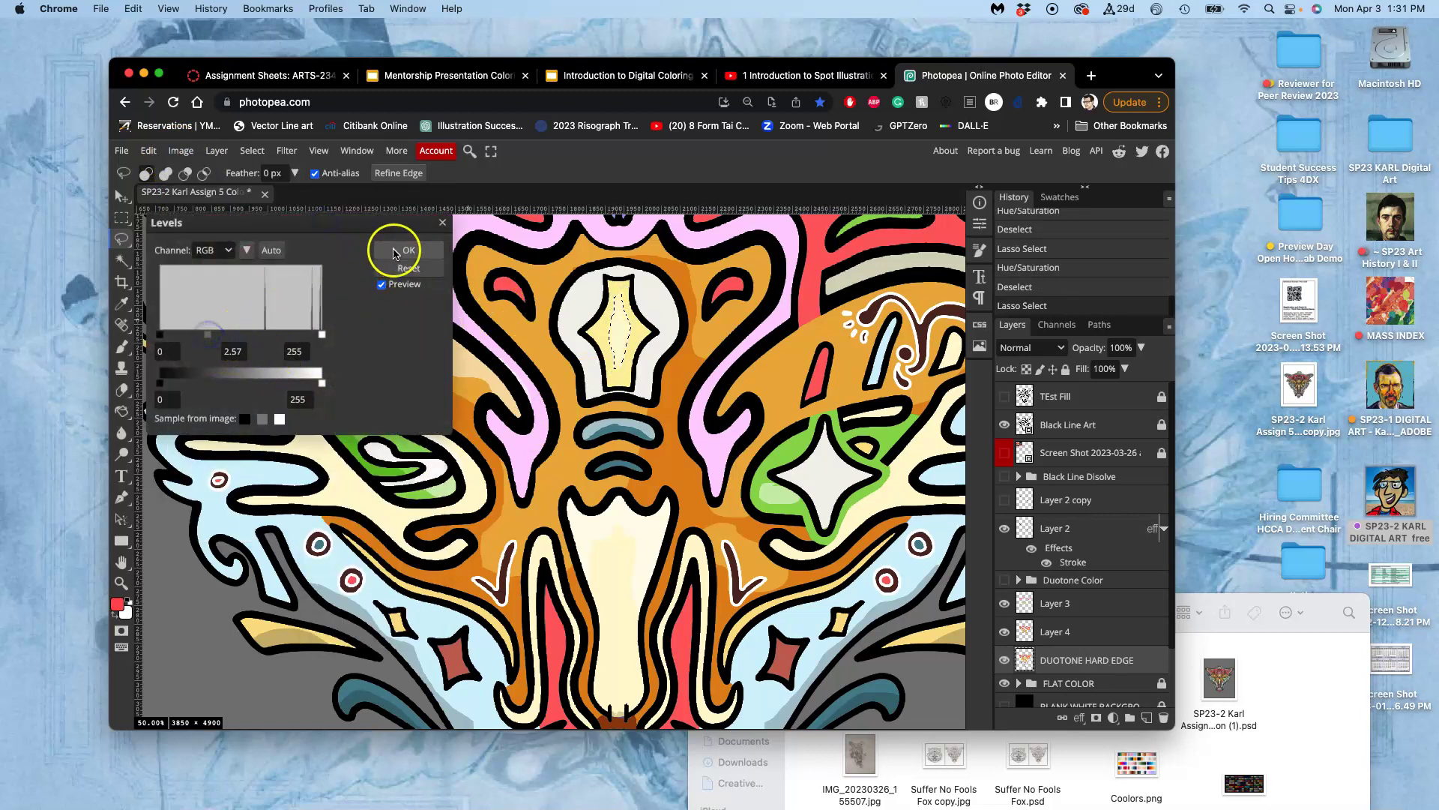
pyautogui.click(398, 249)
pyautogui.hotkey('ctrl', 'd')
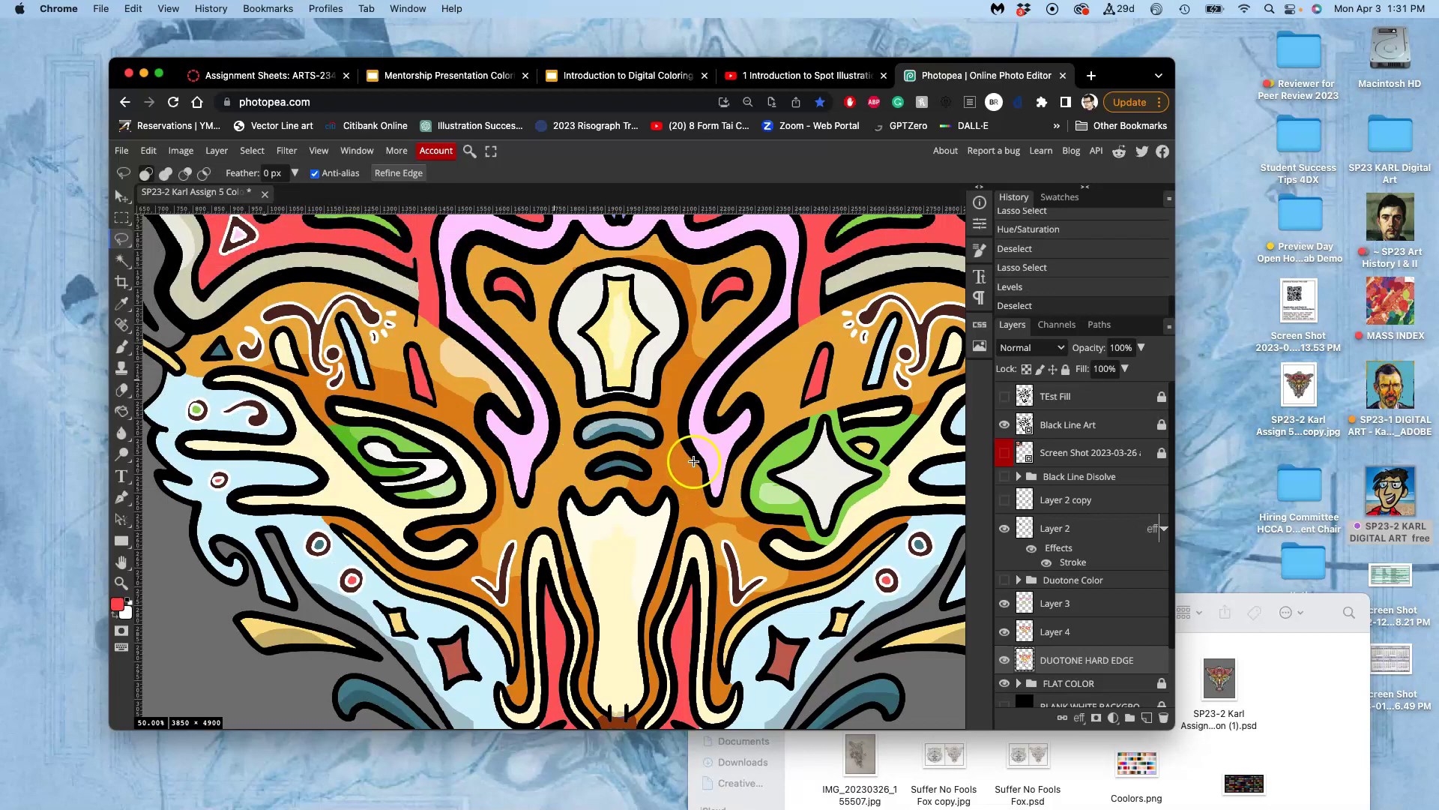
# Examine the shading on the whole head, and inspect the yellow diamond and third eye on the forehead up close
pyautogui.hotkey('ctrl', '-')
pyautogui.hotkey('ctrl', '-')
pyautogui.hotkey('ctrl', '-')
pyautogui.hotkey('ctrl', '-')
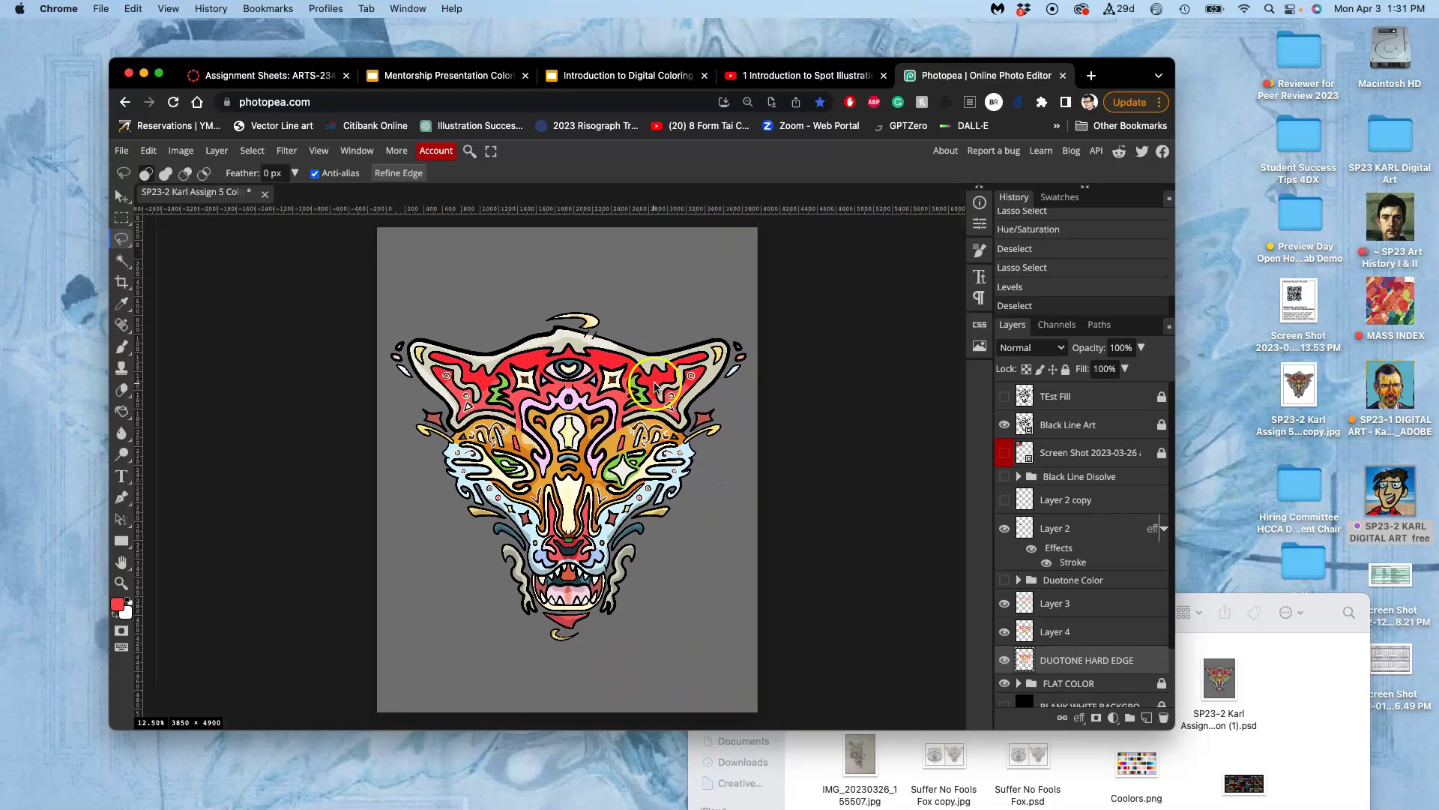
pyautogui.hotkey('ctrl', '+')
pyautogui.hotkey('ctrl', '+')
pyautogui.hotkey('ctrl', '+')
pyautogui.hotkey('ctrl', '+')
pyautogui.hotkey('ctrl', '+')
pyautogui.hotkey('ctrl', '+')
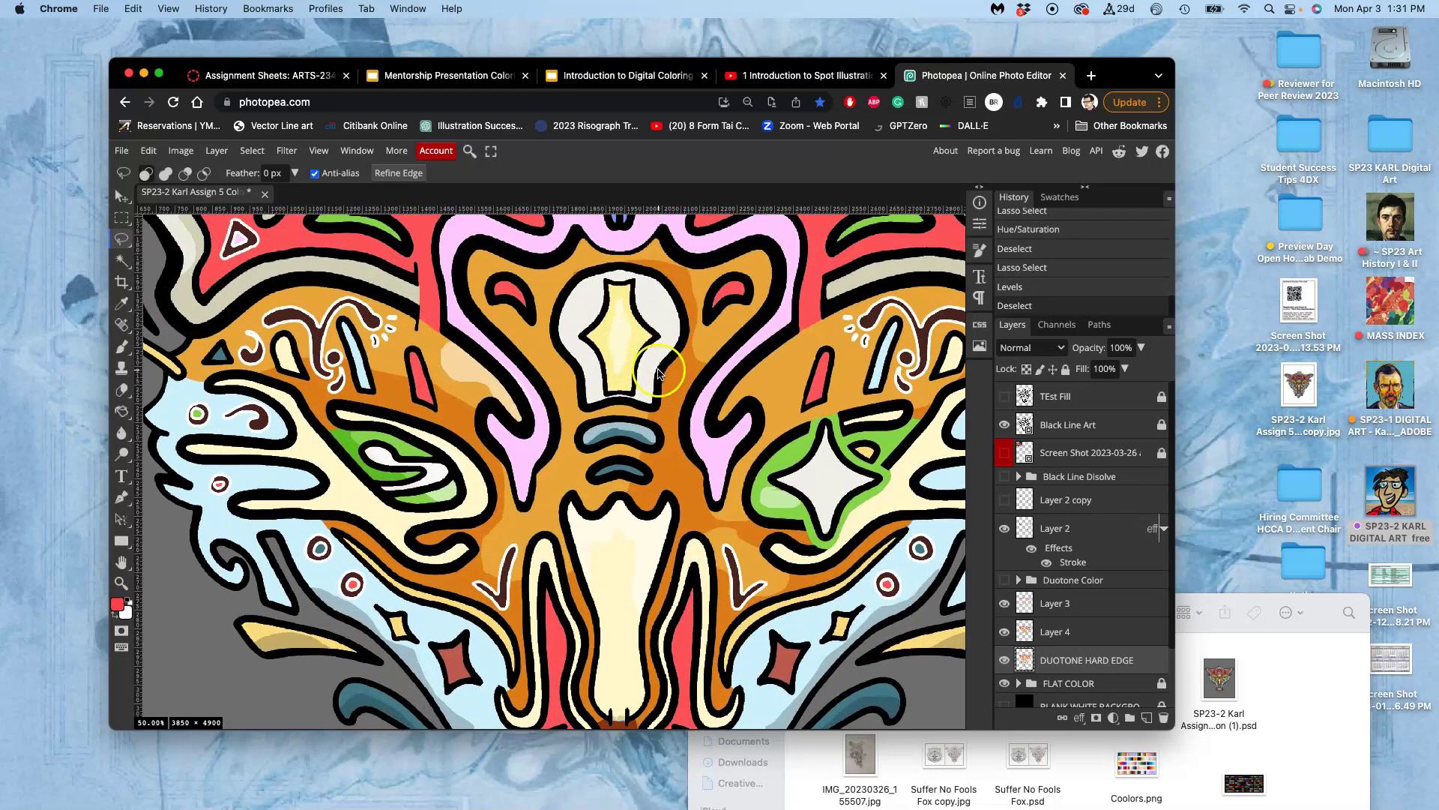
pyautogui.scroll(10, 676, 329)
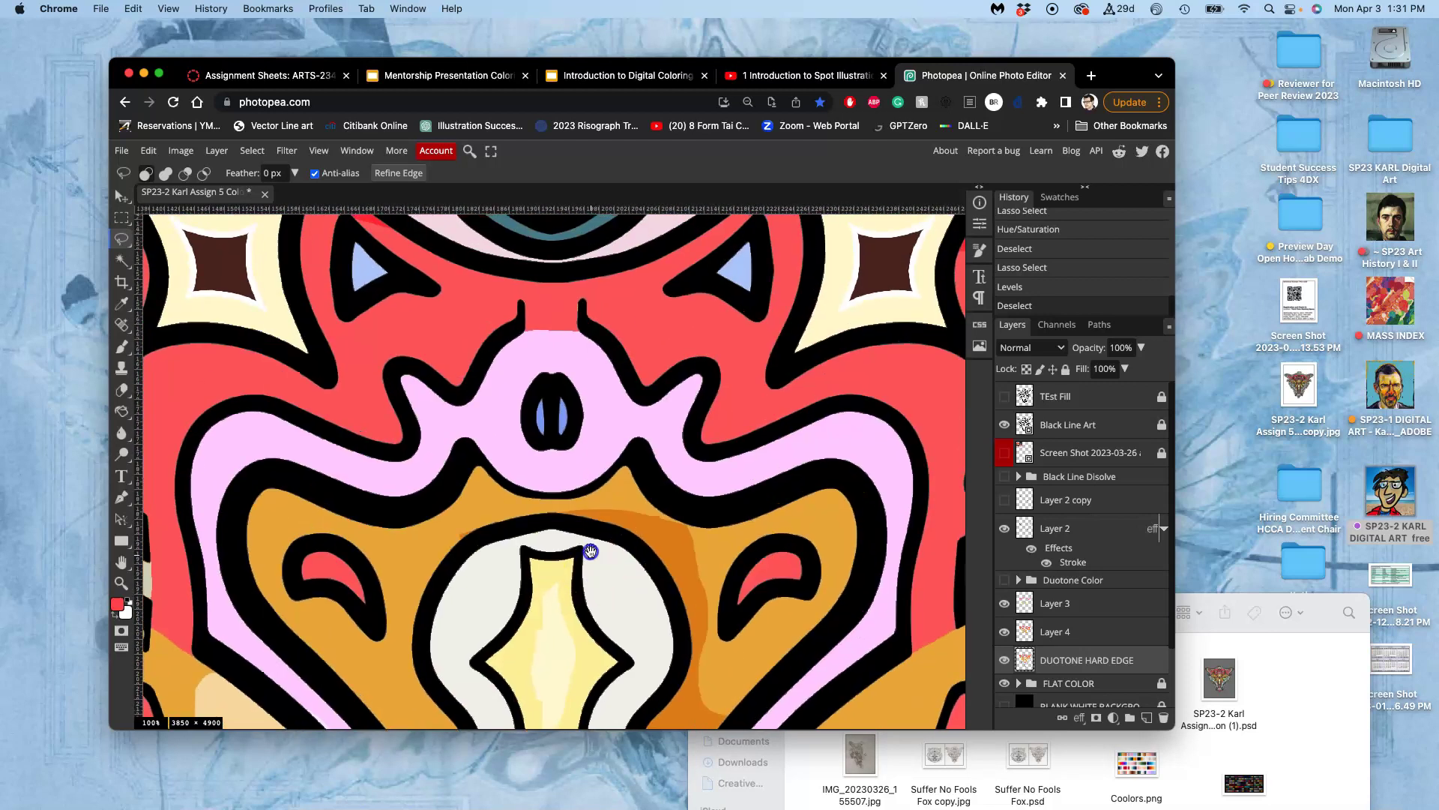
pyautogui.scroll(2, 615, 406)
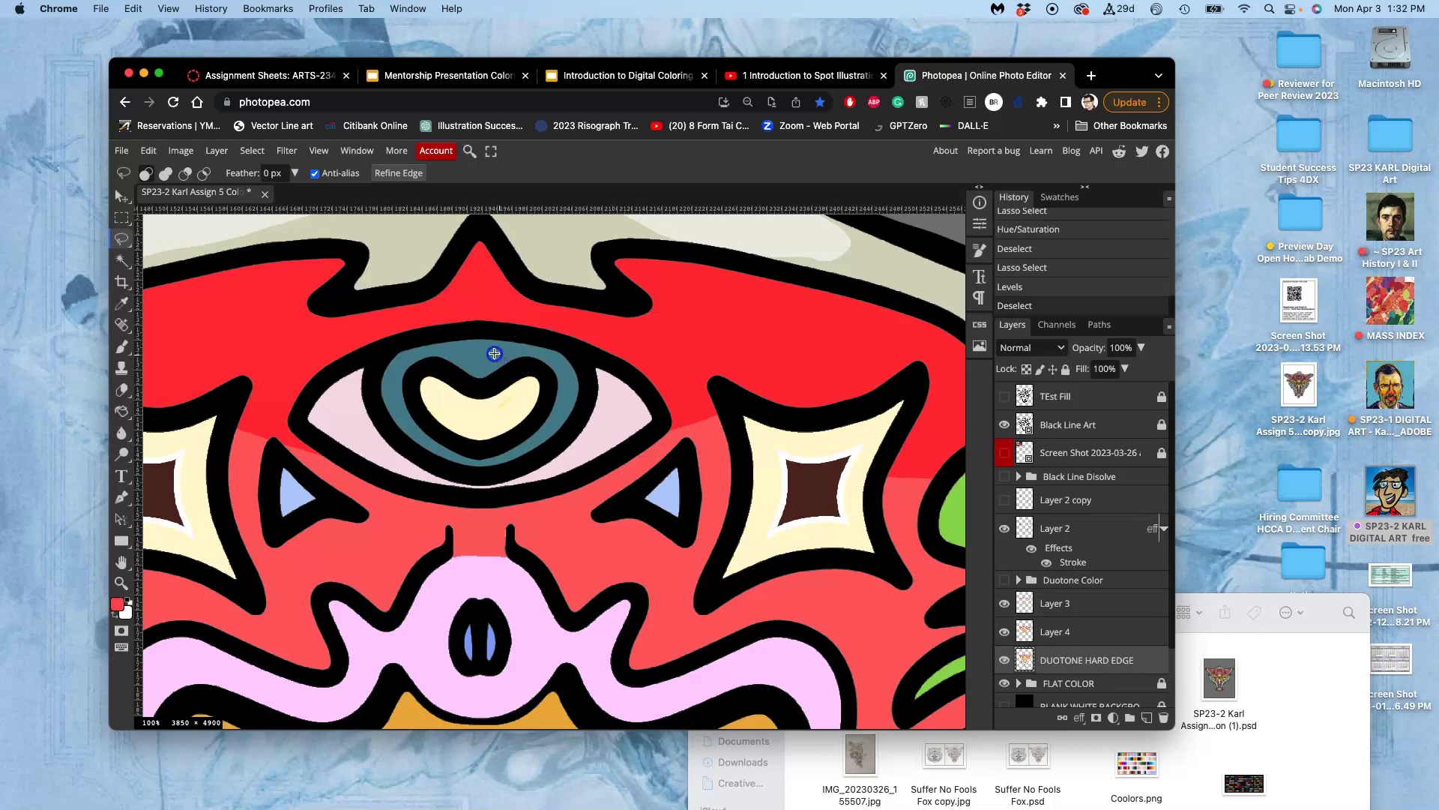
# Lasso an oval across the upper middle of the third eye's iris and pupil, and brighten it with Levels at a midtone value of 1.78
pyautogui.moveTo(529, 382); pyautogui.dragTo(519, 366)
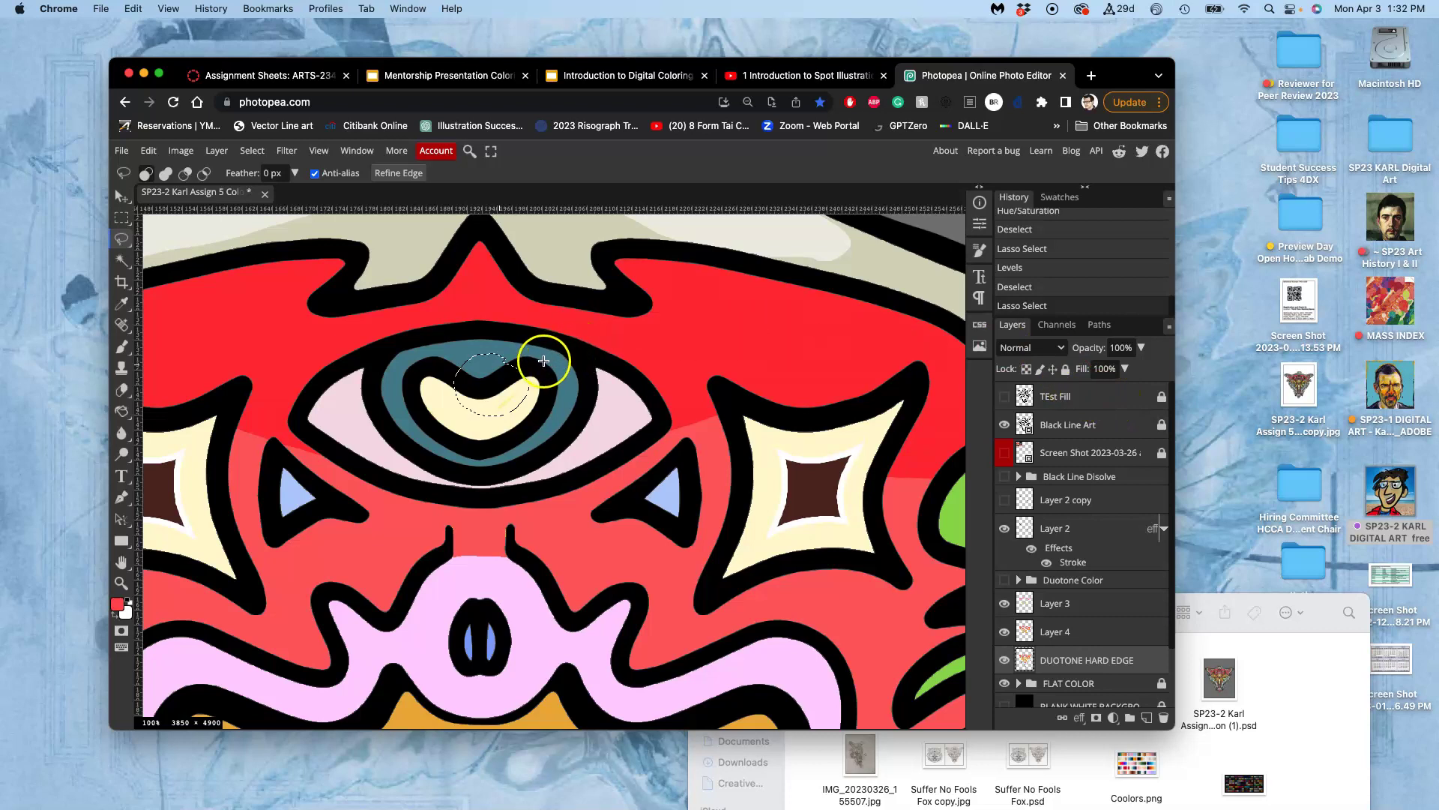
pyautogui.click(179, 151)
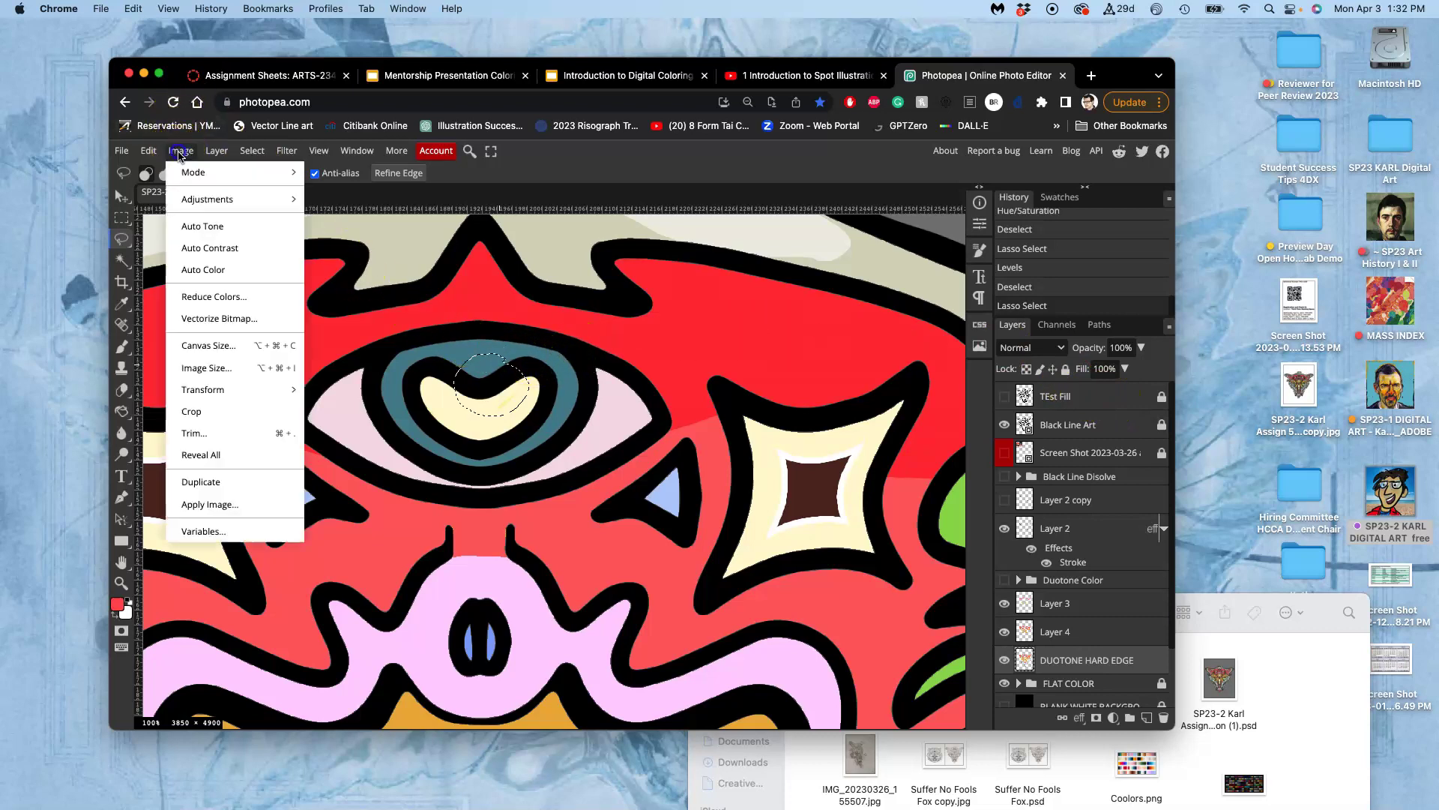
pyautogui.moveTo(199, 200)
pyautogui.click(330, 221)
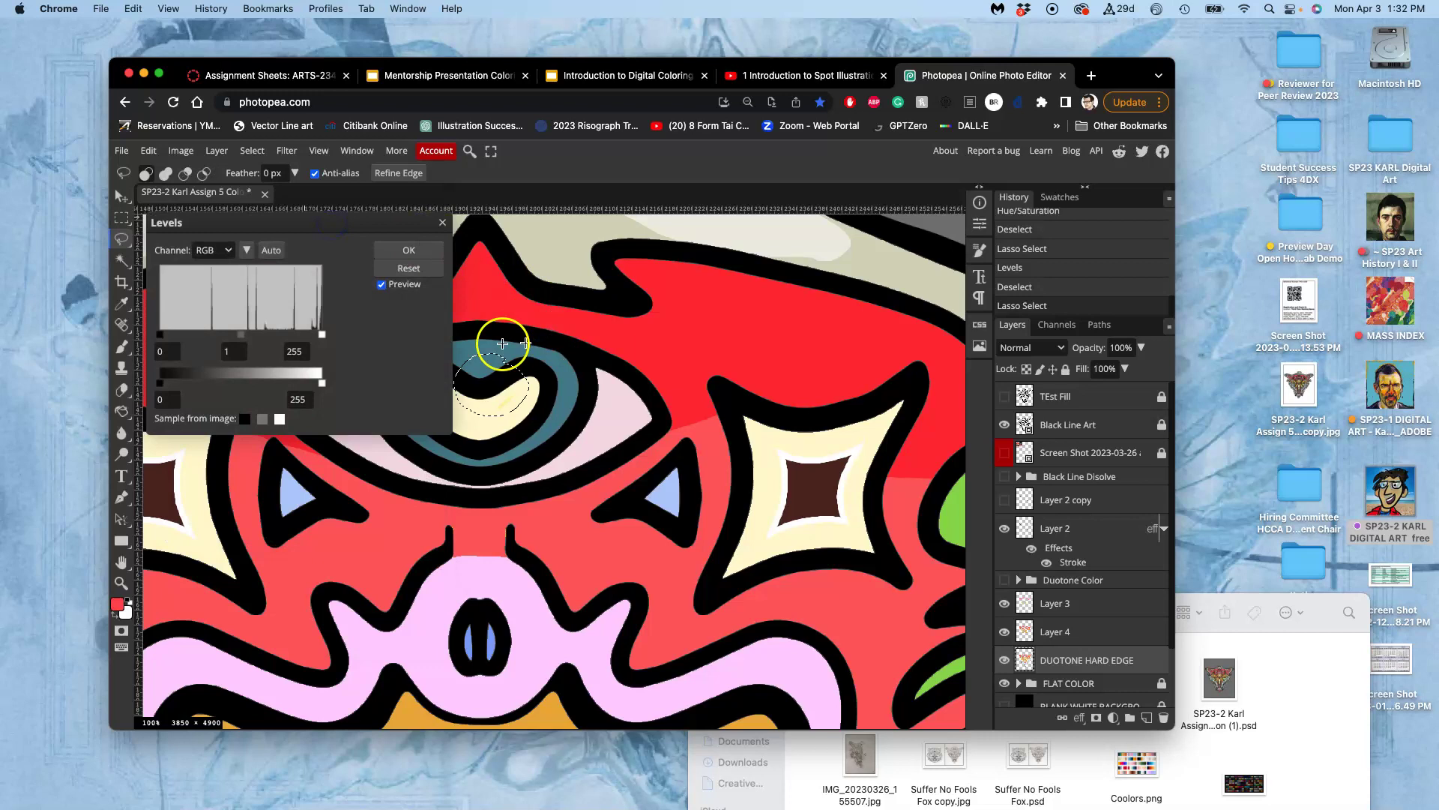
pyautogui.moveTo(238, 338)
pyautogui.mouseDown()
pyautogui.moveTo(200, 337)
pyautogui.moveTo(220, 335)
pyautogui.mouseUp()
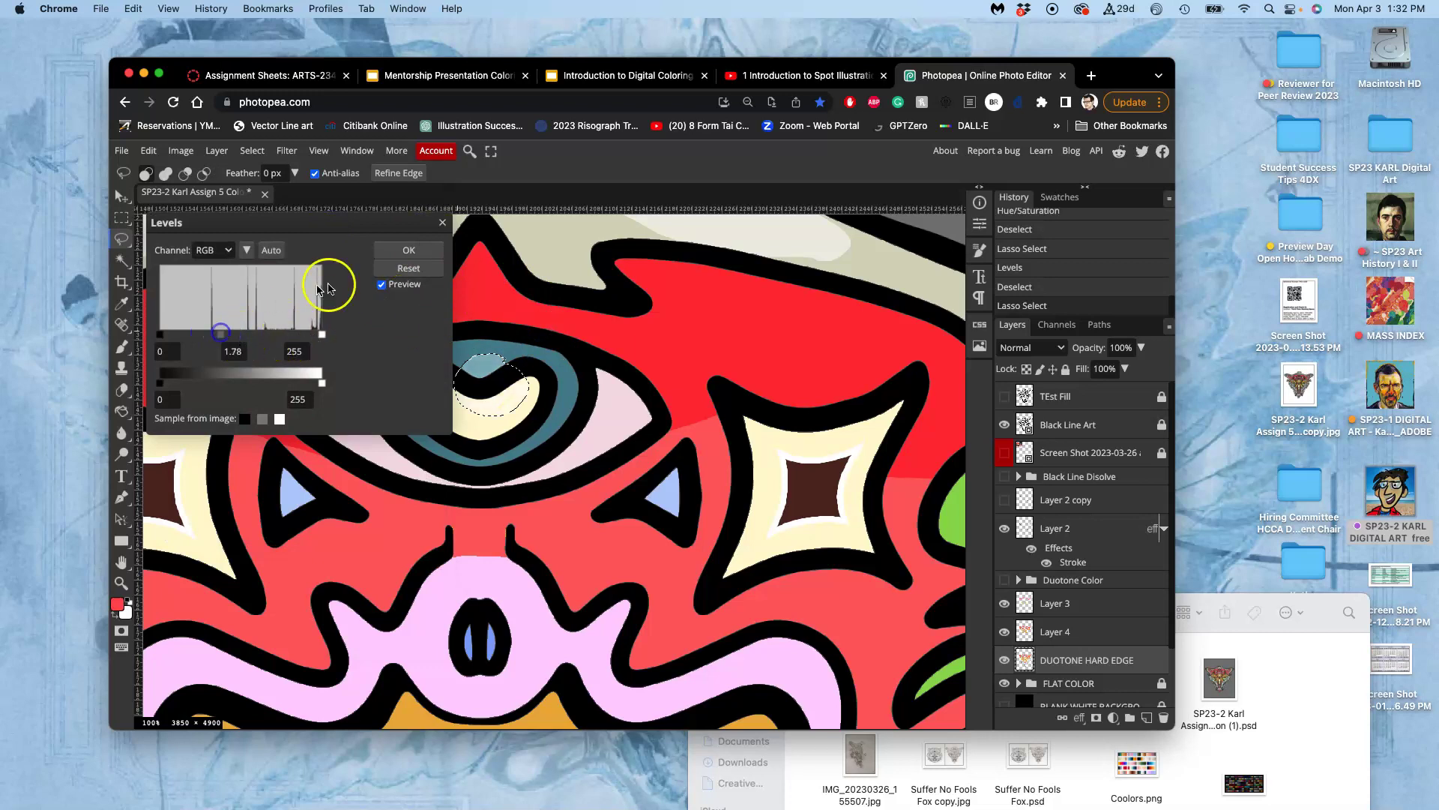
pyautogui.click(409, 250)
# Adjust the lightness of the selected third-eye area with Hue/Saturation and clear the selection
pyautogui.click(178, 151)
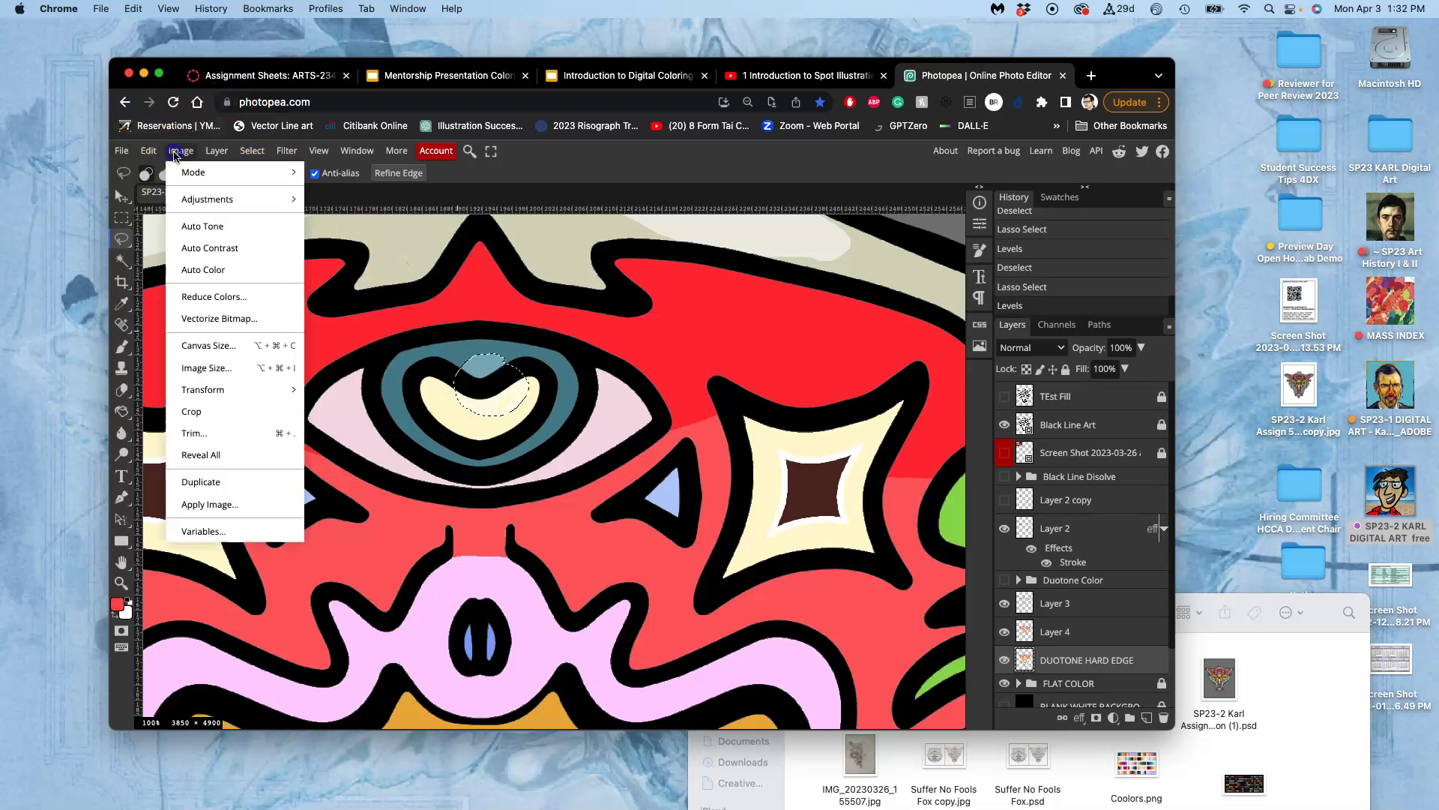
pyautogui.click(281, 200)
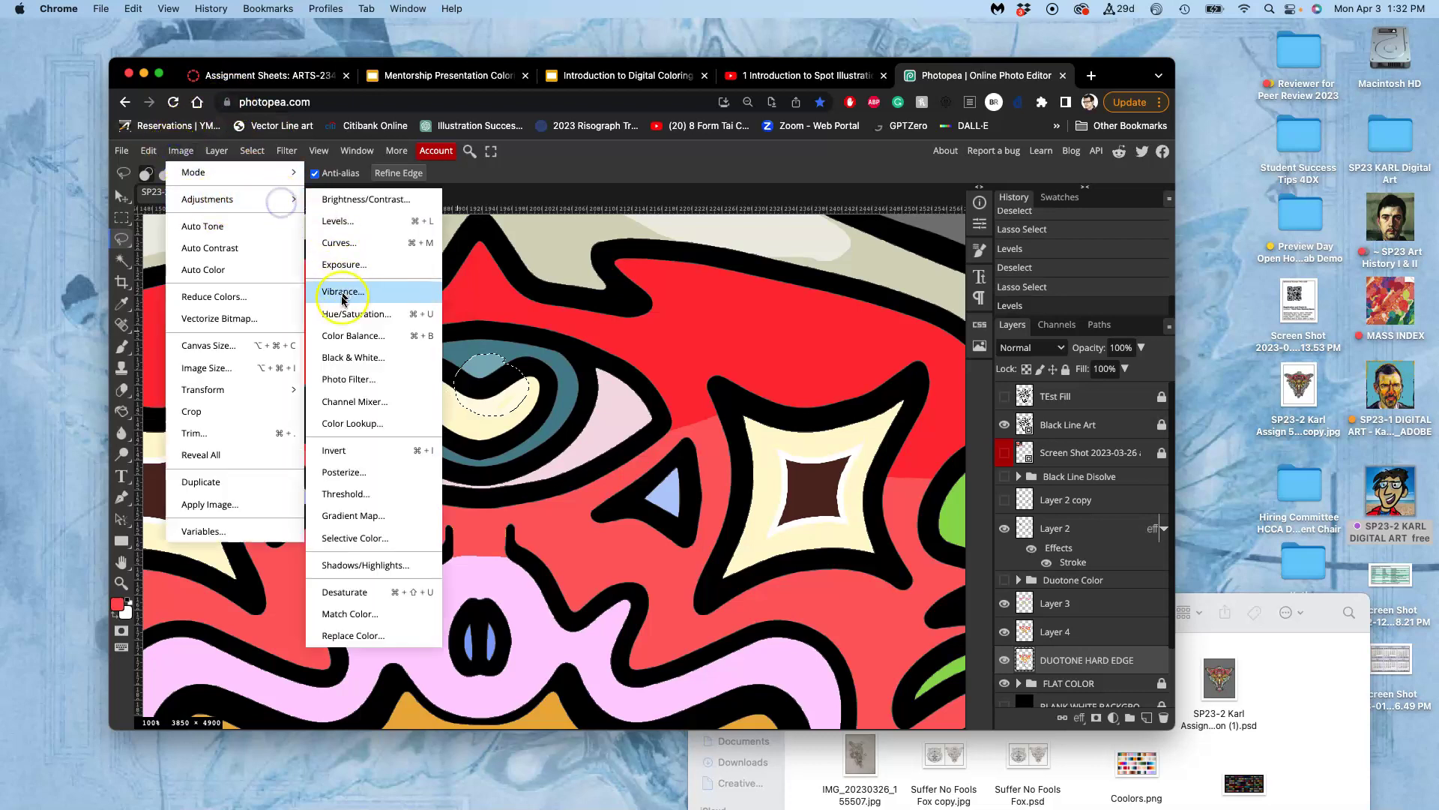
pyautogui.click(352, 314)
pyautogui.moveTo(581, 370); pyautogui.dragTo(570, 373)
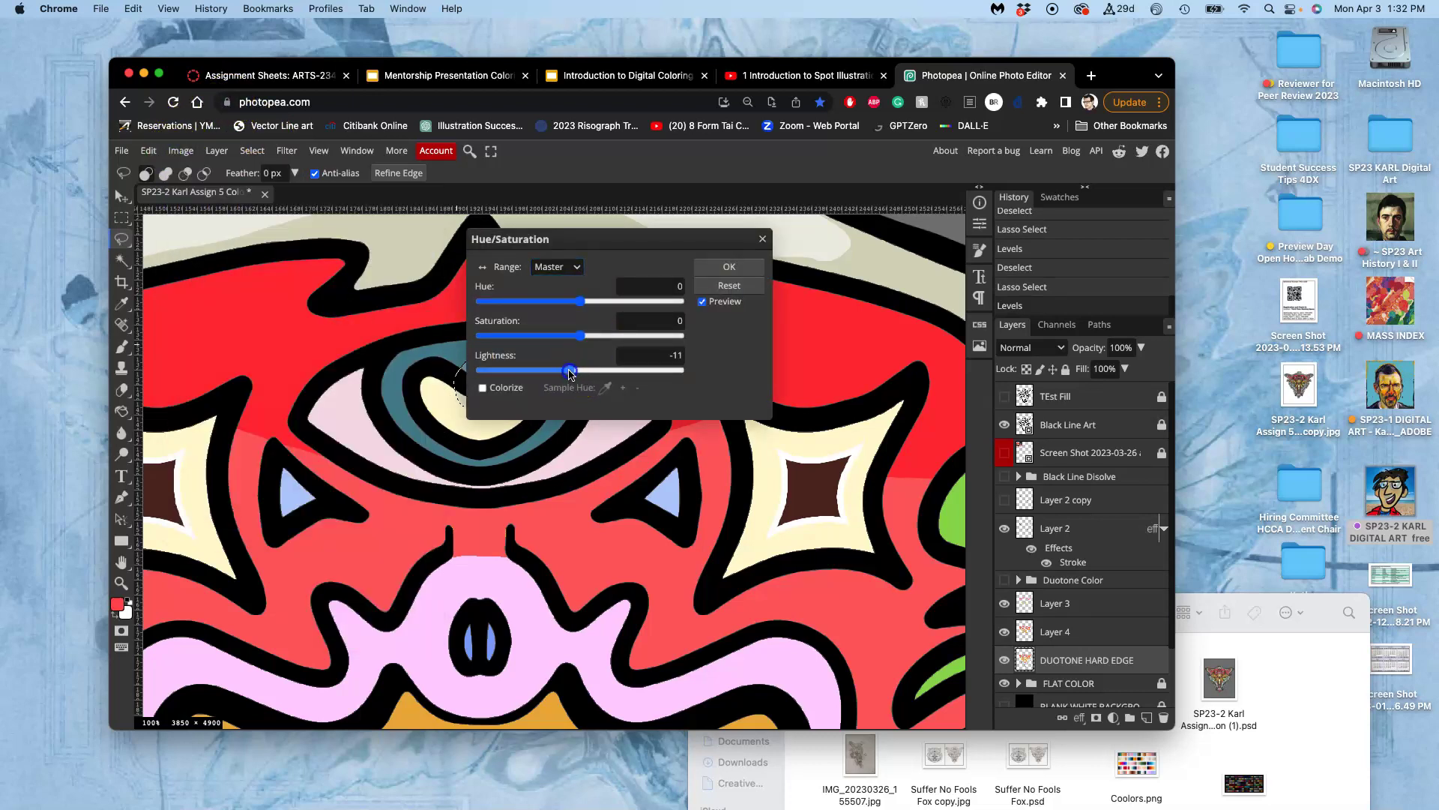
pyautogui.moveTo(620, 244); pyautogui.dragTo(765, 225)
pyautogui.moveTo(737, 352); pyautogui.dragTo(744, 357)
pyautogui.click(871, 247)
pyautogui.press('super+d')
# Review the shading across the whole head and save the document
pyautogui.press('super+minus')
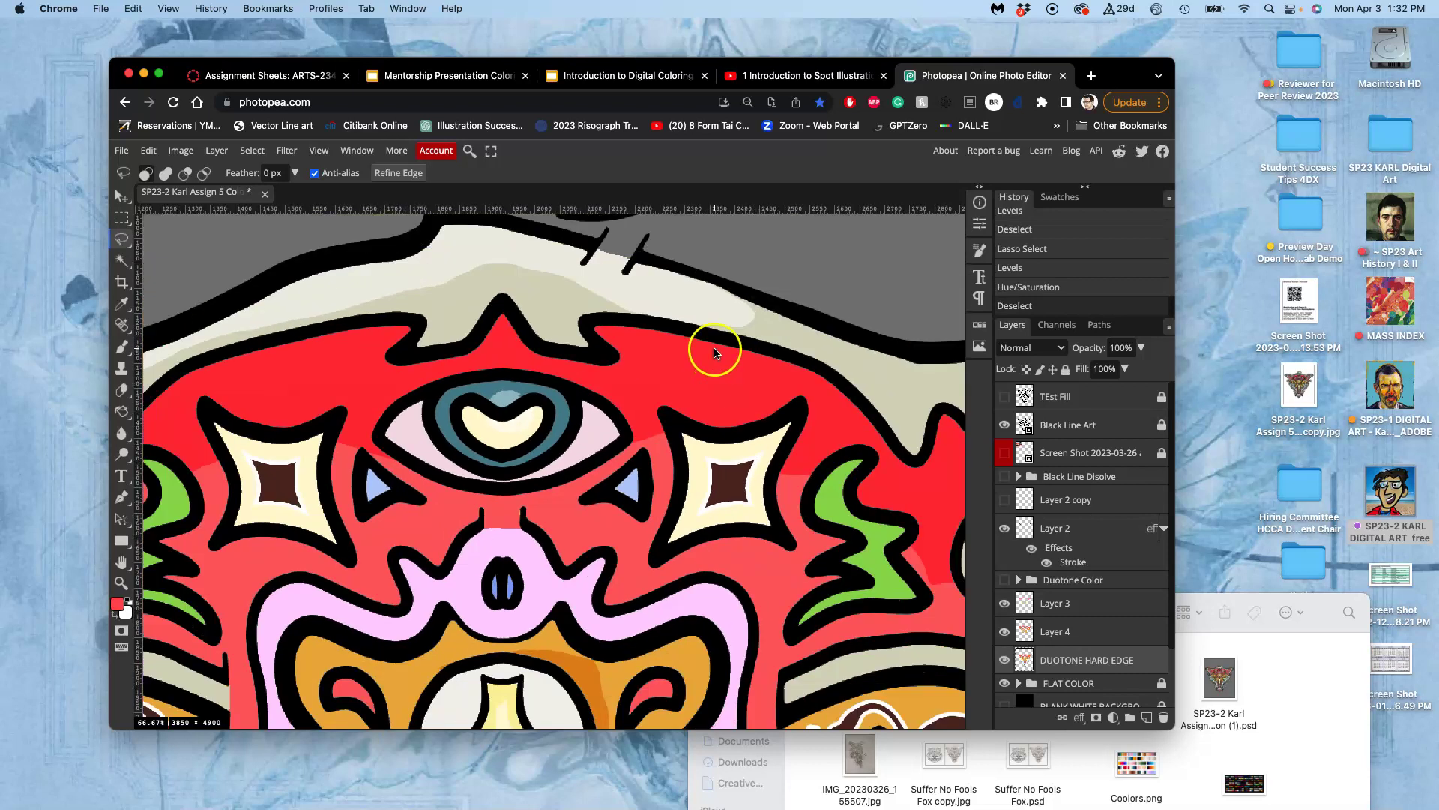
pyautogui.press('super+minus')
pyautogui.press('super+minus')
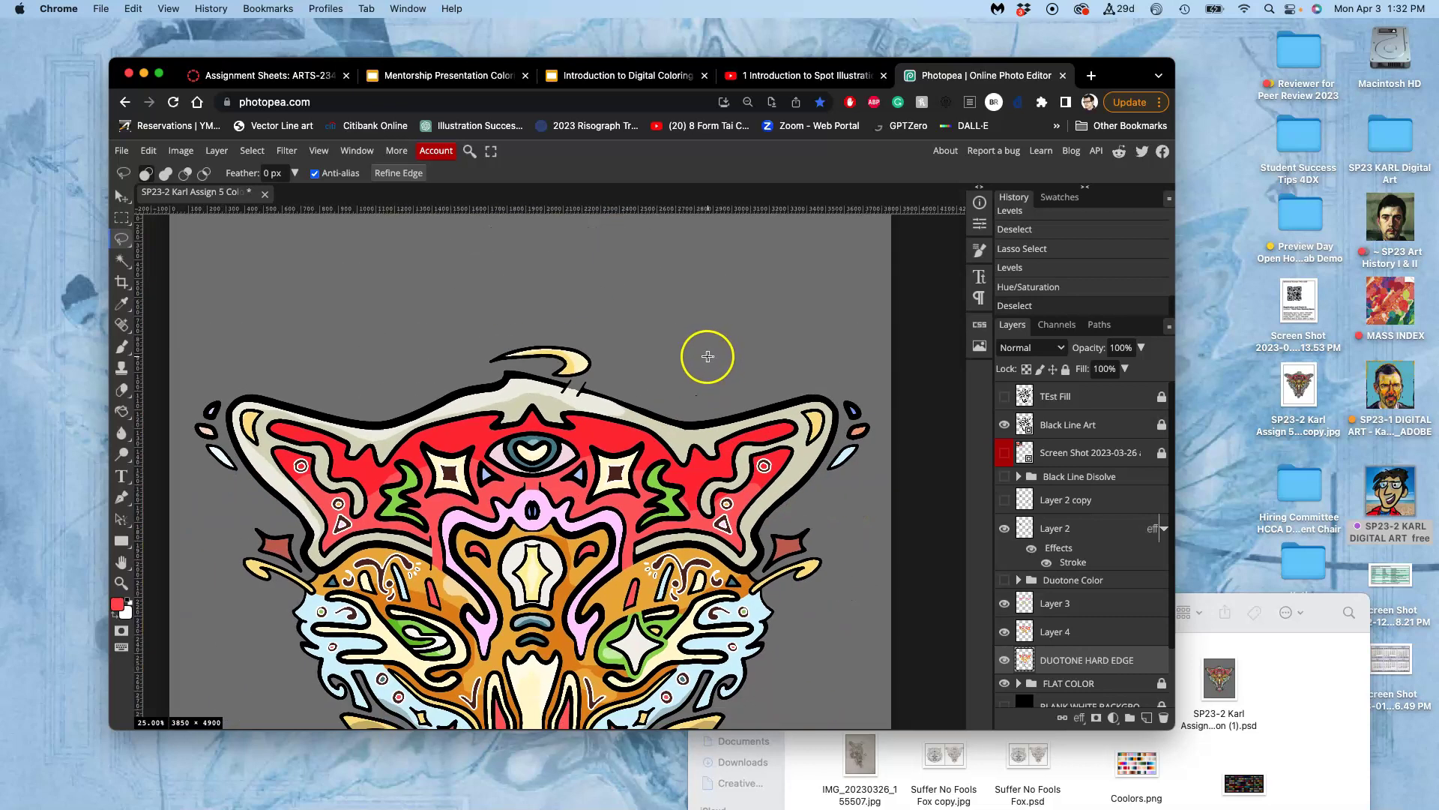
pyautogui.scroll(-5, 698, 322)
pyautogui.scroll(-2, 705, 285)
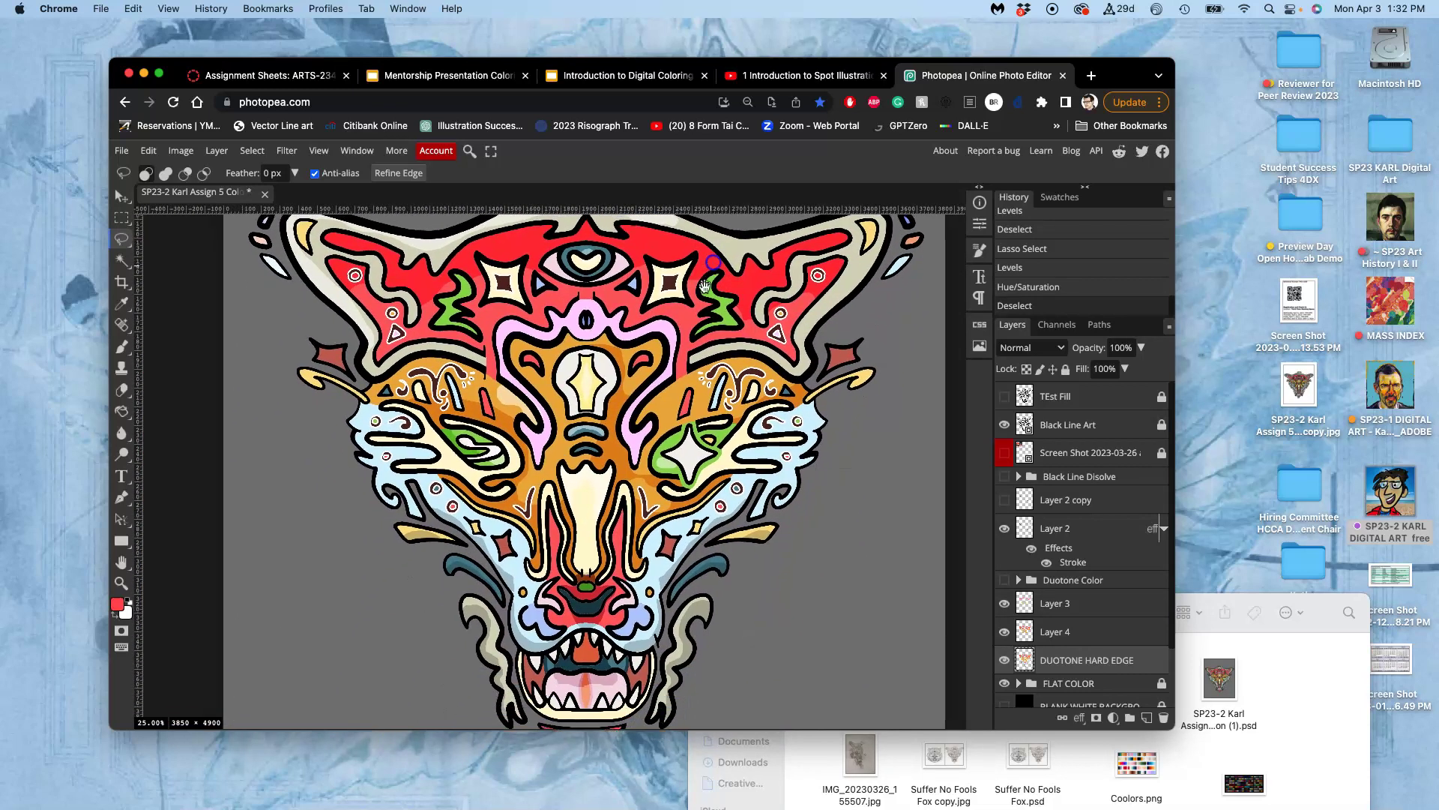
pyautogui.scroll(-2, 704, 285)
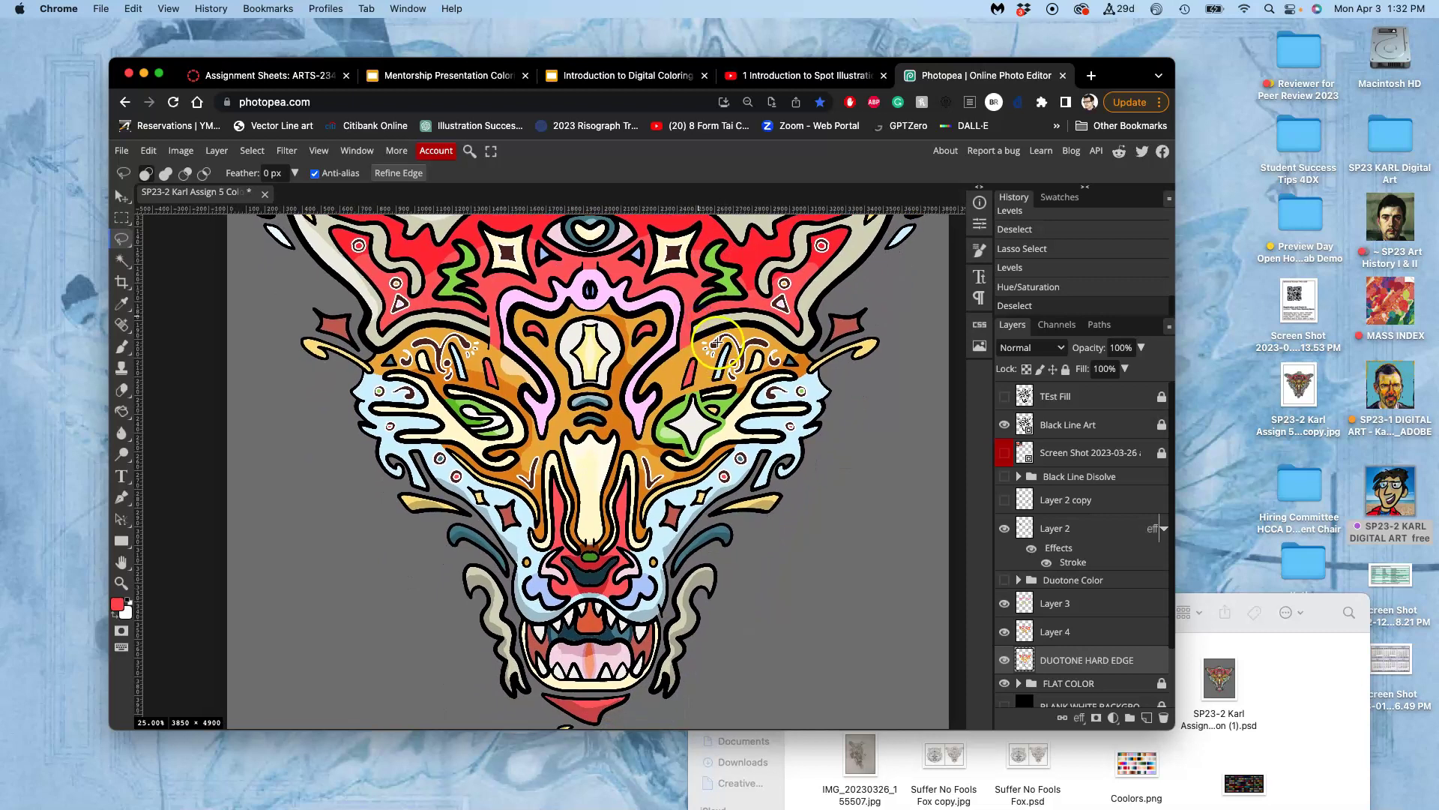
pyautogui.press('super+minus')
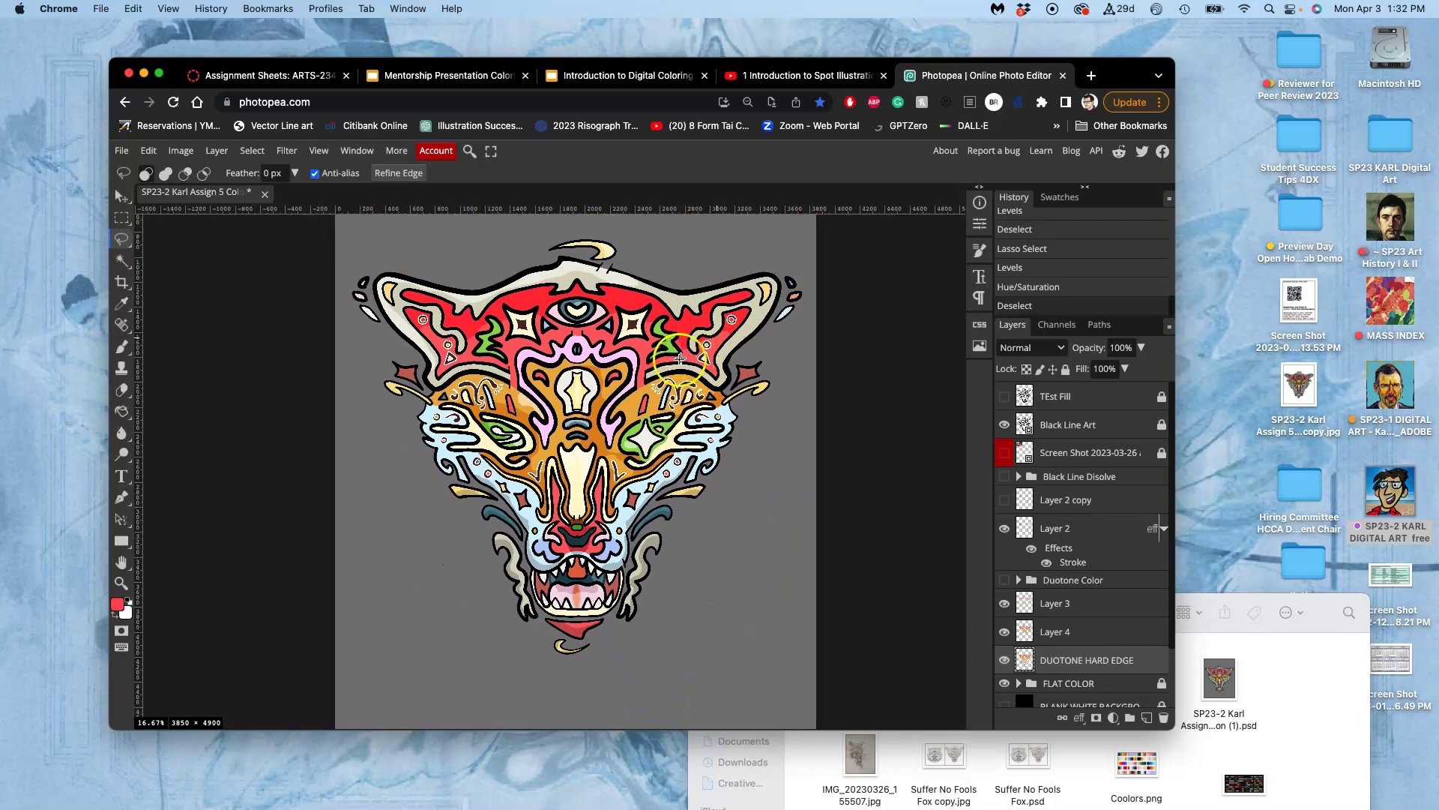
pyautogui.press('super+s')
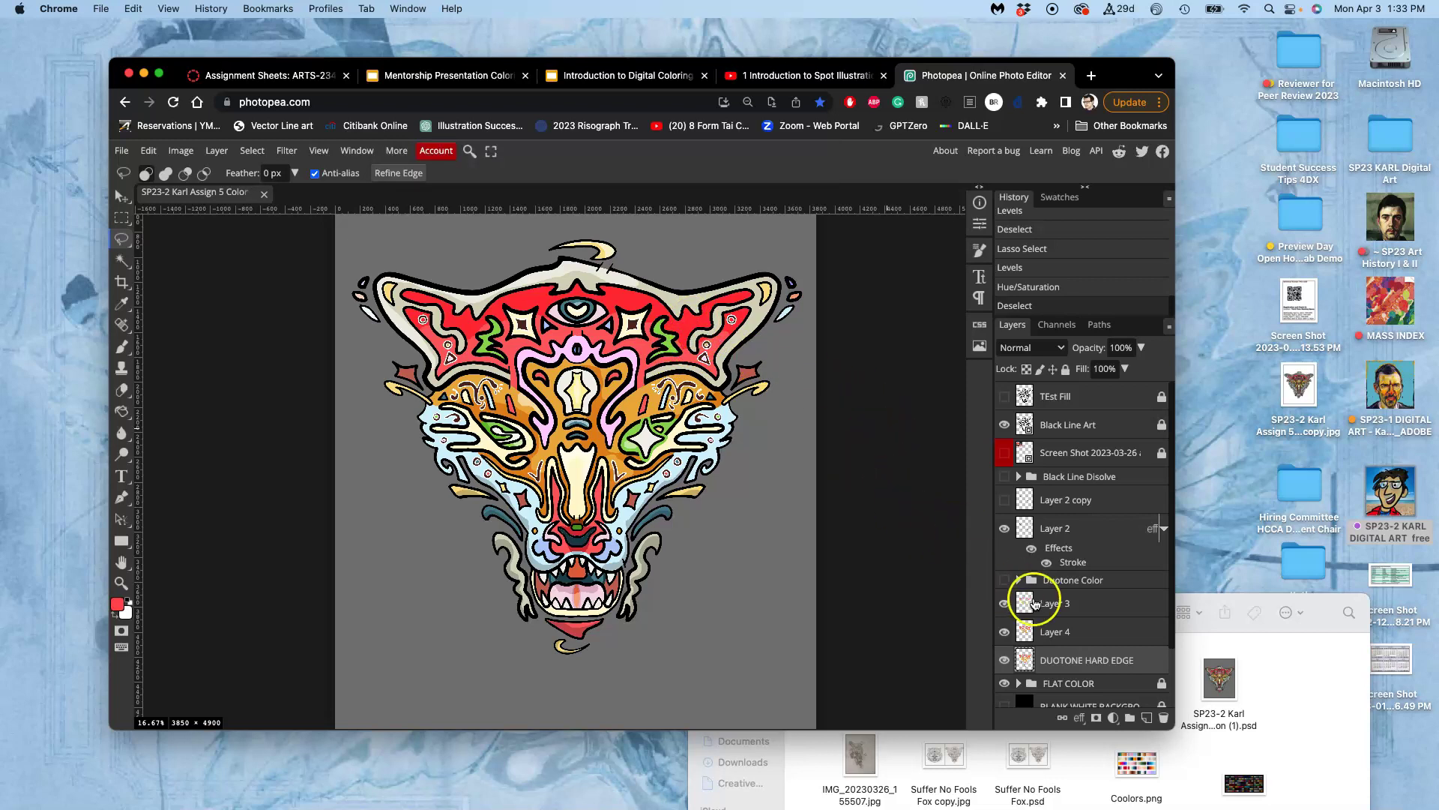
# Group Layer 3, Layer 4 and DUOTONE HARD EDGE into a folder and name it DUOTONE HARD
pyautogui.click(1005, 604)
pyautogui.click(1005, 604)
pyautogui.click(1004, 659)
pyautogui.click(1004, 659)
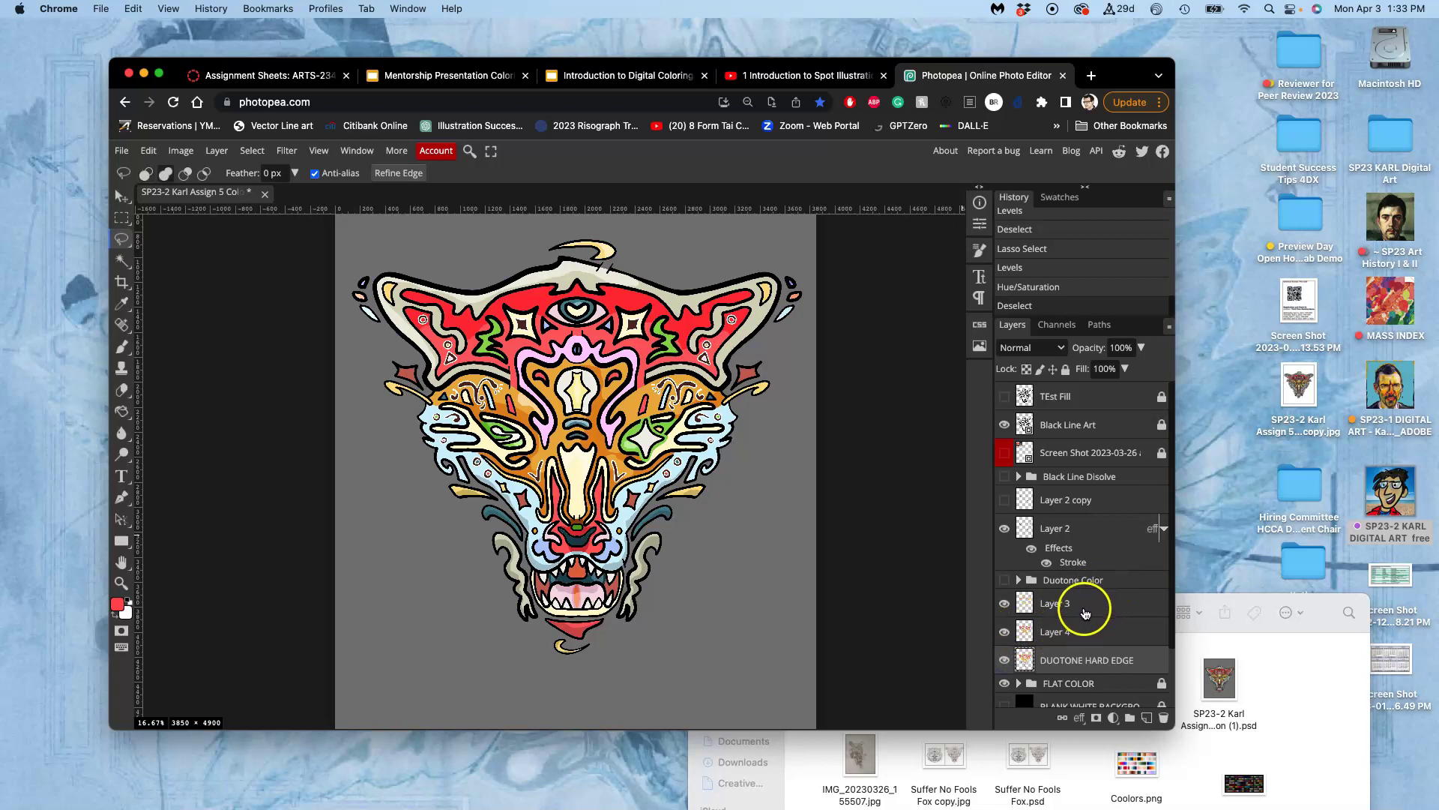
pyautogui.click(1067, 606)
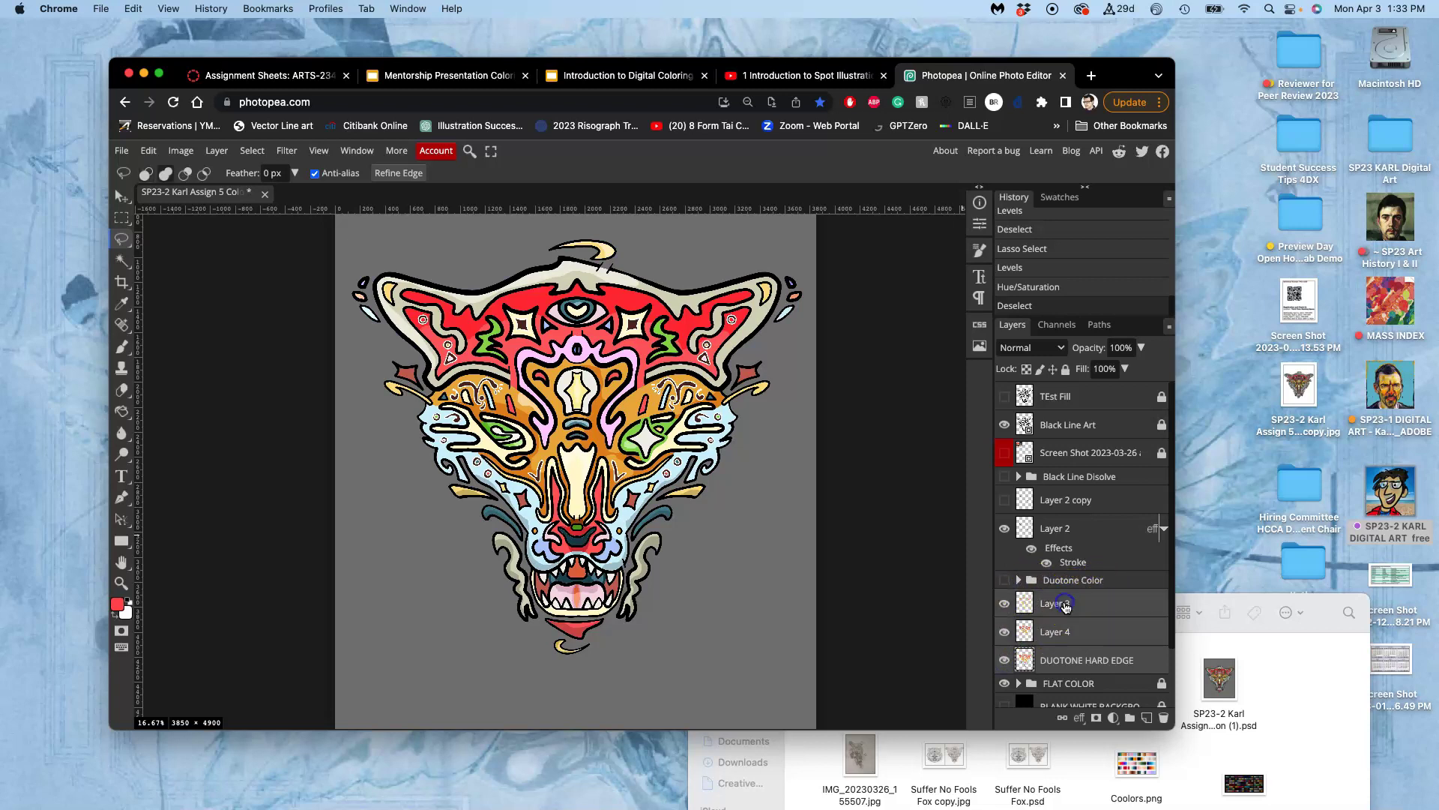
pyautogui.click(1130, 718)
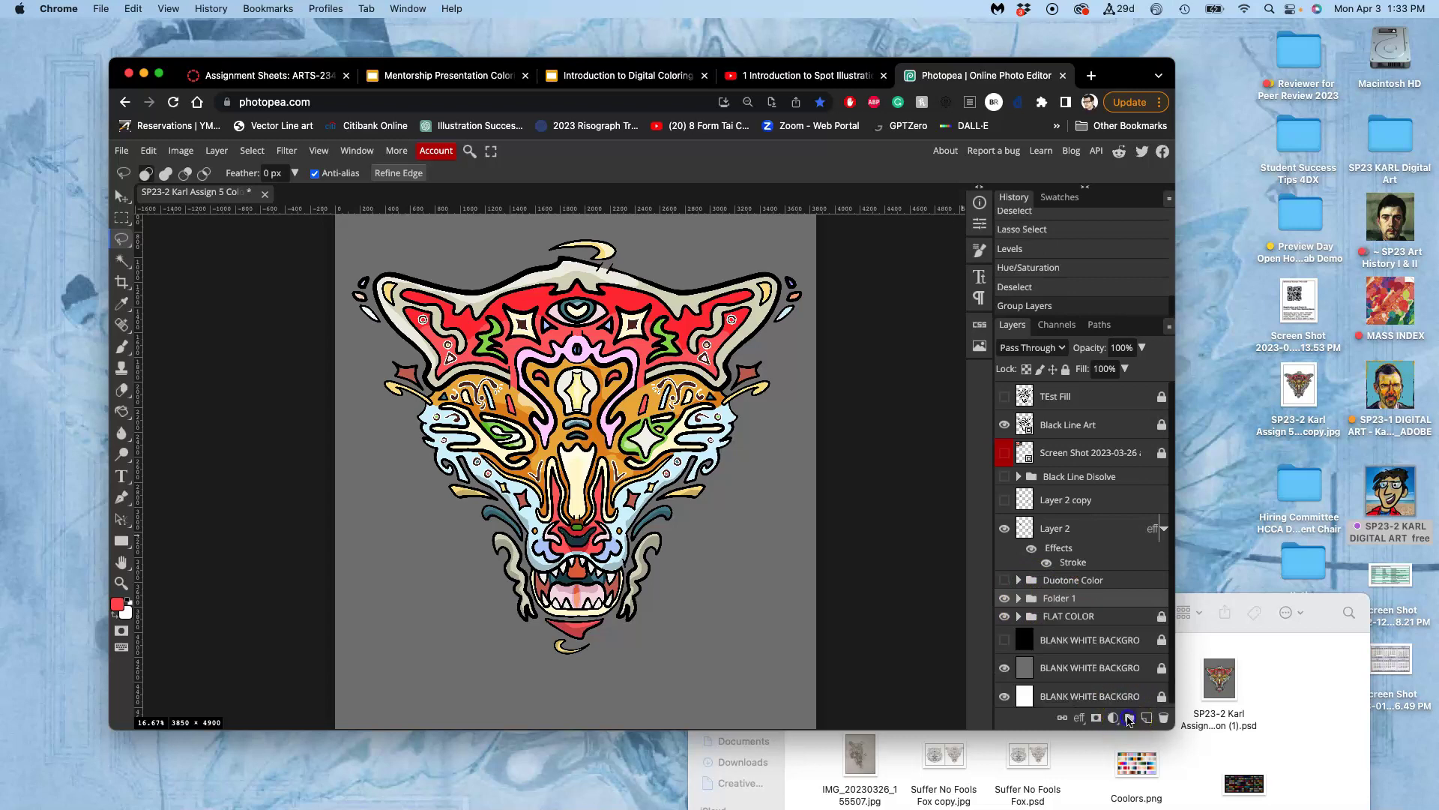
pyautogui.click(1054, 599)
pyautogui.click(1125, 595)
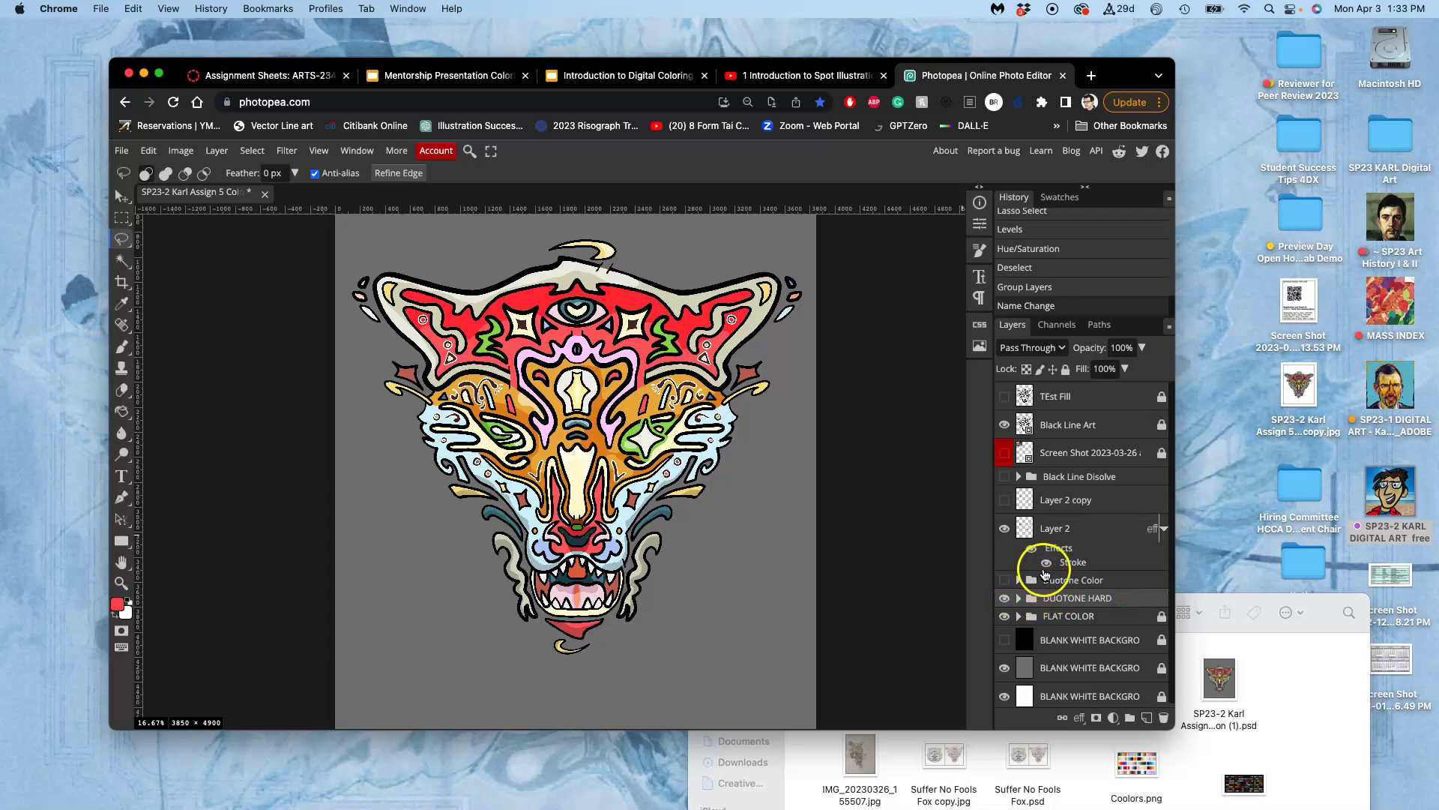
# Duplicate the DUOTONE HARD folder and merge the copy into a single layer
pyautogui.press('super+j')
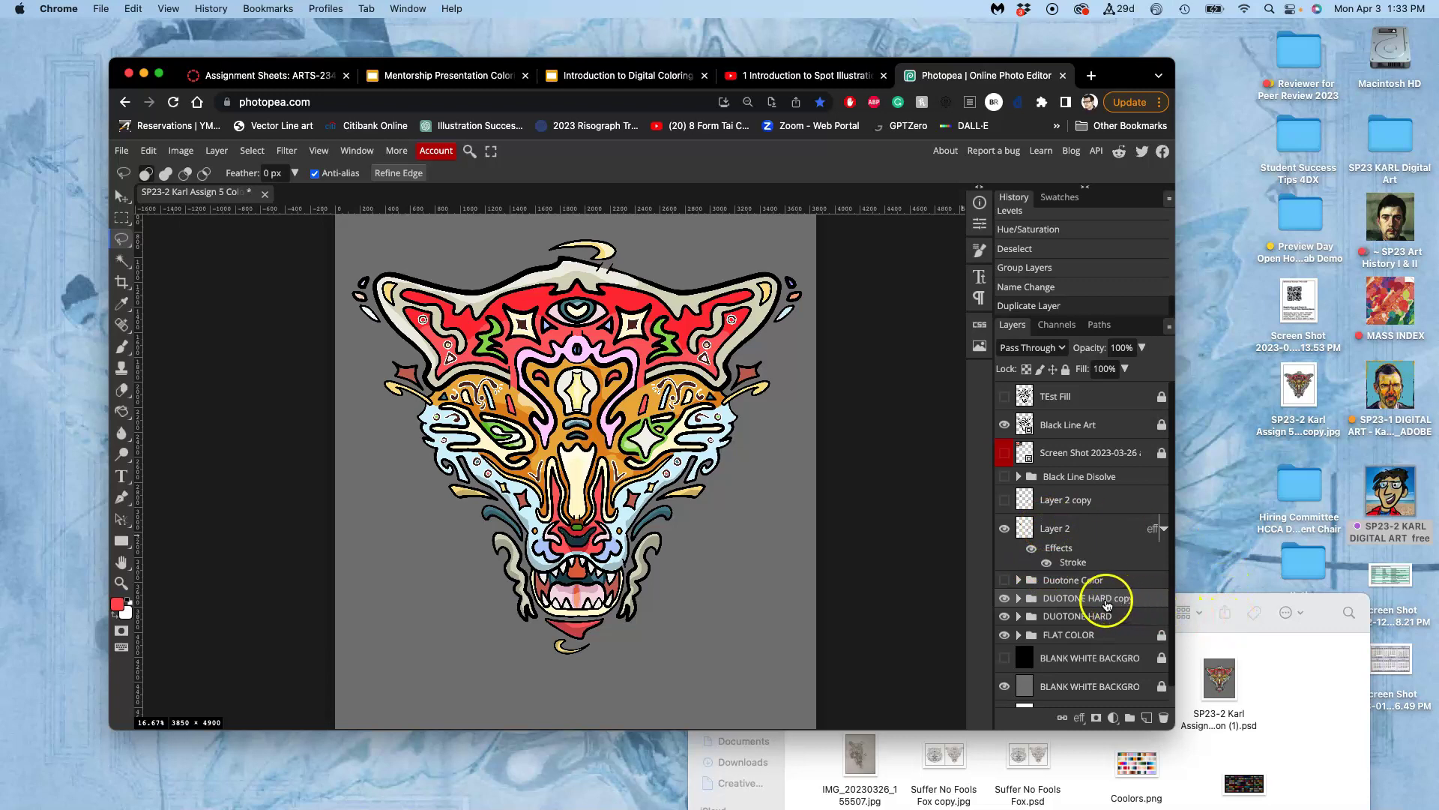
pyautogui.rightClick(1108, 600)
pyautogui.click(1081, 564)
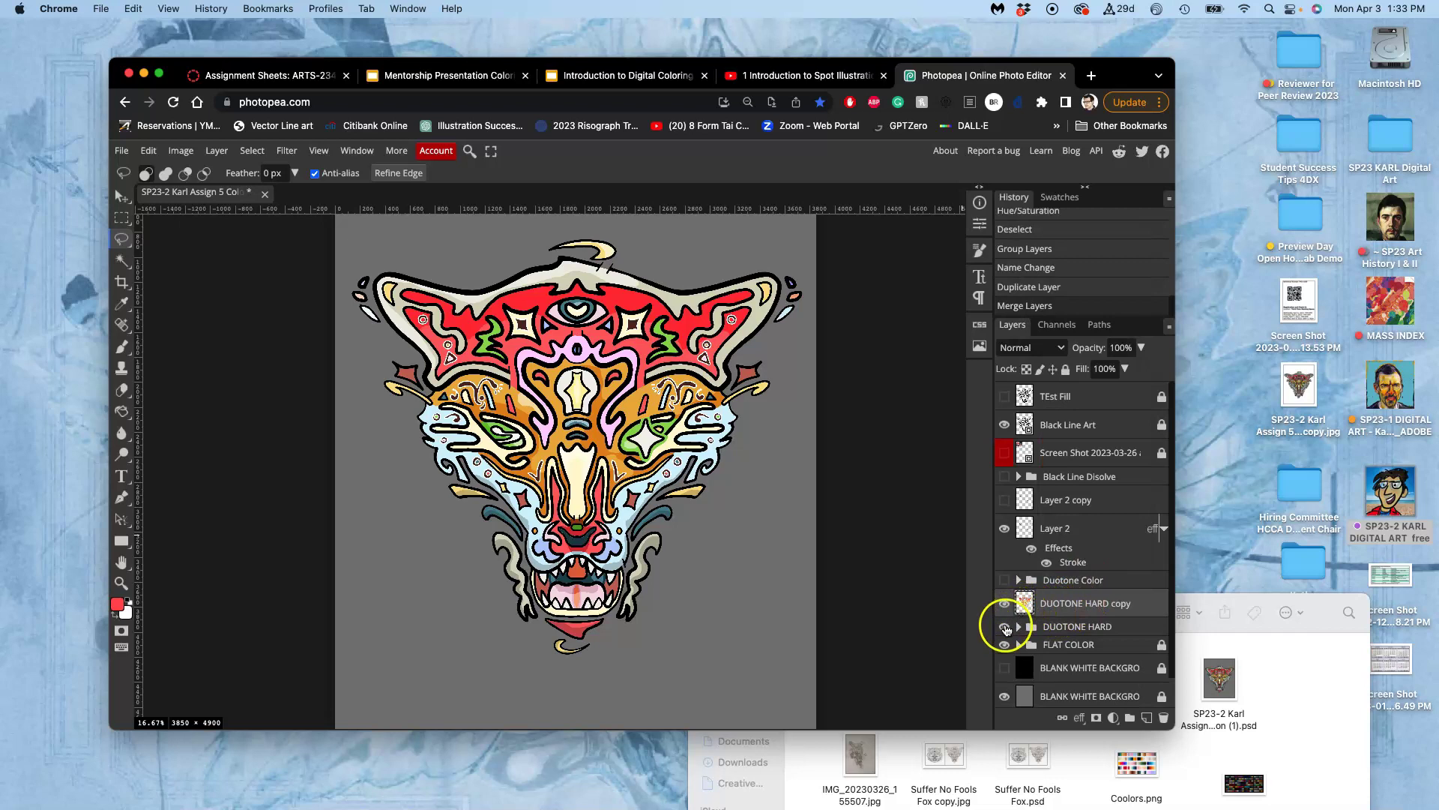
# Hide the DUOTONE HARD and FLAT COLOR folders, keeping the merged DUOTONE HARD copy visible and selected
pyautogui.click(1004, 604)
pyautogui.click(1005, 605)
pyautogui.click(1005, 605)
pyautogui.click(1005, 604)
pyautogui.click(1005, 605)
pyautogui.click(1005, 605)
pyautogui.click(1060, 604)
# Apply a Gaussian Blur with a radius of 9.3 px to the merged DUOTONE HARD copy layer
pyautogui.click(680, 478)
pyautogui.scroll(5, 681, 477)
pyautogui.scroll(5, 680, 477)
pyautogui.scroll(-6, 681, 477)
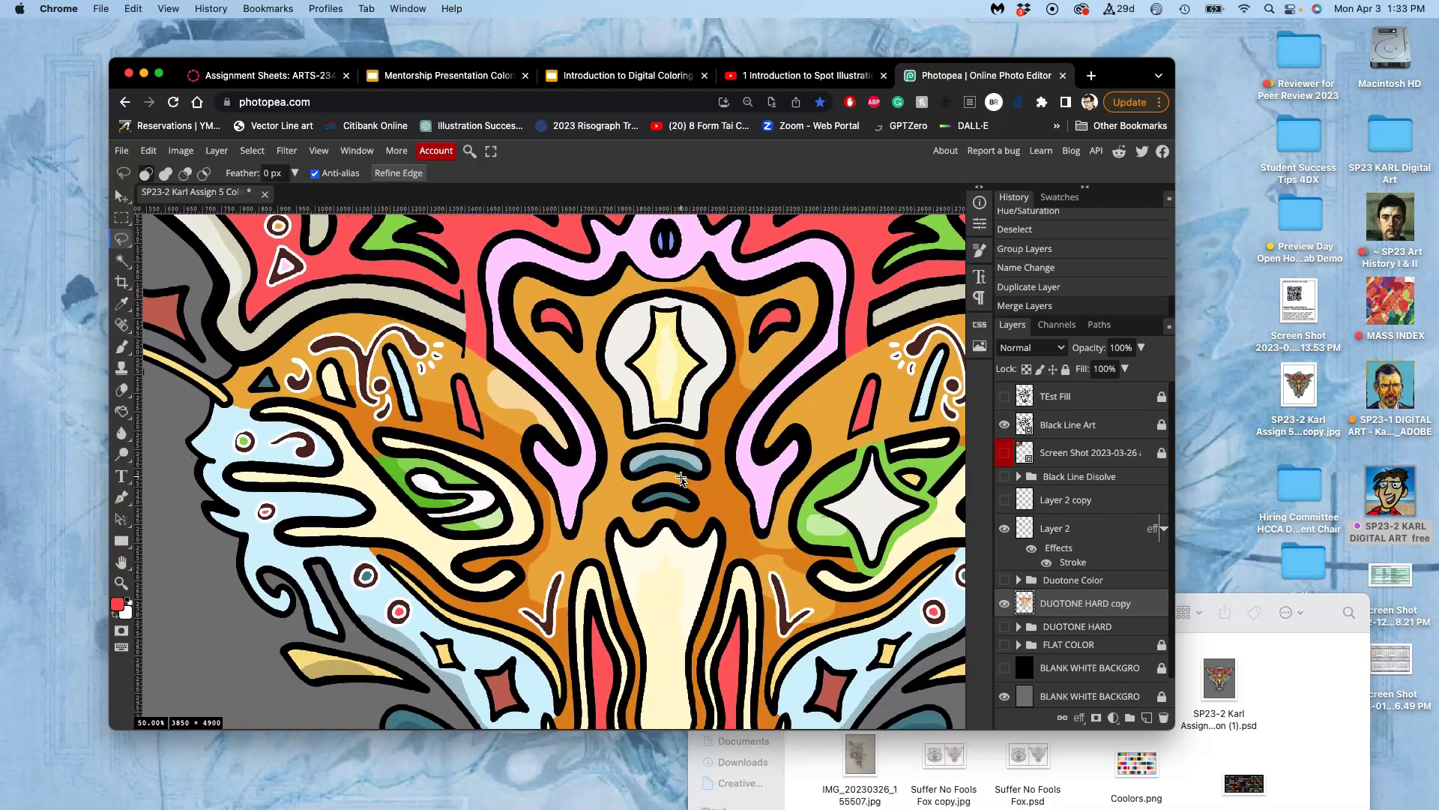
pyautogui.scroll(-4, 680, 477)
pyautogui.click(456, 573)
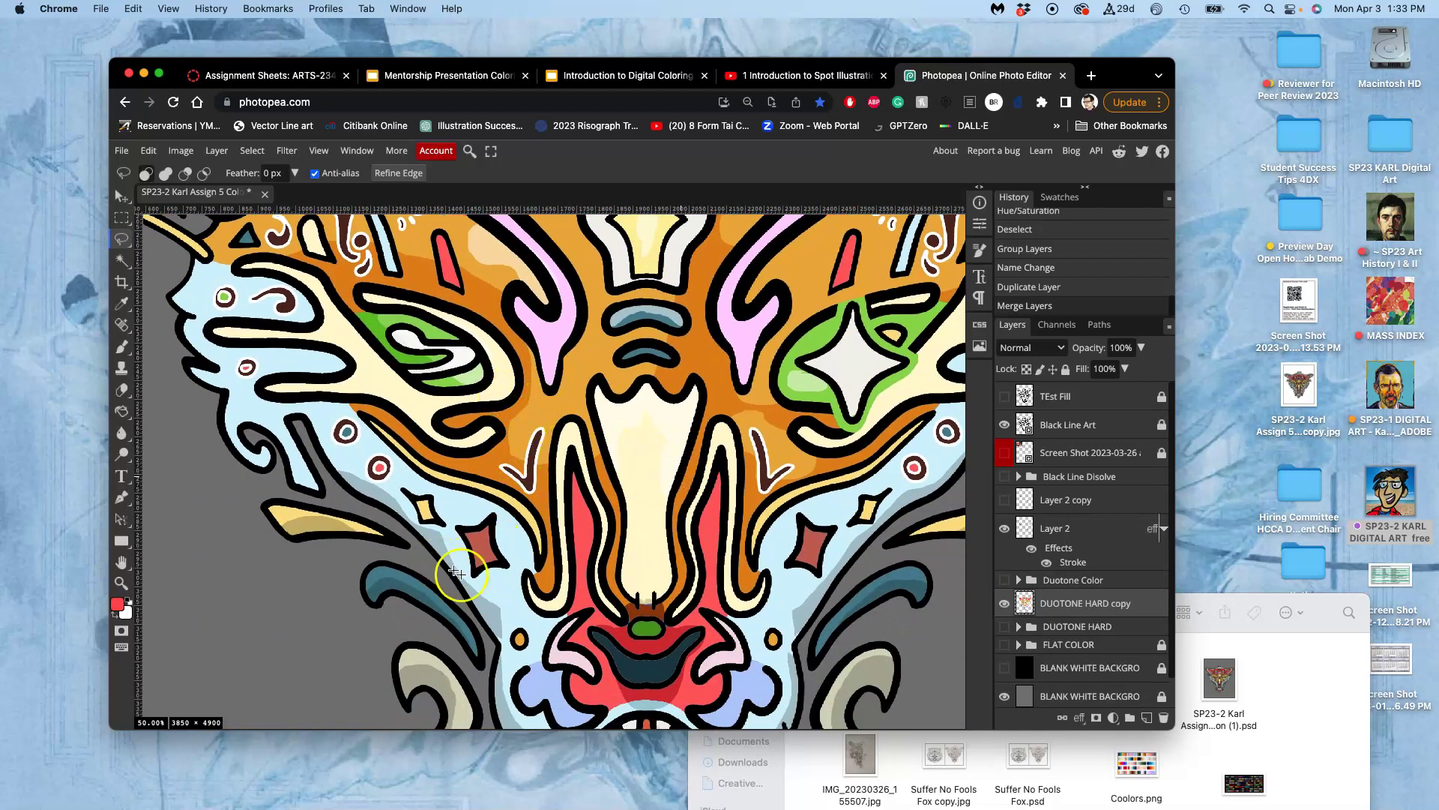
pyautogui.click(286, 151)
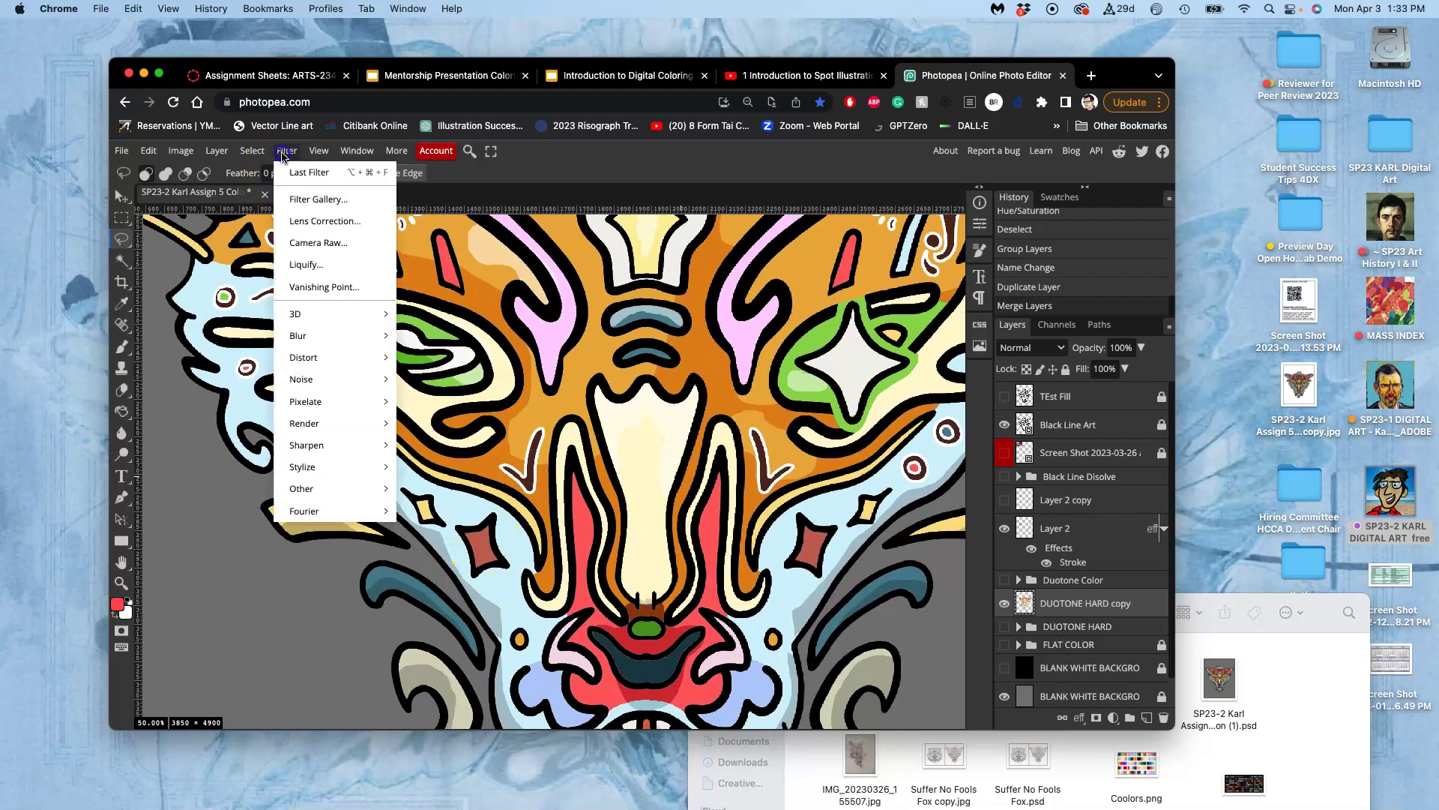
pyautogui.moveTo(315, 336)
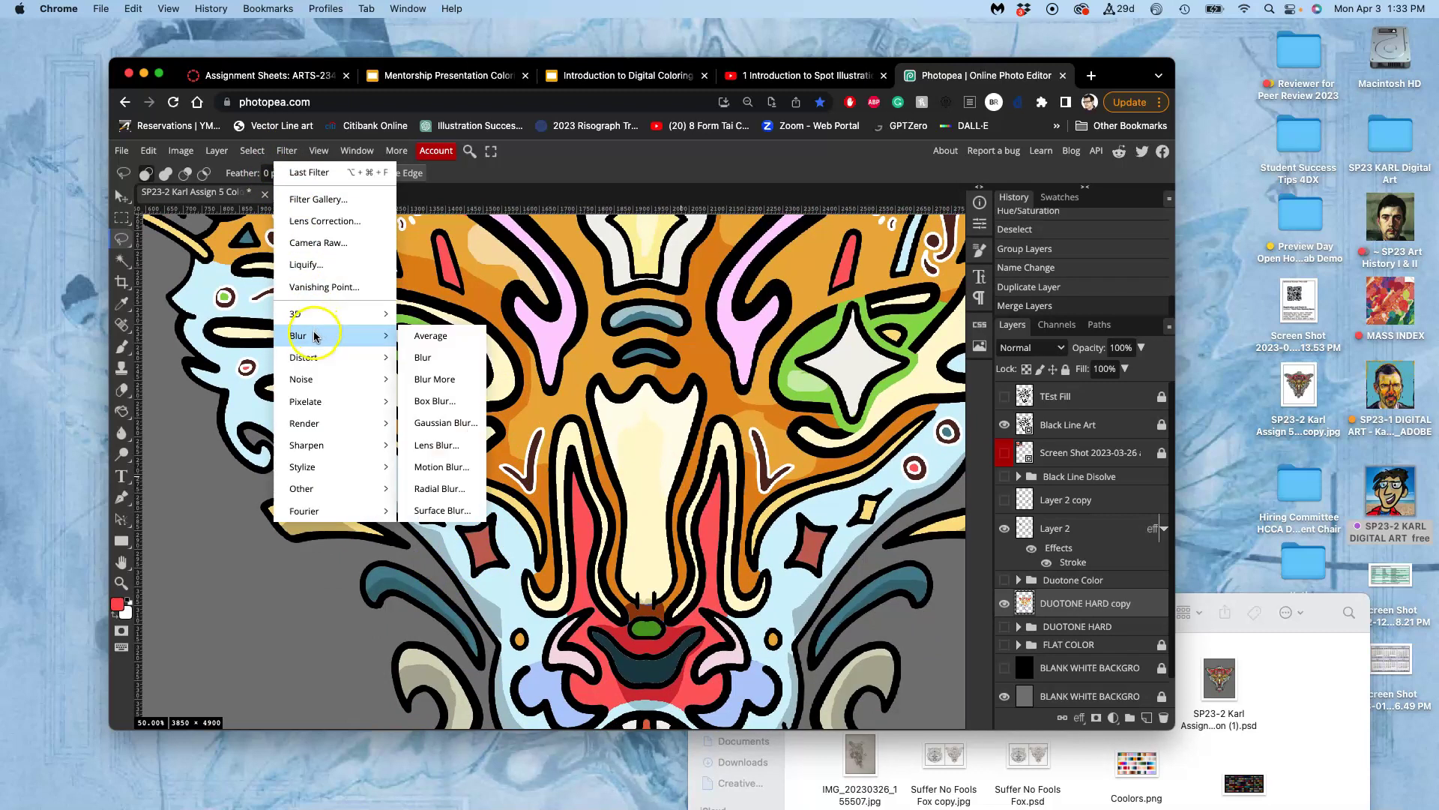
pyautogui.click(431, 339)
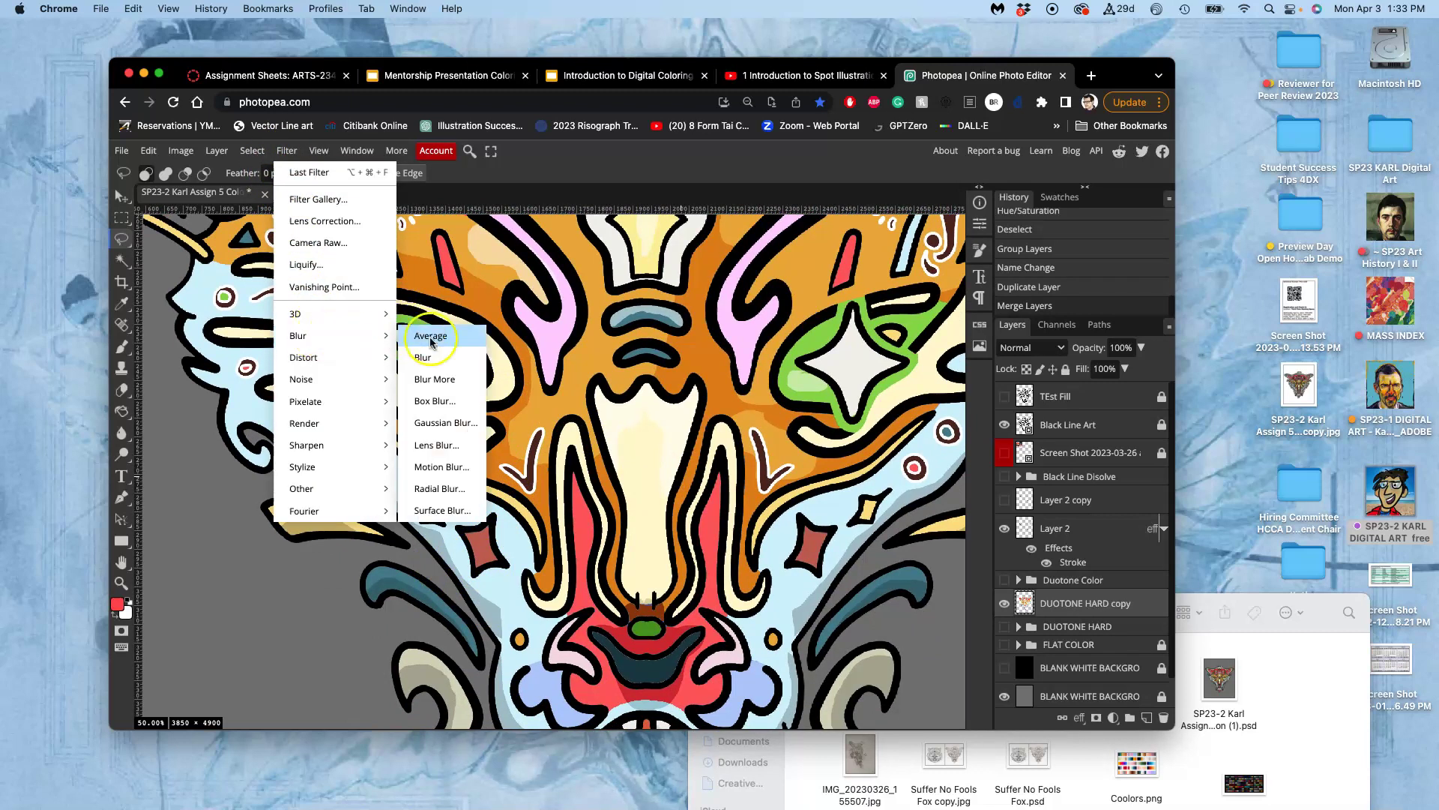
pyautogui.click(426, 424)
pyautogui.moveTo(405, 242); pyautogui.dragTo(857, 213)
pyautogui.click(716, 259)
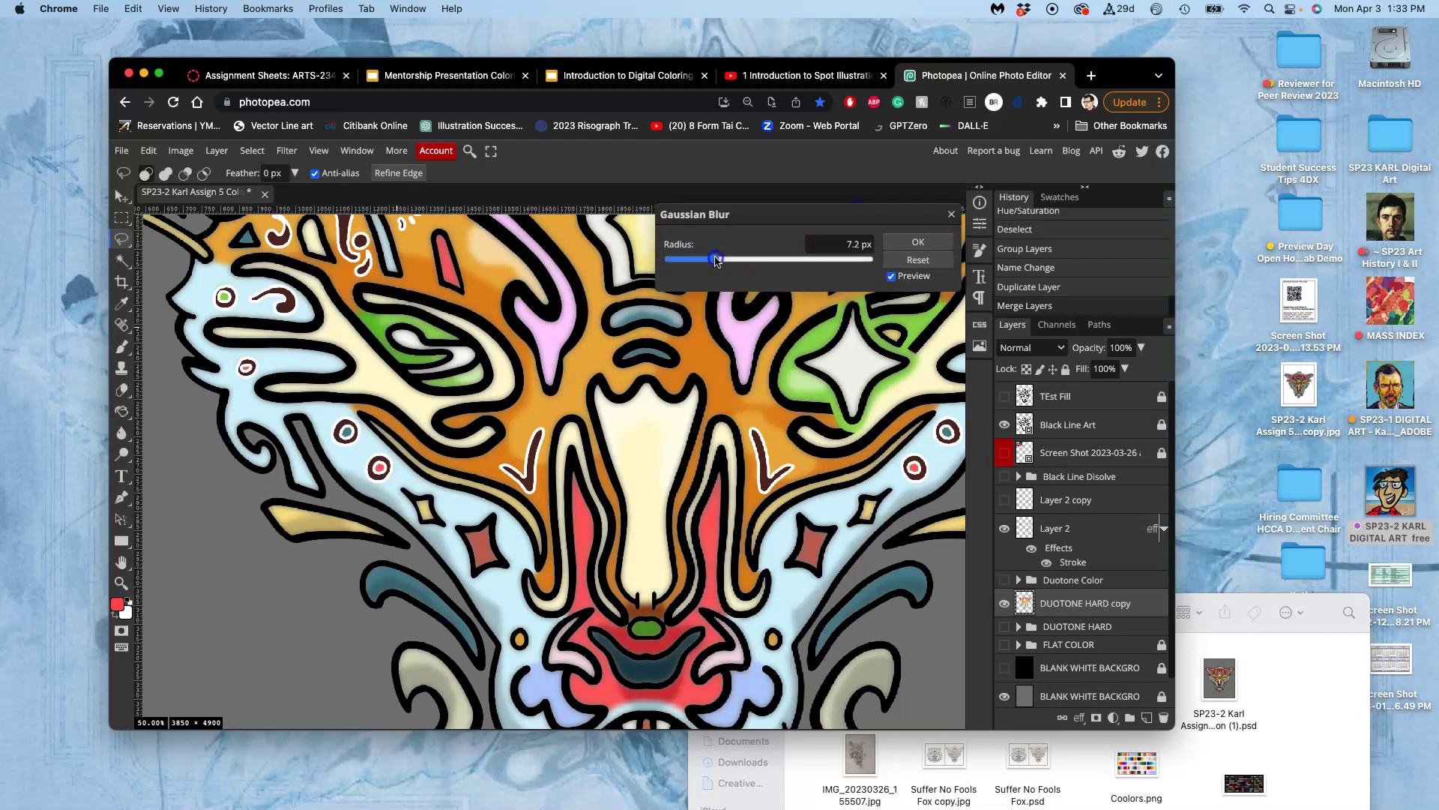
pyautogui.moveTo(733, 260); pyautogui.dragTo(729, 261)
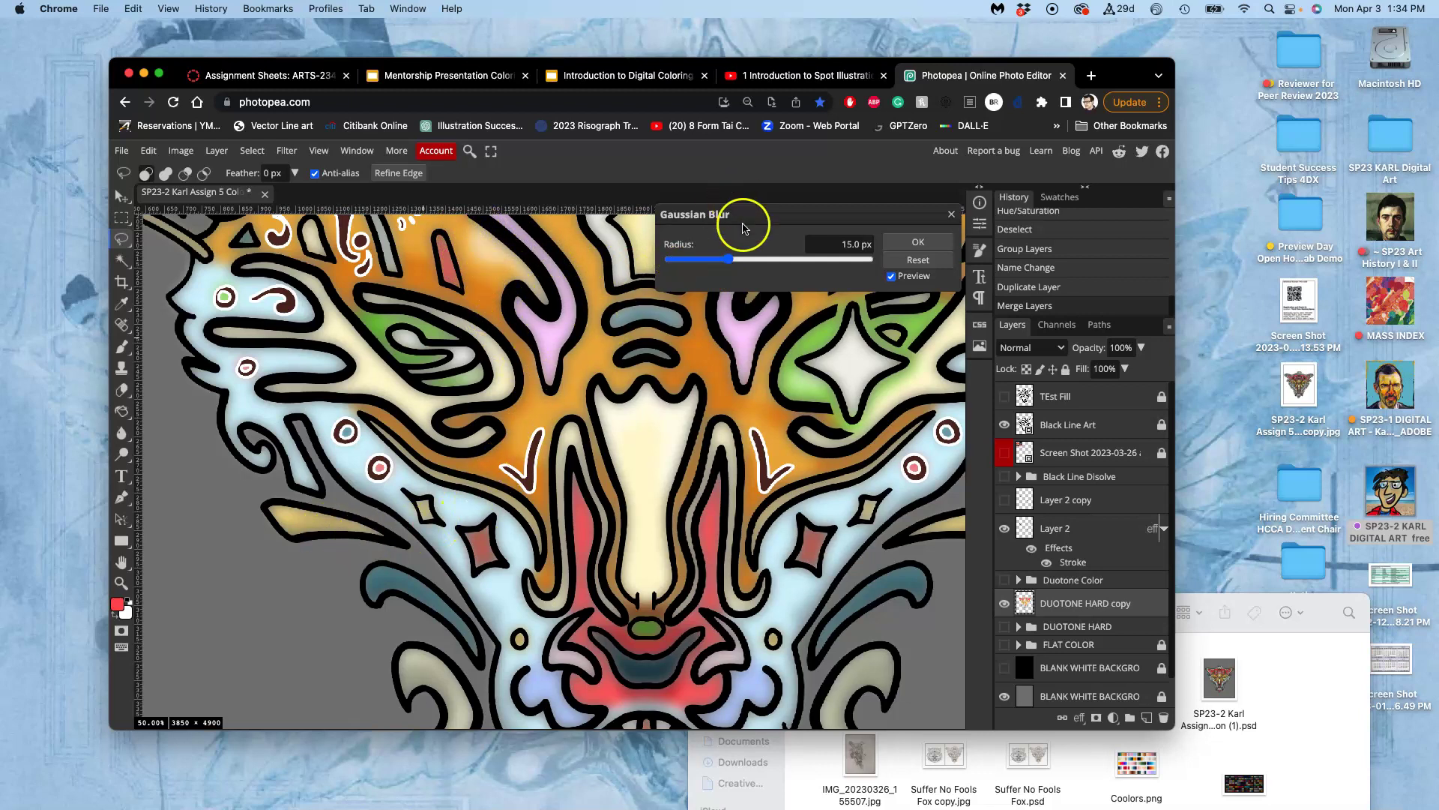
pyautogui.moveTo(727, 263); pyautogui.dragTo(720, 266)
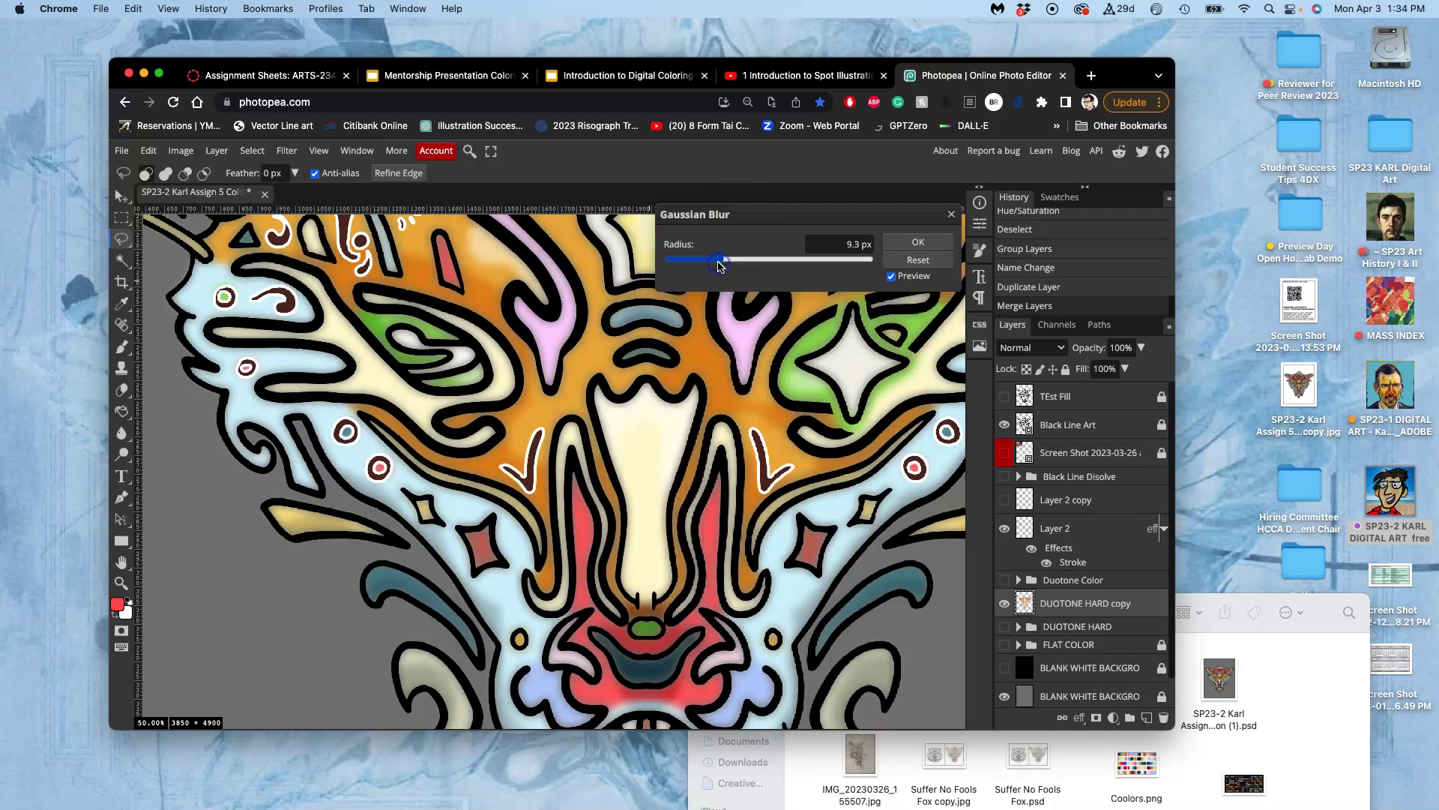
pyautogui.click(908, 241)
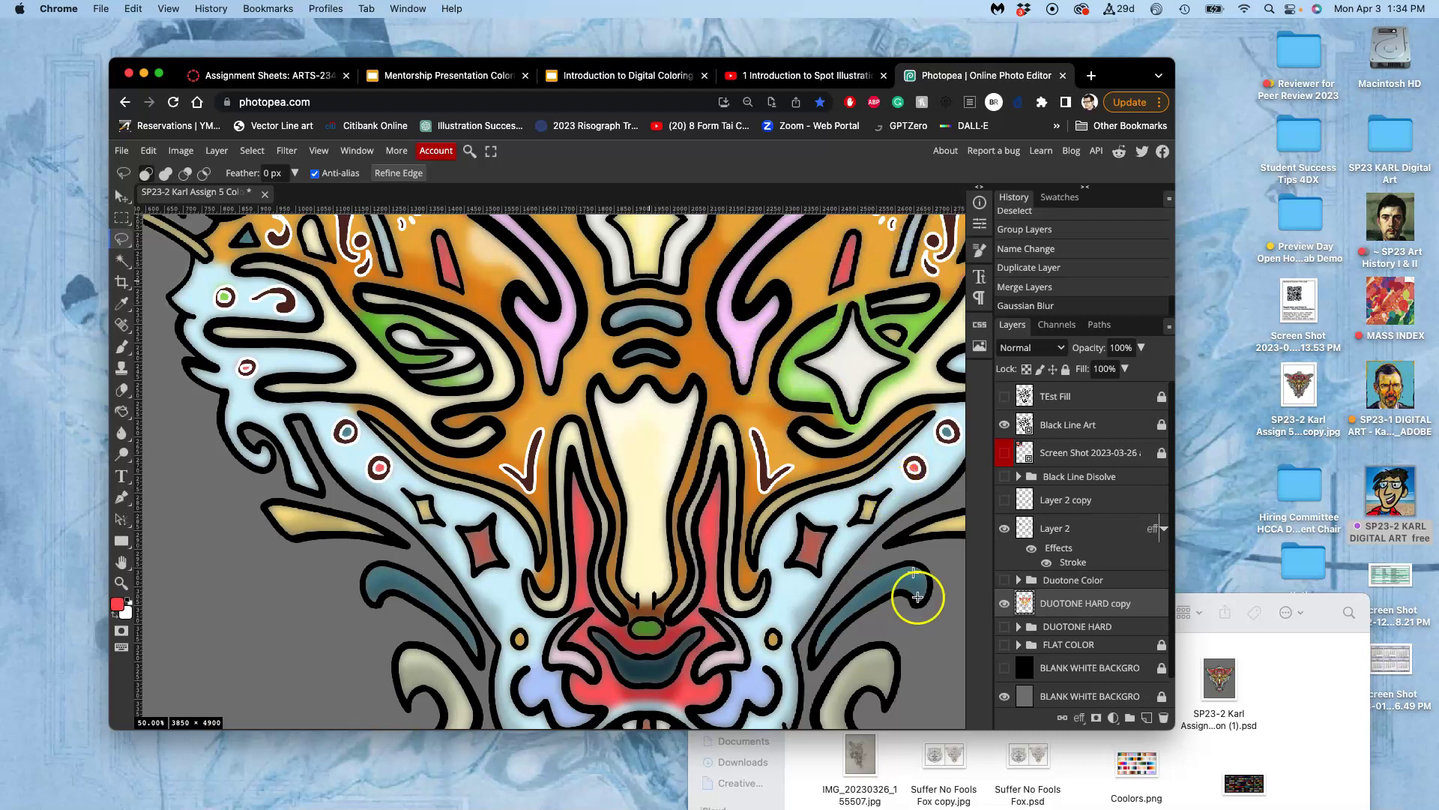
# Show the DUOTONE HARD and FLAT COLOR folders beneath the blurred copy
pyautogui.click(1005, 626)
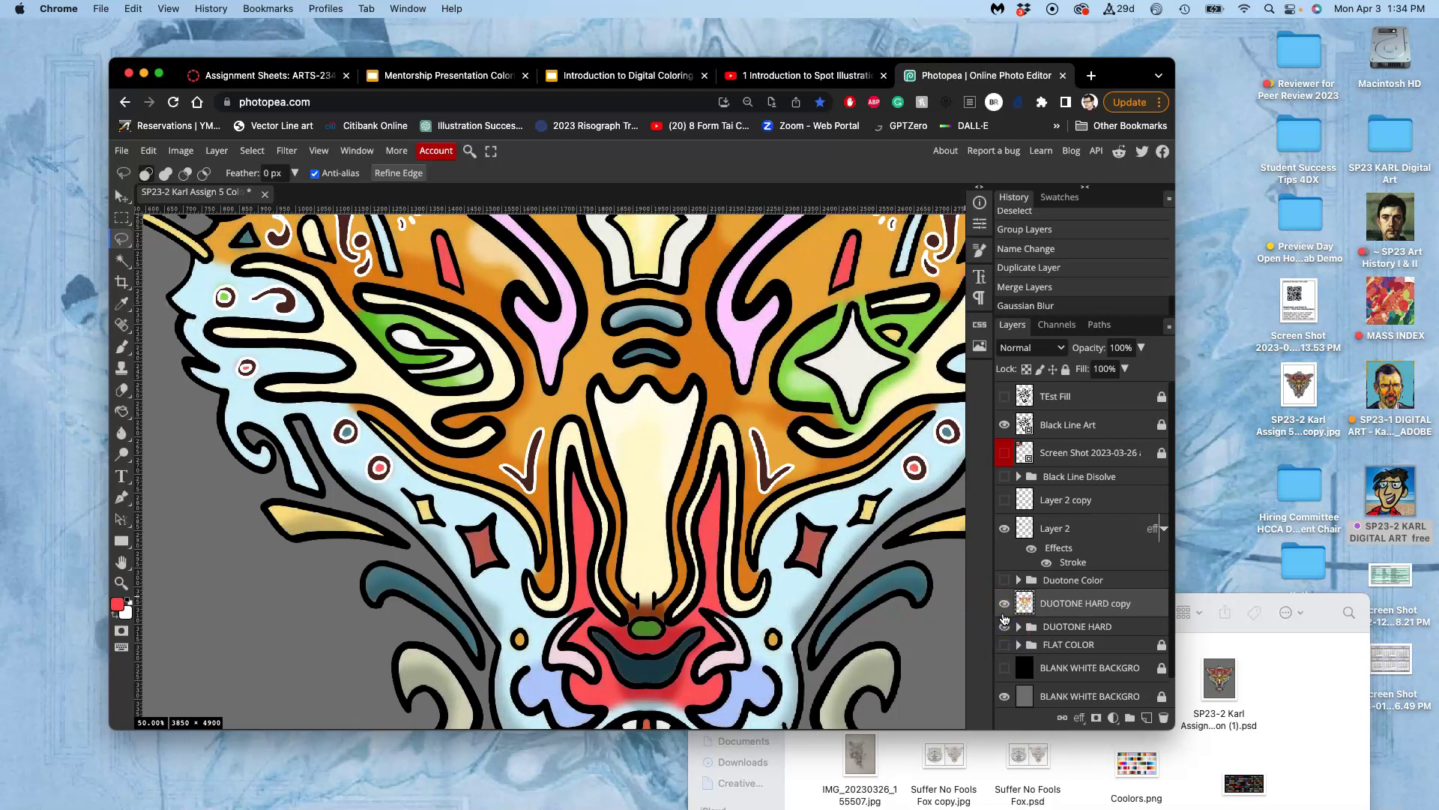
pyautogui.click(1004, 629)
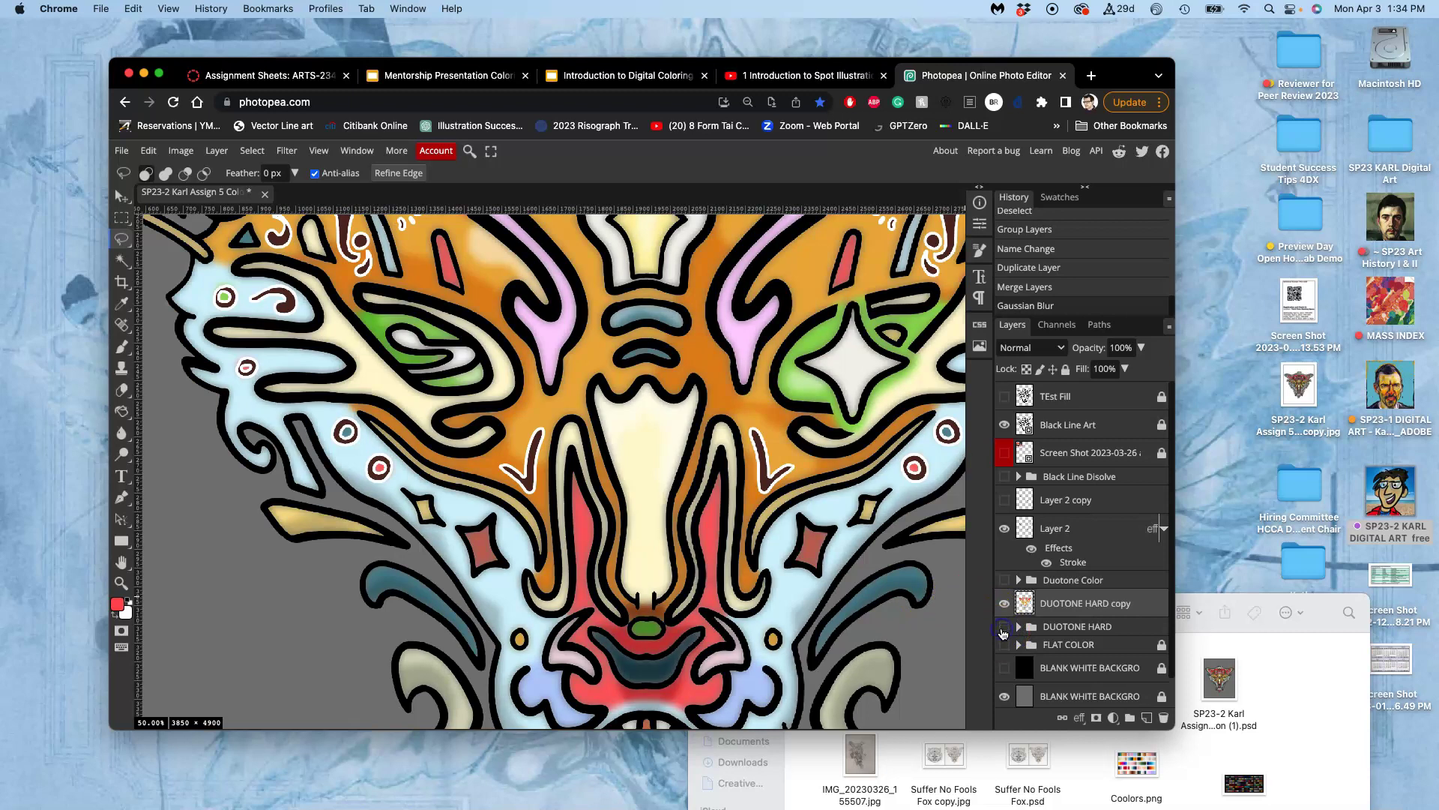
pyautogui.click(1006, 627)
pyautogui.click(1005, 627)
pyautogui.click(1005, 645)
pyautogui.click(1004, 627)
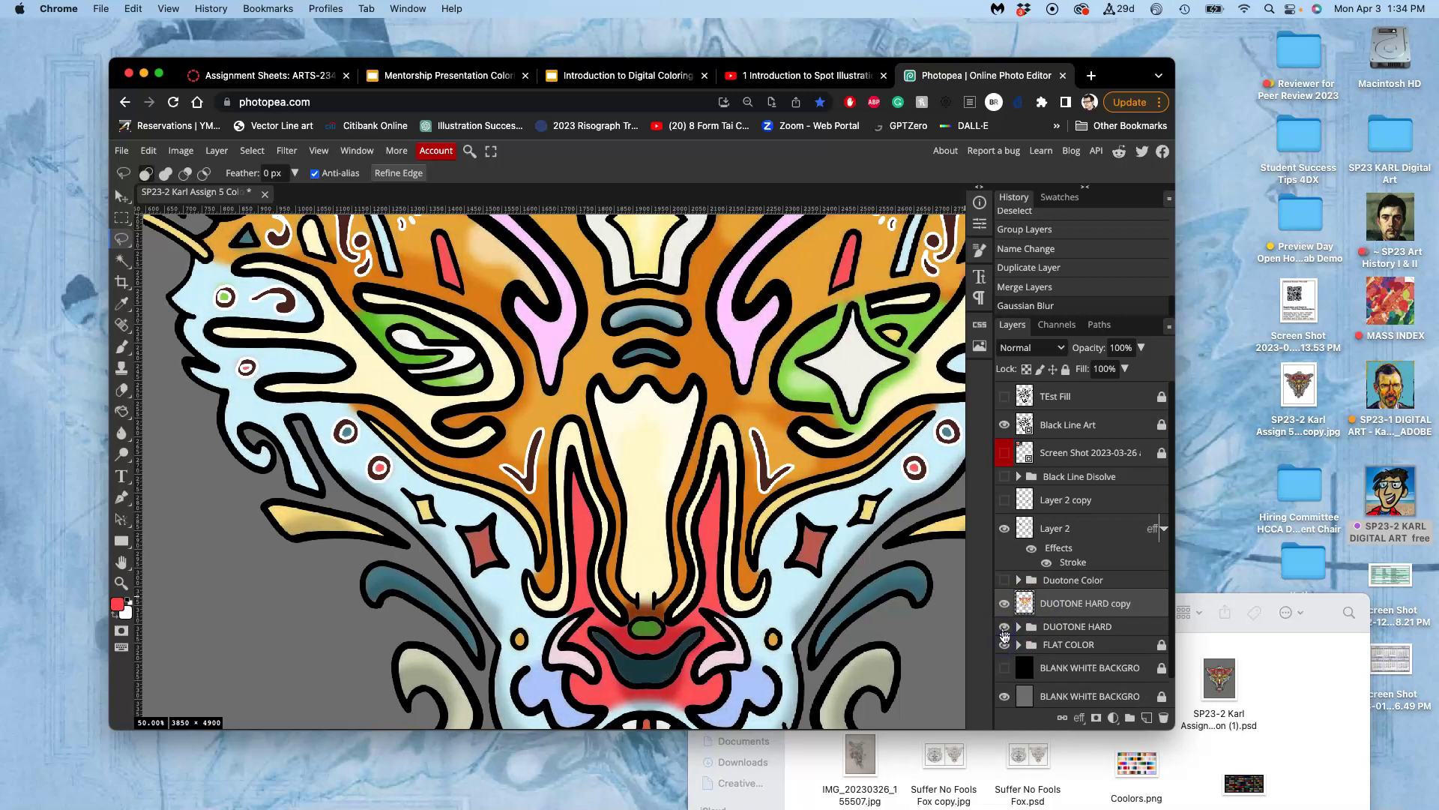
# Compare the artwork with and without the blurred copy layer
pyautogui.click(1004, 603)
pyautogui.click(1004, 603)
pyautogui.click(1005, 604)
pyautogui.click(1004, 603)
pyautogui.click(1005, 603)
# Rename the blurred copy layer to DUOTONE SOFT and make it visible
pyautogui.doubleClick(1078, 602)
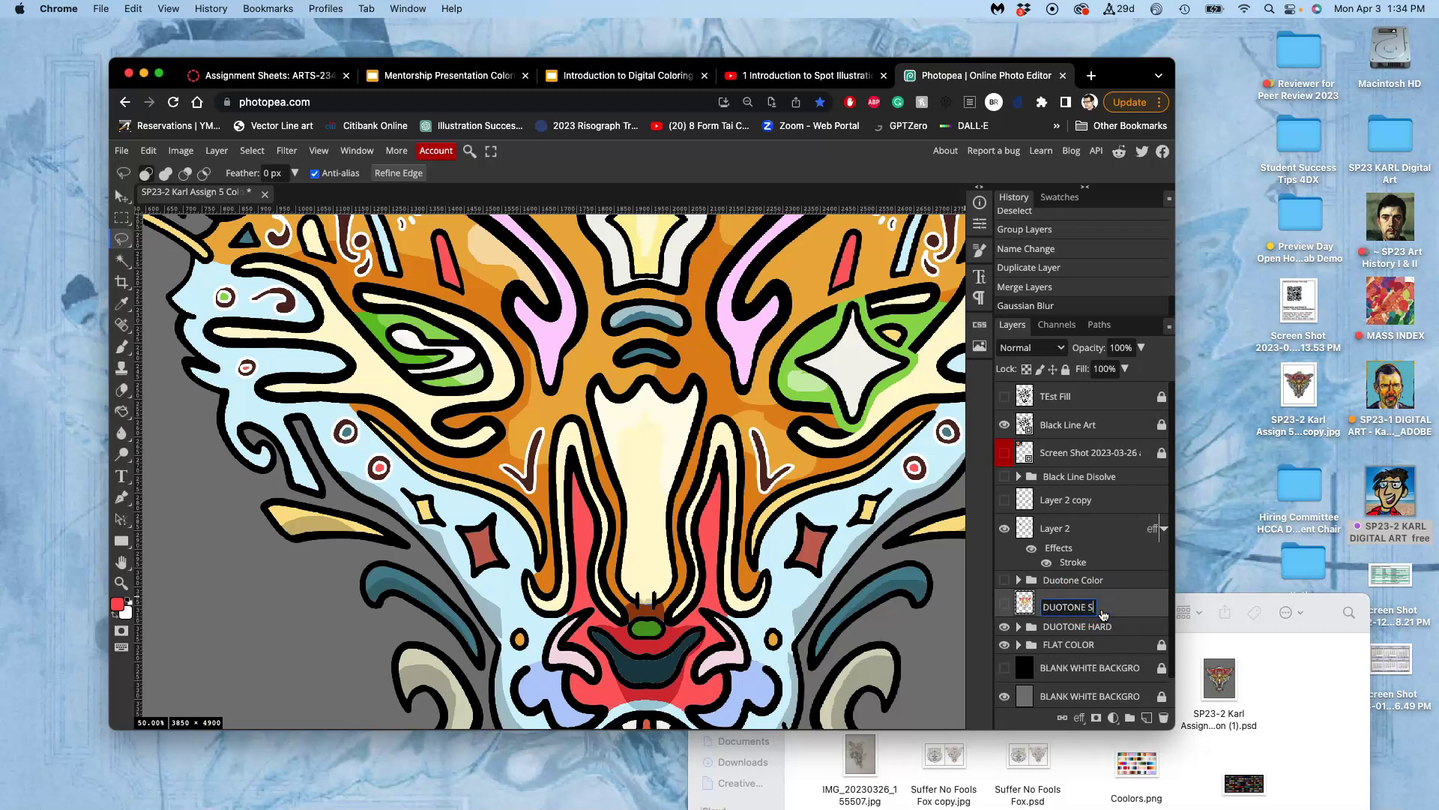
pyautogui.click(1131, 602)
pyautogui.click(1012, 604)
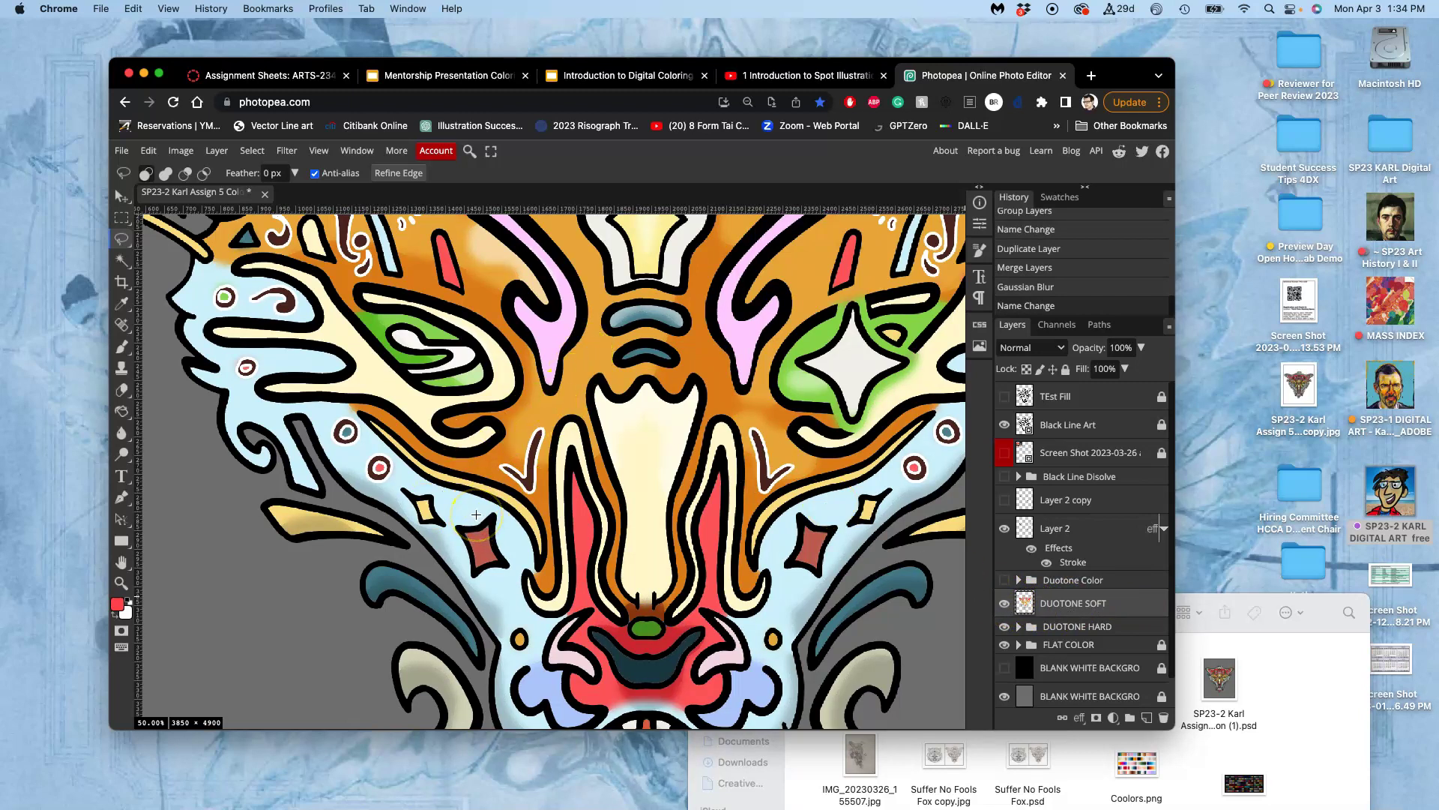
# Hide the DUOTONE SOFT layer and select the DUOTONE HARD folder
pyautogui.click(1004, 604)
pyautogui.click(1005, 627)
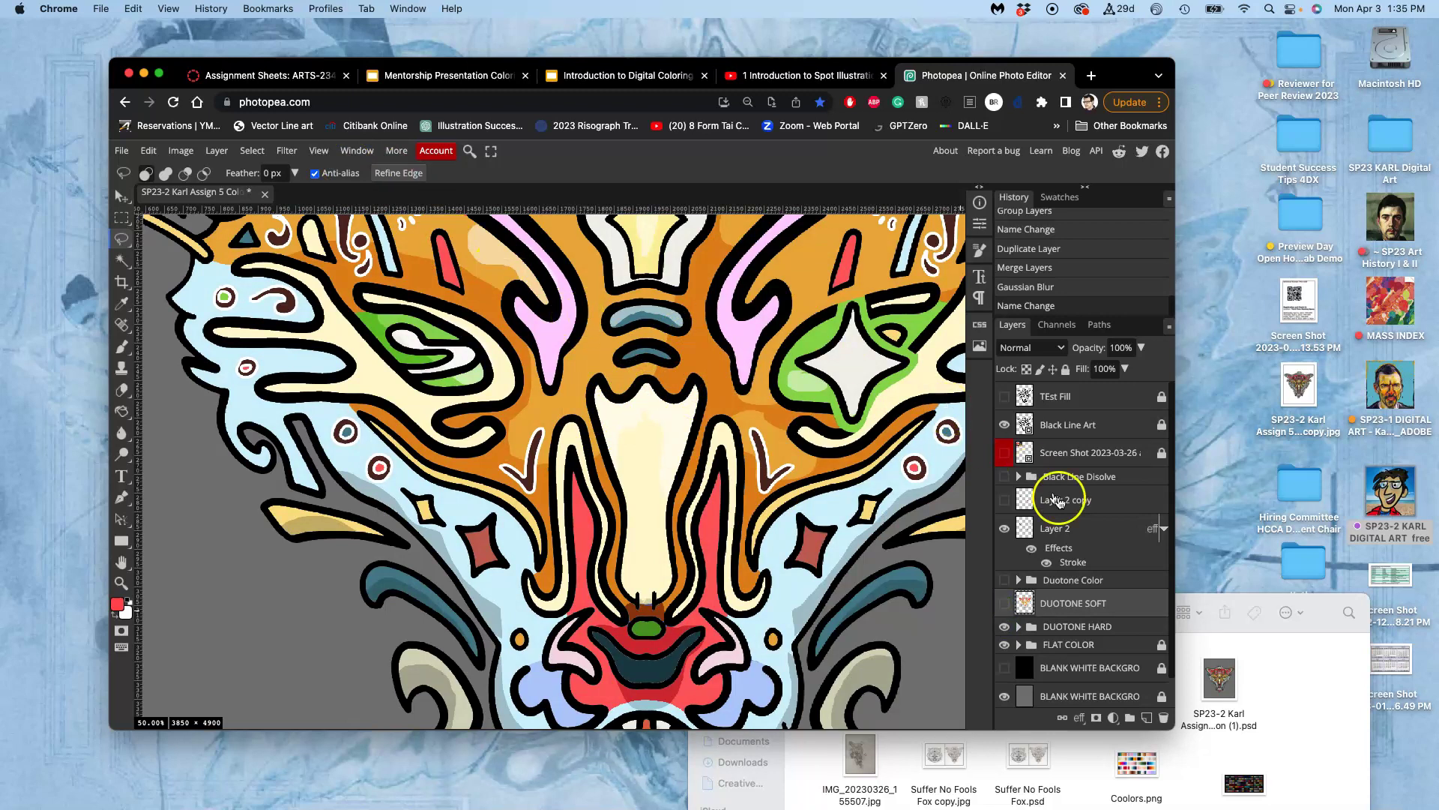
pyautogui.click(1065, 623)
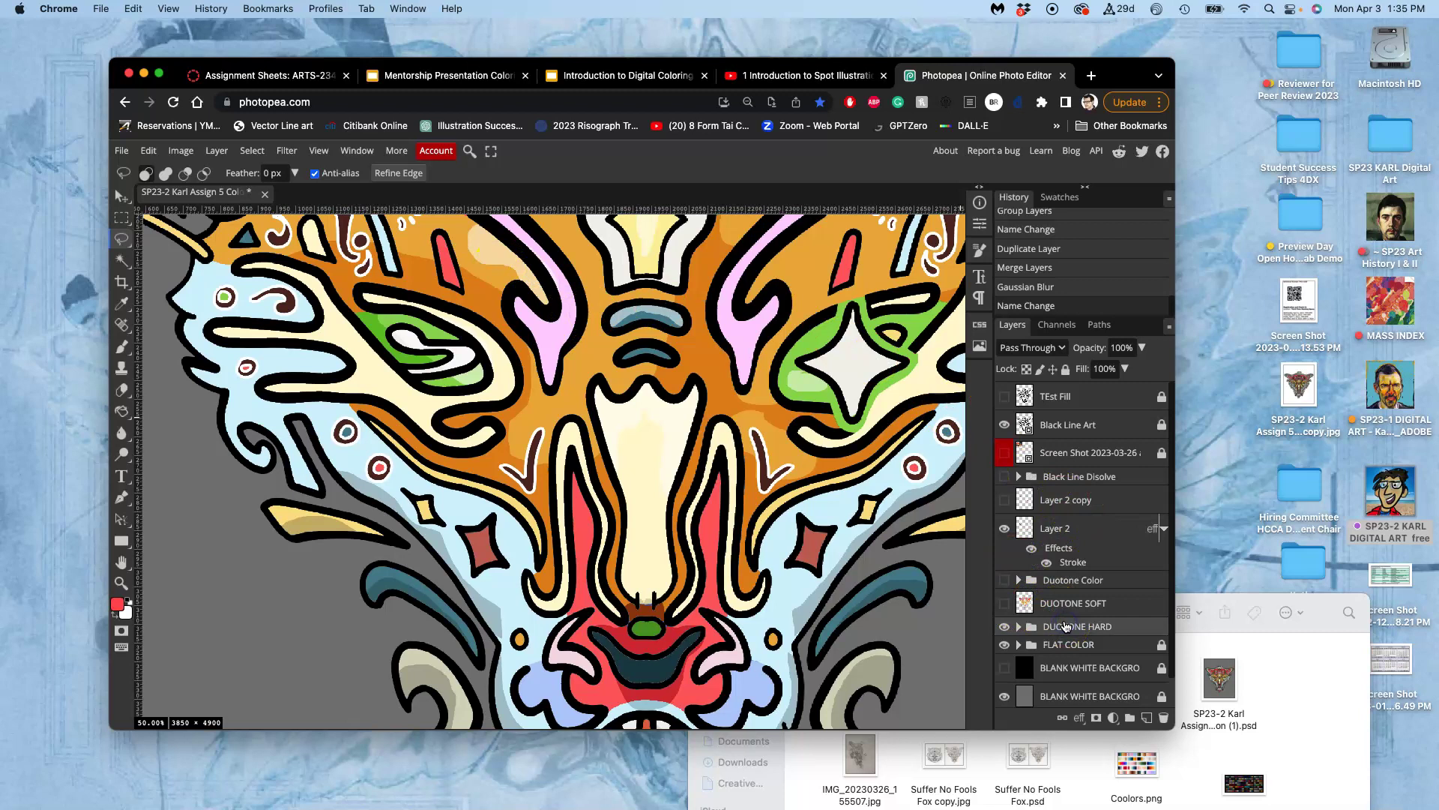
# Duplicate the DUOTONE HARD folder and merge the copy into a single layer
pyautogui.press('super+j')
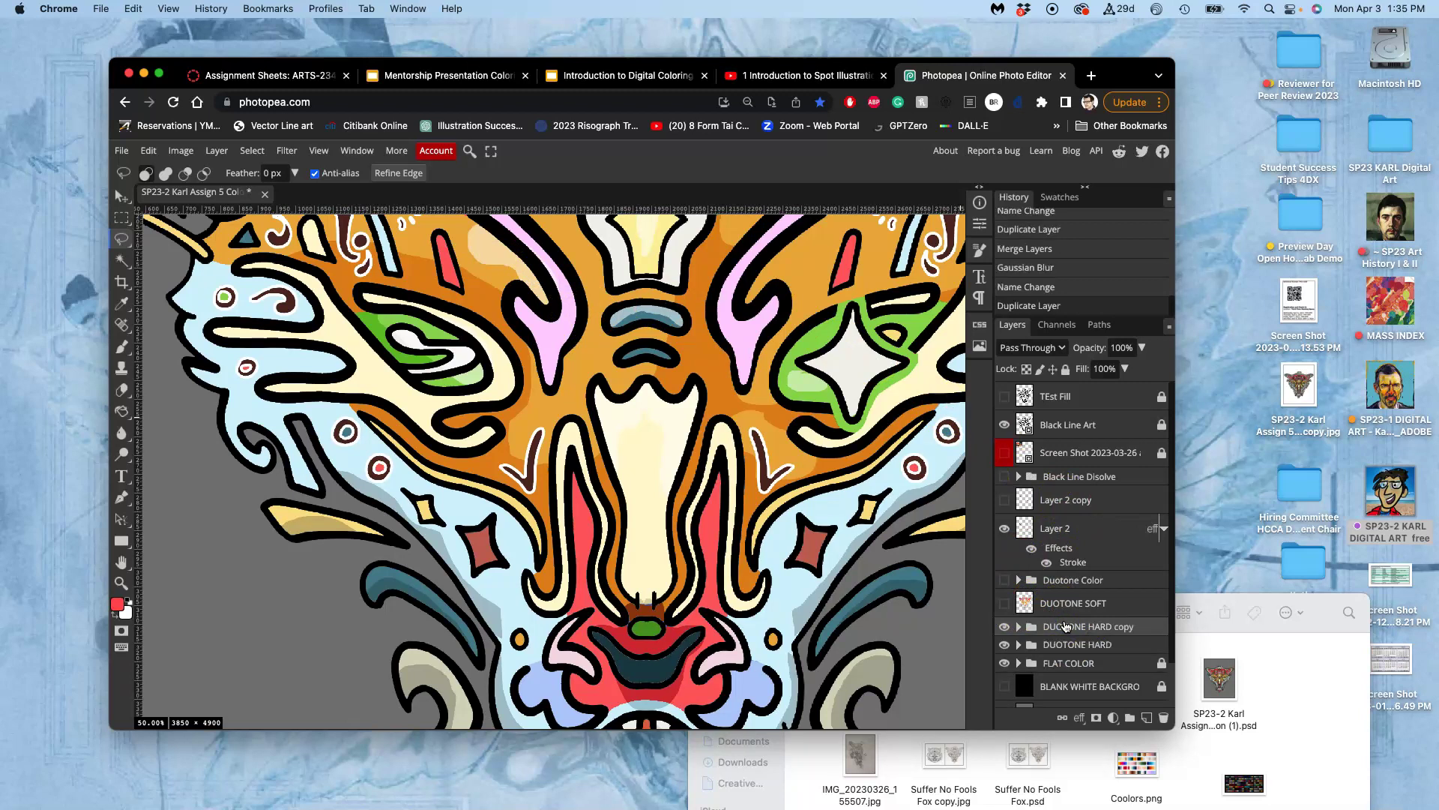
pyautogui.rightClick(1065, 626)
pyautogui.click(1080, 562)
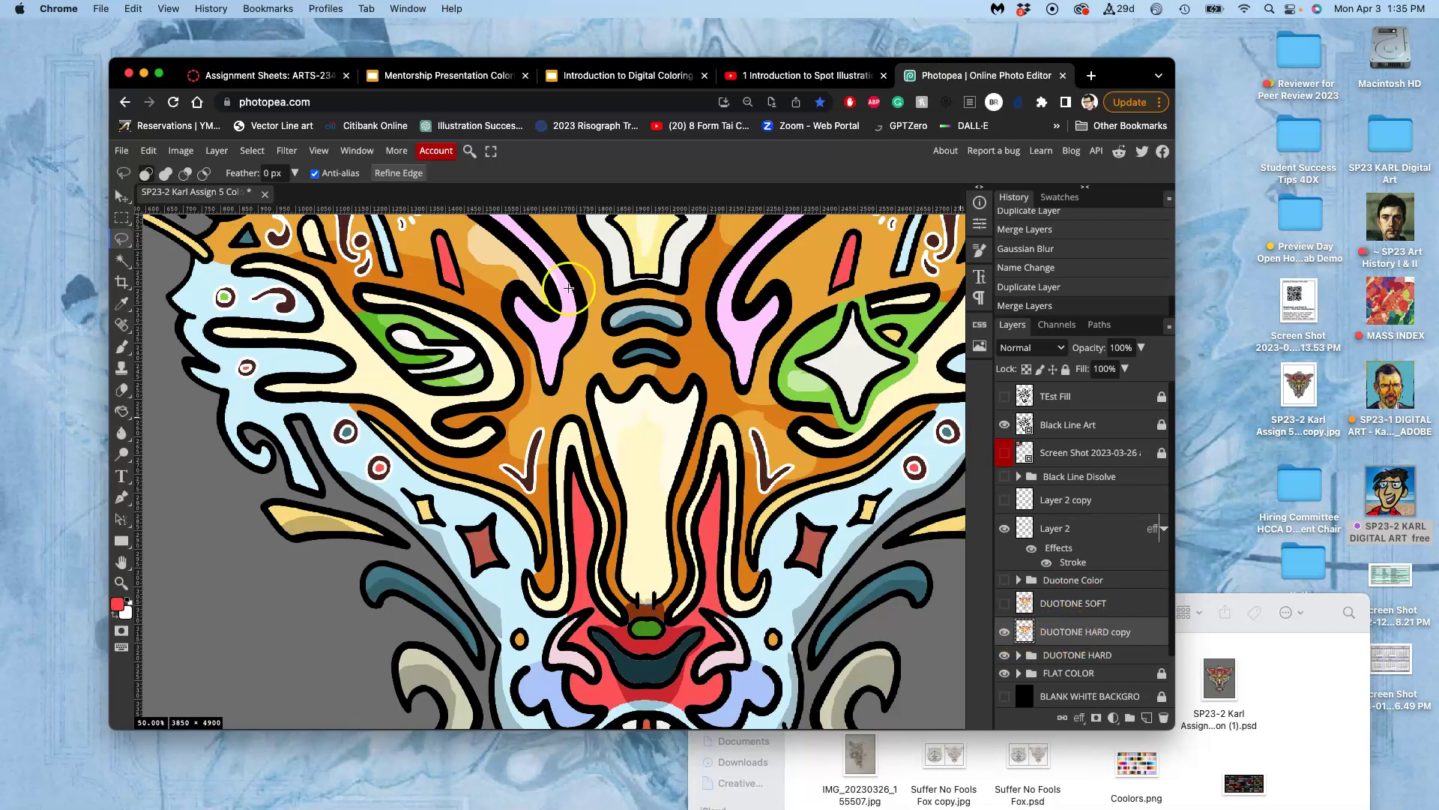
# Apply a Gaussian Blur with a 10 px radius to the merged DUOTONE HARD copy, after previewing 0.1 px and 15 px
pyautogui.click(288, 152)
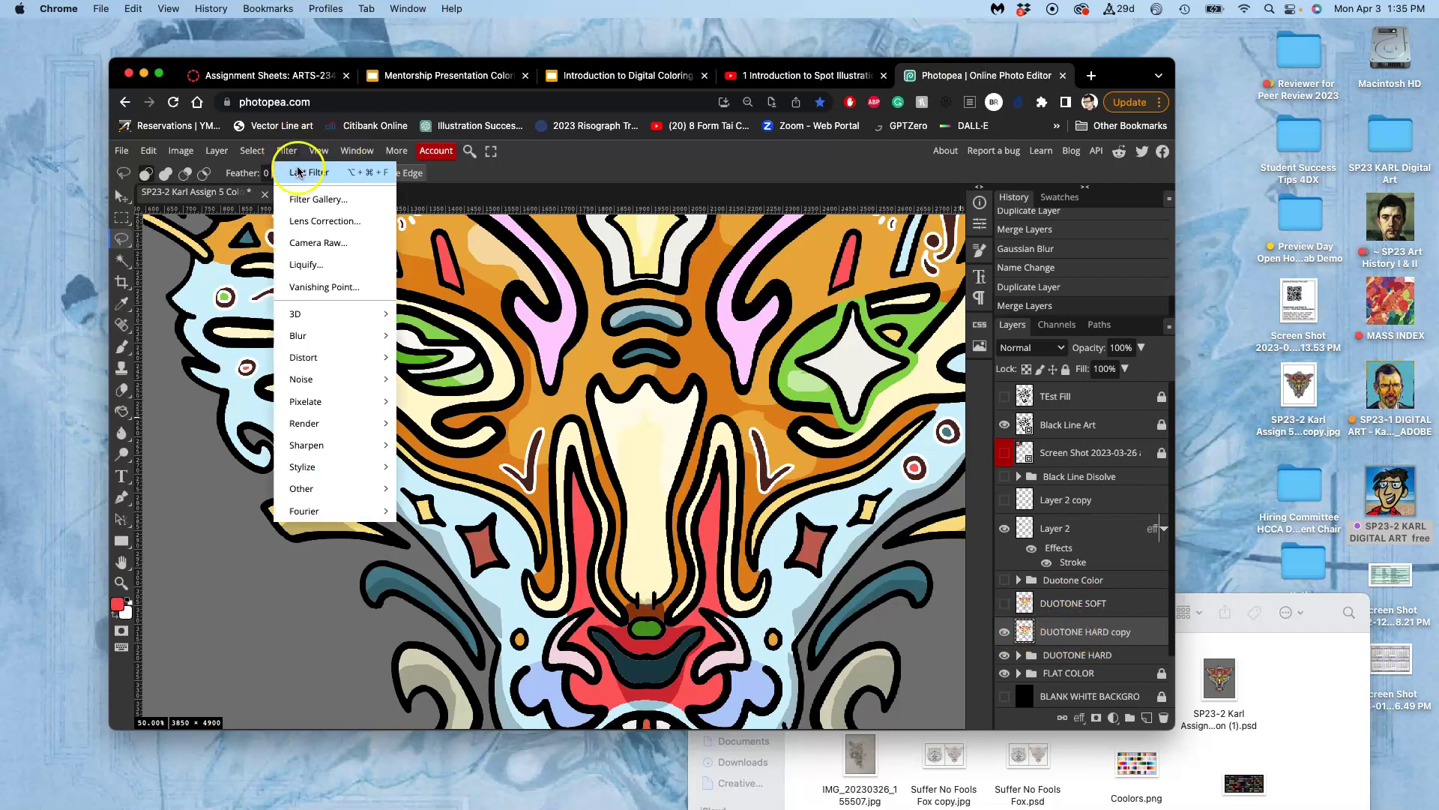
pyautogui.moveTo(326, 343)
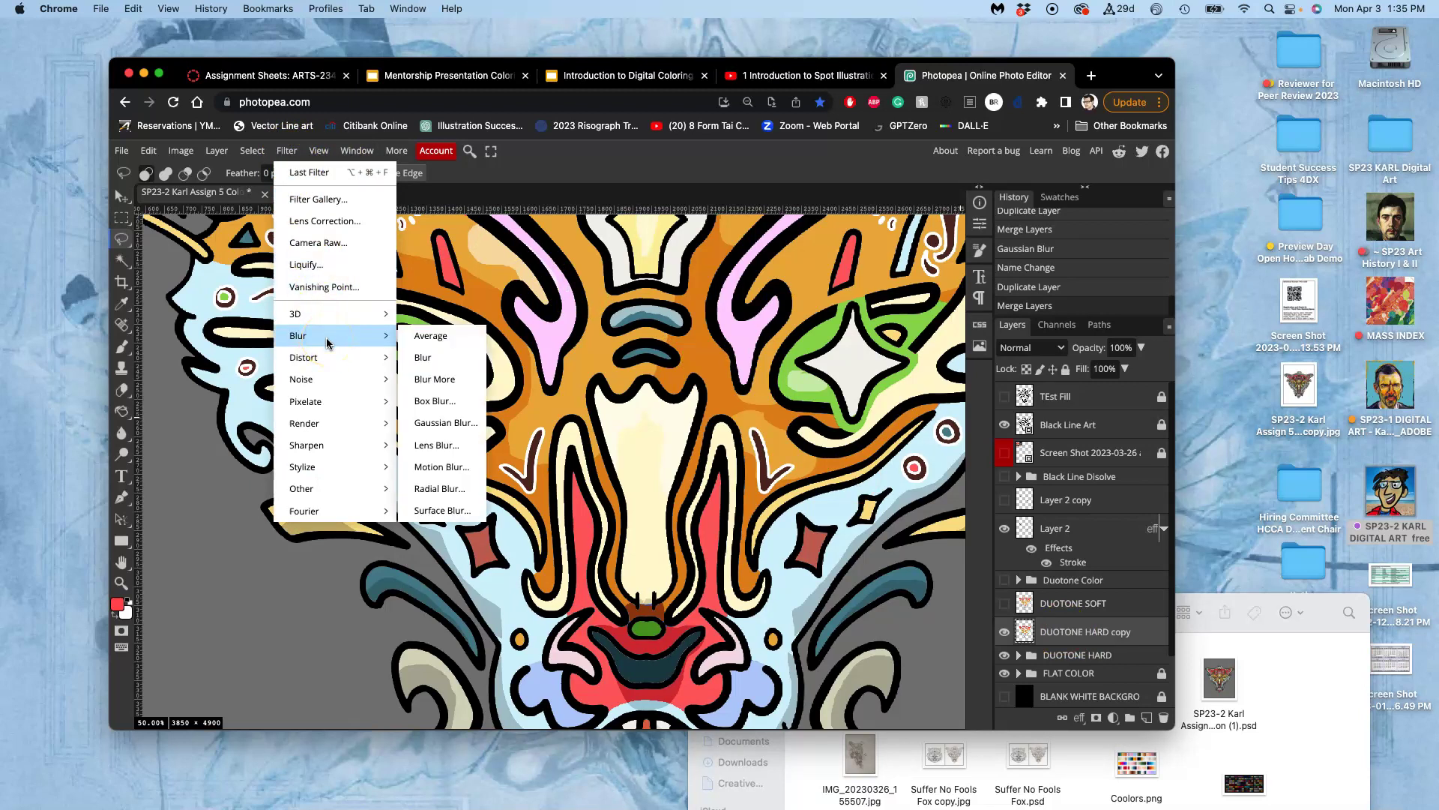
pyautogui.click(450, 420)
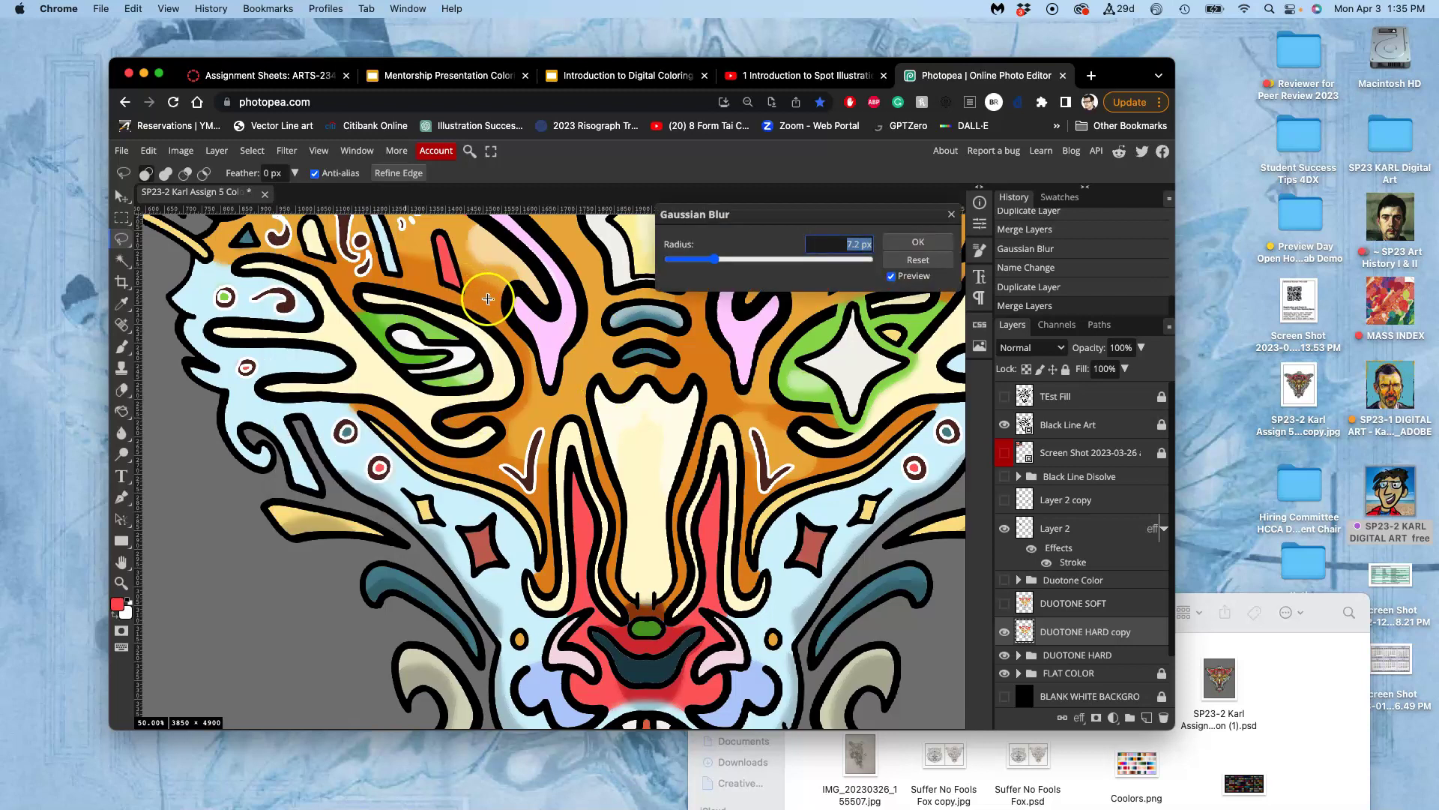
pyautogui.moveTo(701, 265); pyautogui.dragTo(660, 262)
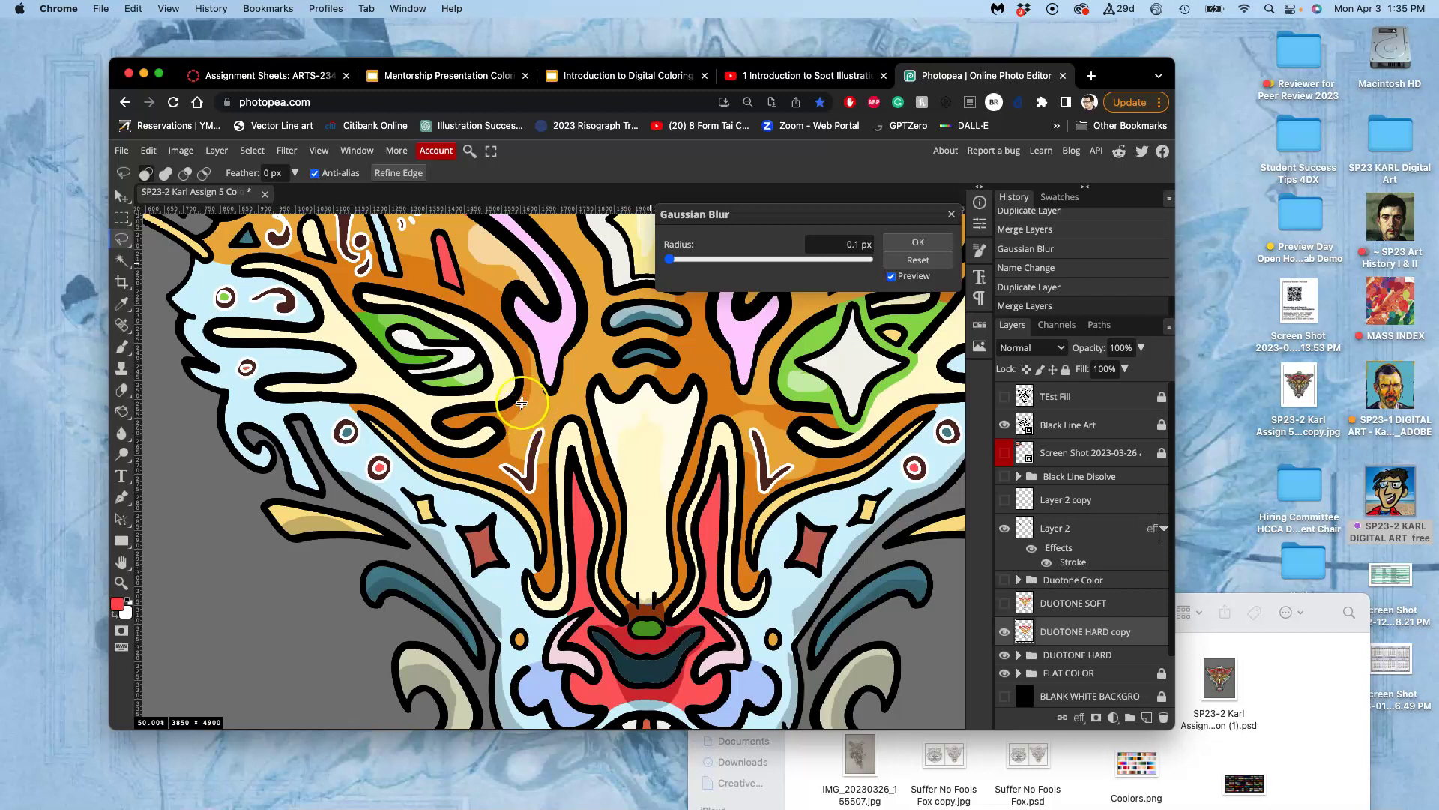
pyautogui.click(671, 260)
pyautogui.moveTo(684, 261); pyautogui.dragTo(729, 259)
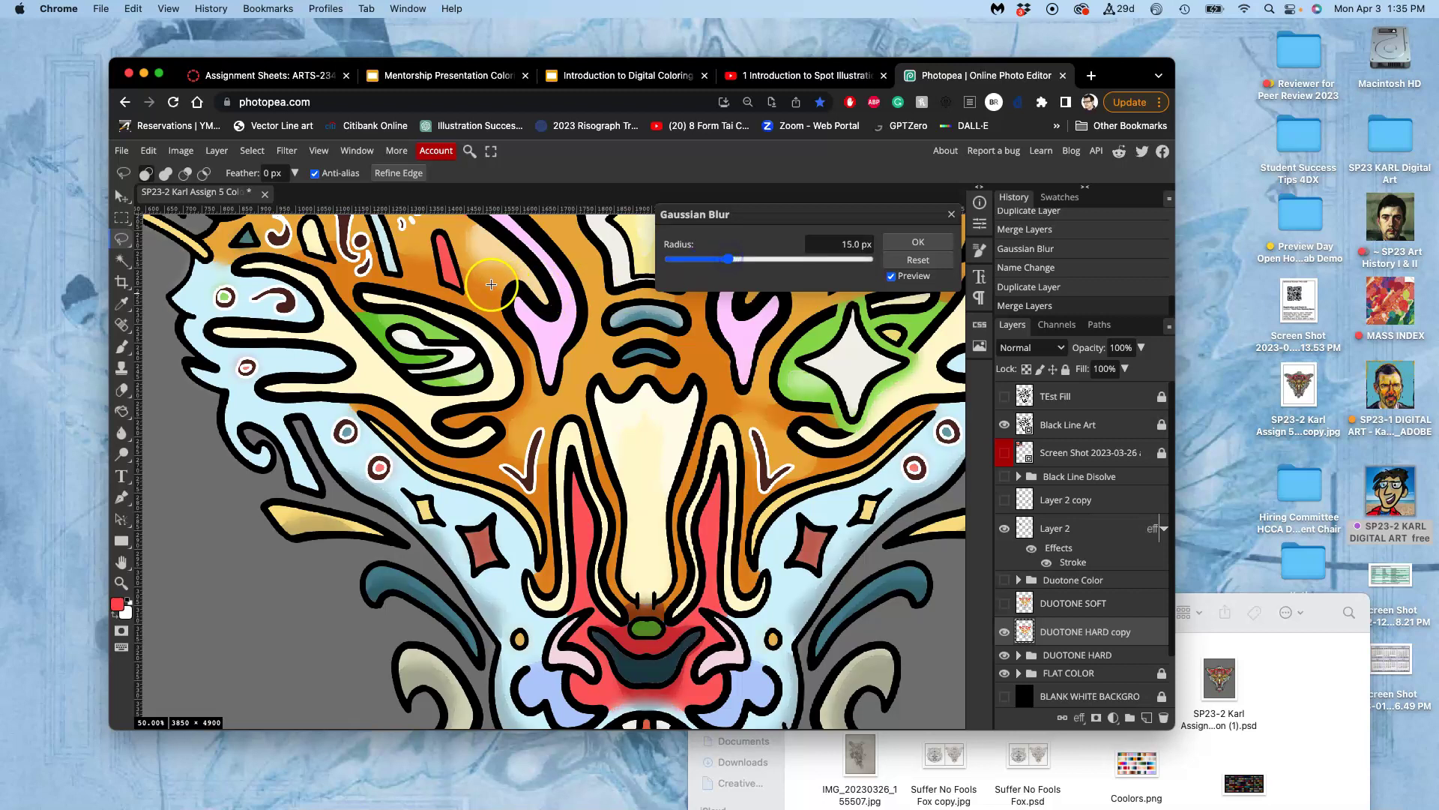
pyautogui.click(487, 247)
pyautogui.click(575, 248)
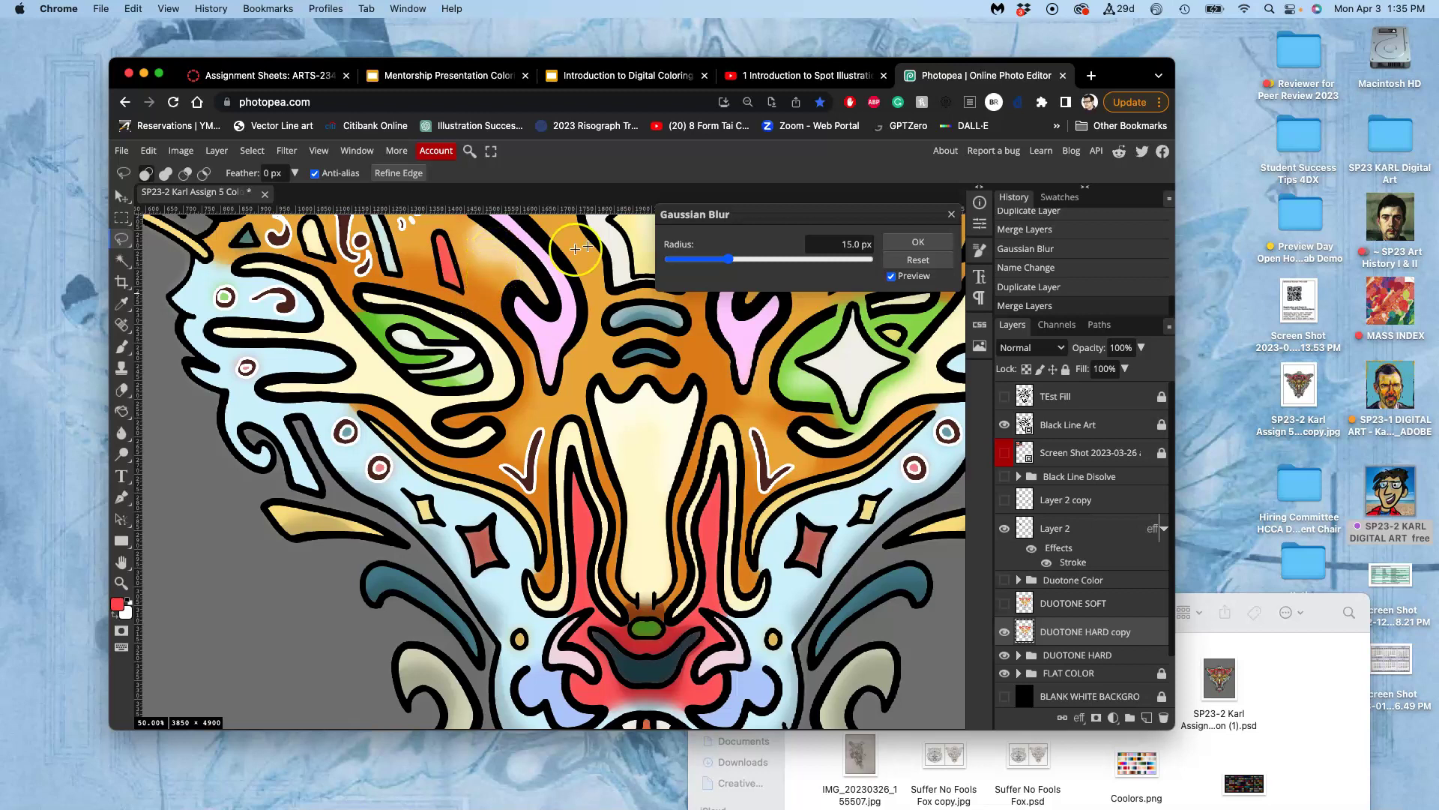
pyautogui.click(668, 259)
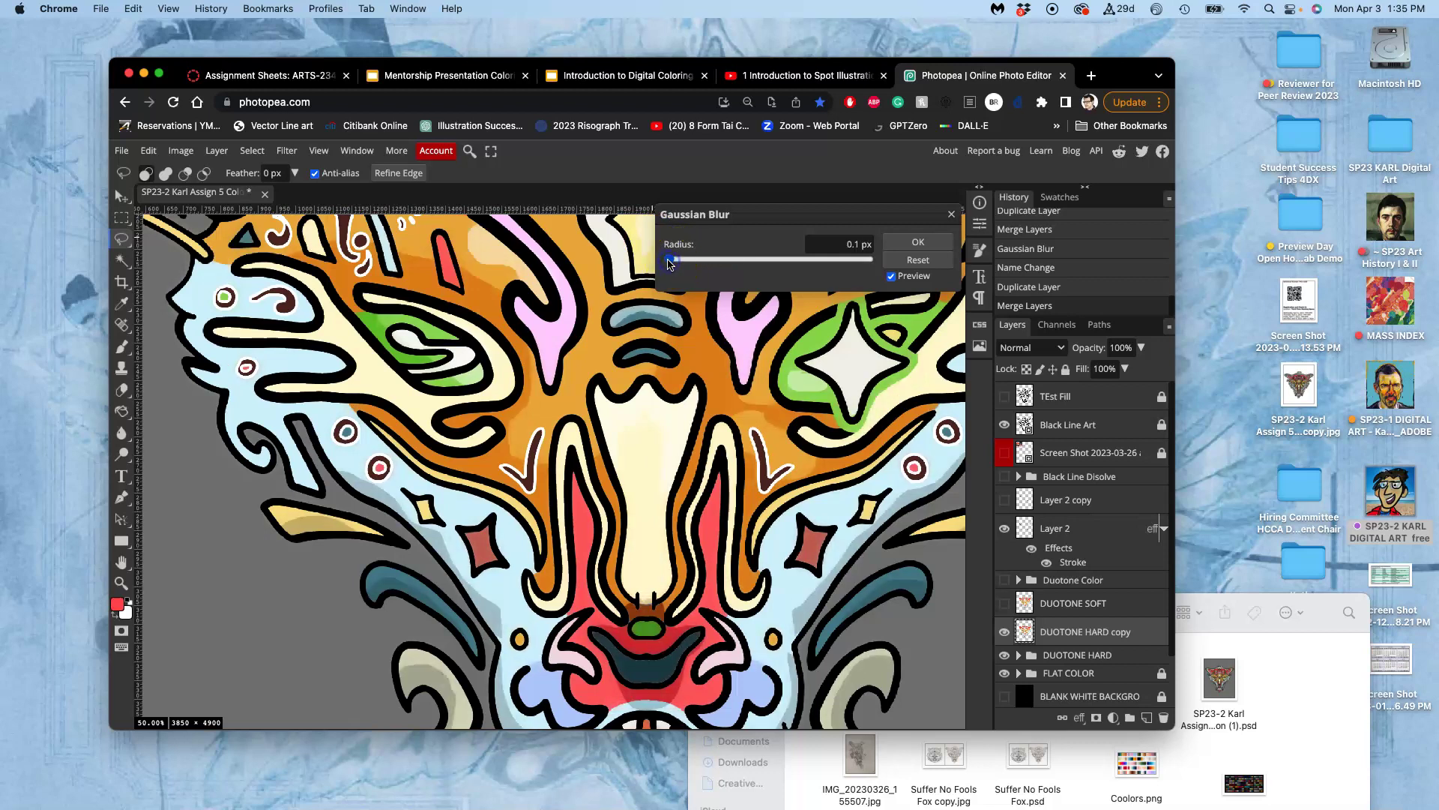
pyautogui.click(674, 259)
pyautogui.moveTo(674, 259); pyautogui.dragTo(721, 262)
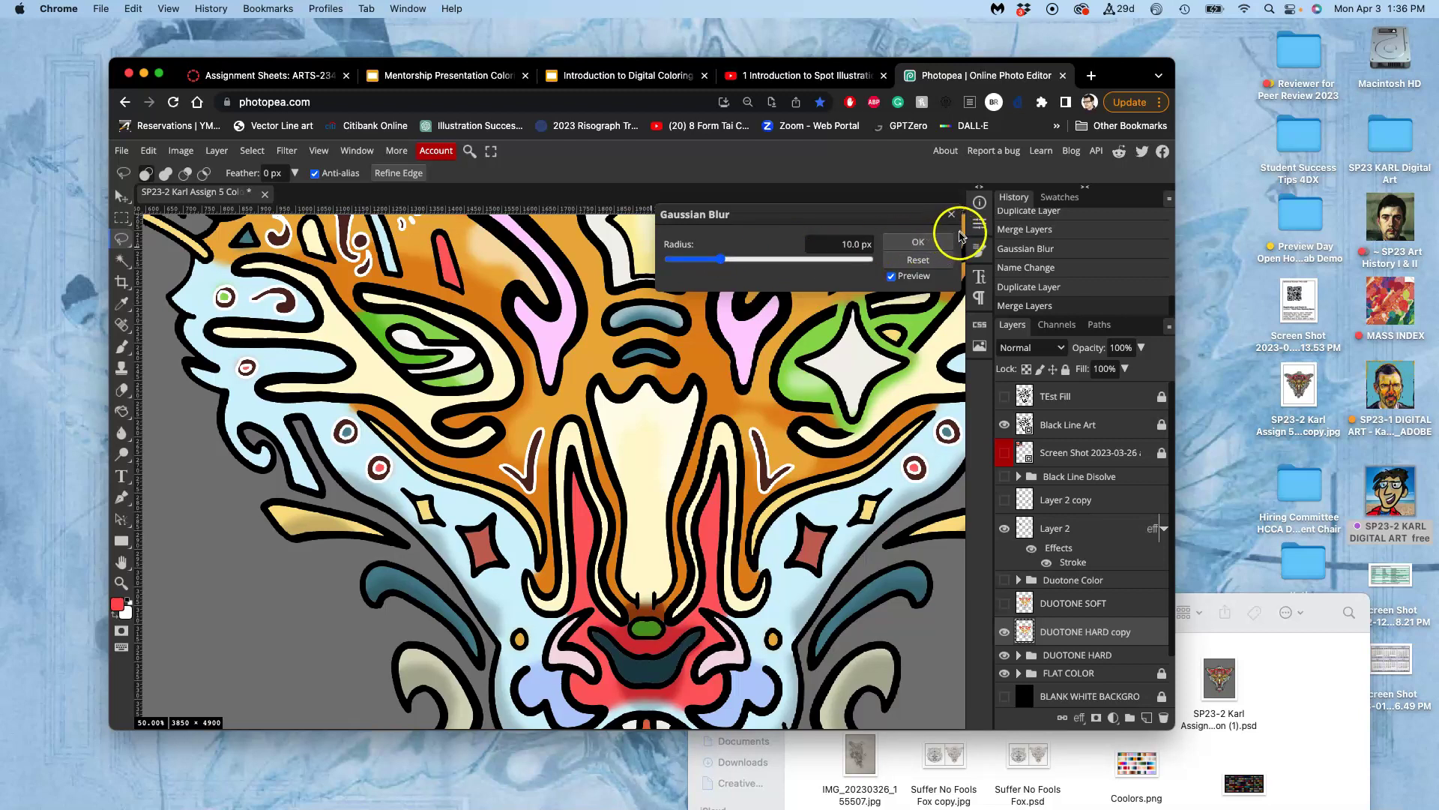
pyautogui.click(929, 241)
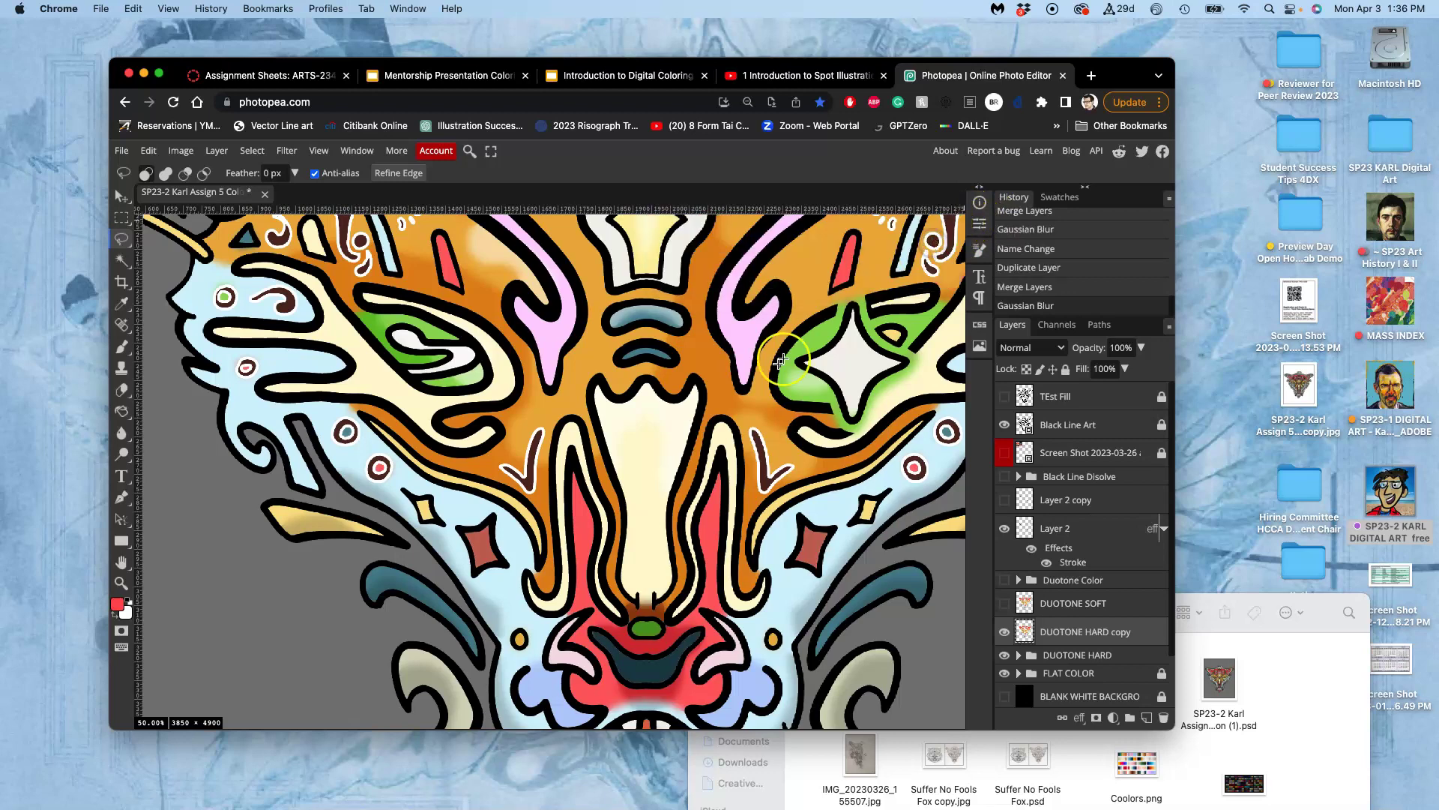
# Examine the blurred shading across the upper part of the animal head
pyautogui.scroll(2, 759, 386)
pyautogui.scroll(6, 758, 386)
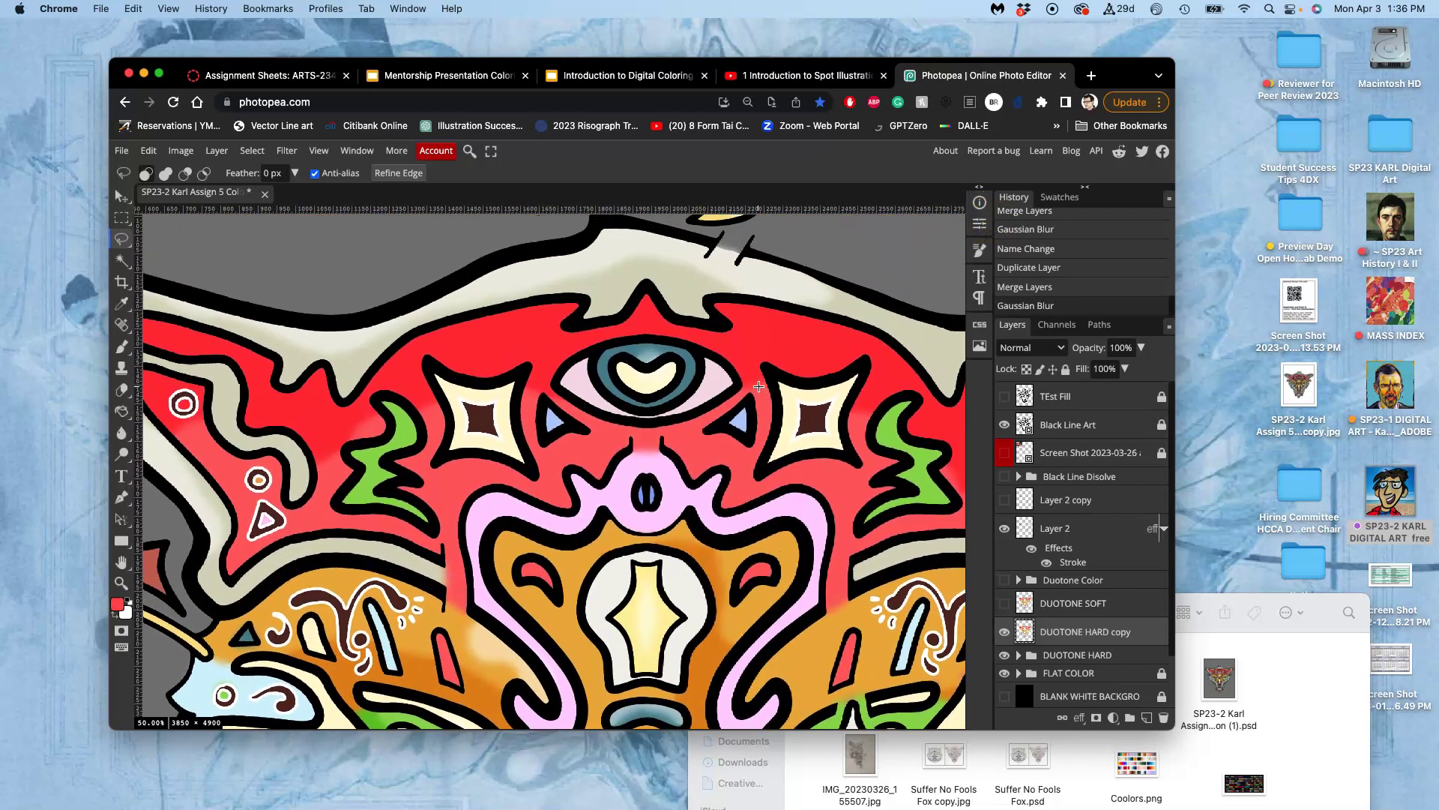
pyautogui.scroll(1, 758, 386)
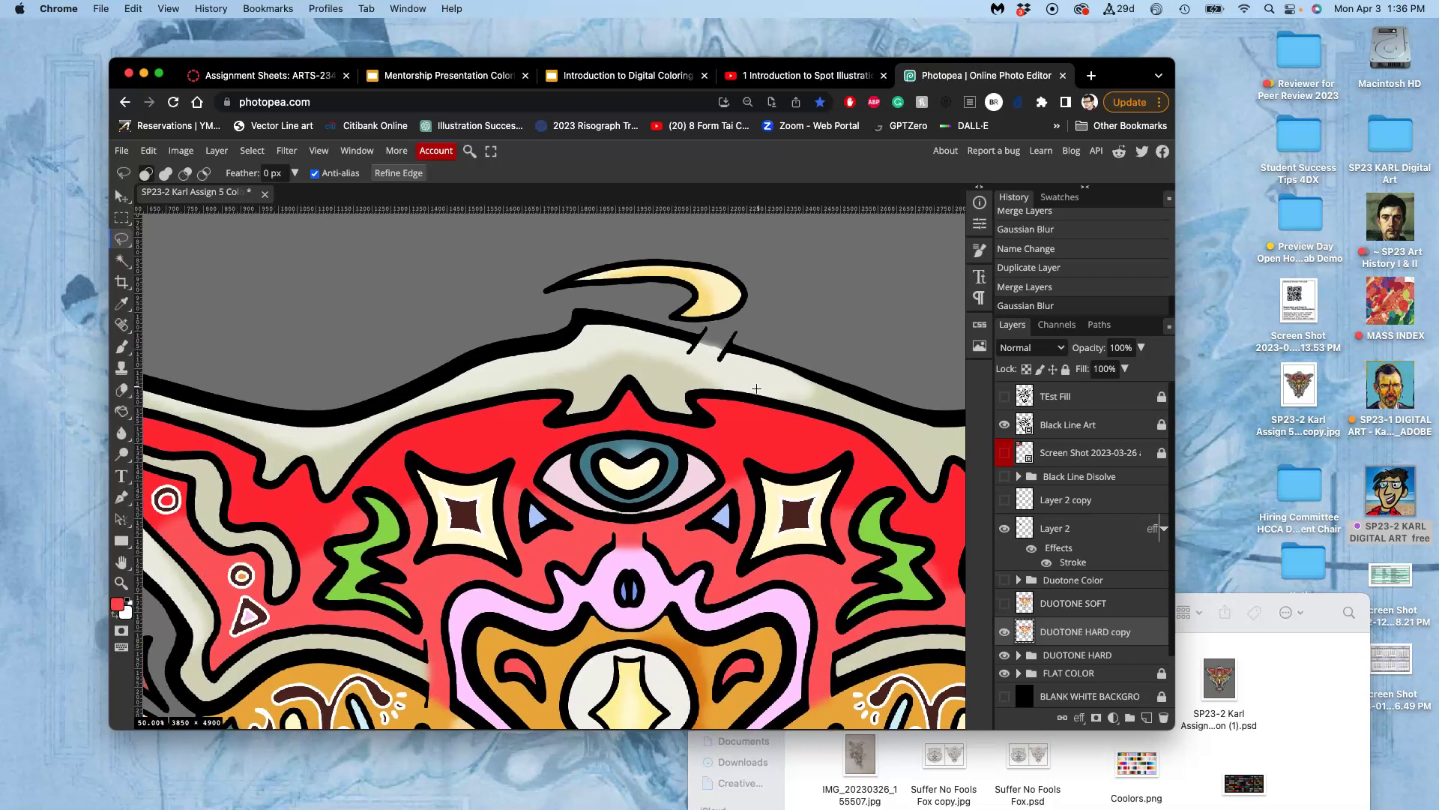